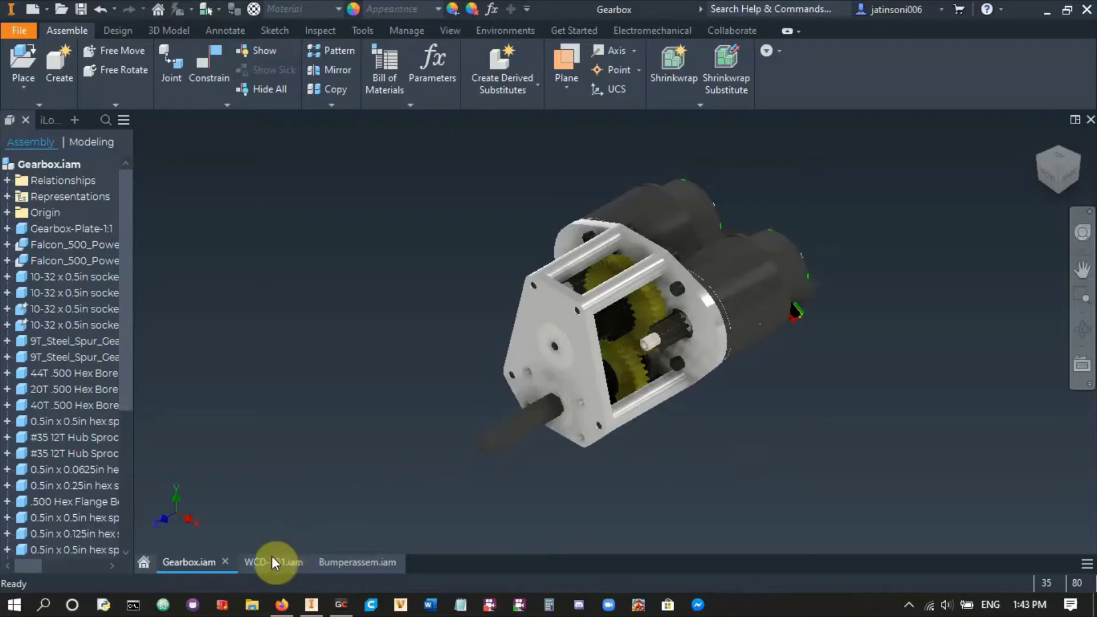
- Look over the WCD-101 drivetrain assembly and return to the gearbox assembly to examine its gears up close
{"action": "left_click", "coordinate": [271, 560]}
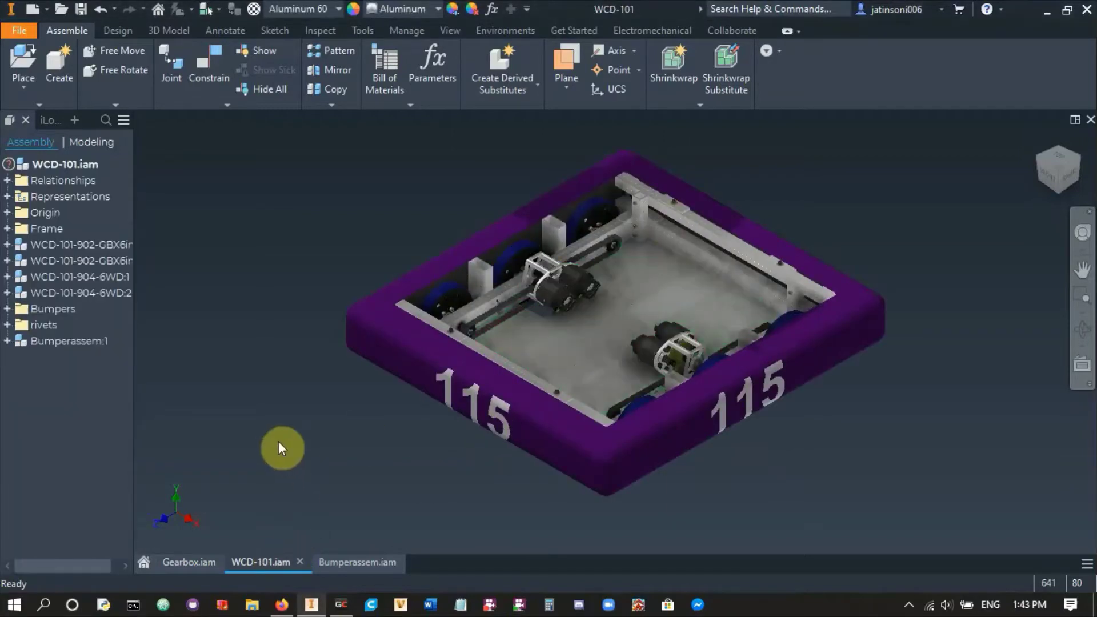
{"action": "left_click", "coordinate": [204, 562]}
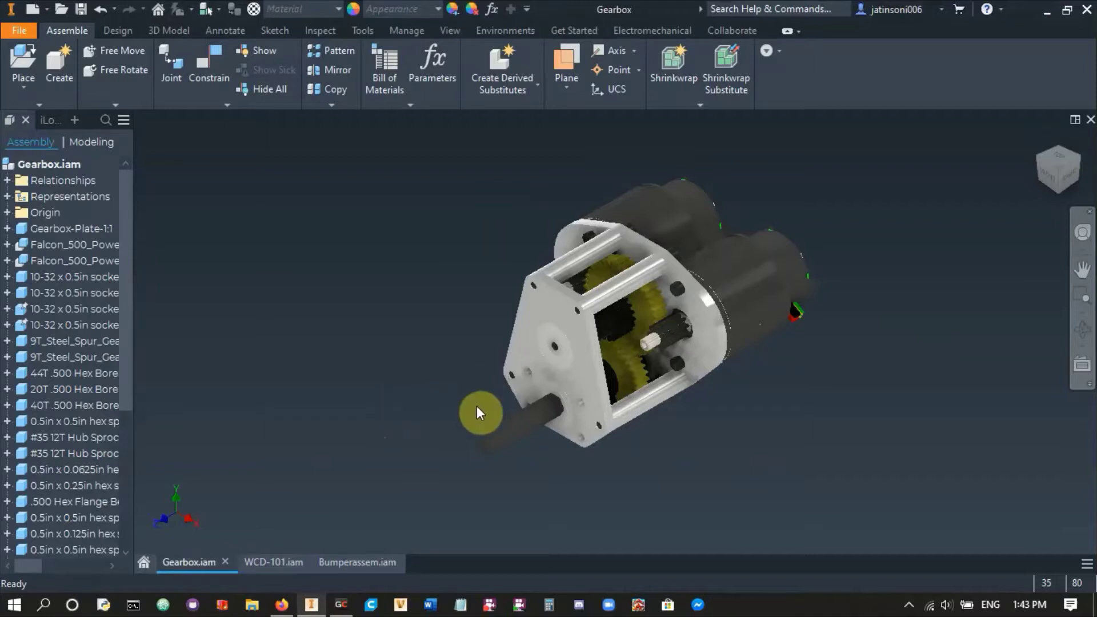
{"action": "middle_click_drag", "start_coordinate": [677, 472], "coordinate": [642, 456], "text": "shift"}
{"action": "scroll", "coordinate": [615, 338], "scroll_direction": "down", "scroll_amount": 5}
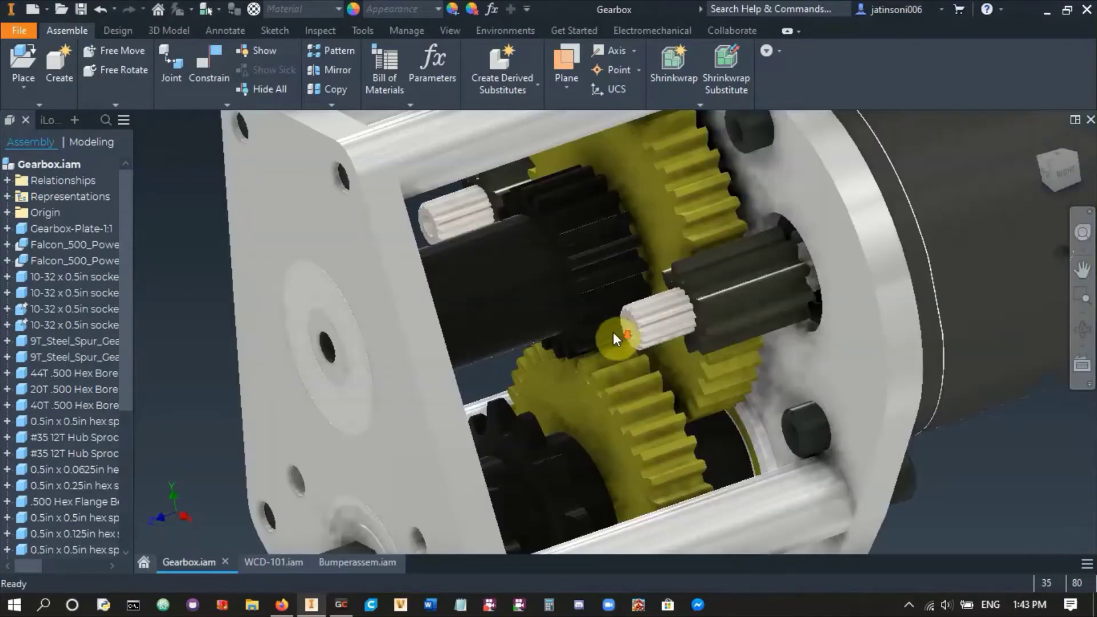
{"action": "middle_click_drag", "start_coordinate": [613, 332], "coordinate": [595, 355], "text": "shift"}
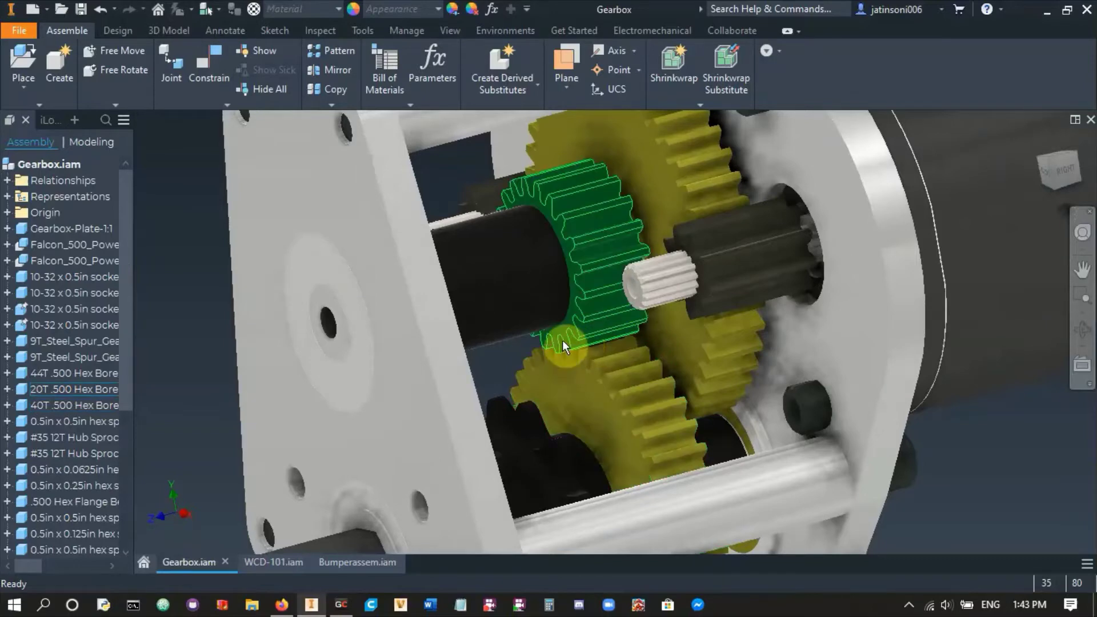
- Check the driving and driven gears in the JVN-Calculator spreadsheet, and inspect the mesh between the 20T and 40T gears in Inventor
{"action": "left_click", "coordinate": [280, 609]}
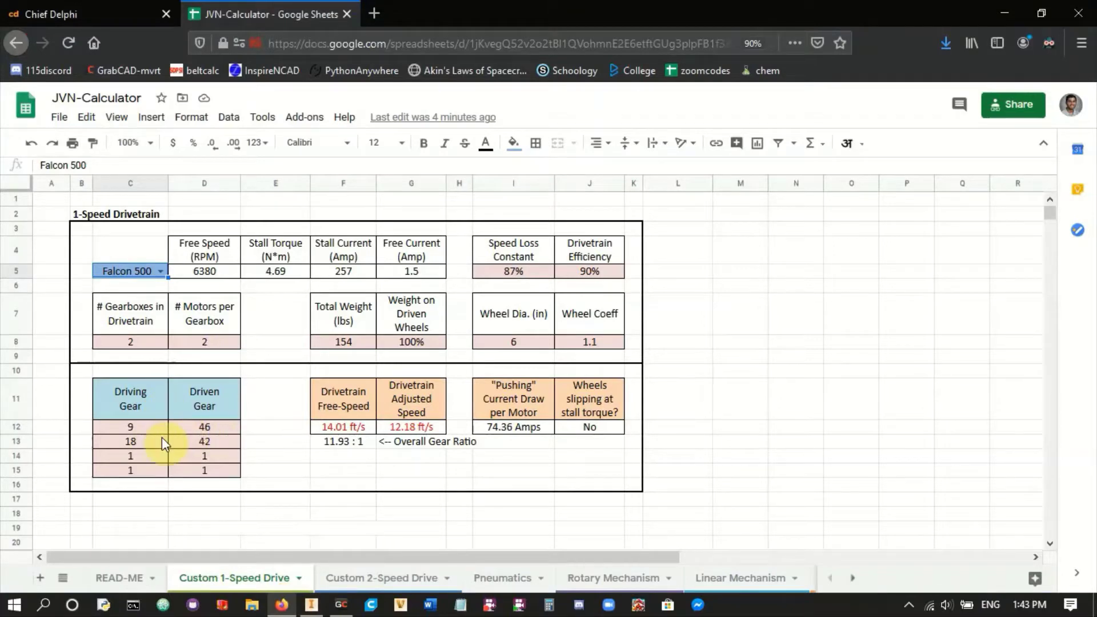
{"action": "left_click", "coordinate": [312, 604]}
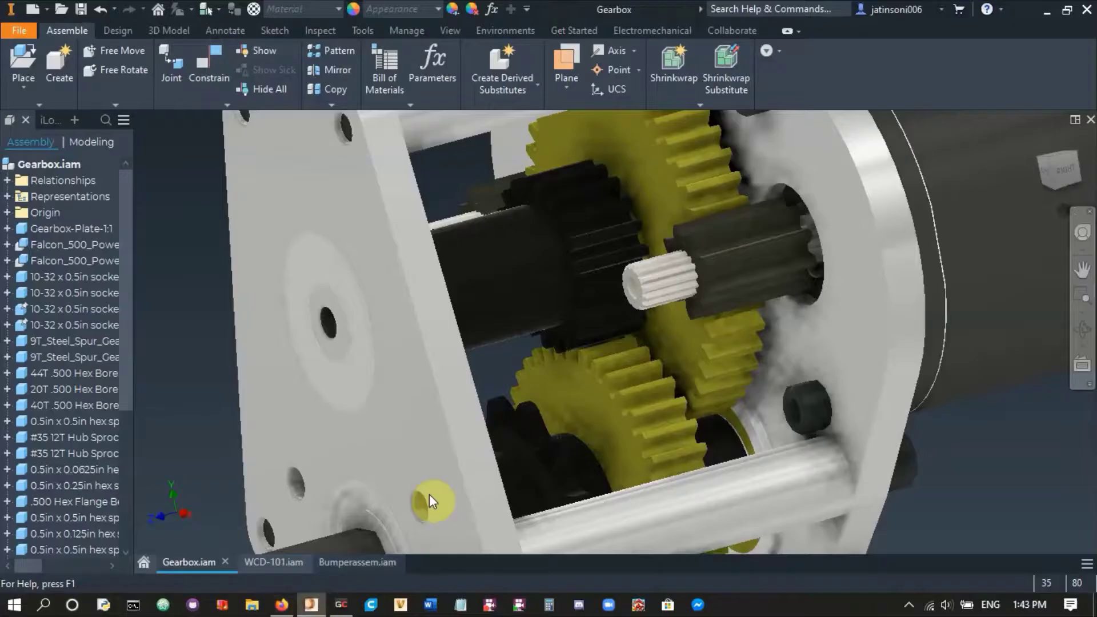
{"action": "left_click", "coordinate": [585, 296]}
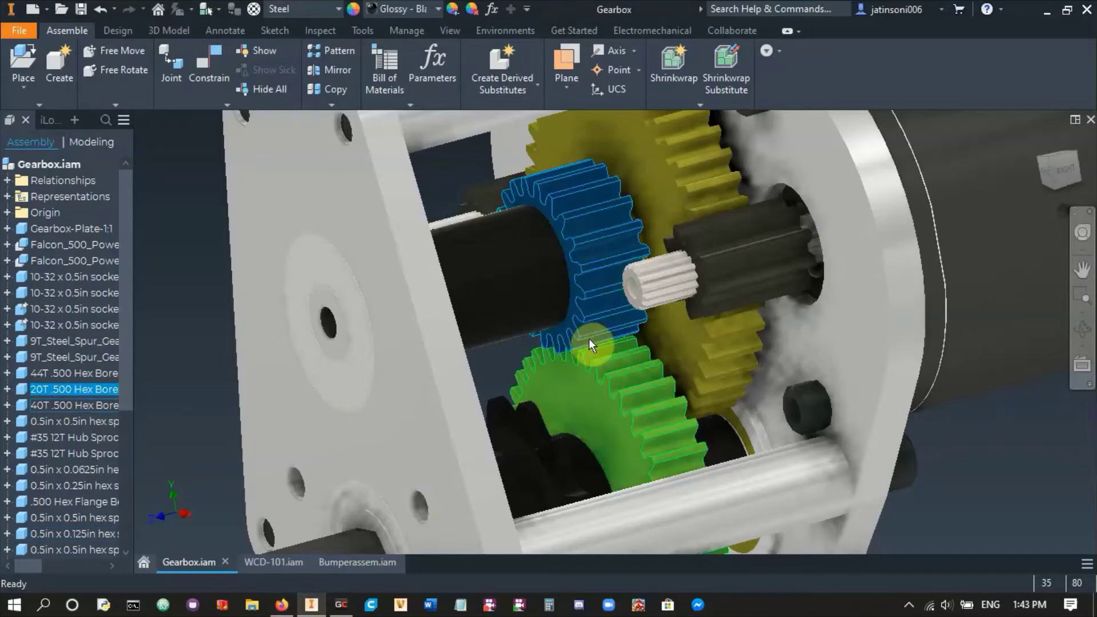
{"action": "scroll", "coordinate": [578, 379], "scroll_direction": "up", "scroll_amount": 5}
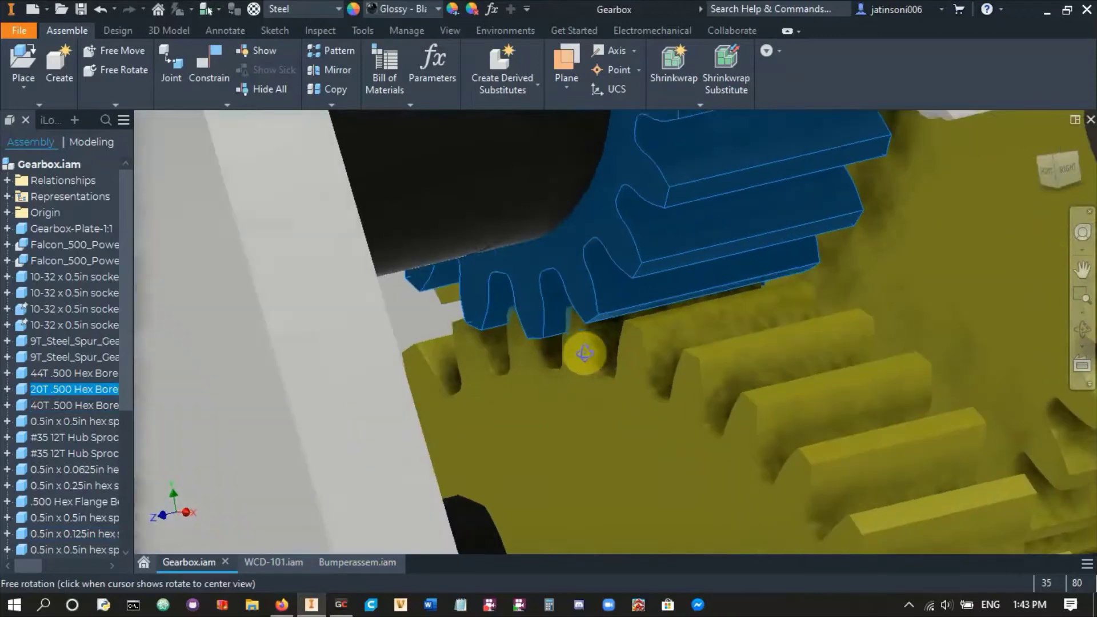
{"action": "scroll", "coordinate": [570, 359], "scroll_direction": "up", "scroll_amount": 2}
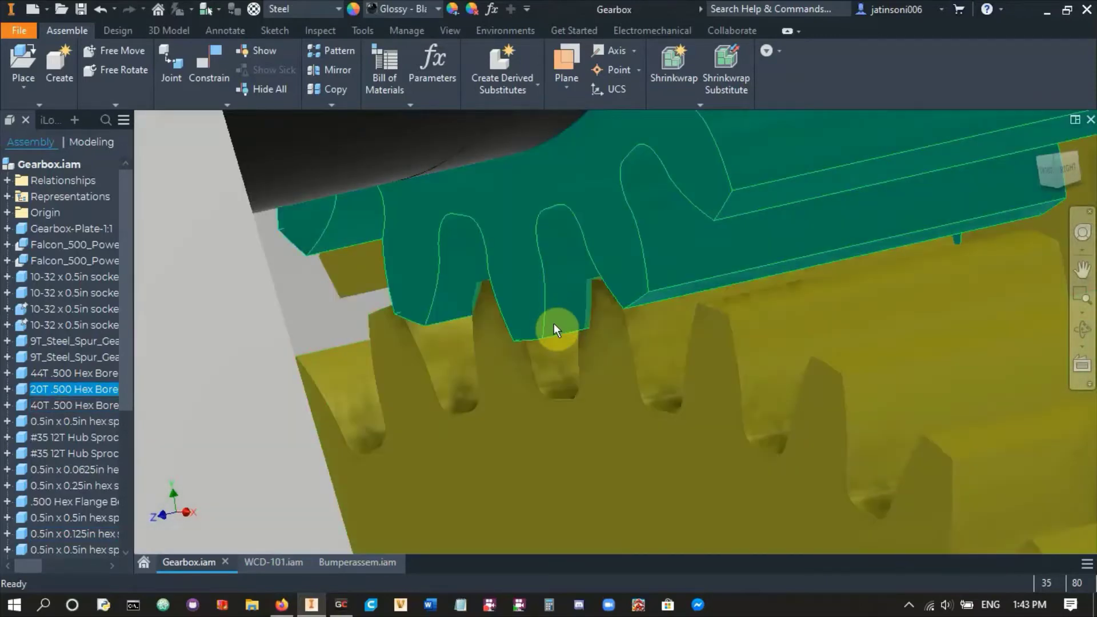
{"action": "scroll", "coordinate": [554, 323], "scroll_direction": "down", "scroll_amount": 5}
- Compare the 9T motor pinion's tooth mesh with that of the 20T and 40T gears, and return to the home view
{"action": "middle_click_drag", "start_coordinate": [555, 334], "coordinate": [540, 208], "text": "shift"}
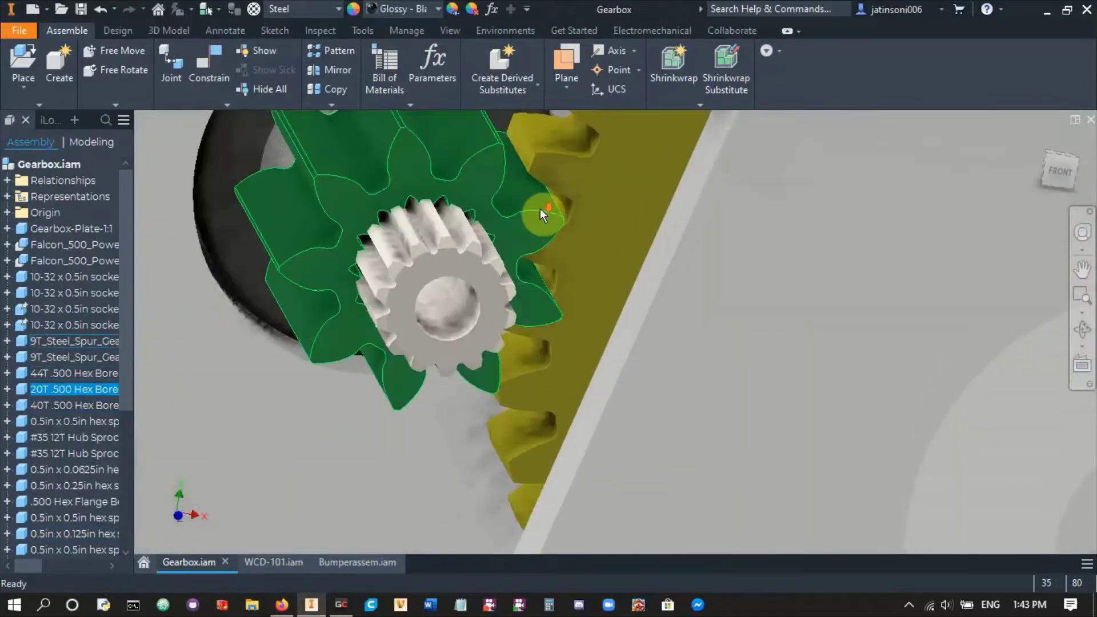
{"action": "scroll", "coordinate": [540, 208], "scroll_direction": "down", "scroll_amount": 6}
{"action": "middle_click_drag", "start_coordinate": [627, 309], "coordinate": [540, 330], "text": "shift"}
{"action": "middle_click_drag", "start_coordinate": [621, 360], "coordinate": [543, 341]}
{"action": "middle_click_drag", "start_coordinate": [560, 346], "coordinate": [528, 404], "text": "shift"}
{"action": "scroll", "coordinate": [615, 342], "scroll_direction": "up", "scroll_amount": 4}
{"action": "scroll", "coordinate": [615, 341], "scroll_direction": "up", "scroll_amount": 3}
{"action": "scroll", "coordinate": [602, 345], "scroll_direction": "up", "scroll_amount": 4}
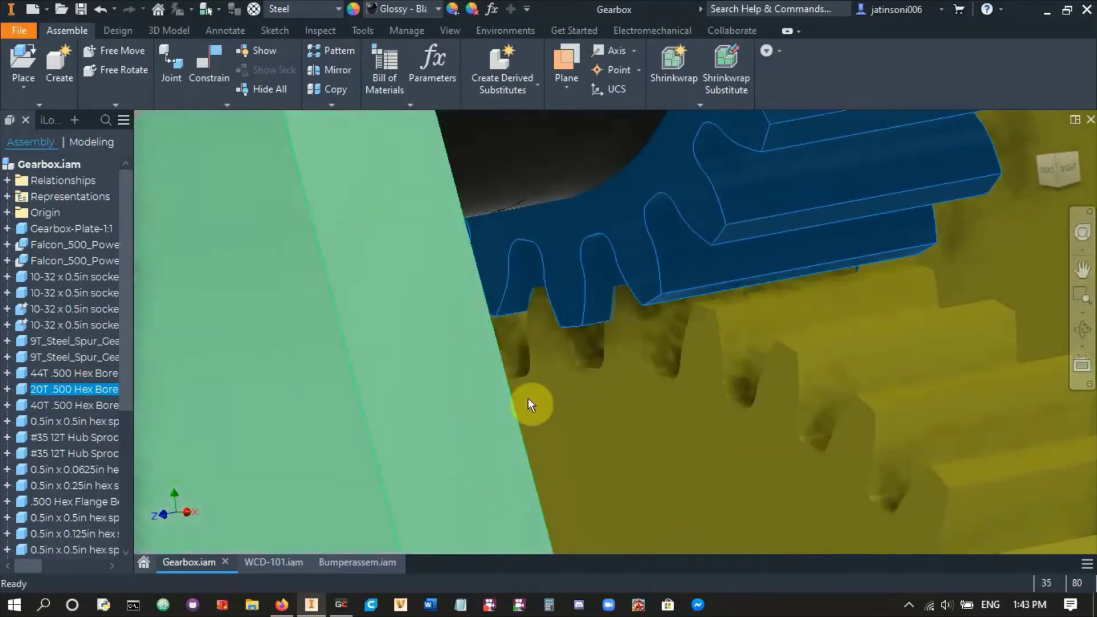
{"action": "scroll", "coordinate": [528, 404], "scroll_direction": "down", "scroll_amount": 10}
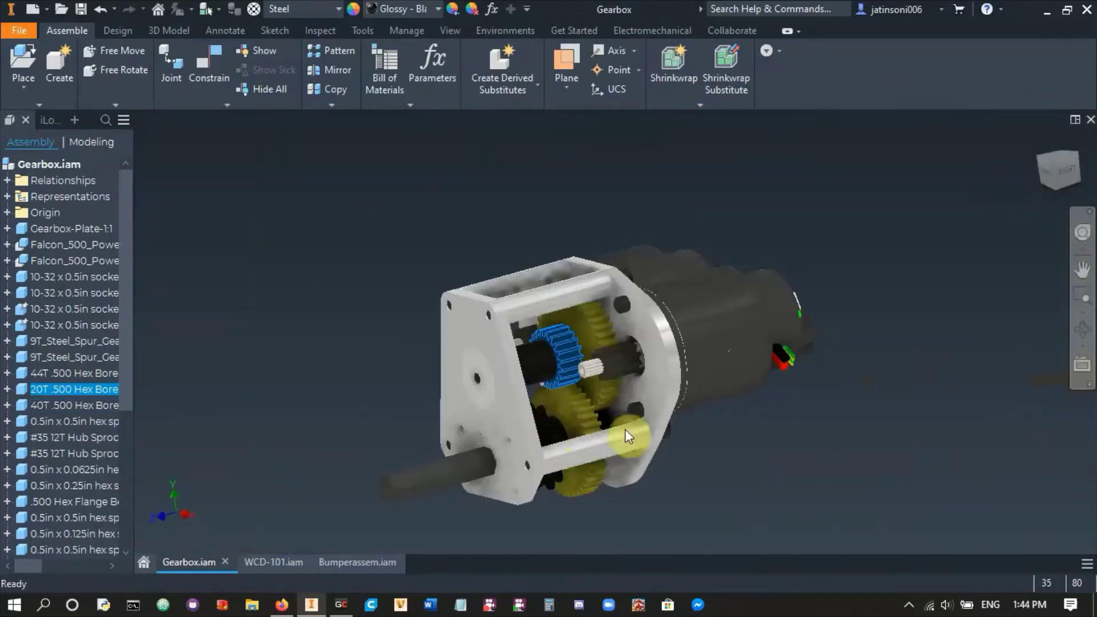
{"action": "left_click", "coordinate": [687, 428]}
{"action": "left_click", "coordinate": [1038, 141]}
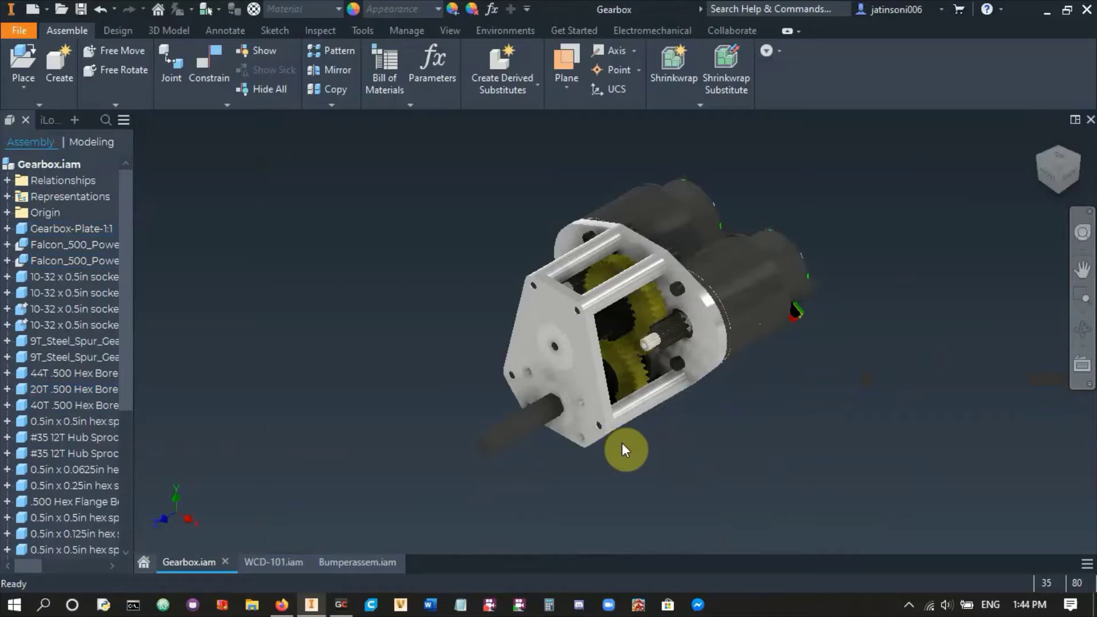
- Examine the splined motor shaft with its pinion and the gearbox from the side, ending in the home view
{"action": "scroll", "coordinate": [647, 431], "scroll_direction": "up", "scroll_amount": 5}
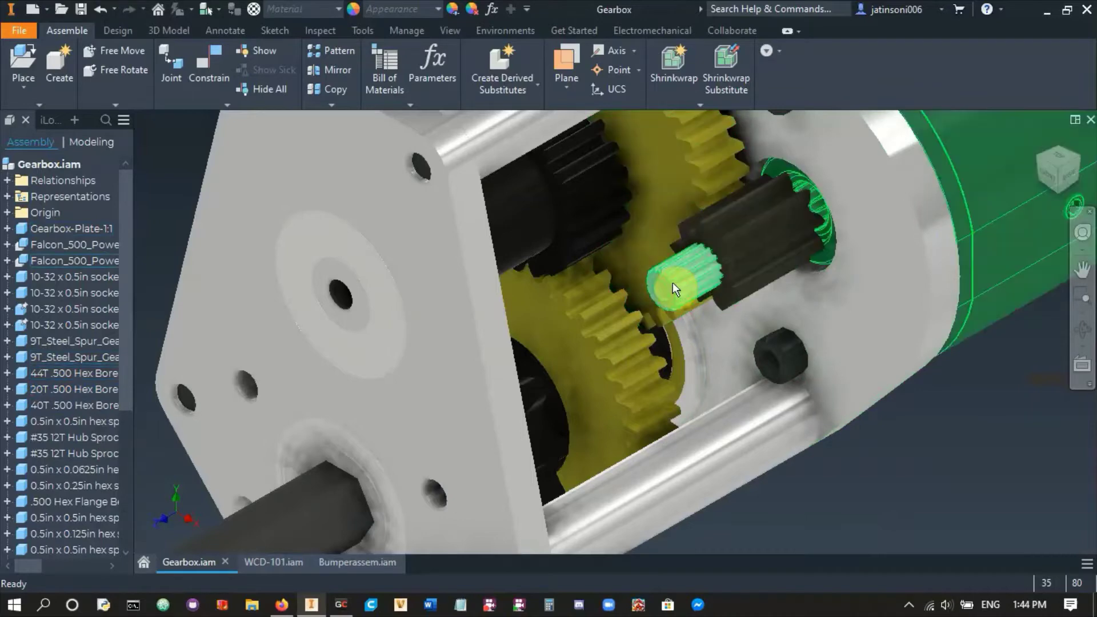
{"action": "scroll", "coordinate": [673, 283], "scroll_direction": "down", "scroll_amount": 5}
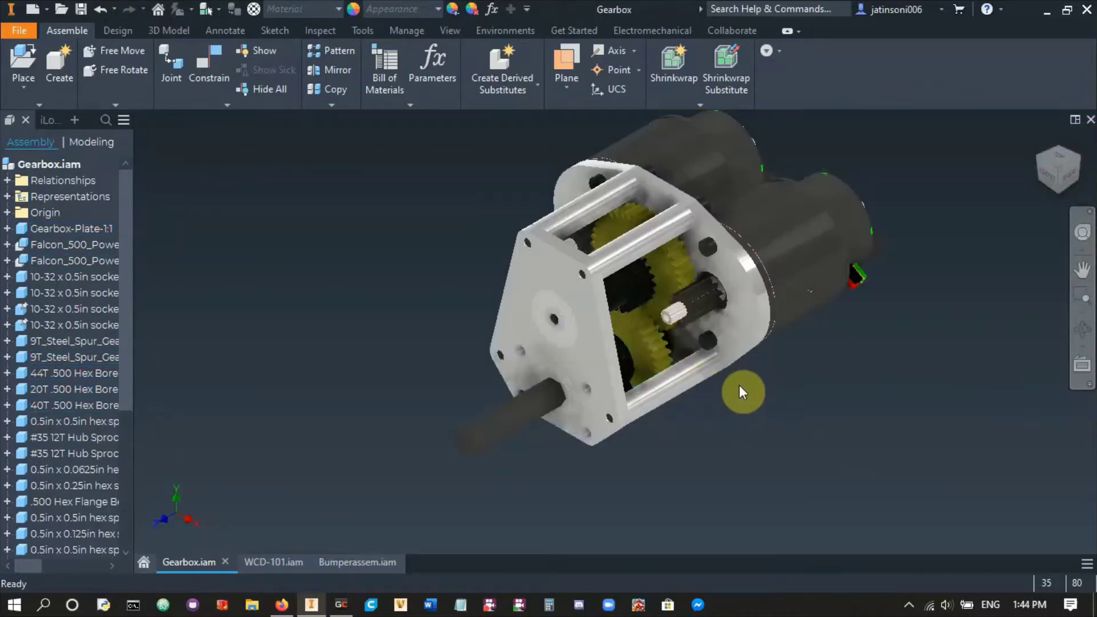
{"action": "middle_click_drag", "start_coordinate": [728, 403], "coordinate": [687, 387], "text": "shift"}
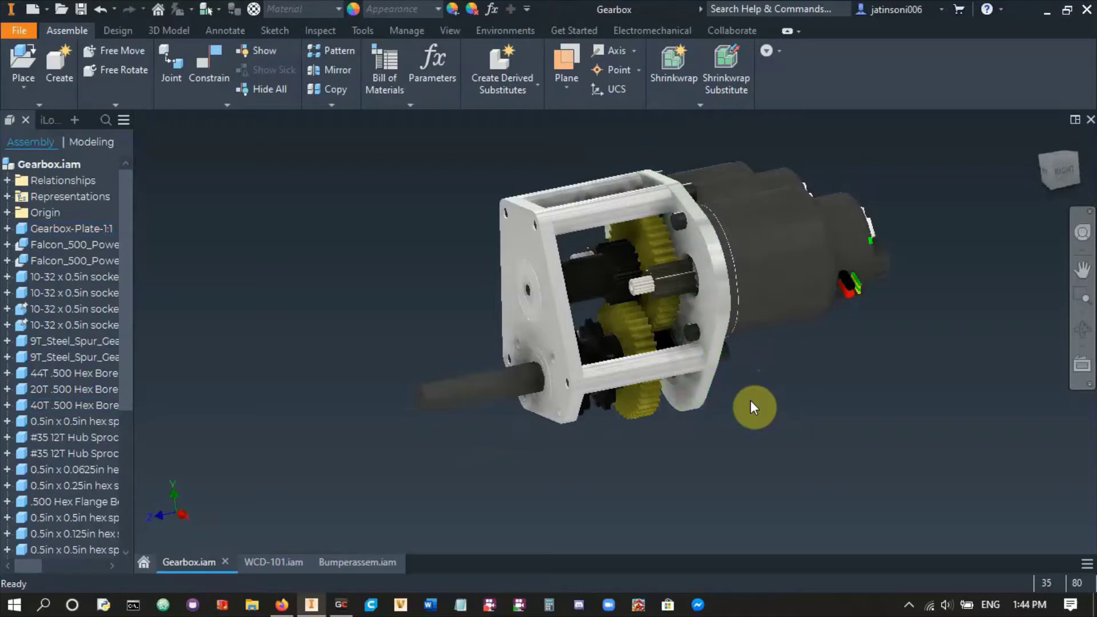
{"action": "left_click", "coordinate": [1040, 140]}
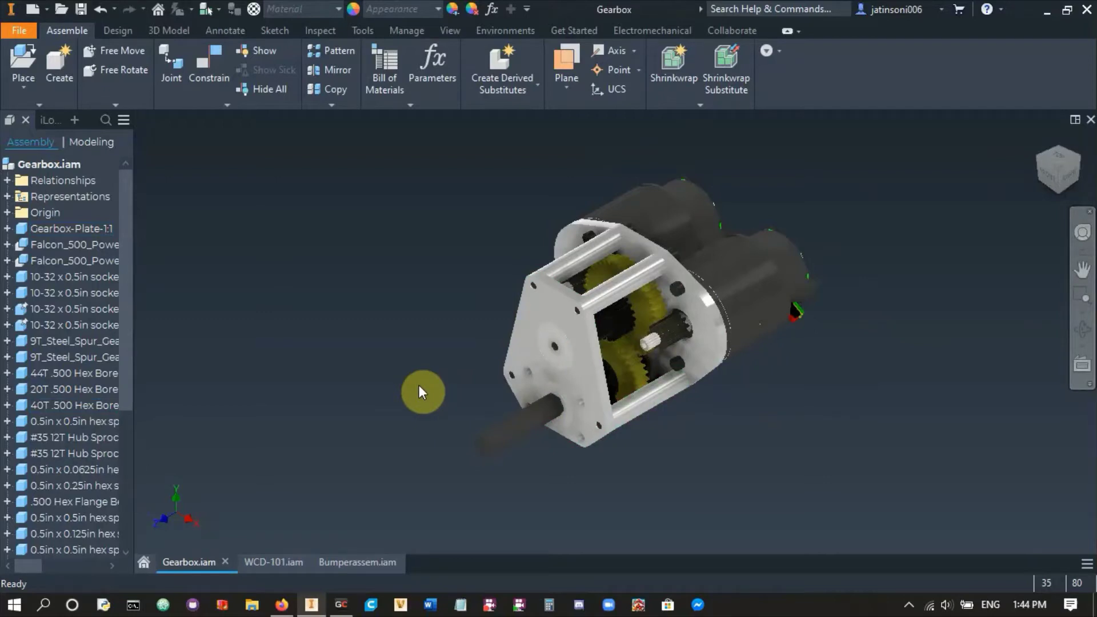
- Switch to the JVN-Calculator spreadsheet and set the 1-speed drivetrain's wheel diameter to 4 in
{"action": "left_click", "coordinate": [282, 605]}
{"action": "left_click", "coordinate": [493, 343]}
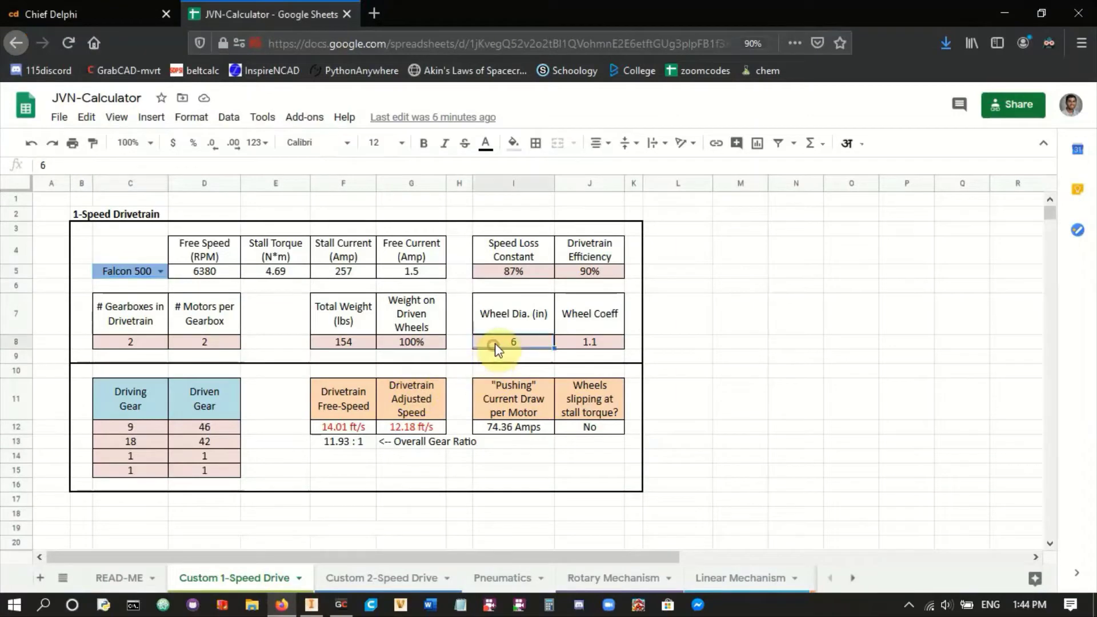
{"action": "type", "text": "4"}
{"action": "key", "text": "Return"}
- Set the driven gear of the first gear stage to 44 teeth
{"action": "key", "text": "Left"}
{"action": "key", "text": "Left"}
{"action": "key", "text": "Left"}
{"action": "key", "text": "Left"}
{"action": "key", "text": "Left"}
{"action": "key", "text": "Left"}
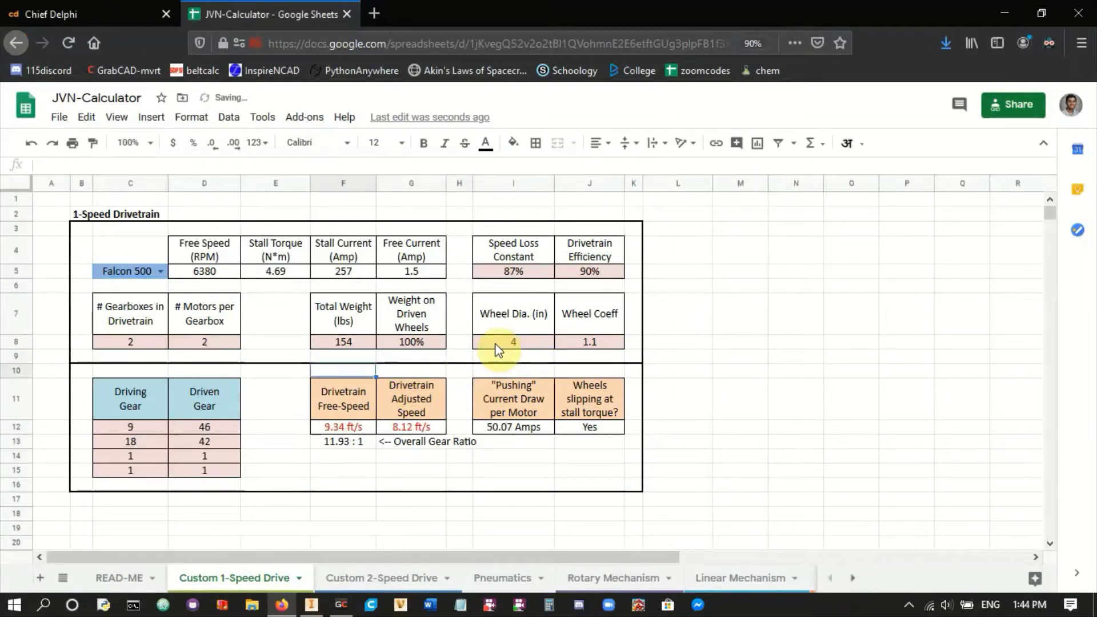
{"action": "key", "text": "Down"}
{"action": "key", "text": "Down"}
{"action": "key", "text": "Down"}
{"action": "key", "text": "Right"}
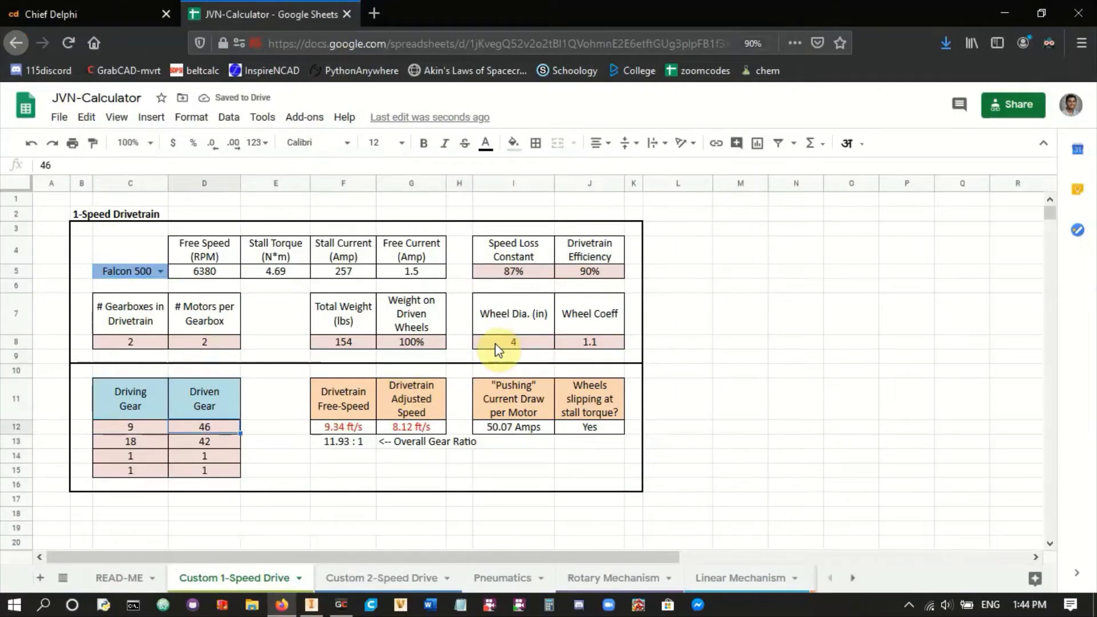
{"action": "type", "text": "44"}
{"action": "key", "text": "Return"}
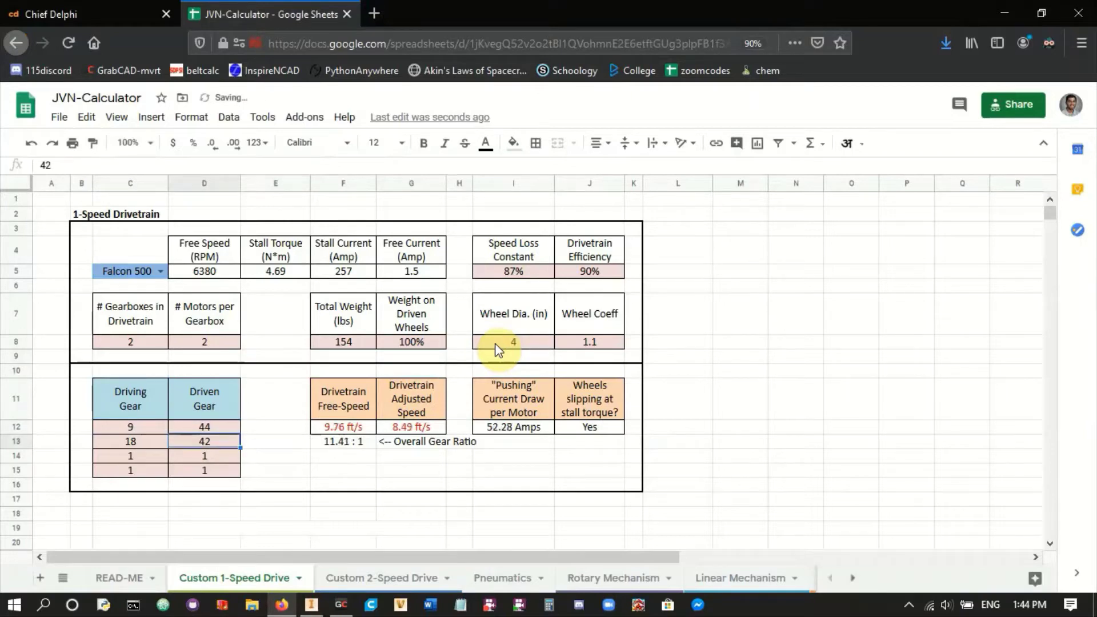
- Set the second gear stage to a driving gear of 22 and a driven gear of 40, and check free speed and pushing current
{"action": "key", "text": "Left"}
{"action": "type", "text": "22"}
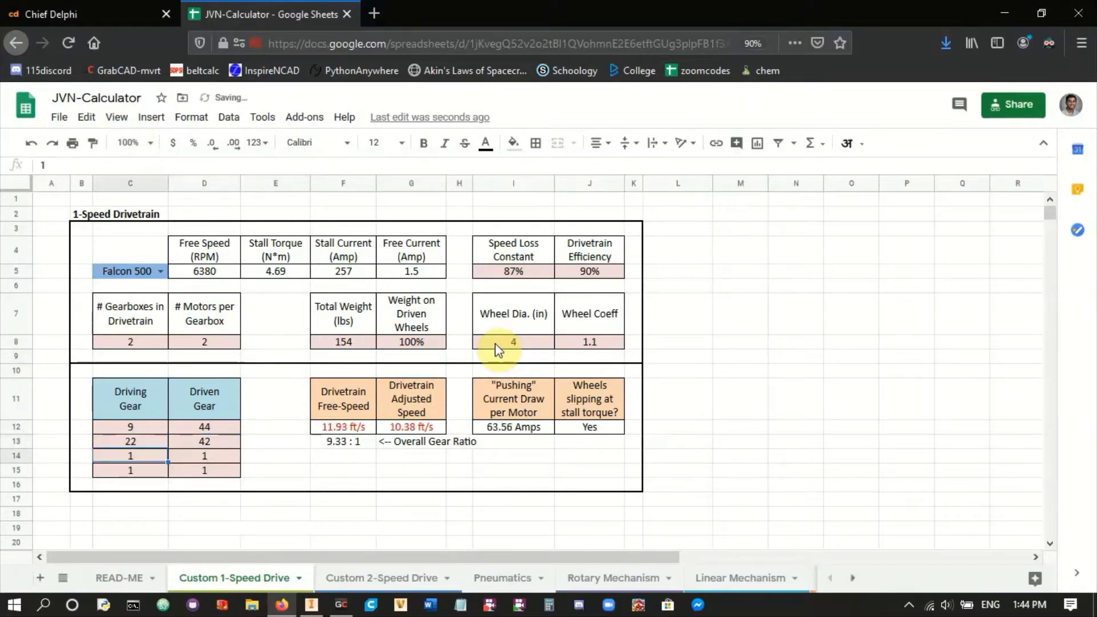
{"action": "key", "text": "Right"}
{"action": "type", "text": "40"}
{"action": "key", "text": "Return"}
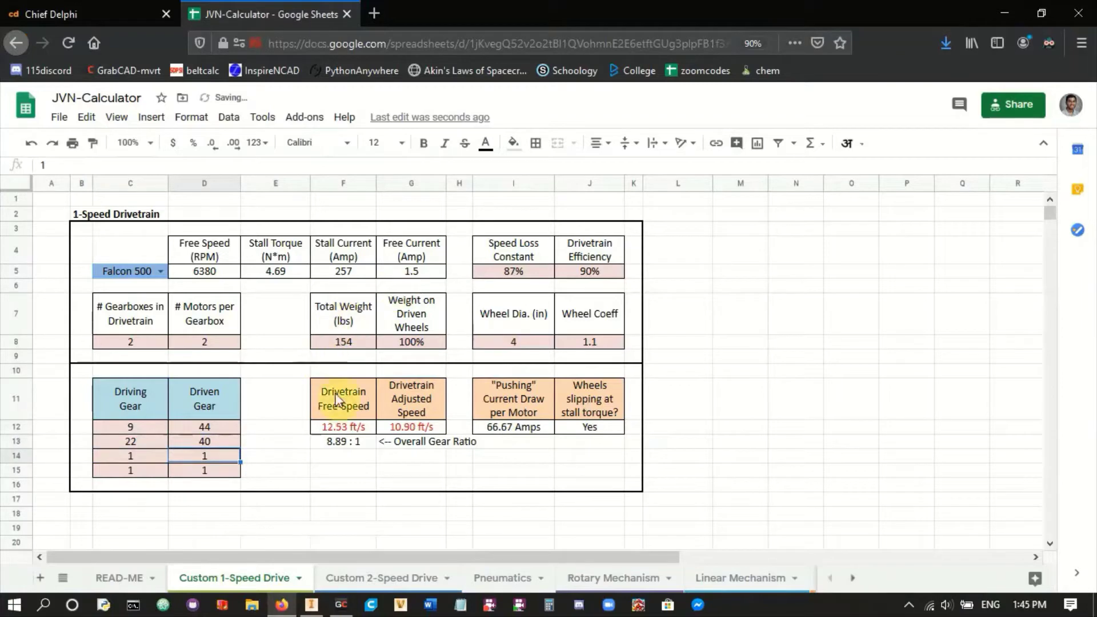
{"action": "left_click", "coordinate": [344, 430]}
{"action": "left_click", "coordinate": [513, 424]}
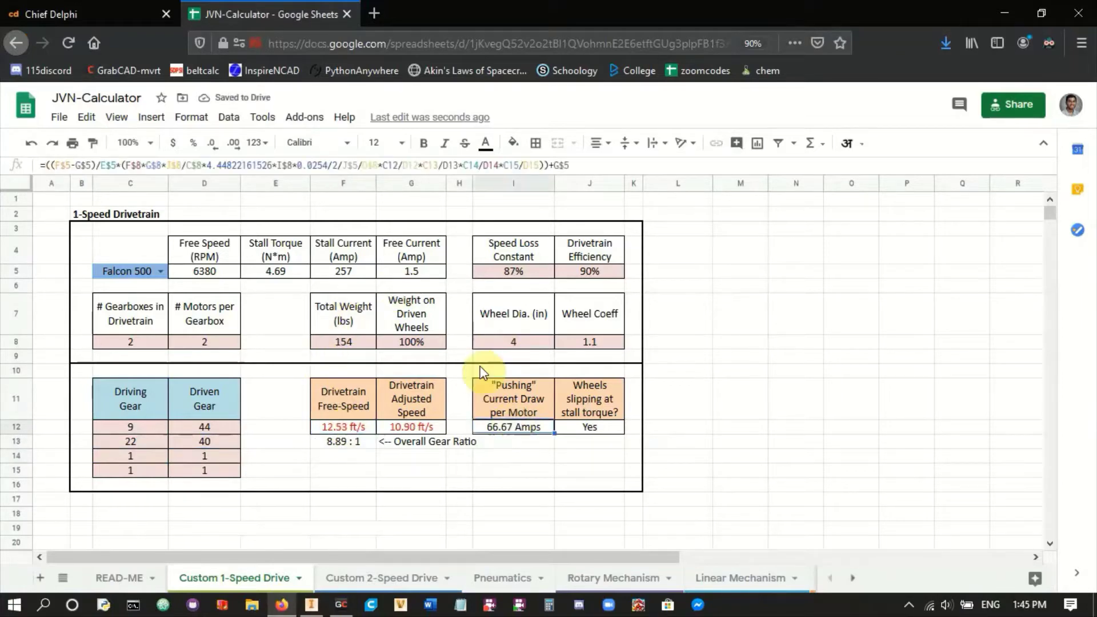
{"action": "left_click", "coordinate": [358, 345]}
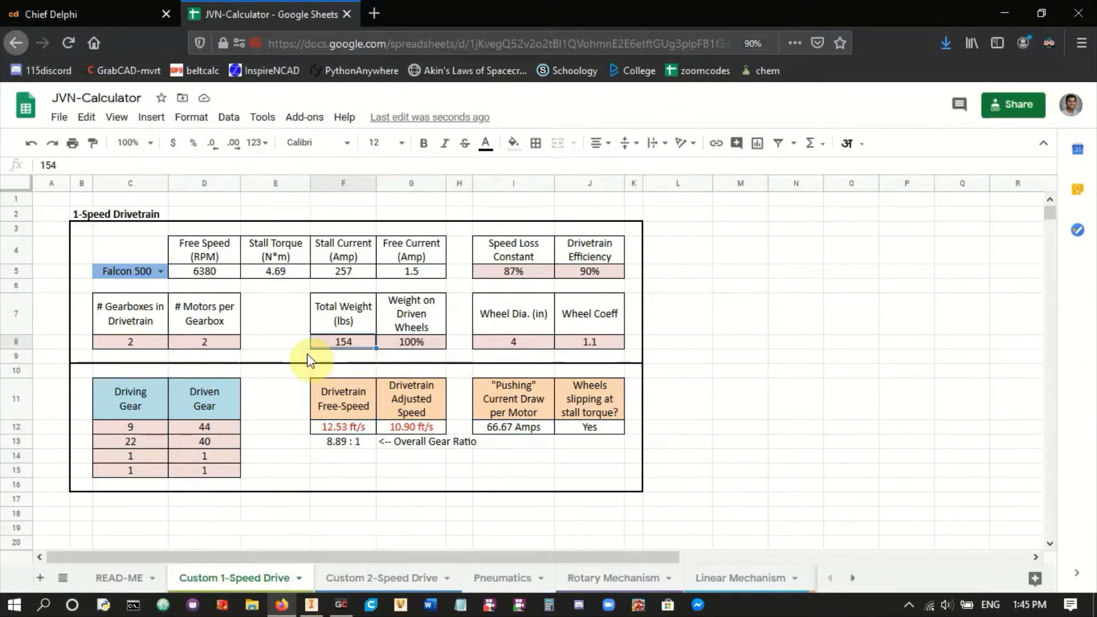
- Set the wheel diameter to 6 in and check the pushing current draw and drivetrain free speed
{"action": "left_click", "coordinate": [471, 344]}
{"action": "left_click", "coordinate": [477, 343]}
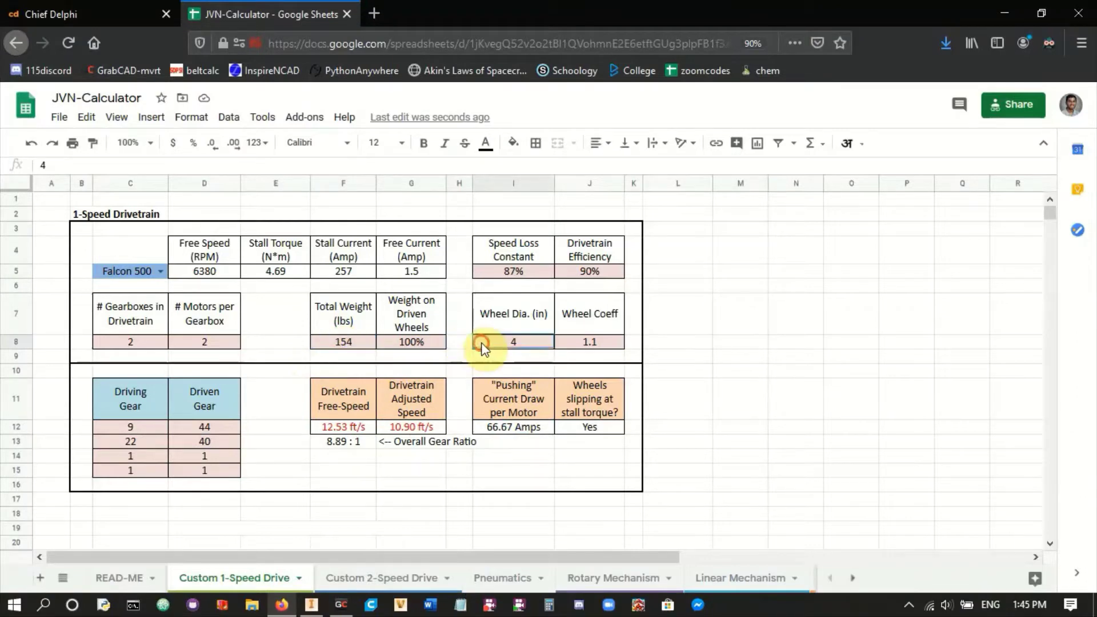
{"action": "type", "text": "6"}
{"action": "key", "text": "Return"}
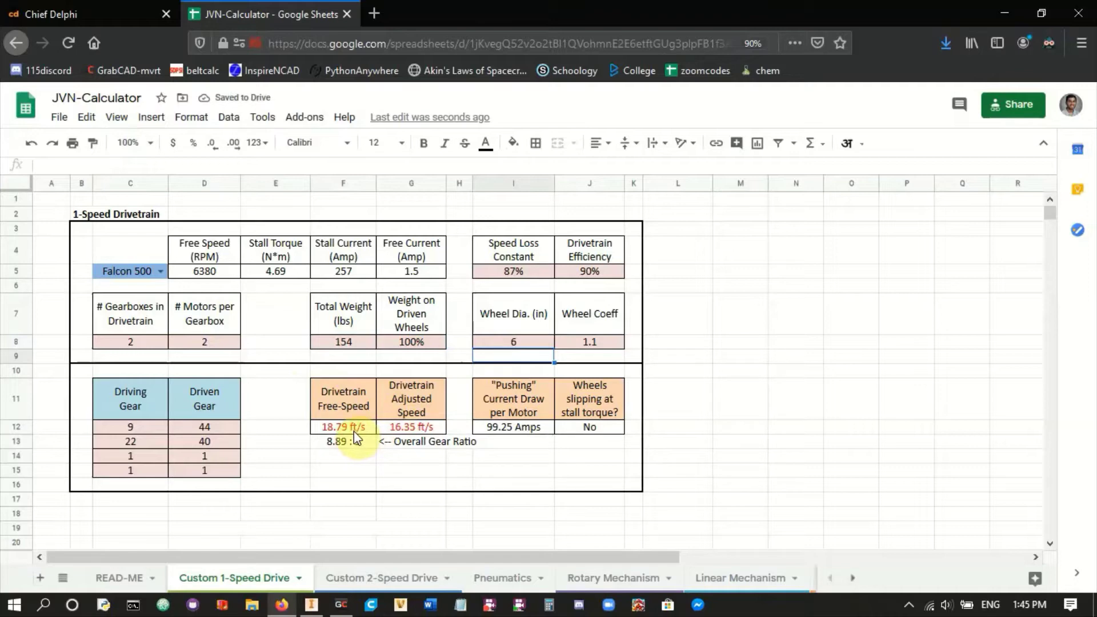
{"action": "left_click", "coordinate": [491, 429]}
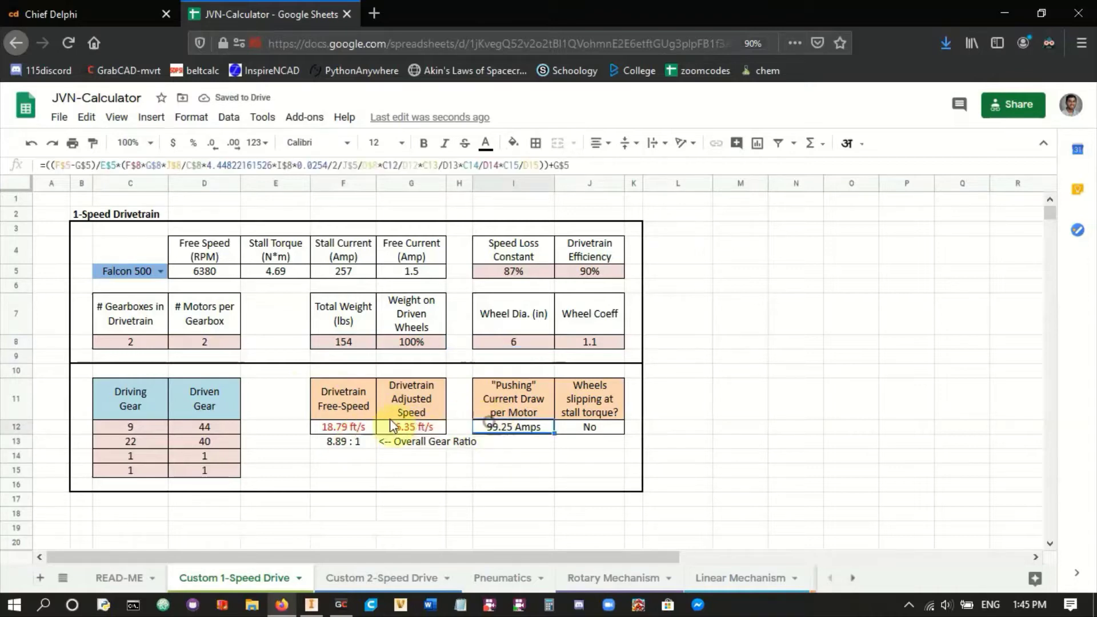
{"action": "left_click", "coordinate": [364, 430]}
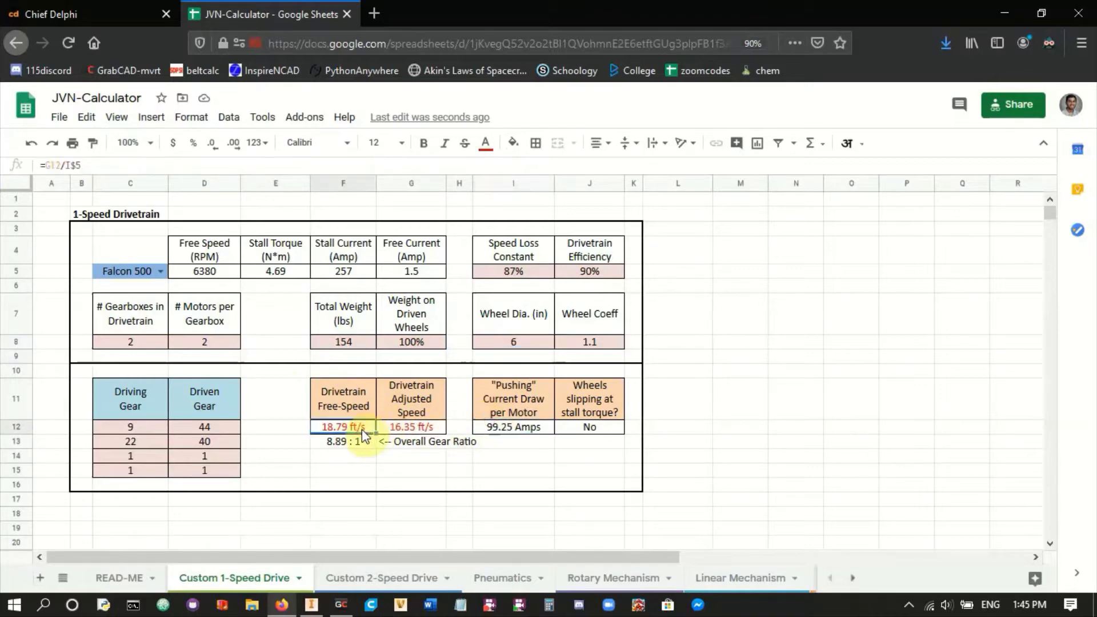
- Try a total weight of 130 lbs and set it back to 154 lbs
{"action": "left_click", "coordinate": [349, 348]}
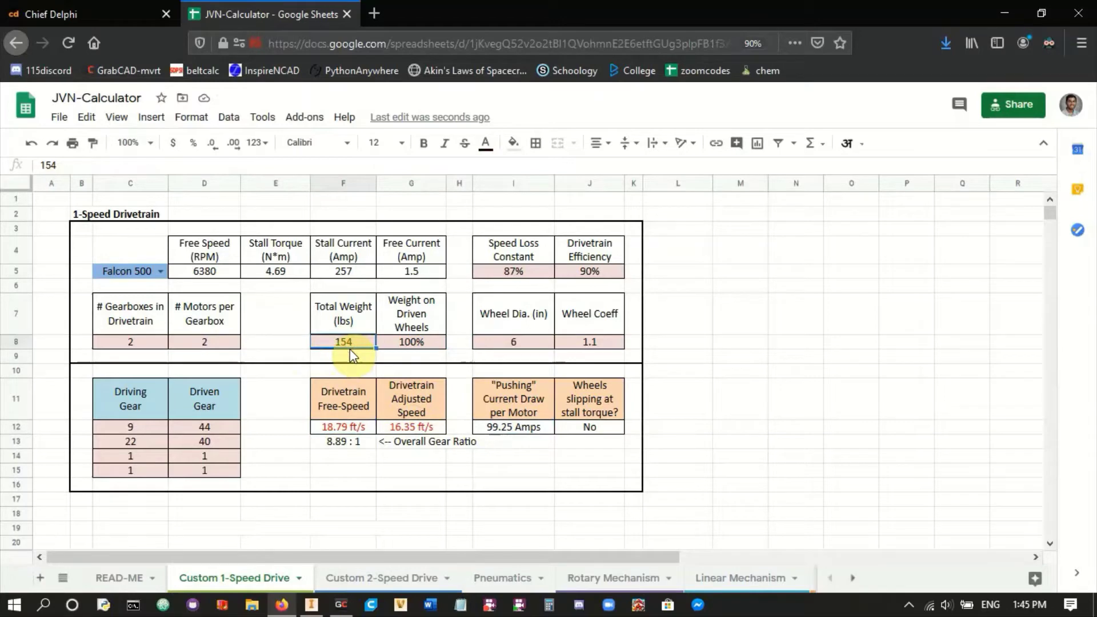
{"action": "type", "text": "130"}
{"action": "key", "text": "Return"}
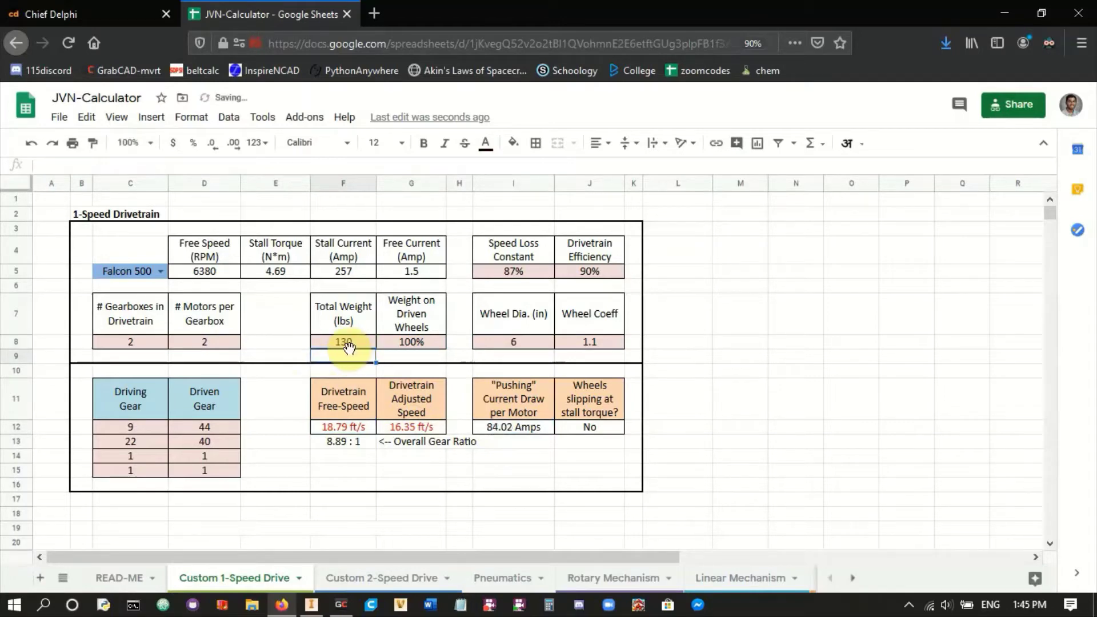
{"action": "left_click", "coordinate": [318, 343]}
{"action": "type", "text": "154"}
{"action": "key", "text": "Return"}
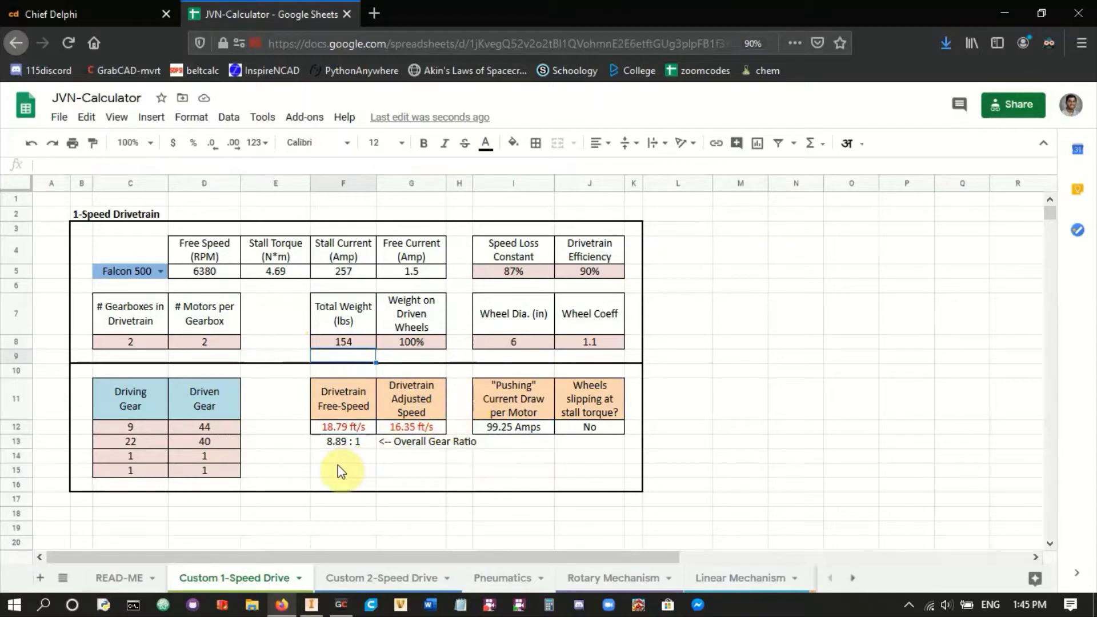
- Switch back to Inventor and look at the gearbox assembly's front plate and gears
{"action": "left_click", "coordinate": [312, 604]}
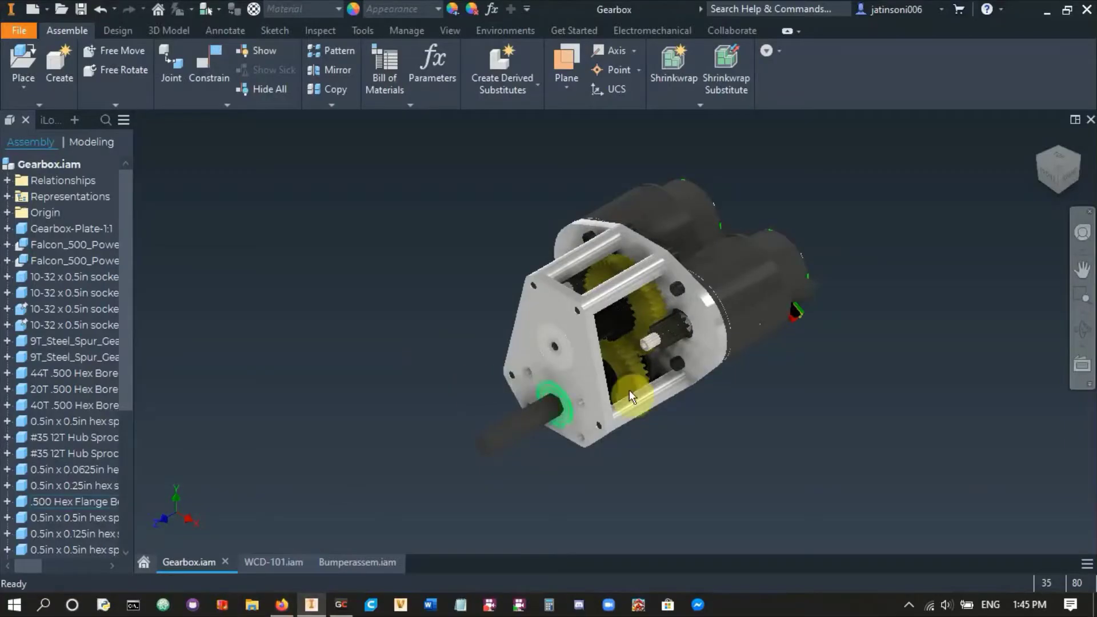
{"action": "left_click", "coordinate": [685, 423]}
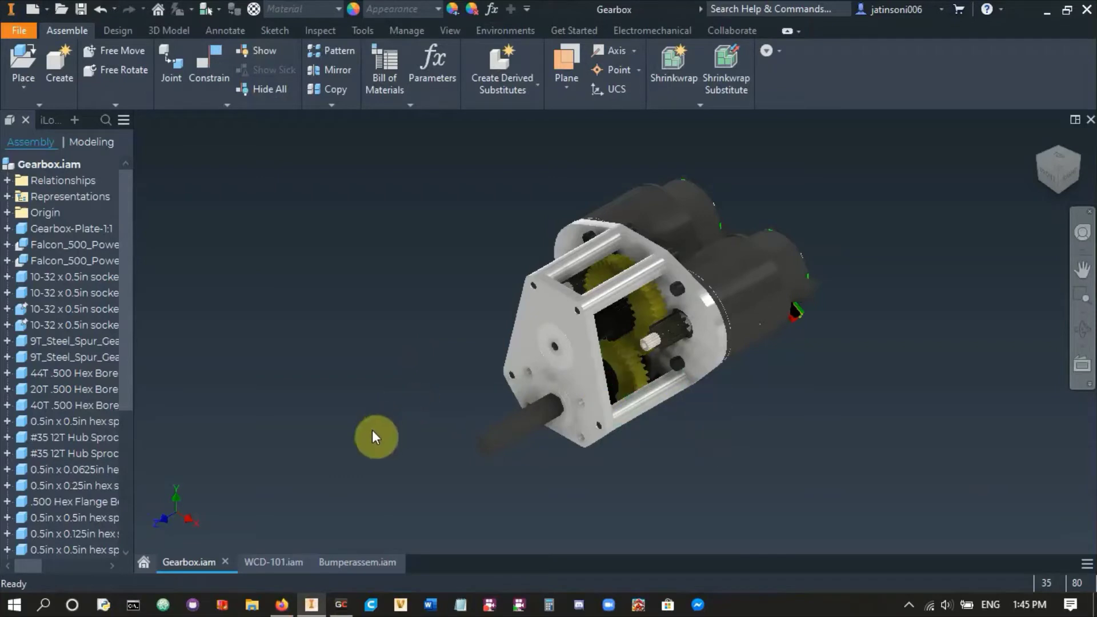
{"action": "left_click", "coordinate": [525, 332]}
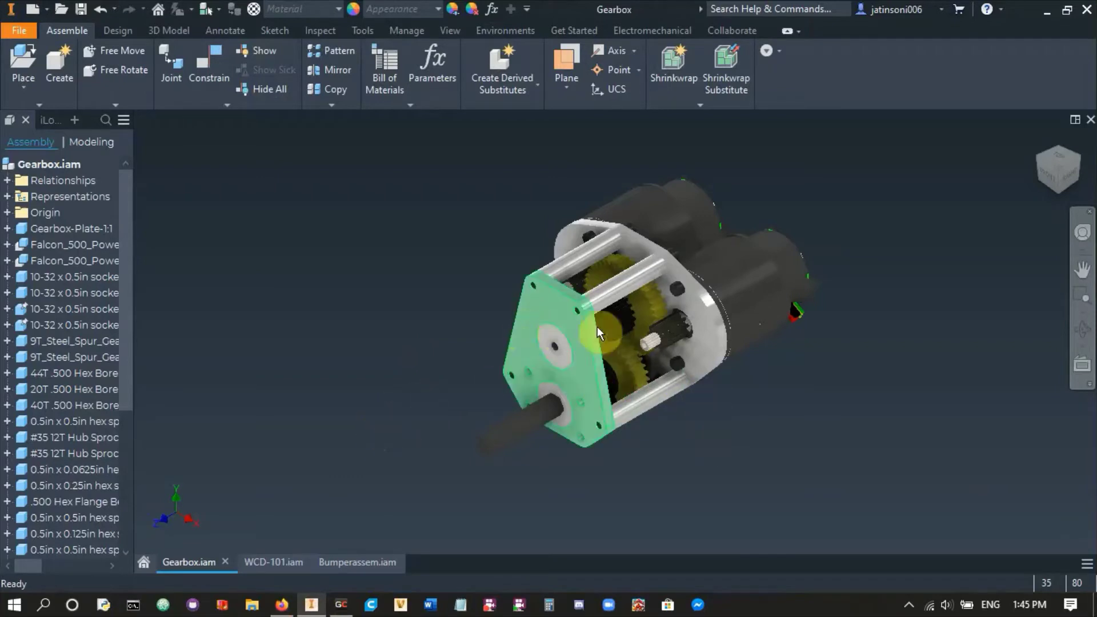
- Take a closer look at the gears and output shaft between the gearbox plates
{"action": "left_click", "coordinate": [576, 357]}
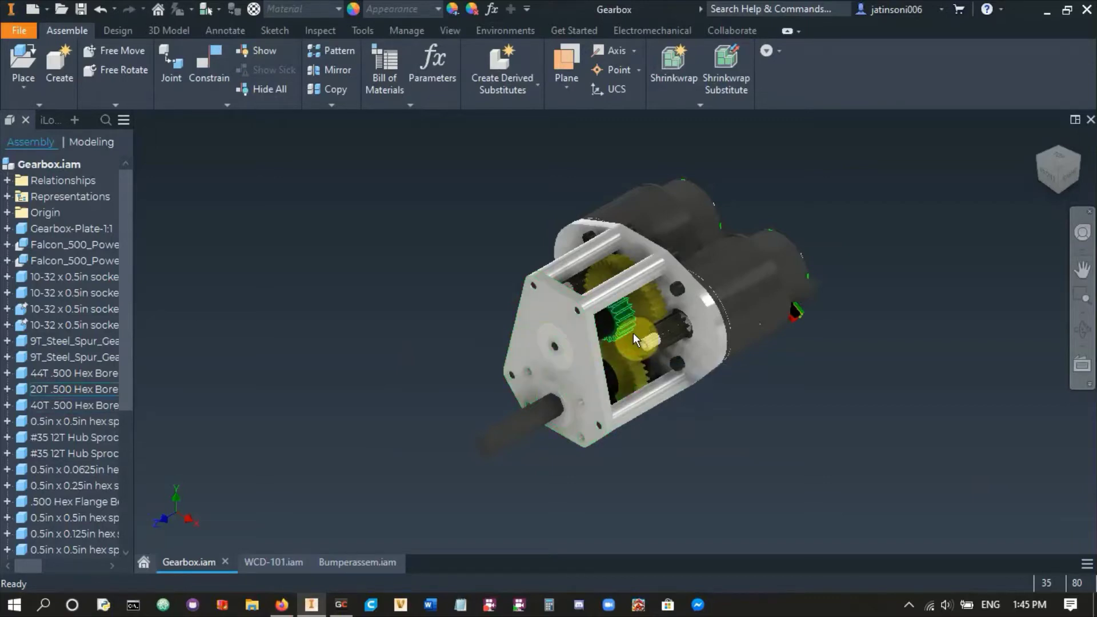
{"action": "scroll", "coordinate": [632, 330], "scroll_direction": "up", "scroll_amount": 5}
{"action": "scroll", "coordinate": [632, 330], "scroll_direction": "down", "scroll_amount": 5}
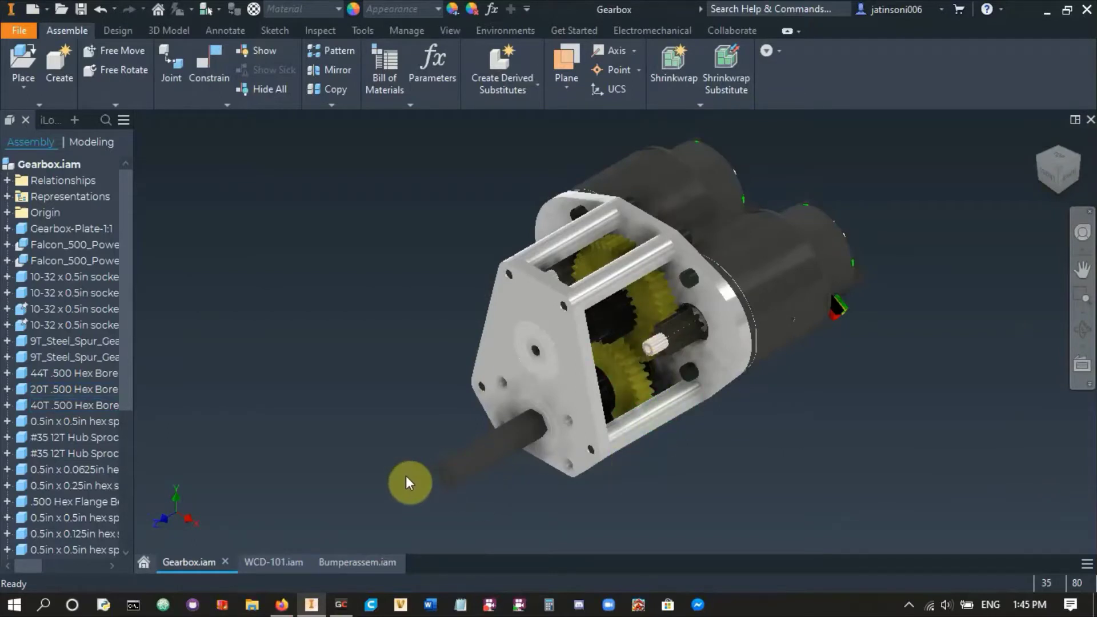
- Switch to the WCD-101.iam assembly and examine one Falcon gearbox, its side rail and the belly pan
{"action": "left_click", "coordinate": [282, 560]}
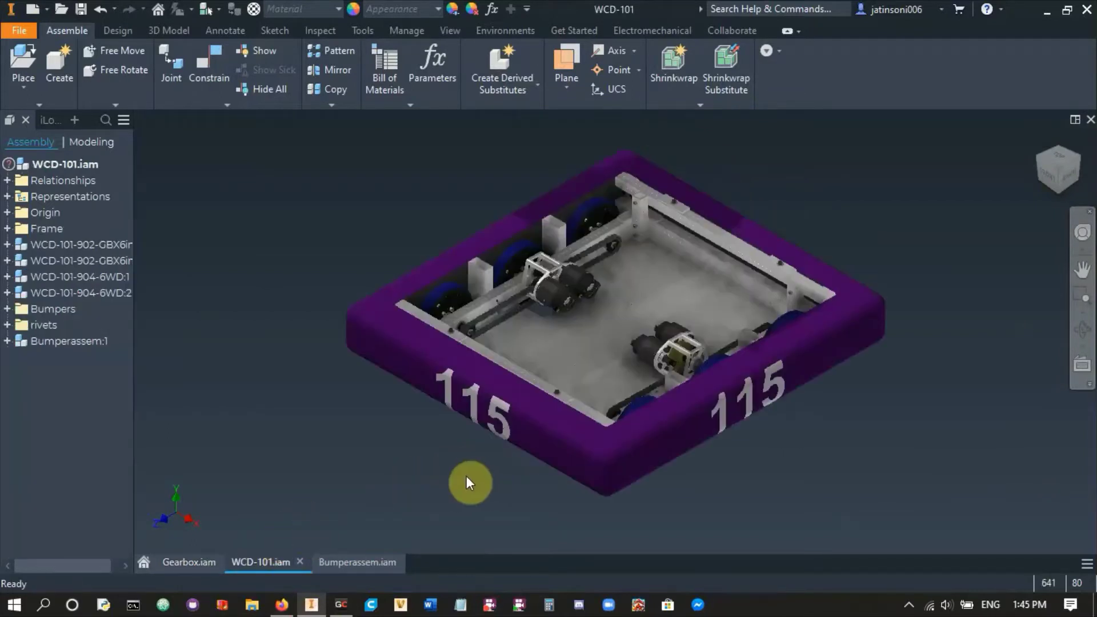
{"action": "middle_click_drag", "start_coordinate": [460, 482], "coordinate": [489, 368], "text": "shift"}
{"action": "left_click", "coordinate": [533, 344]}
{"action": "scroll", "coordinate": [490, 347], "scroll_direction": "up", "scroll_amount": 3}
{"action": "scroll", "coordinate": [455, 393], "scroll_direction": "down", "scroll_amount": 3}
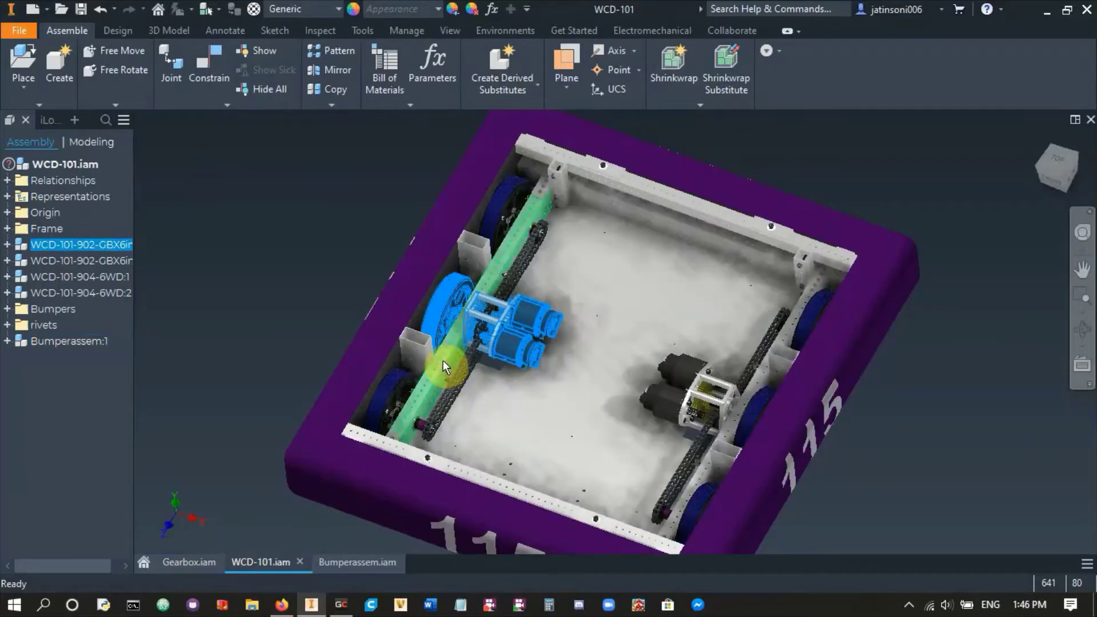
{"action": "left_click", "coordinate": [446, 364]}
{"action": "middle_click_drag", "start_coordinate": [579, 338], "coordinate": [370, 372], "text": "shift"}
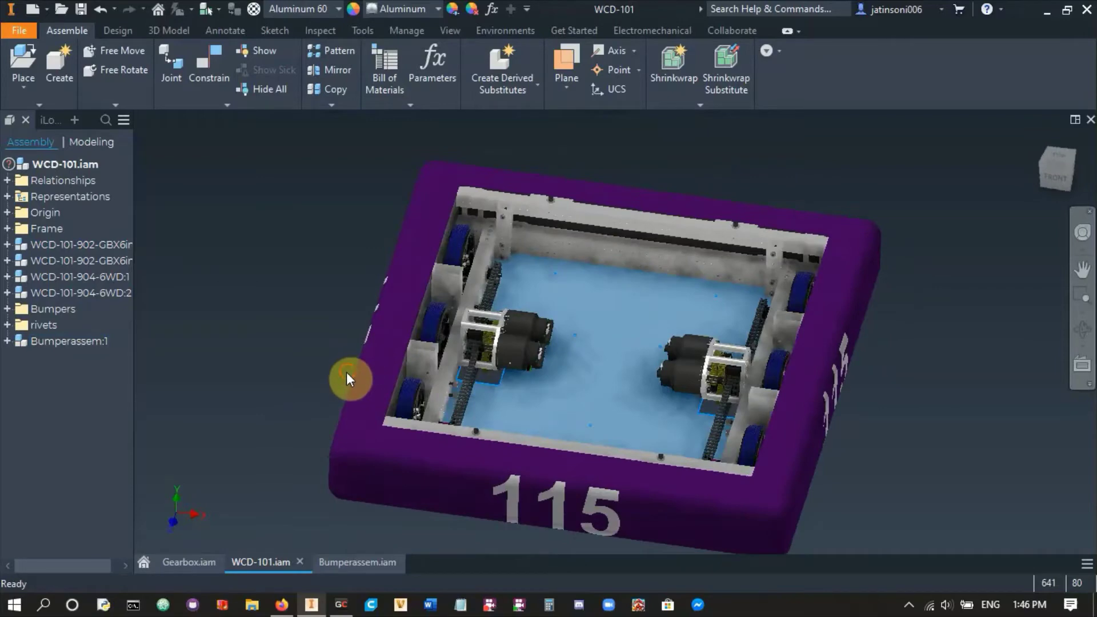
- Examine the wheels, chain runs and gearbox placement along the drivetrain's side rails
{"action": "left_click", "coordinate": [346, 372]}
{"action": "scroll", "coordinate": [381, 342], "scroll_direction": "up", "scroll_amount": 3}
{"action": "middle_click_drag", "start_coordinate": [408, 338], "coordinate": [479, 313], "text": "shift"}
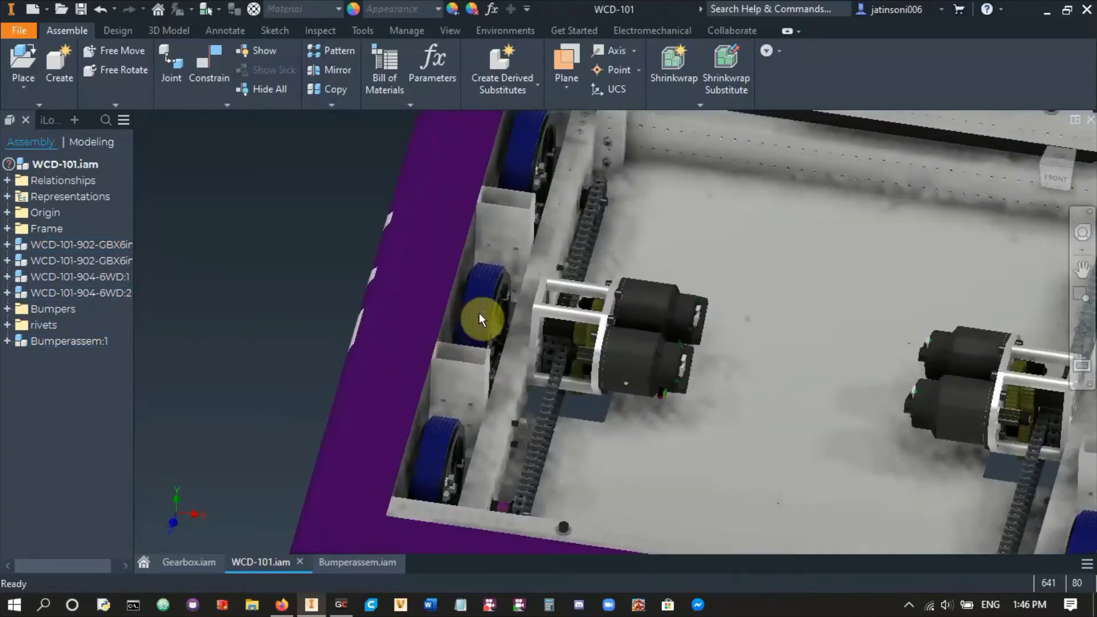
{"action": "scroll", "coordinate": [479, 314], "scroll_direction": "down", "scroll_amount": 5}
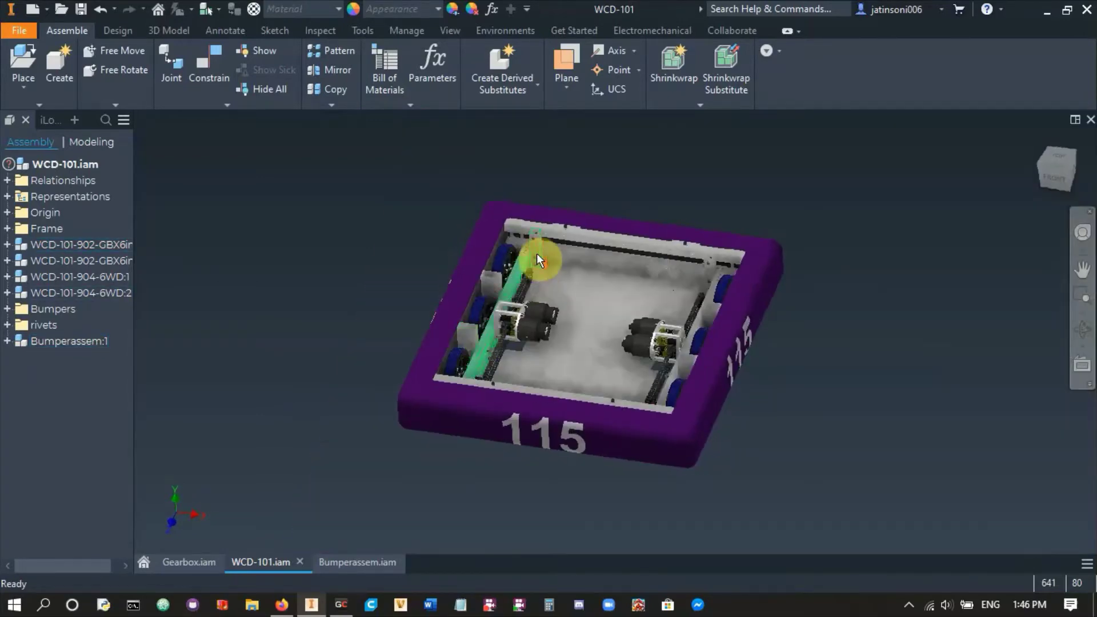
{"action": "scroll", "coordinate": [537, 253], "scroll_direction": "up", "scroll_amount": 4}
{"action": "scroll", "coordinate": [499, 277], "scroll_direction": "down", "scroll_amount": 3}
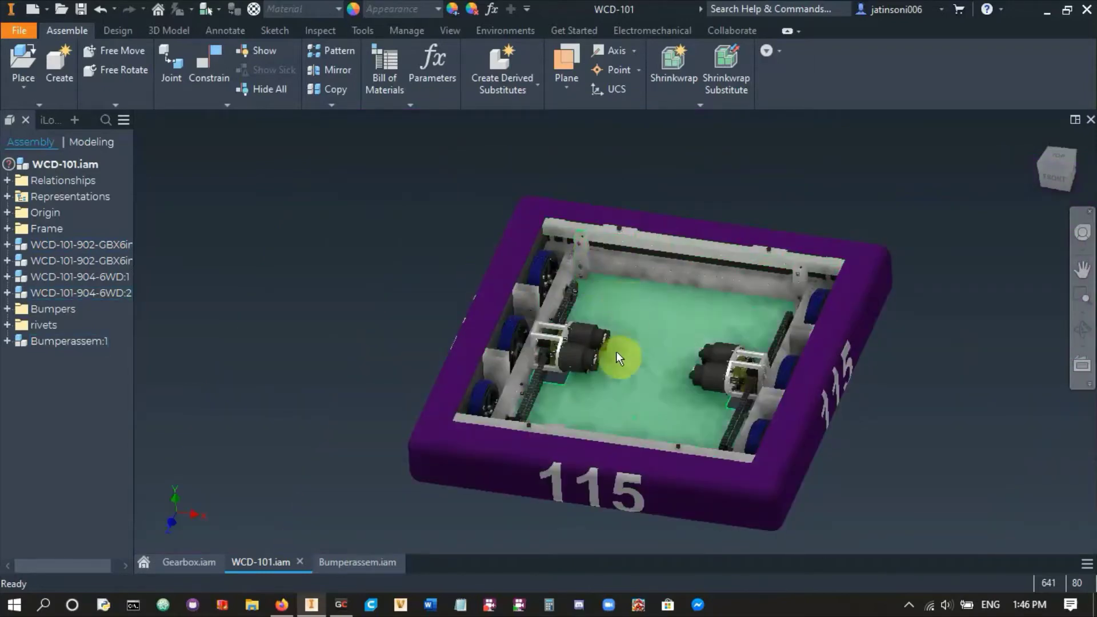
- Highlight the bumper assembly on the drivetrain, then switch to Bumperassem.iam and look over the numbered bumper frame
{"action": "left_click", "coordinate": [506, 468]}
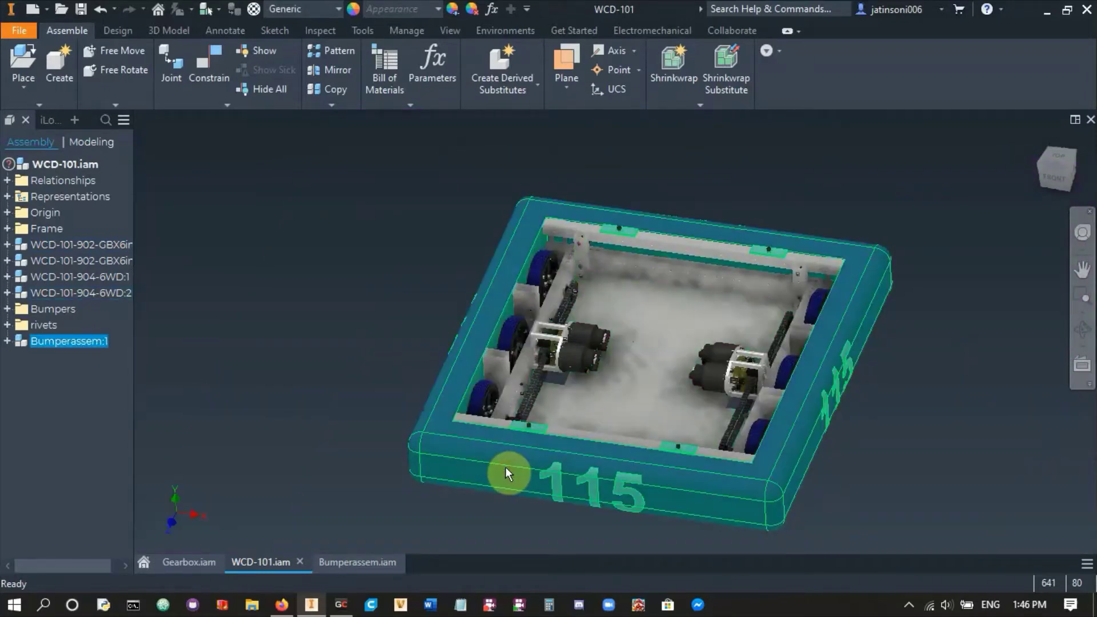
{"action": "left_click", "coordinate": [388, 460]}
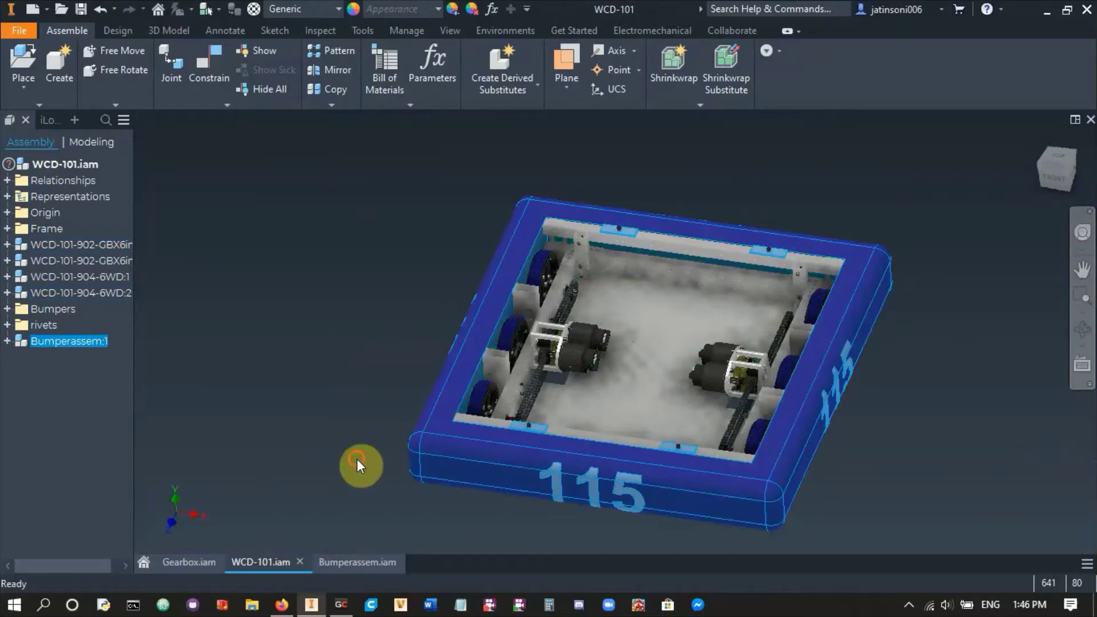
{"action": "left_click", "coordinate": [346, 561]}
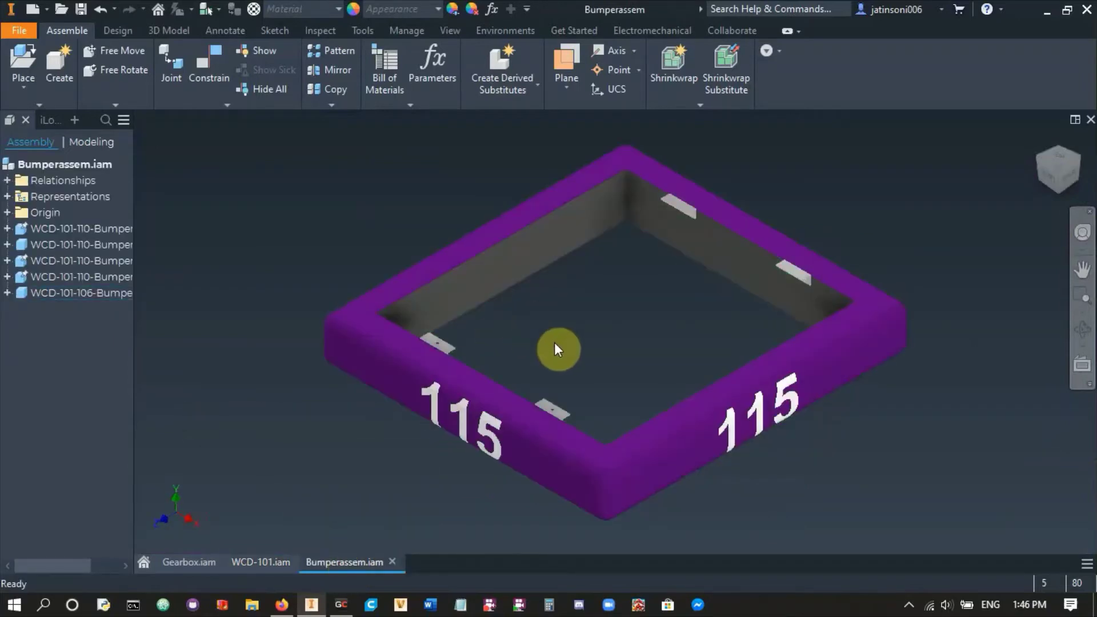
{"action": "middle_click_drag", "start_coordinate": [554, 342], "coordinate": [529, 345], "text": "shift"}
{"action": "scroll", "coordinate": [506, 313], "scroll_direction": "down", "scroll_amount": 3}
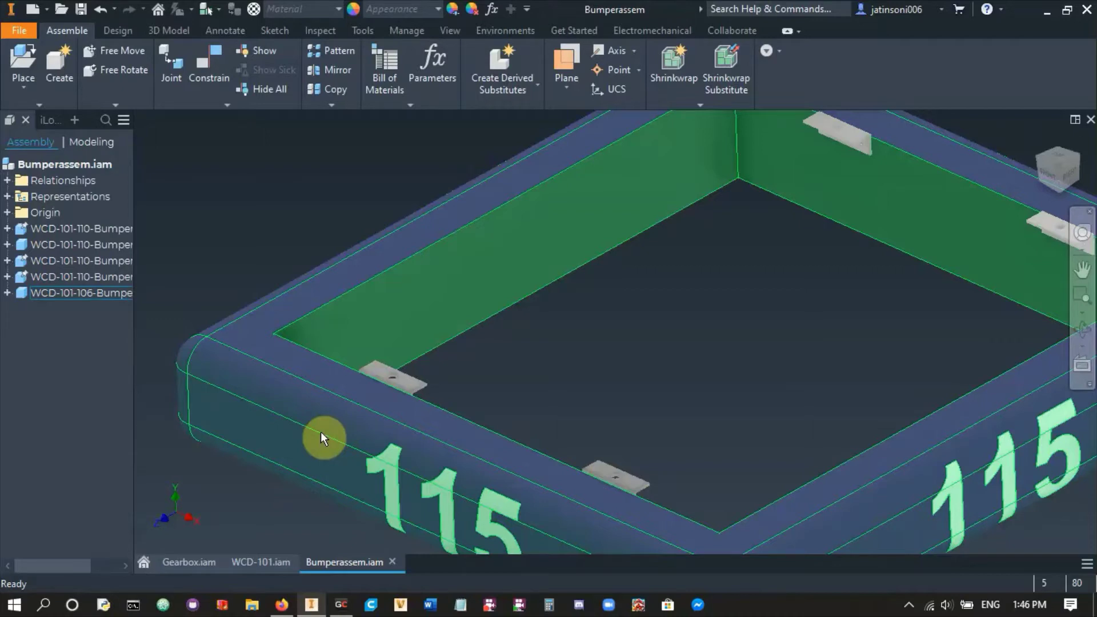
{"action": "scroll", "coordinate": [325, 400], "scroll_direction": "down", "scroll_amount": 3}
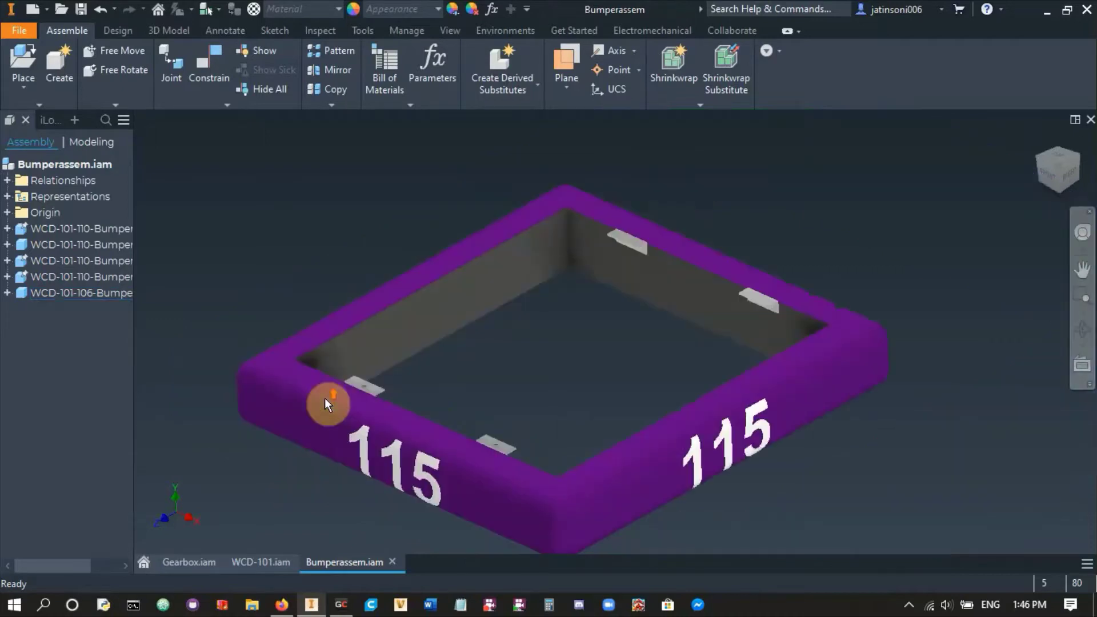
{"action": "scroll", "coordinate": [434, 502], "scroll_direction": "down", "scroll_amount": 2}
{"action": "scroll", "coordinate": [406, 469], "scroll_direction": "up", "scroll_amount": 4}
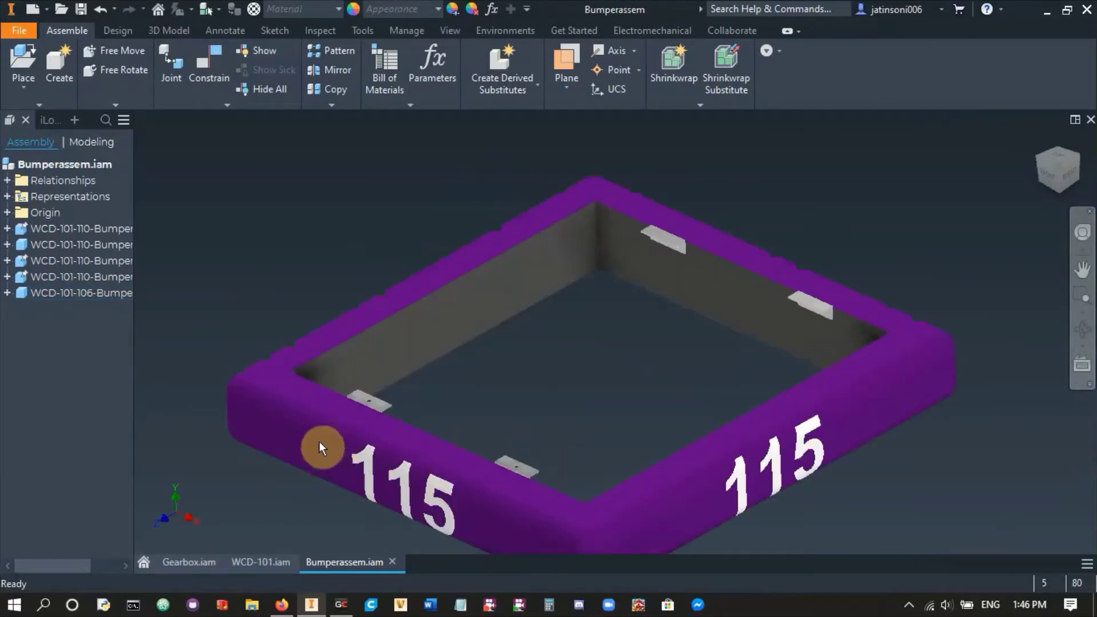
{"action": "middle_click_drag", "start_coordinate": [320, 443], "coordinate": [358, 432]}
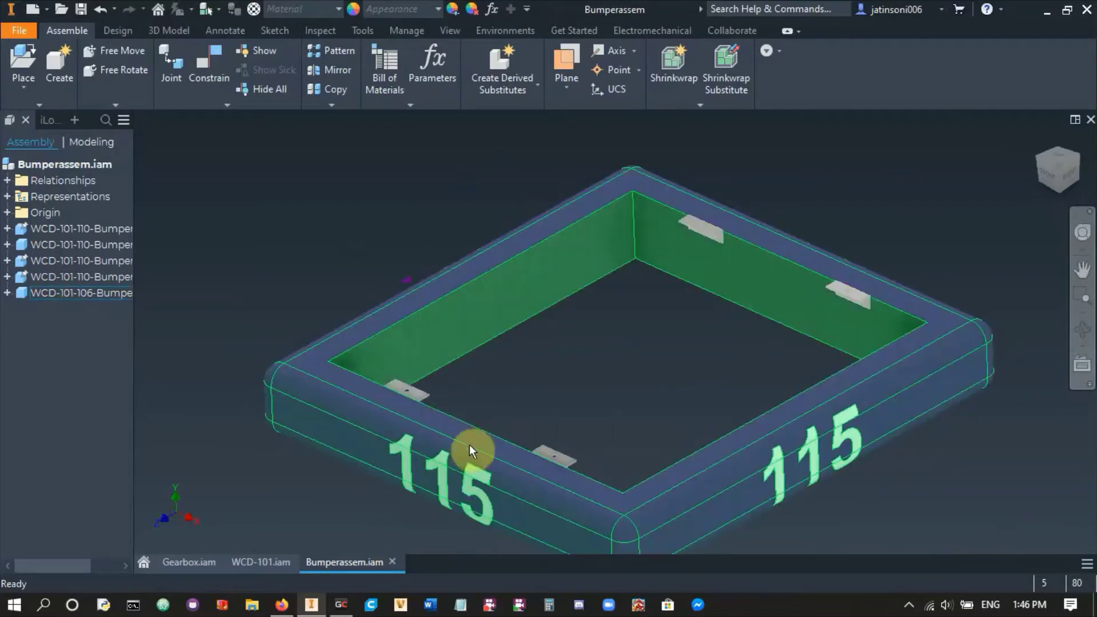
- Examine the L-shaped mounting brackets and their row of holes on the bumper frame's inner walls
{"action": "middle_click_drag", "start_coordinate": [595, 375], "coordinate": [708, 472], "text": "shift"}
{"action": "scroll", "coordinate": [685, 457], "scroll_direction": "down", "scroll_amount": 3}
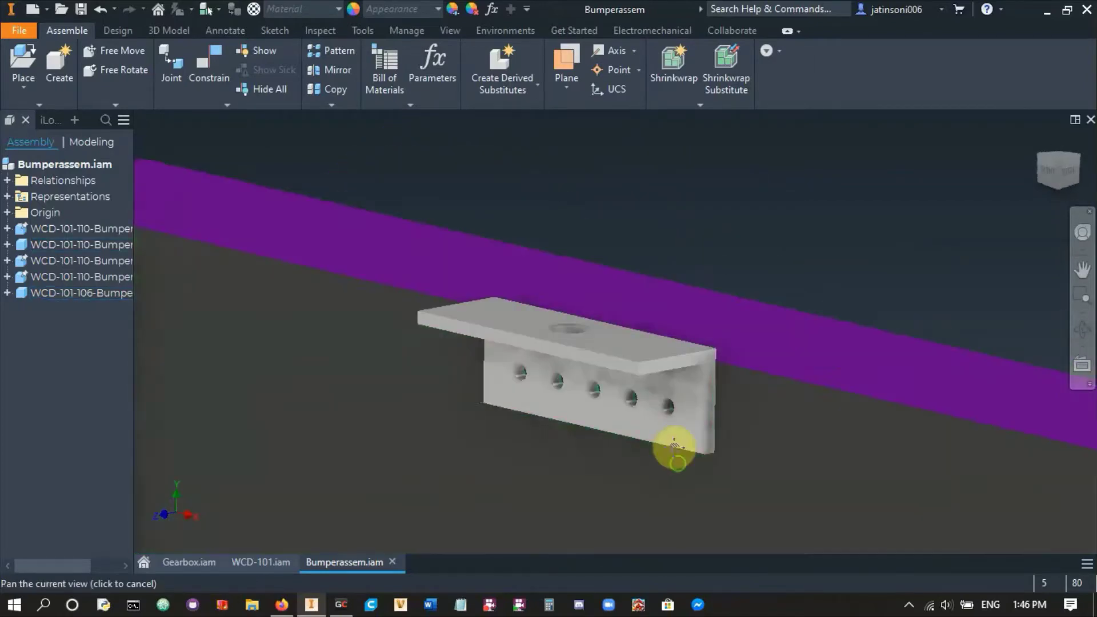
{"action": "scroll", "coordinate": [658, 380], "scroll_direction": "down", "scroll_amount": 3}
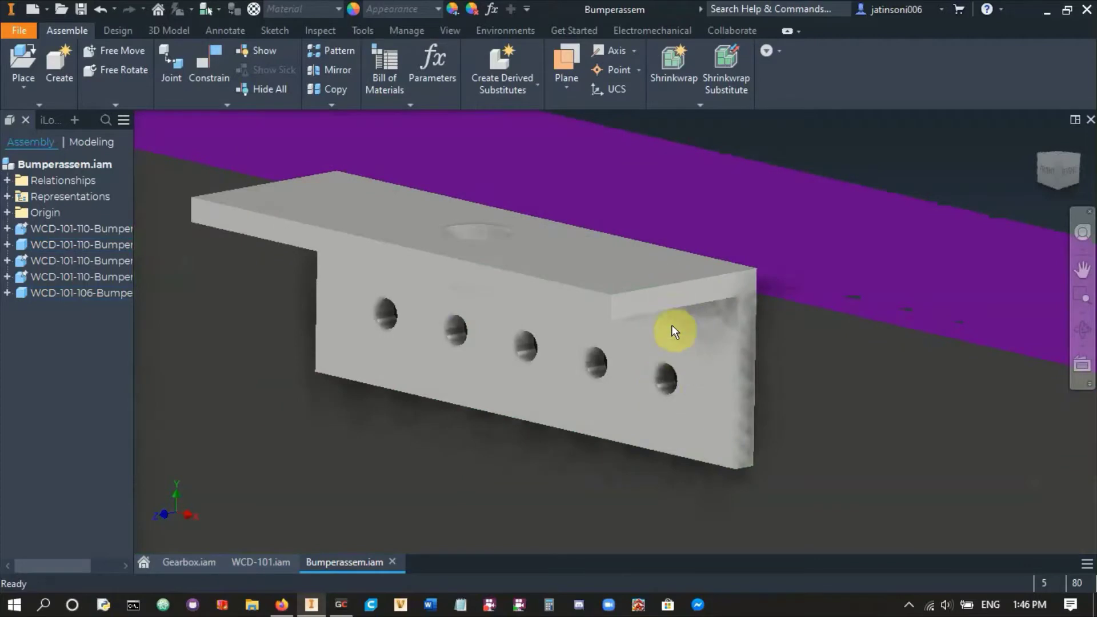
{"action": "scroll", "coordinate": [674, 332], "scroll_direction": "up", "scroll_amount": 5}
{"action": "middle_click_drag", "start_coordinate": [661, 400], "coordinate": [591, 413], "text": "shift"}
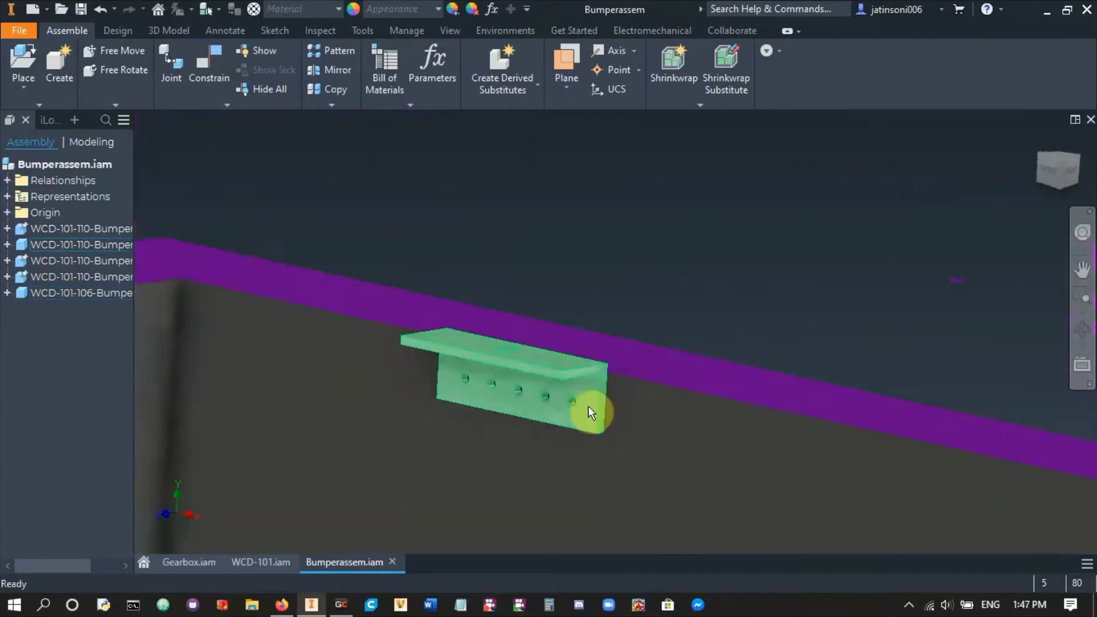
{"action": "scroll", "coordinate": [572, 414], "scroll_direction": "down", "scroll_amount": 4}
{"action": "scroll", "coordinate": [762, 426], "scroll_direction": "up", "scroll_amount": 6}
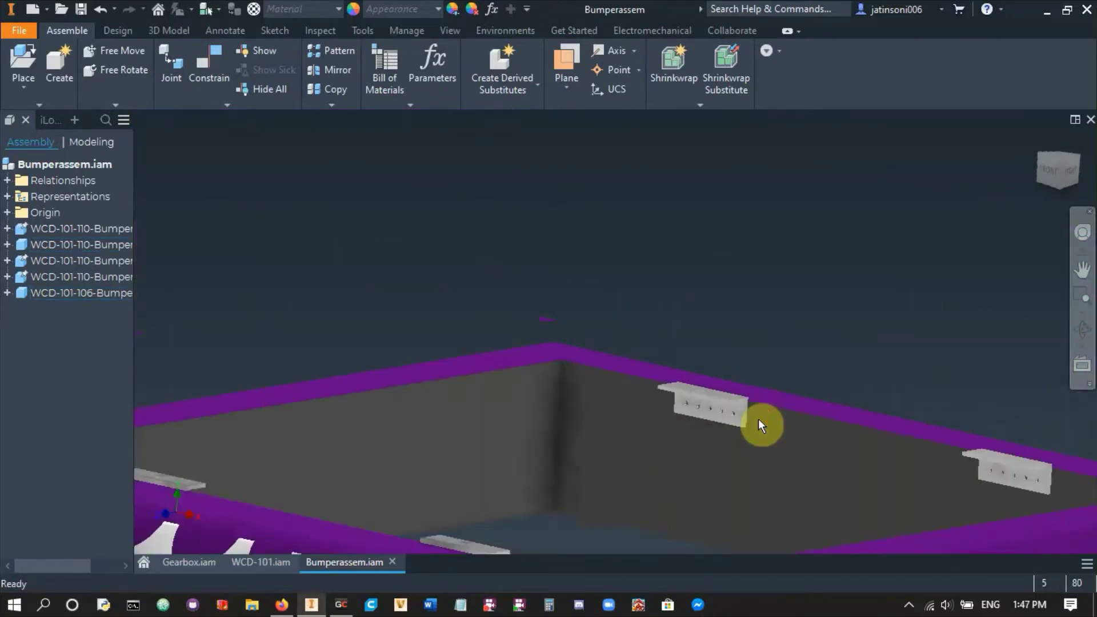
{"action": "scroll", "coordinate": [759, 420], "scroll_direction": "up", "scroll_amount": 5}
{"action": "middle_click_drag", "start_coordinate": [705, 385], "coordinate": [585, 406], "text": "shift"}
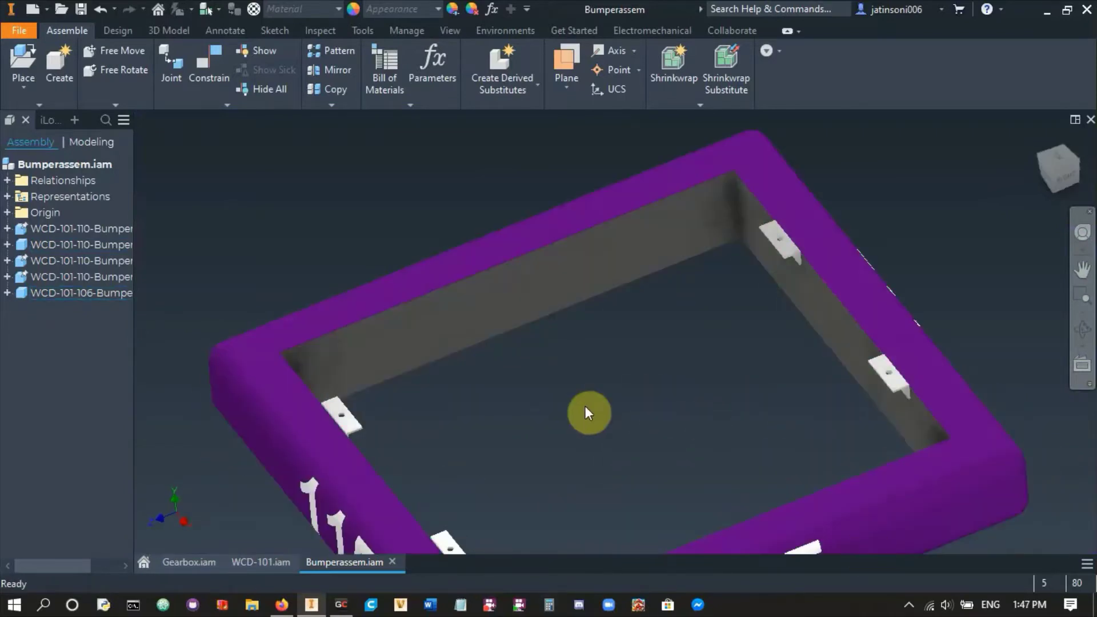
{"action": "scroll", "coordinate": [585, 409], "scroll_direction": "up", "scroll_amount": 4}
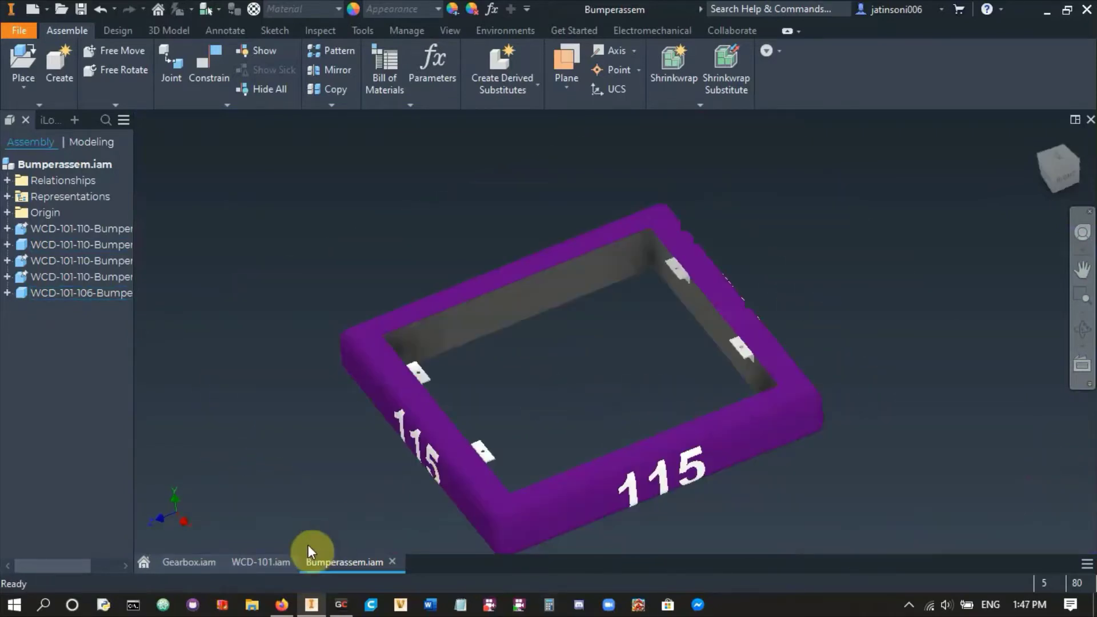
- Compare a bumper bracket's bolted position in WCD-101.iam with the bracket's bolt hole in Bumperassem.iam
{"action": "left_click", "coordinate": [260, 556]}
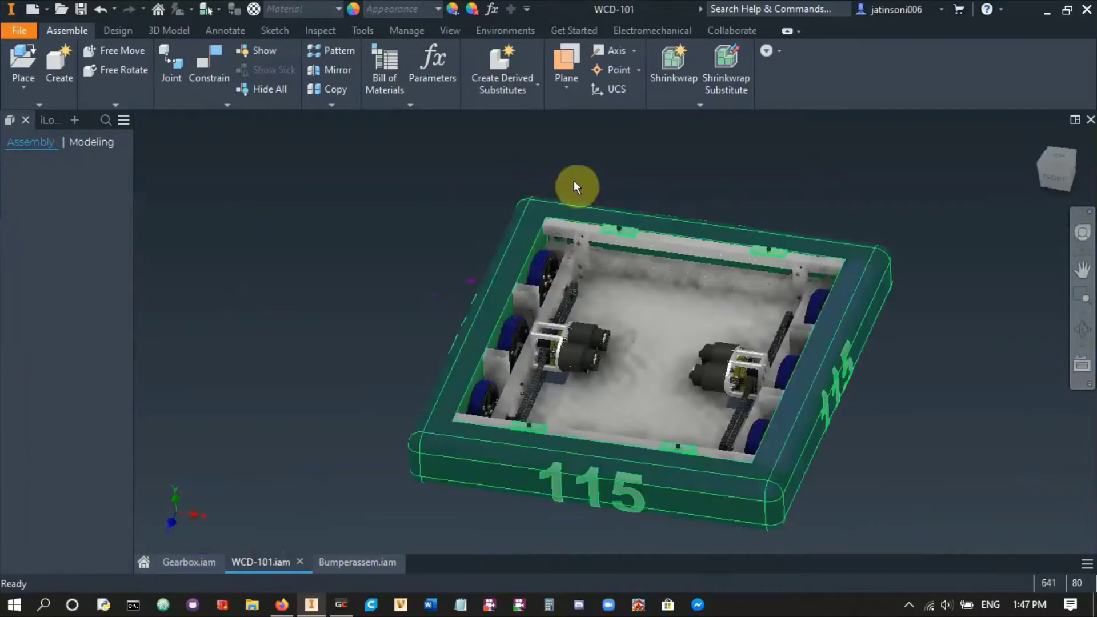
{"action": "scroll", "coordinate": [537, 453], "scroll_direction": "down", "scroll_amount": 10}
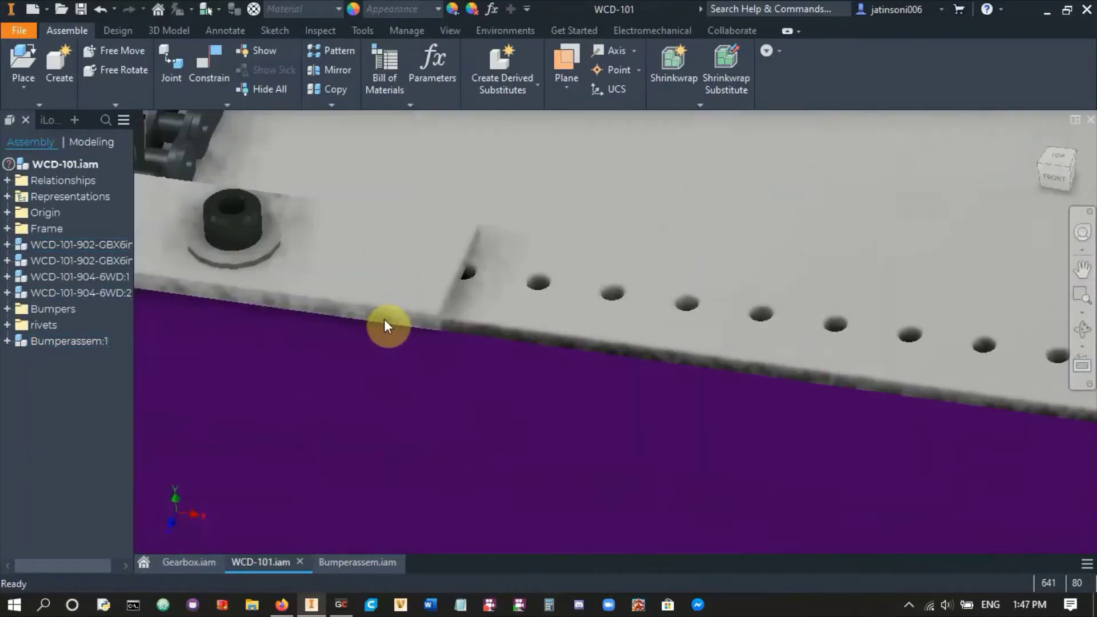
{"action": "left_click", "coordinate": [363, 561]}
{"action": "scroll", "coordinate": [412, 367], "scroll_direction": "down", "scroll_amount": 10}
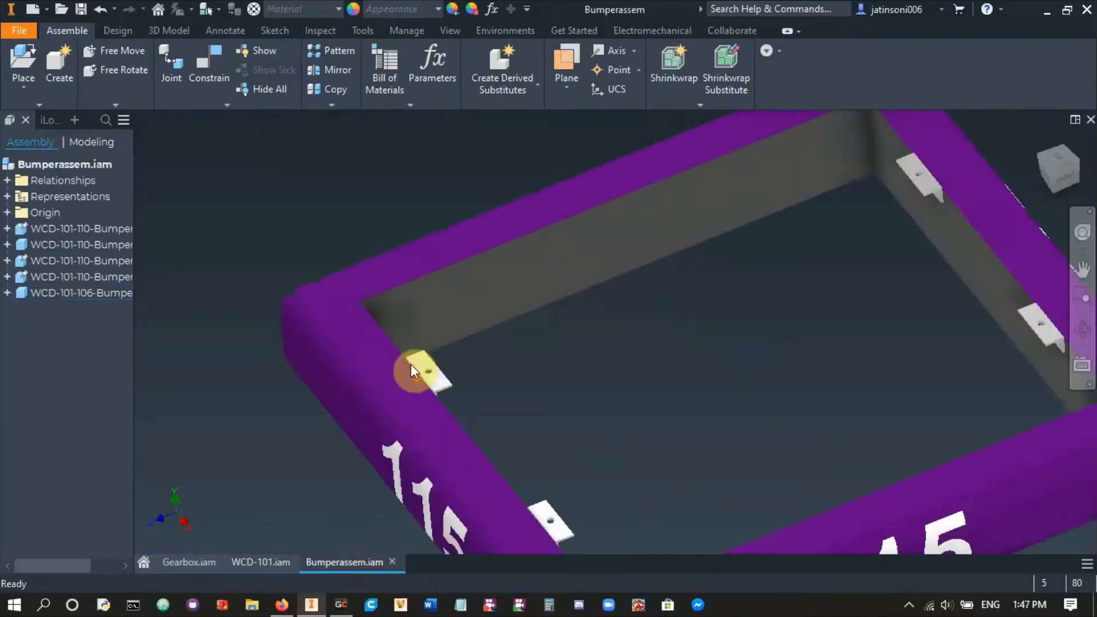
{"action": "scroll", "coordinate": [443, 343], "scroll_direction": "down", "scroll_amount": 3}
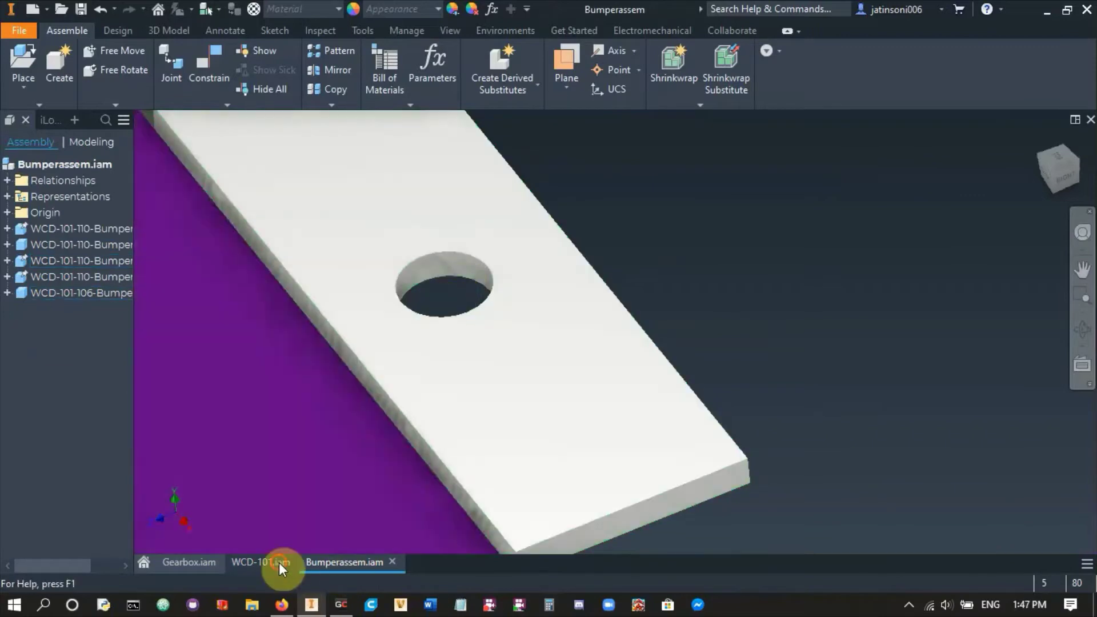
{"action": "left_click", "coordinate": [279, 563]}
{"action": "left_click", "coordinate": [546, 296]}
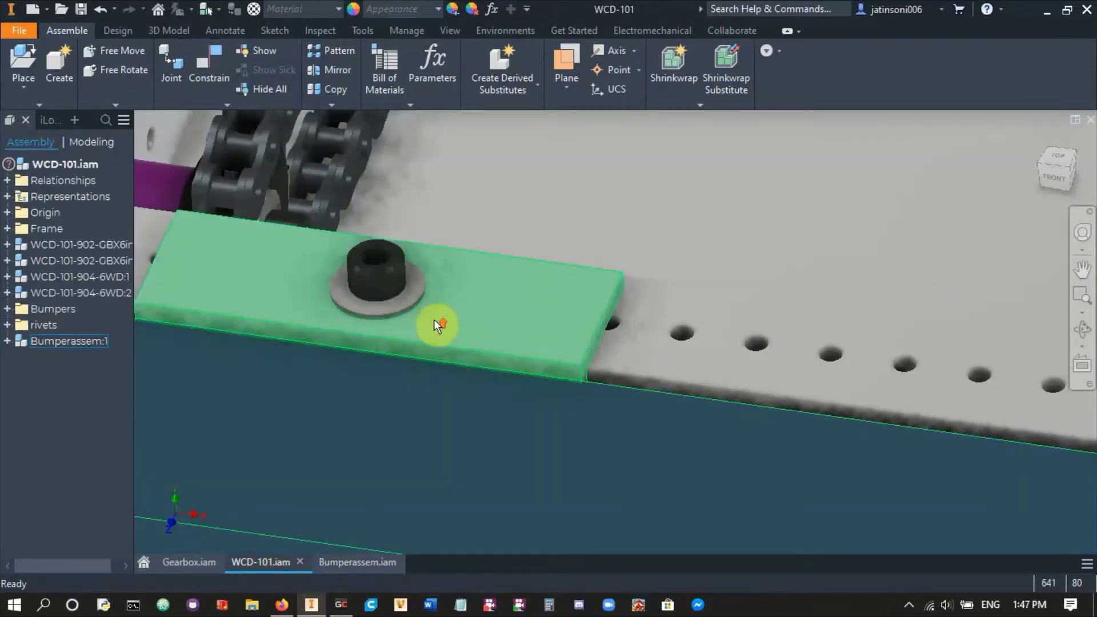
- Highlight the upper cross tube at the rear of the drivetrain frame and examine its bumper brackets and upright supports
{"action": "scroll", "coordinate": [440, 343], "scroll_direction": "up", "scroll_amount": 10}
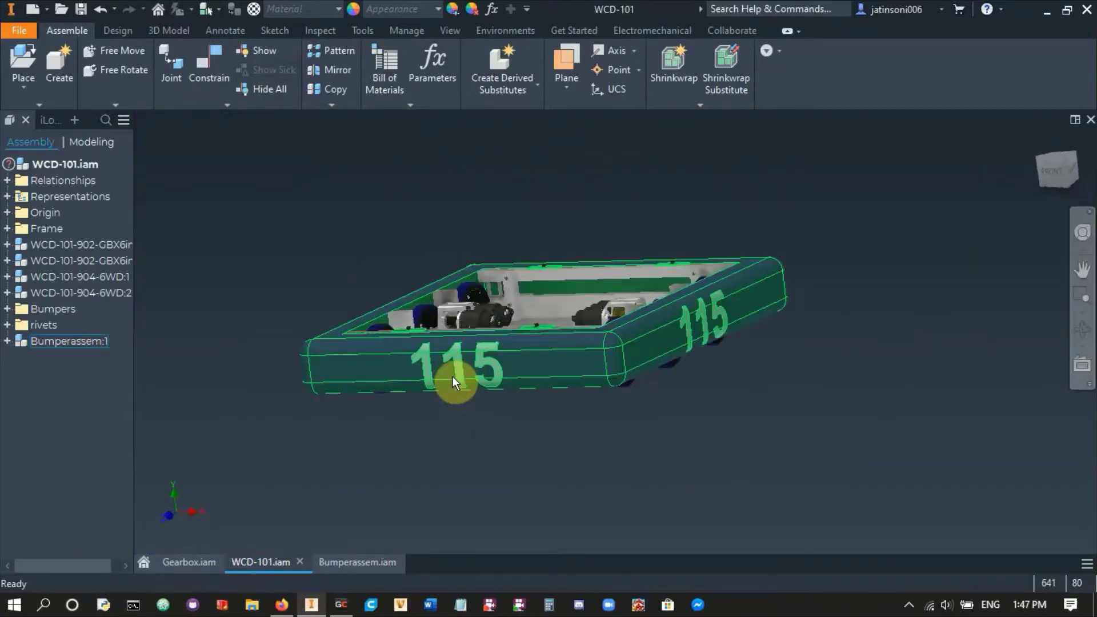
{"action": "middle_click_drag", "start_coordinate": [453, 376], "coordinate": [472, 358], "text": "shift"}
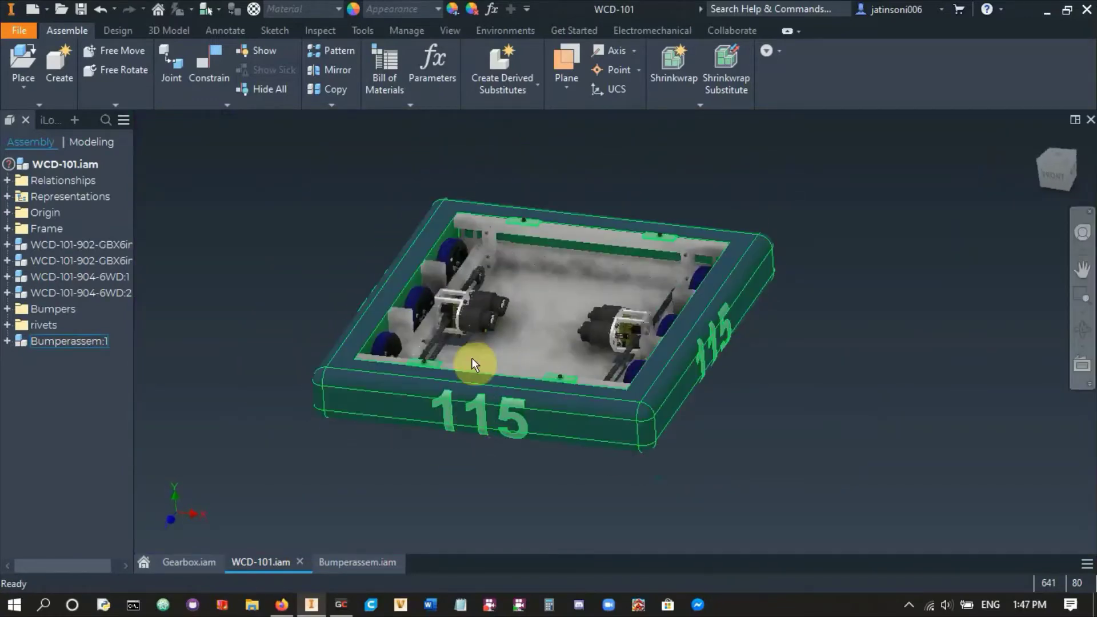
{"action": "key", "text": "Escape"}
{"action": "scroll", "coordinate": [497, 268], "scroll_direction": "down", "scroll_amount": 5}
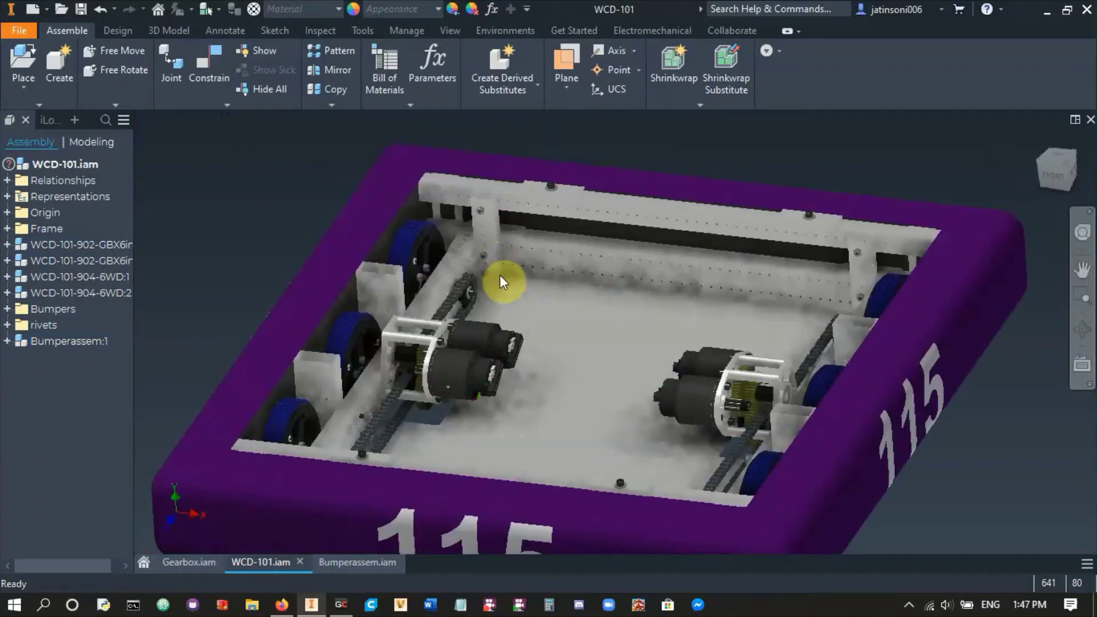
{"action": "left_click", "coordinate": [509, 204]}
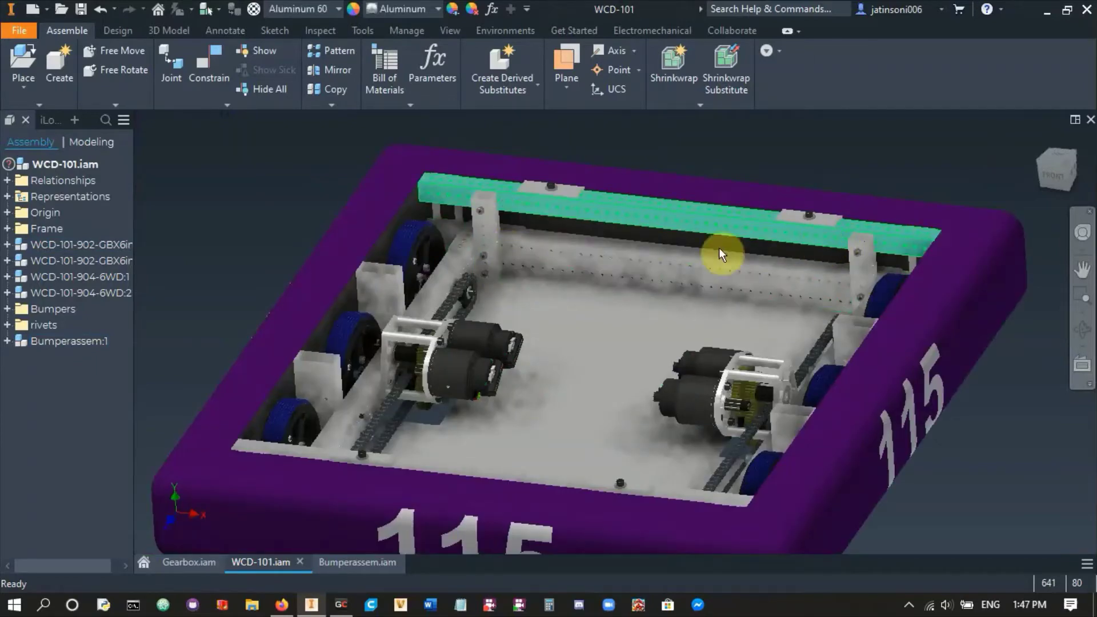
{"action": "scroll", "coordinate": [561, 194], "scroll_direction": "up", "scroll_amount": 4}
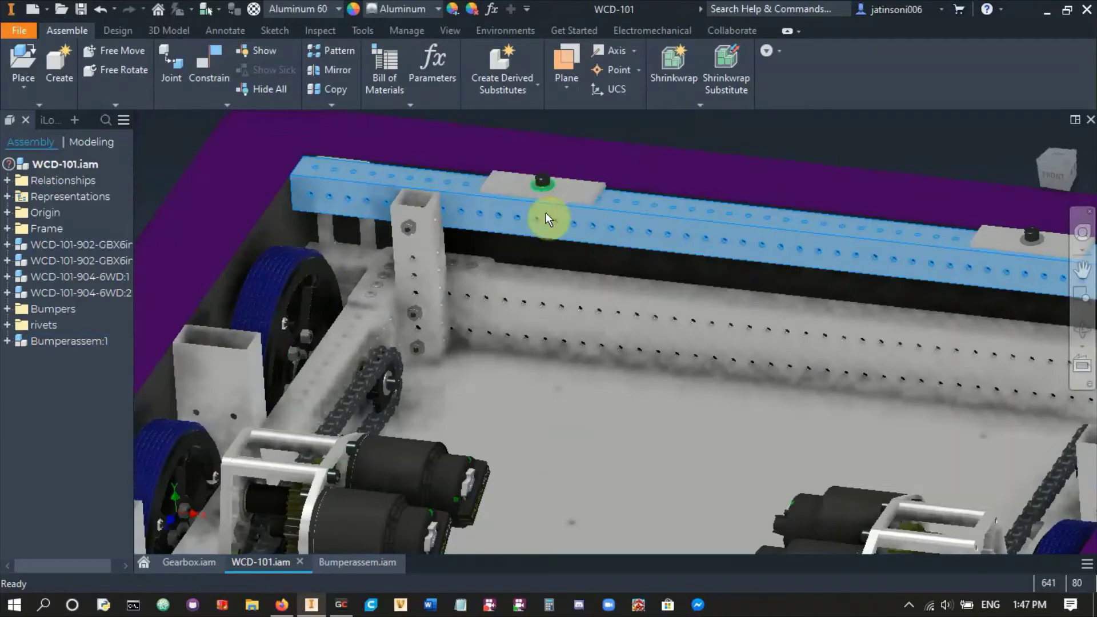
{"action": "scroll", "coordinate": [547, 217], "scroll_direction": "down", "scroll_amount": 5}
{"action": "key", "text": "F4"}
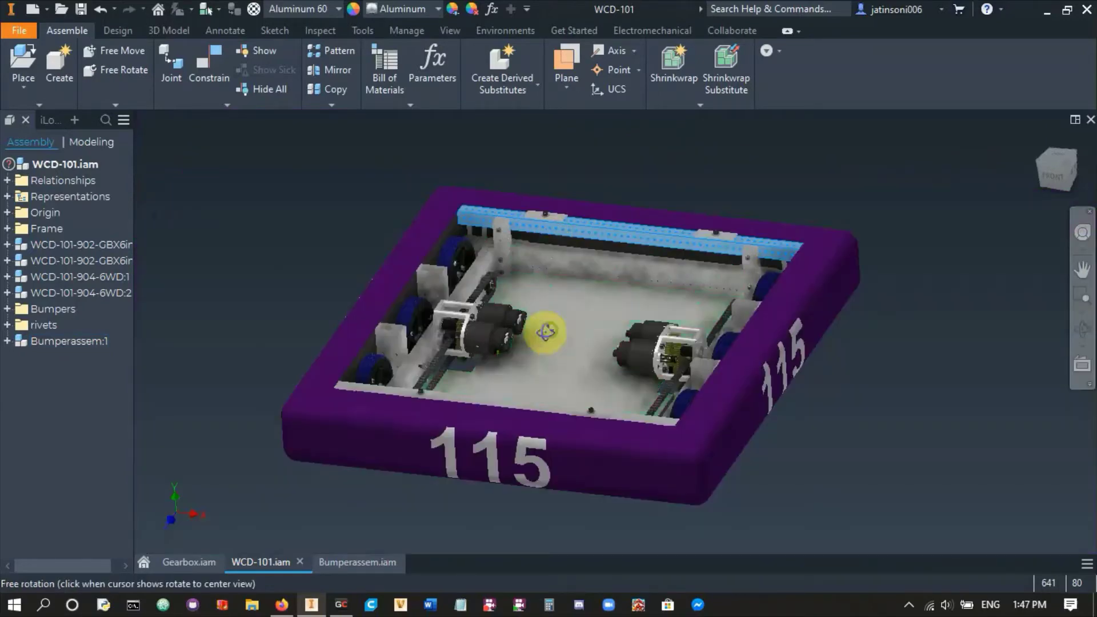
{"action": "left_click_drag", "start_coordinate": [545, 331], "coordinate": [603, 245]}
{"action": "scroll", "coordinate": [604, 217], "scroll_direction": "up", "scroll_amount": 5}
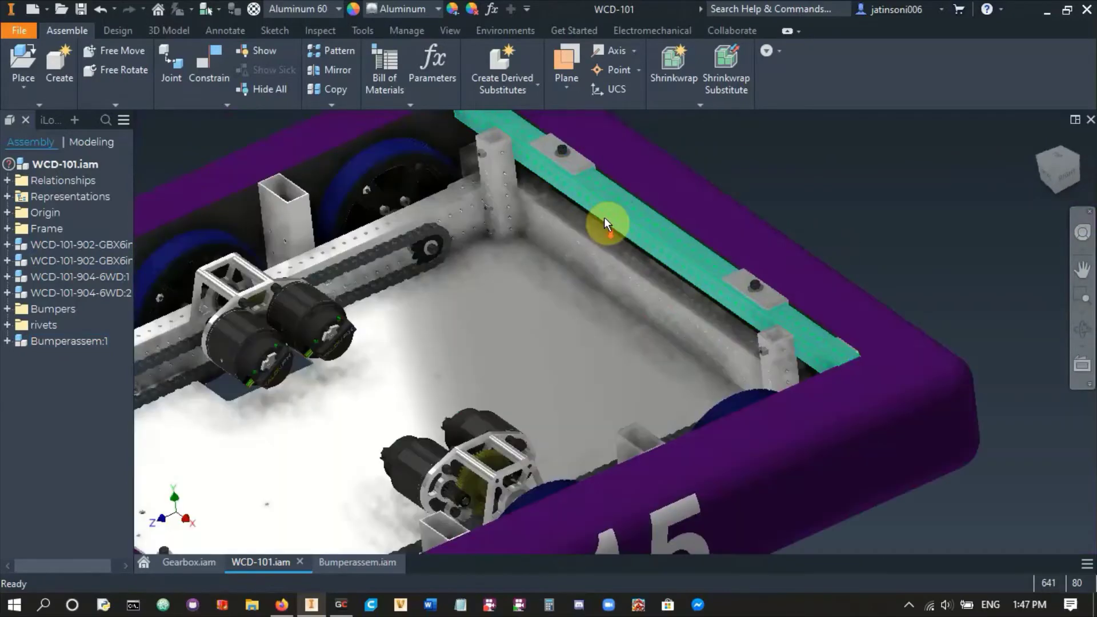
{"action": "middle_click_drag", "start_coordinate": [530, 203], "coordinate": [539, 227]}
{"action": "scroll", "coordinate": [686, 283], "scroll_direction": "down", "scroll_amount": 6}
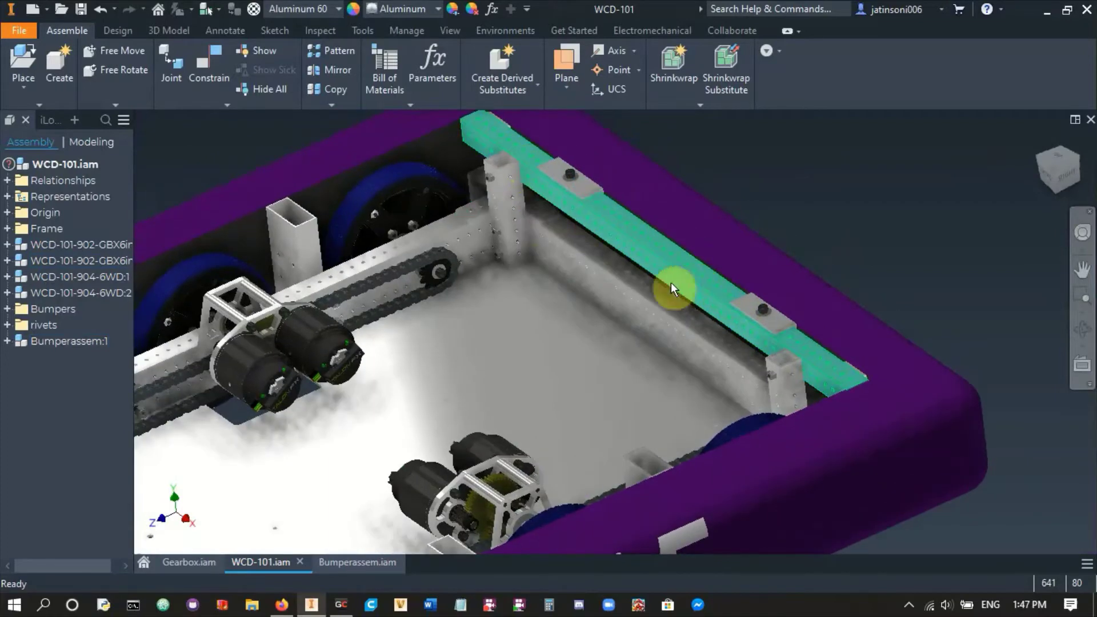
- Look over both gearboxes, the chains and the belly pan from above
{"action": "left_click_drag", "start_coordinate": [639, 374], "coordinate": [583, 372]}
{"action": "scroll", "coordinate": [521, 367], "scroll_direction": "up", "scroll_amount": 6}
{"action": "scroll", "coordinate": [532, 373], "scroll_direction": "down", "scroll_amount": 6}
{"action": "scroll", "coordinate": [505, 337], "scroll_direction": "up", "scroll_amount": 4}
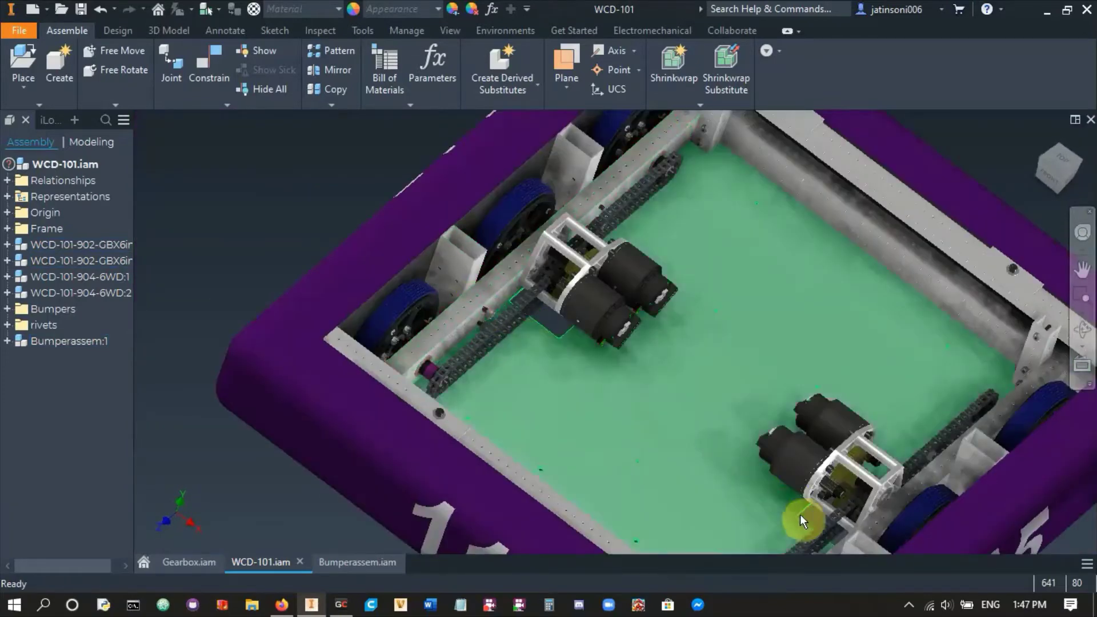
- Highlight the upper cross tubes at the front and rear of the drivetrain frame and view the whole chassis from above
{"action": "middle_click_drag", "start_coordinate": [764, 490], "coordinate": [733, 457]}
{"action": "middle_click_drag", "start_coordinate": [609, 418], "coordinate": [628, 406], "text": "shift"}
{"action": "middle_click_drag", "start_coordinate": [596, 335], "coordinate": [718, 362], "text": "shift"}
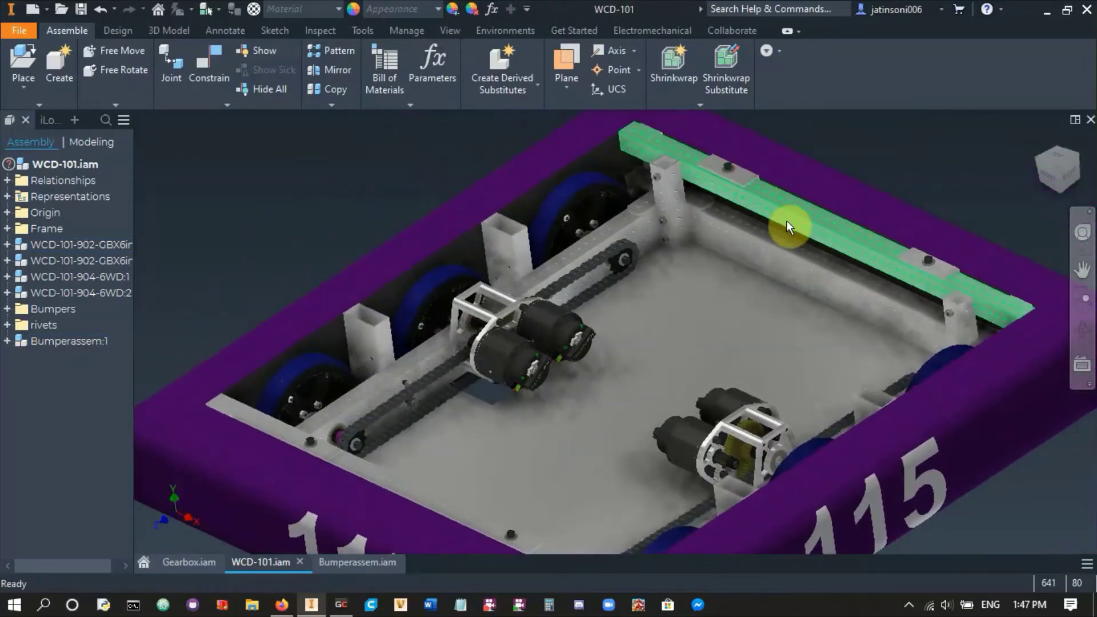
{"action": "left_click", "coordinate": [384, 473]}
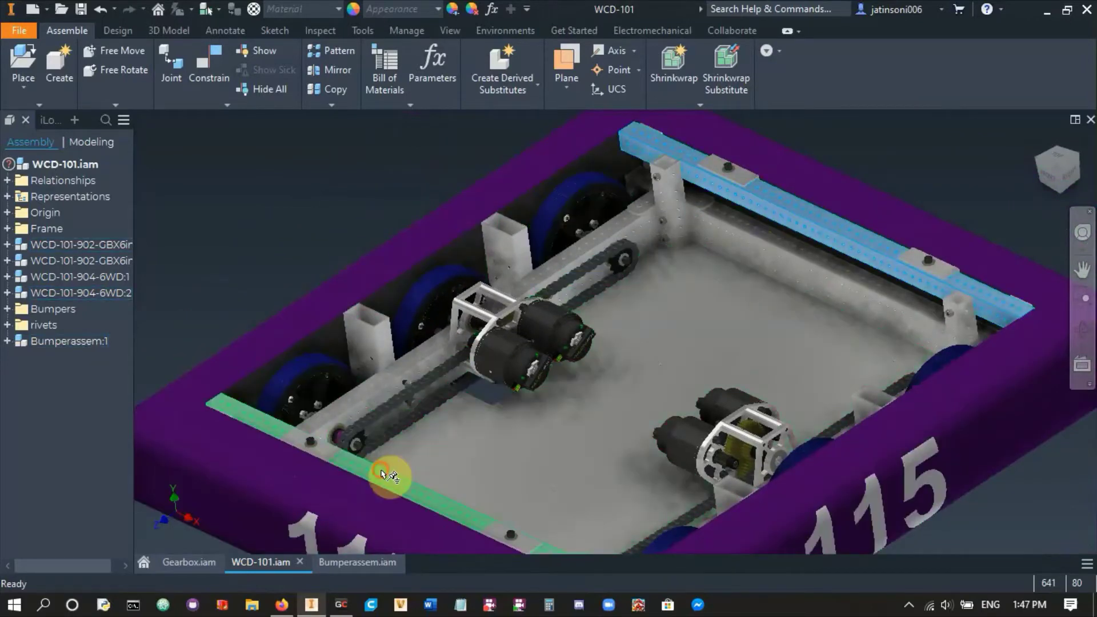
{"action": "scroll", "coordinate": [686, 303], "scroll_direction": "down", "scroll_amount": 5}
{"action": "middle_click_drag", "start_coordinate": [710, 318], "coordinate": [875, 375], "text": "shift"}
{"action": "left_click", "coordinate": [874, 372]}
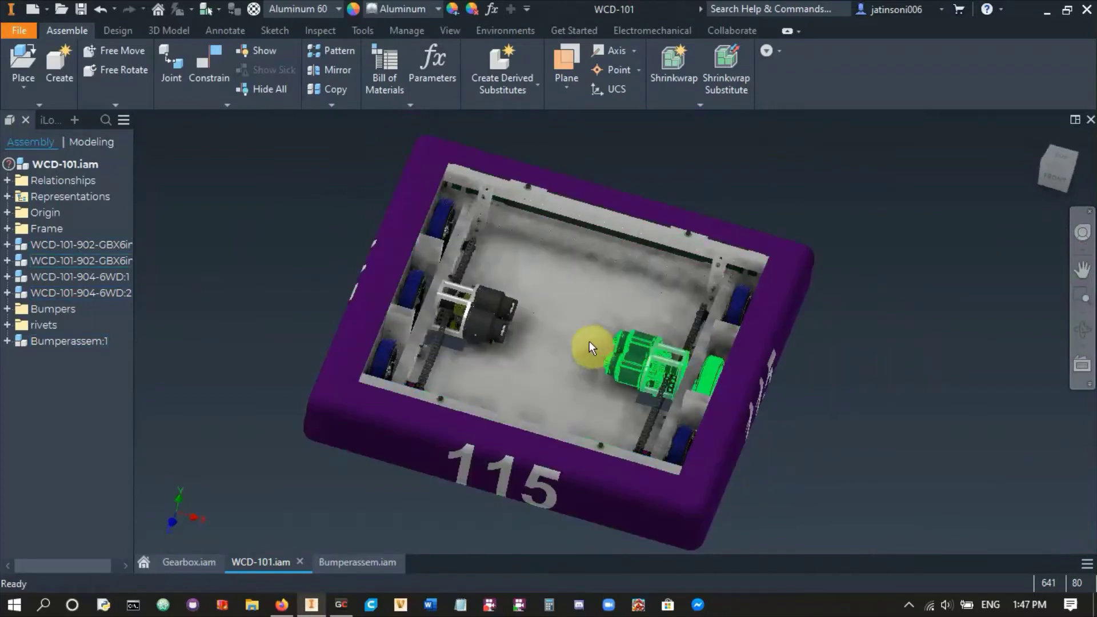
- Examine the gearbox beside the chain run up close and how it sits within the full drivetrain
{"action": "middle_click_drag", "start_coordinate": [552, 310], "coordinate": [525, 302], "text": "shift"}
{"action": "scroll", "coordinate": [487, 357], "scroll_direction": "up", "scroll_amount": 6}
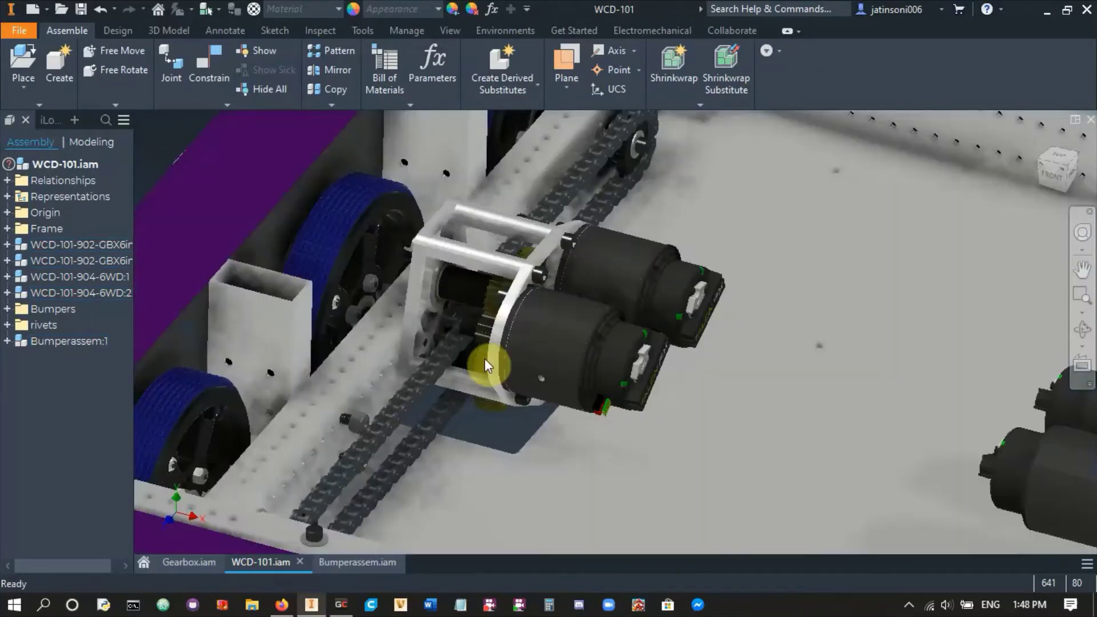
{"action": "scroll", "coordinate": [503, 380], "scroll_direction": "down", "scroll_amount": 6}
{"action": "middle_click_drag", "start_coordinate": [483, 365], "coordinate": [448, 355], "text": "shift"}
{"action": "scroll", "coordinate": [448, 355], "scroll_direction": "up", "scroll_amount": 5}
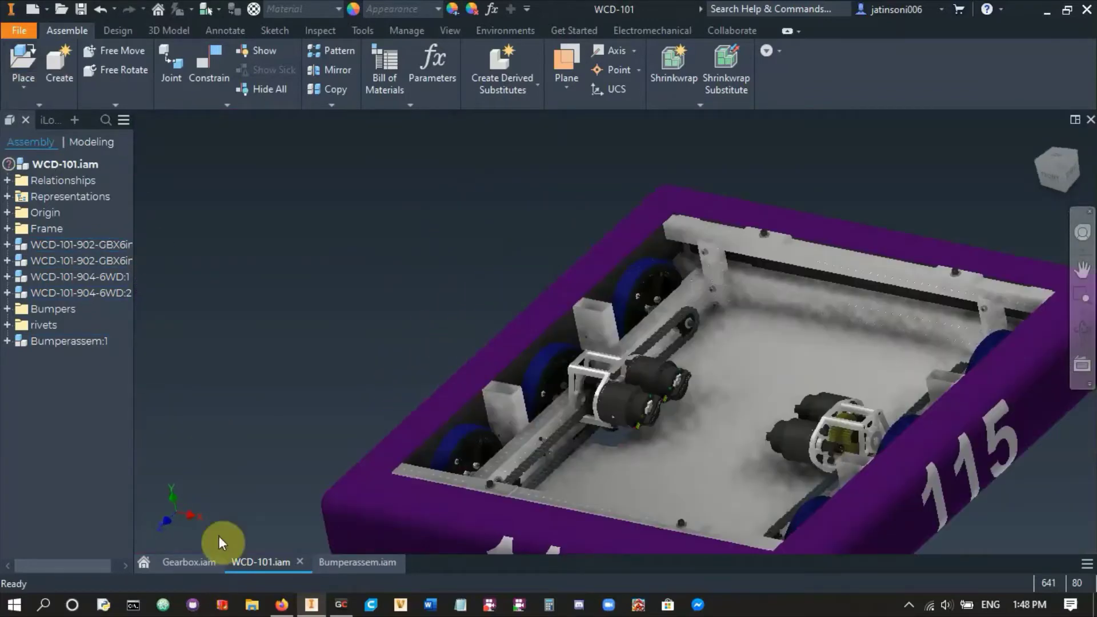
- Check the wheel diameter in the JVN-Calculator spreadsheet in Firefox, and examine the gearbox in Gearbox.iam in Inventor
{"action": "left_click", "coordinate": [184, 563]}
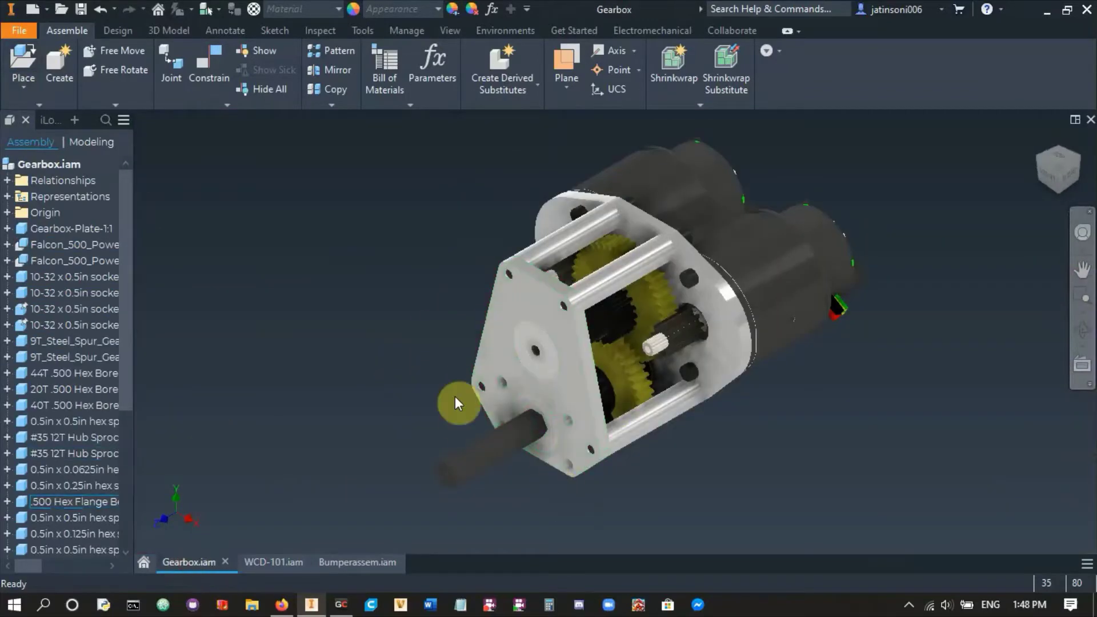
{"action": "left_click", "coordinate": [282, 603]}
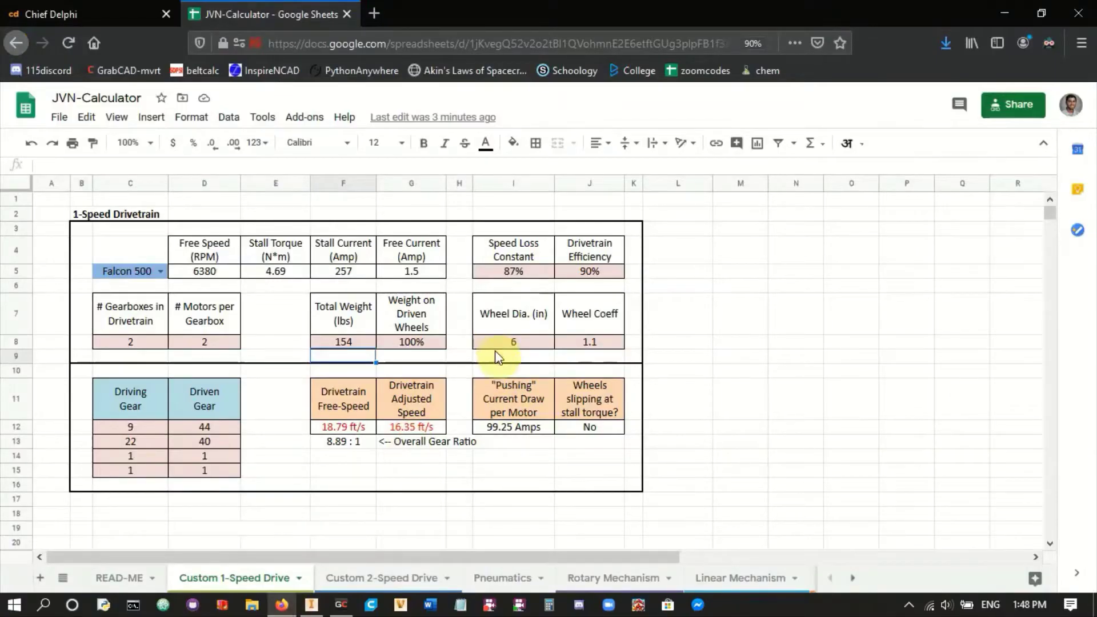
{"action": "left_click", "coordinate": [515, 346]}
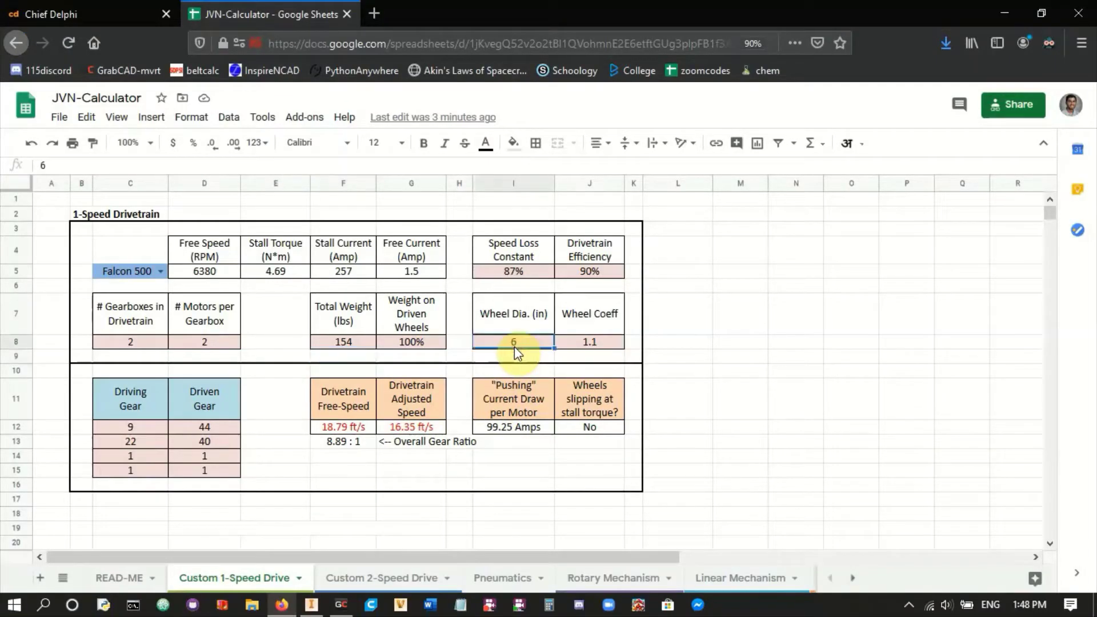
{"action": "left_click", "coordinate": [311, 605]}
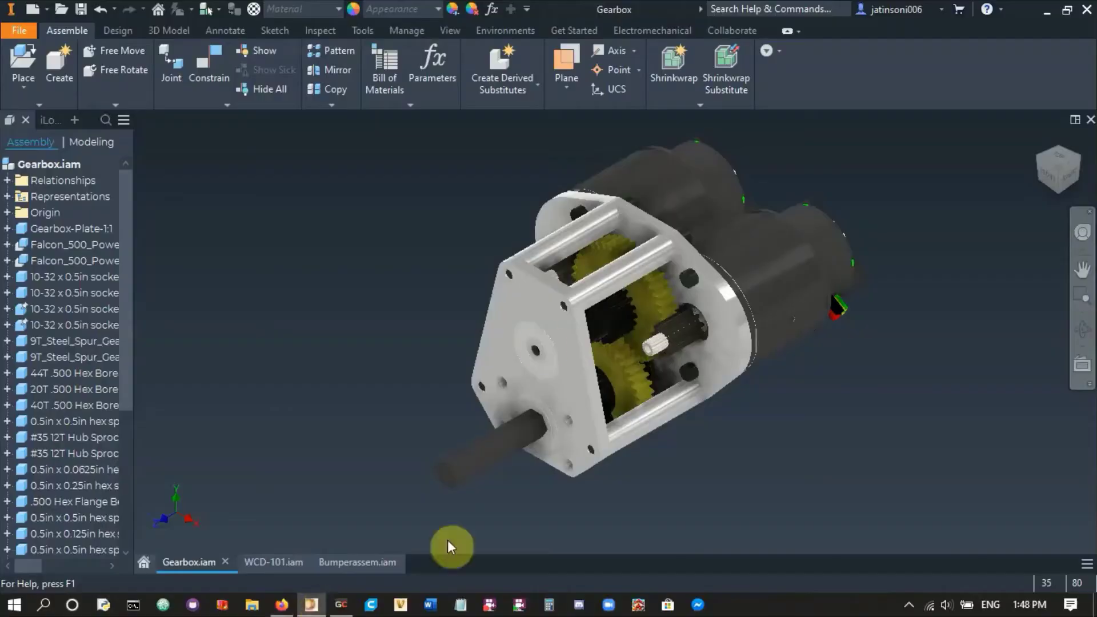
{"action": "middle_click_drag", "start_coordinate": [522, 455], "coordinate": [500, 466], "text": "shift"}
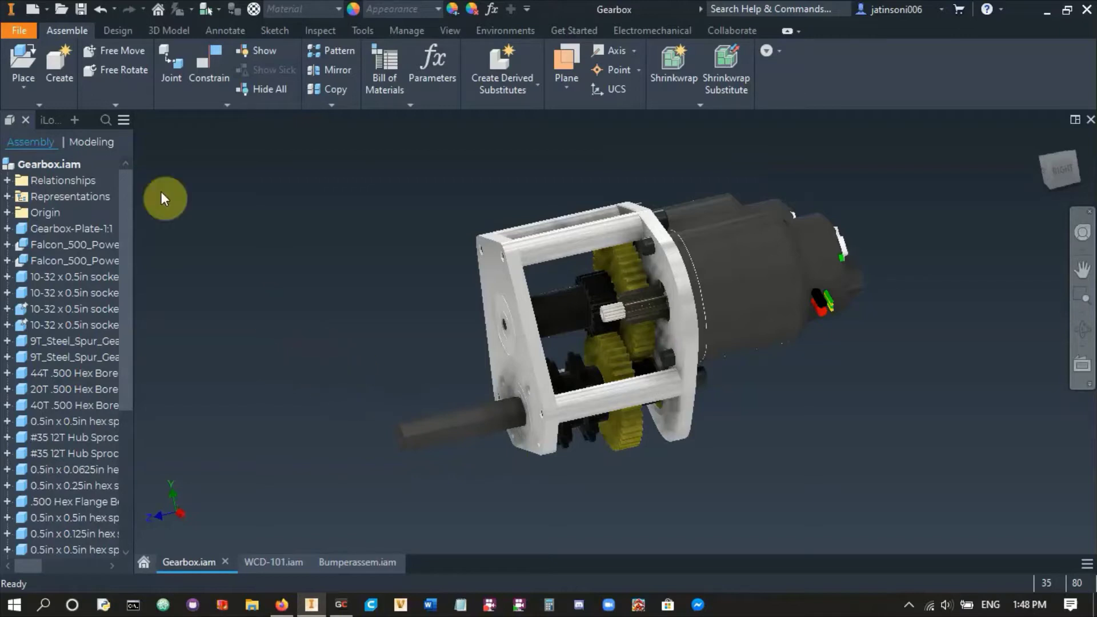
- Start a new assembly and set up an in-place component based on the 6061 Tube.ipt template
{"action": "left_click", "coordinate": [52, 11]}
{"action": "left_click", "coordinate": [75, 39]}
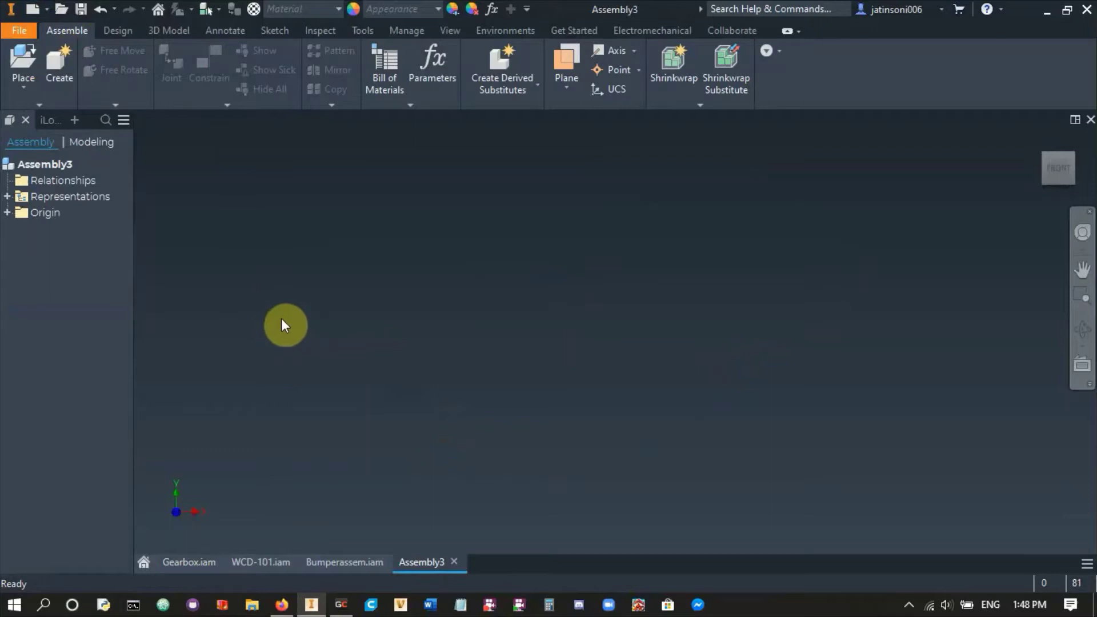
{"action": "left_click", "coordinate": [60, 73]}
{"action": "left_click", "coordinate": [430, 169]}
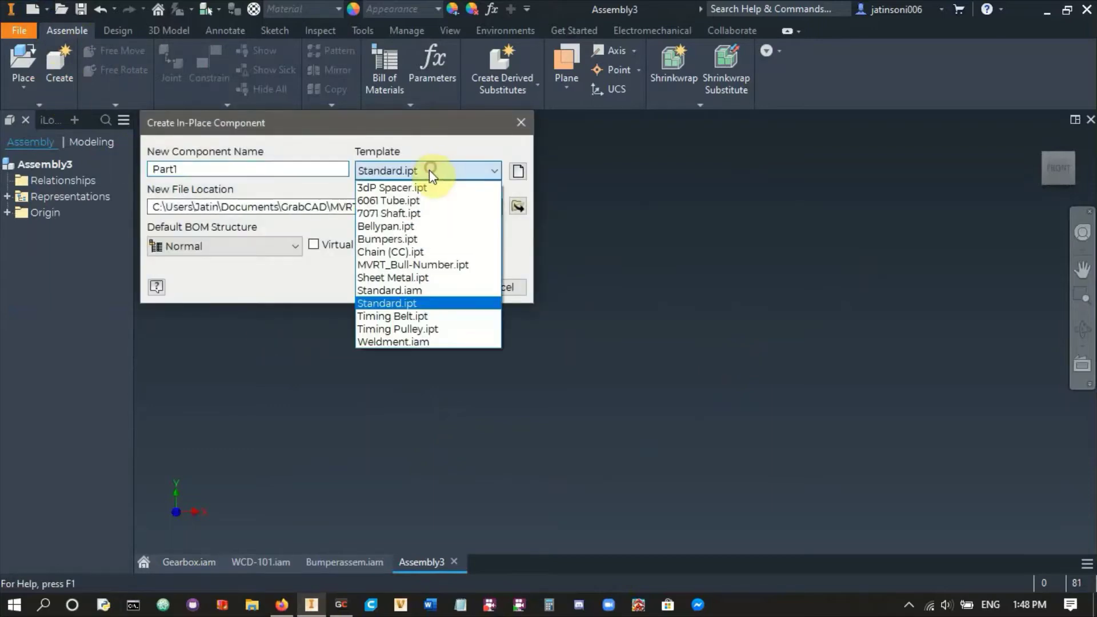
{"action": "left_click", "coordinate": [426, 201]}
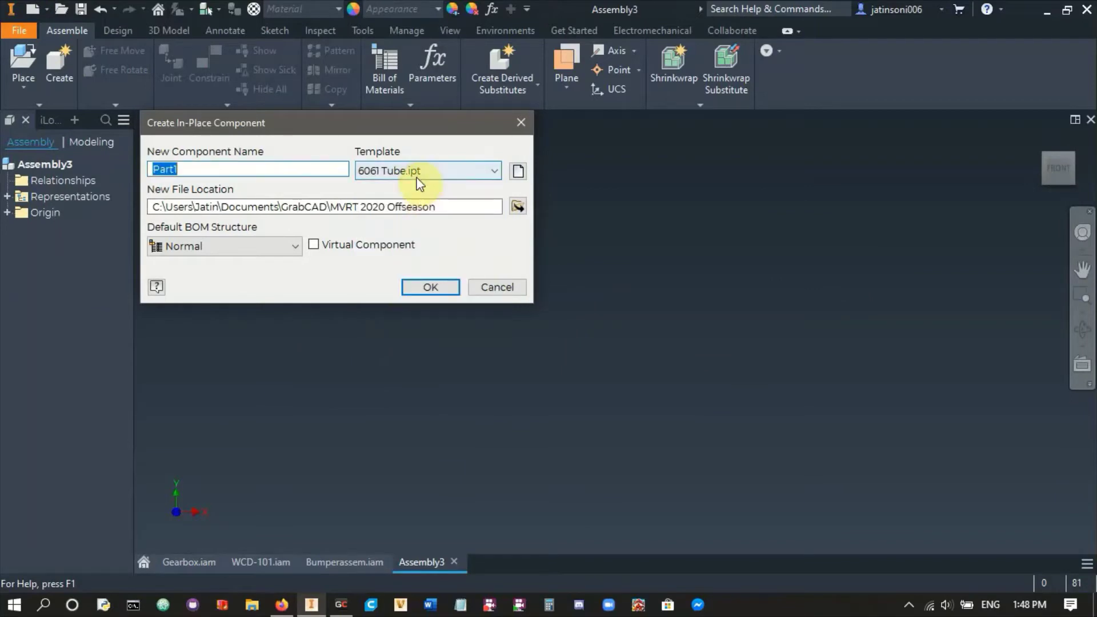
- Name the component WCD-Tube1, store it in the author's own folder under CAD Challenges, and place it on the assembly's base plane
{"action": "left_click", "coordinate": [518, 205]}
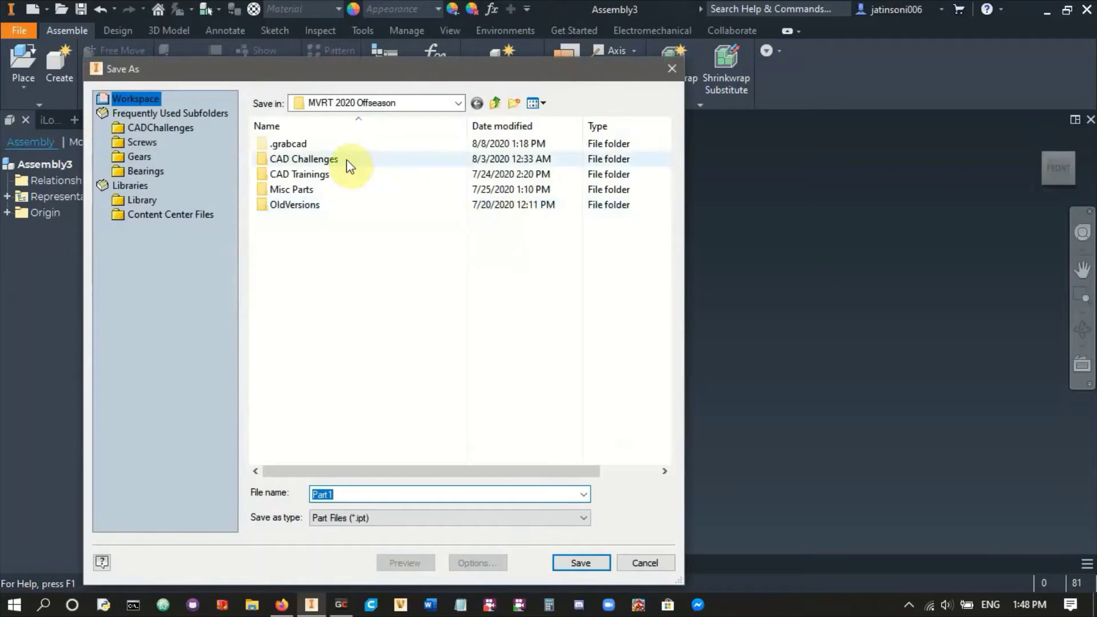
{"action": "double_click", "coordinate": [346, 162]}
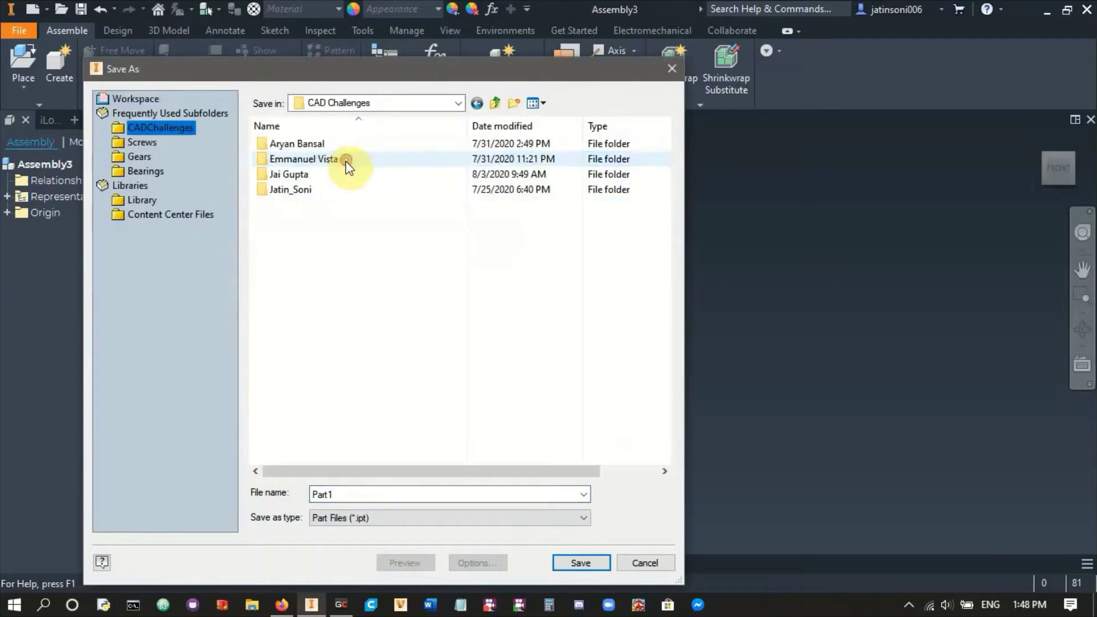
{"action": "double_click", "coordinate": [327, 190]}
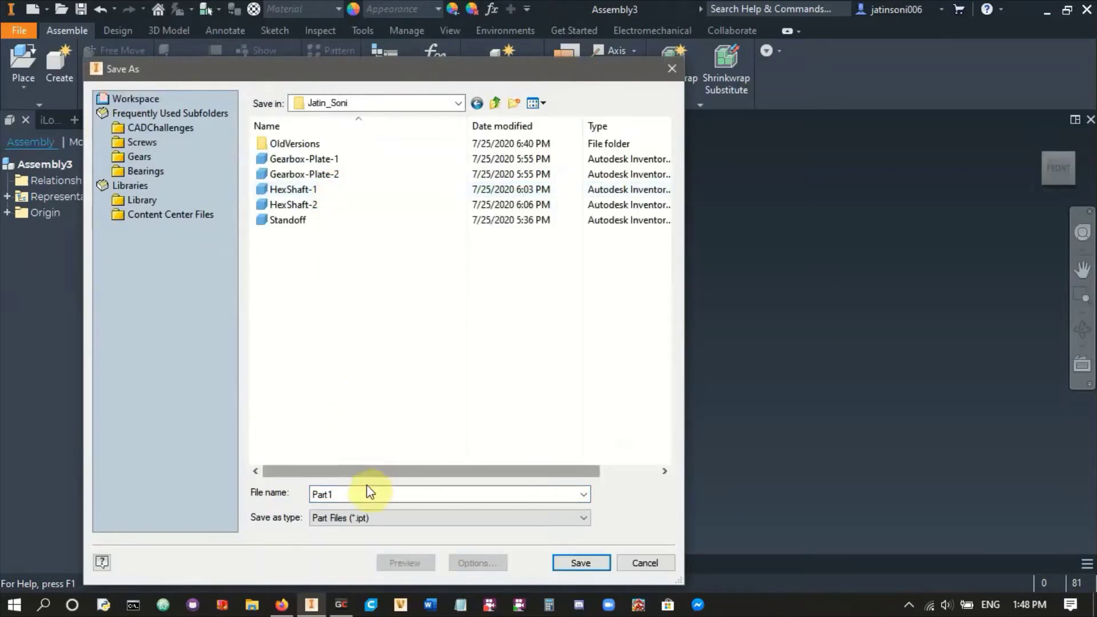
{"action": "double_click", "coordinate": [305, 493]}
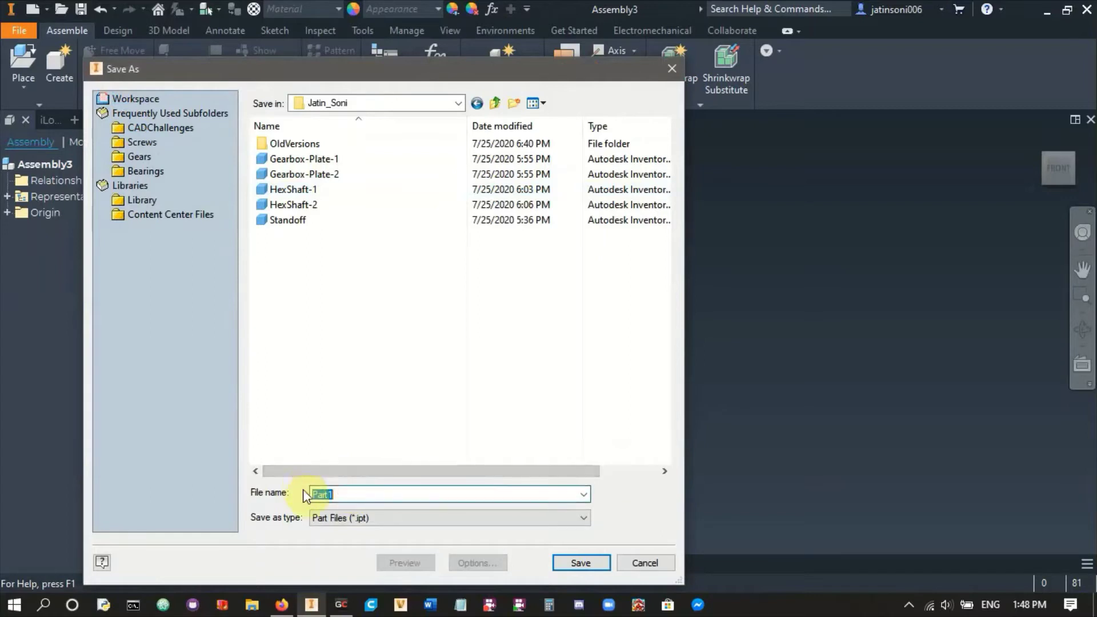
{"action": "type", "text": "WCD-"}
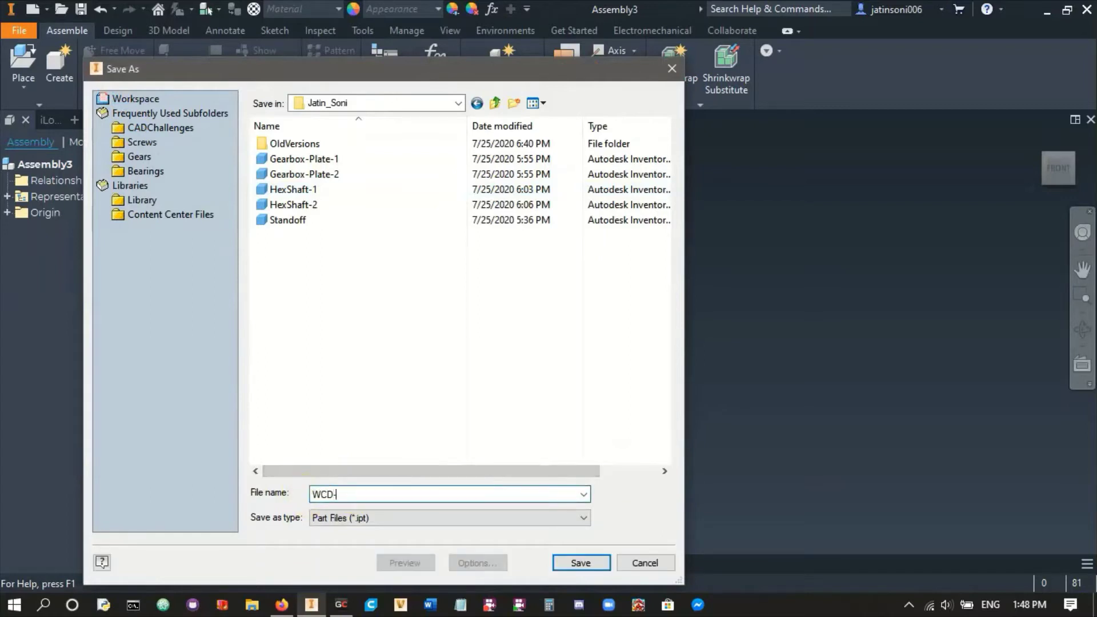
{"action": "type", "text": "Tube1"}
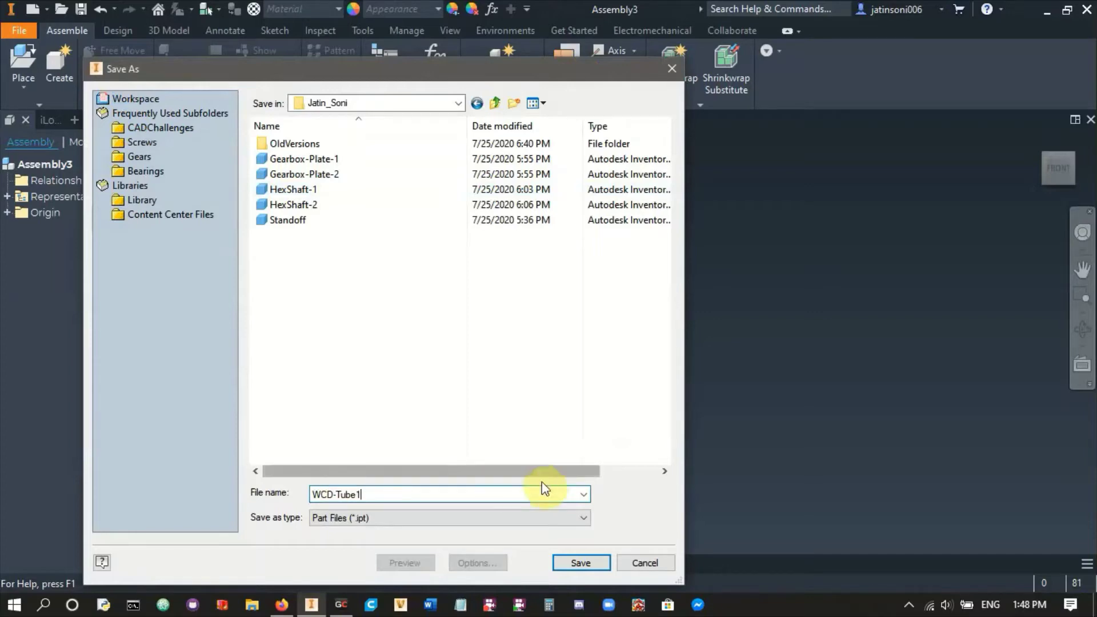
{"action": "left_click", "coordinate": [580, 563]}
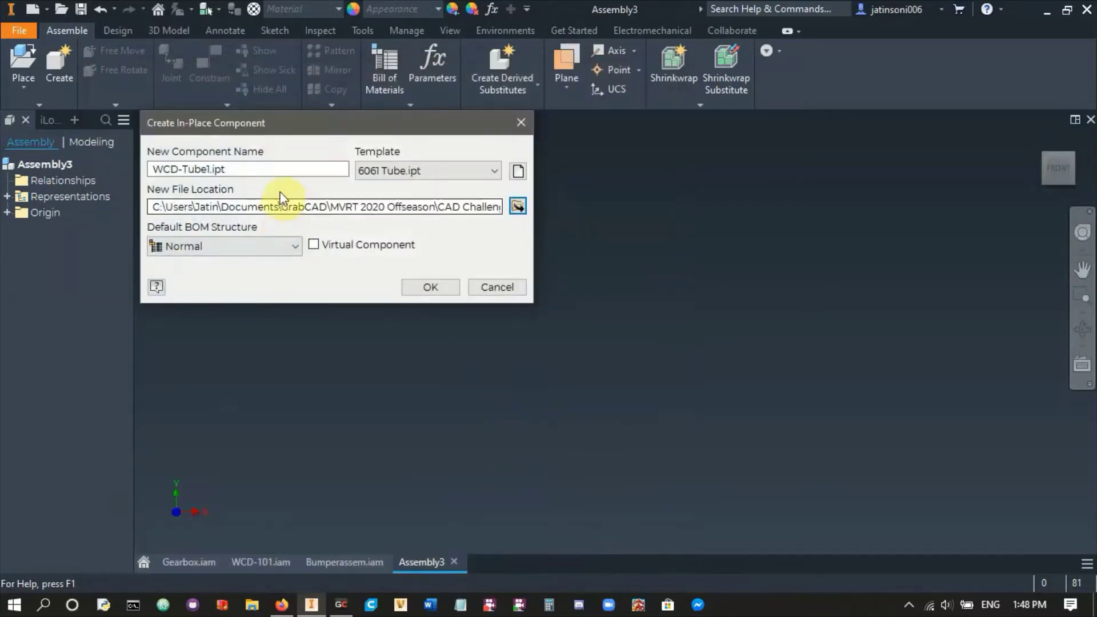
{"action": "left_click", "coordinate": [431, 287]}
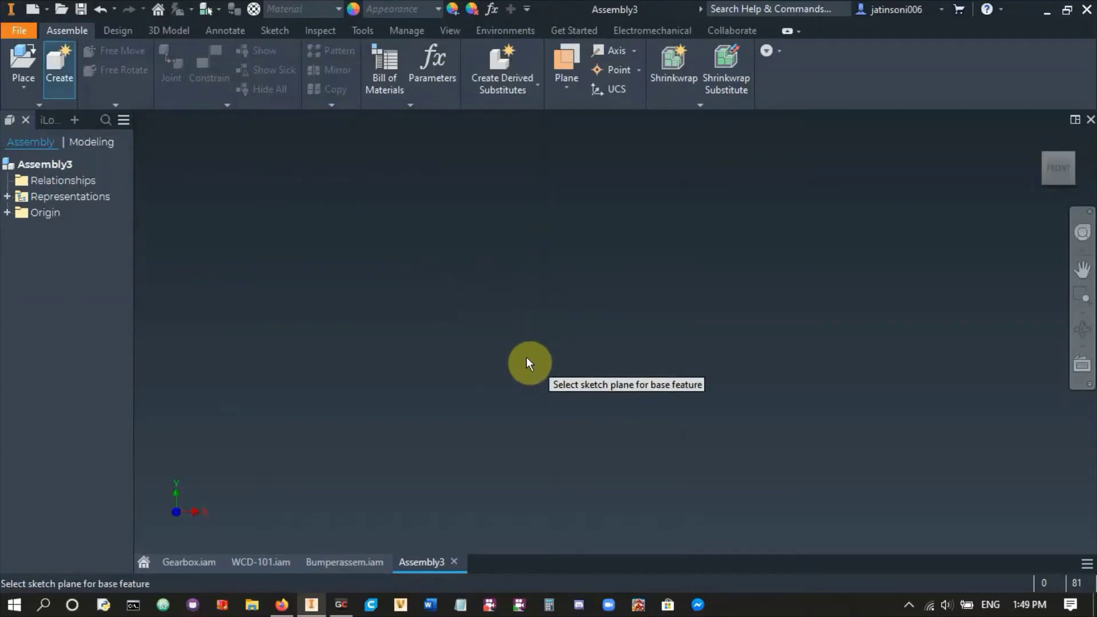
{"action": "left_click", "coordinate": [512, 332]}
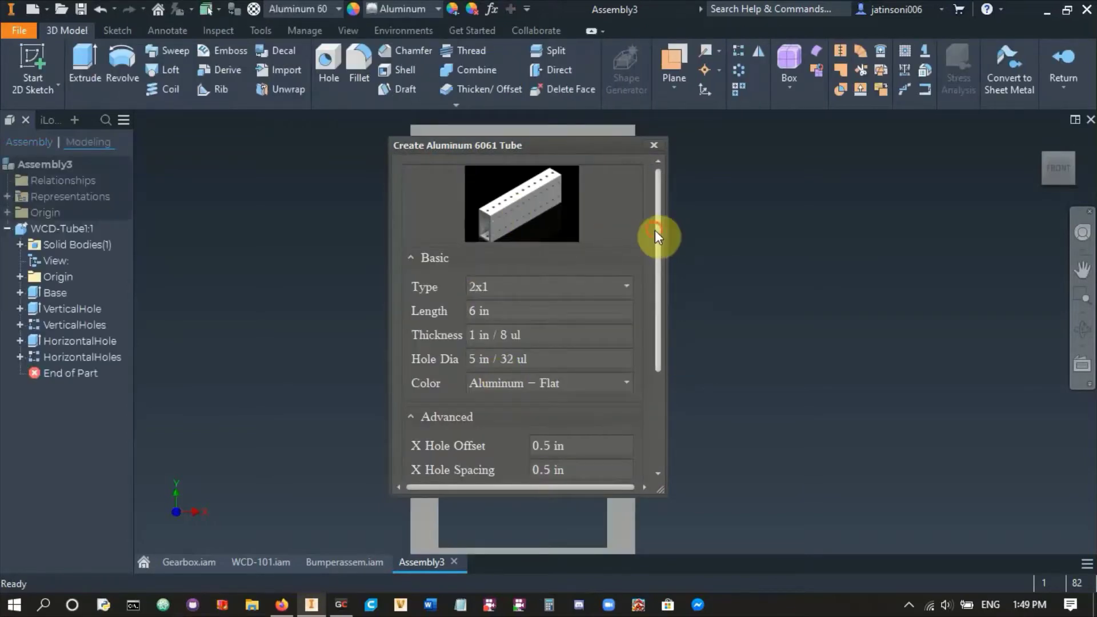
- Set the length of the 2x1 aluminum 6061 tube to 24 and generate it
{"action": "mouse_move", "coordinate": [655, 230]}
{"action": "left_mouse_down"}
{"action": "mouse_move", "coordinate": [666, 338]}
{"action": "mouse_move", "coordinate": [659, 234]}
{"action": "left_mouse_up"}
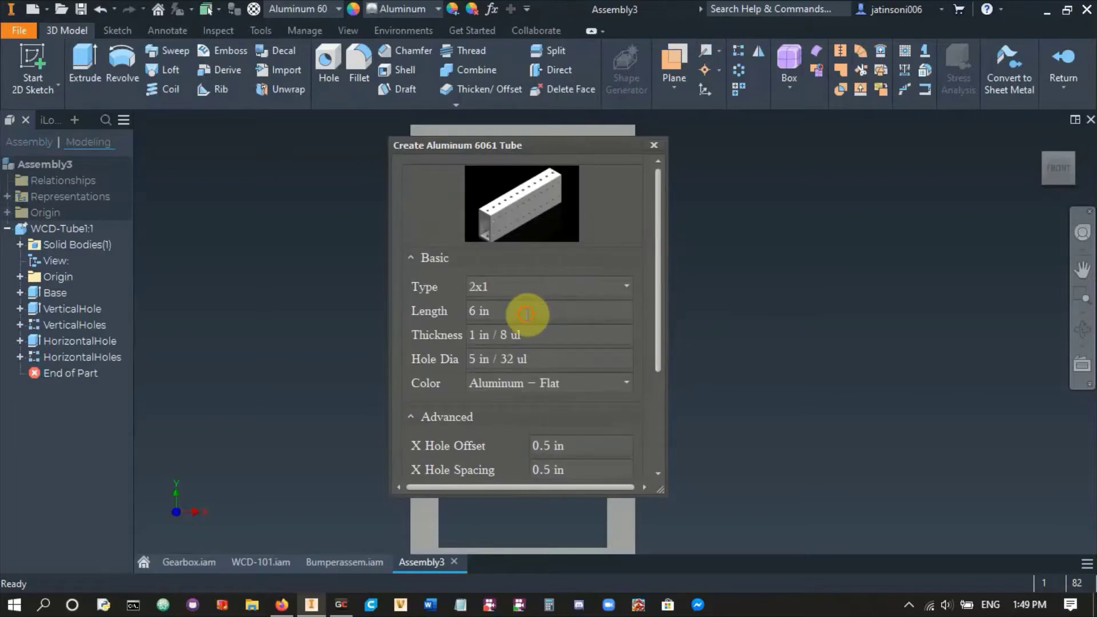
{"action": "left_click_drag", "start_coordinate": [518, 310], "coordinate": [445, 310]}
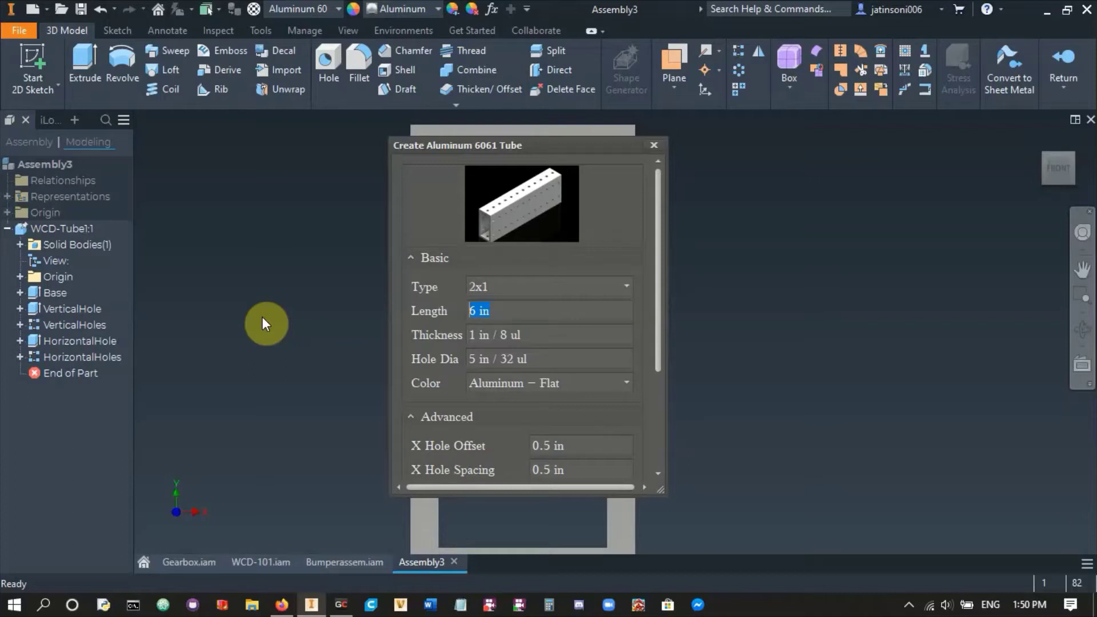
{"action": "type", "text": "24"}
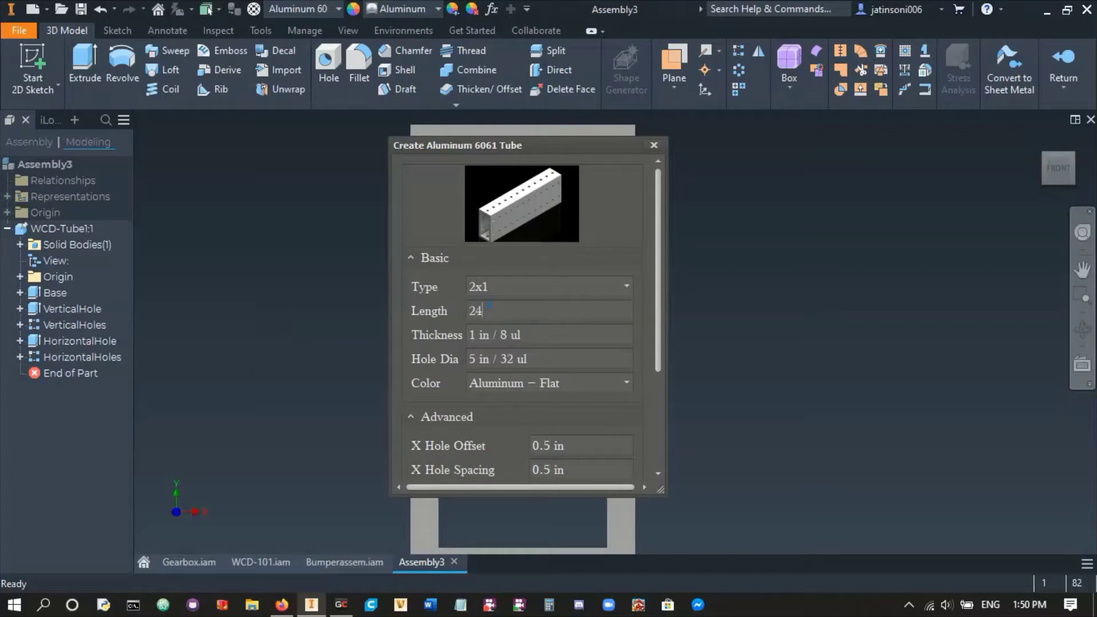
{"action": "left_click", "coordinate": [542, 339]}
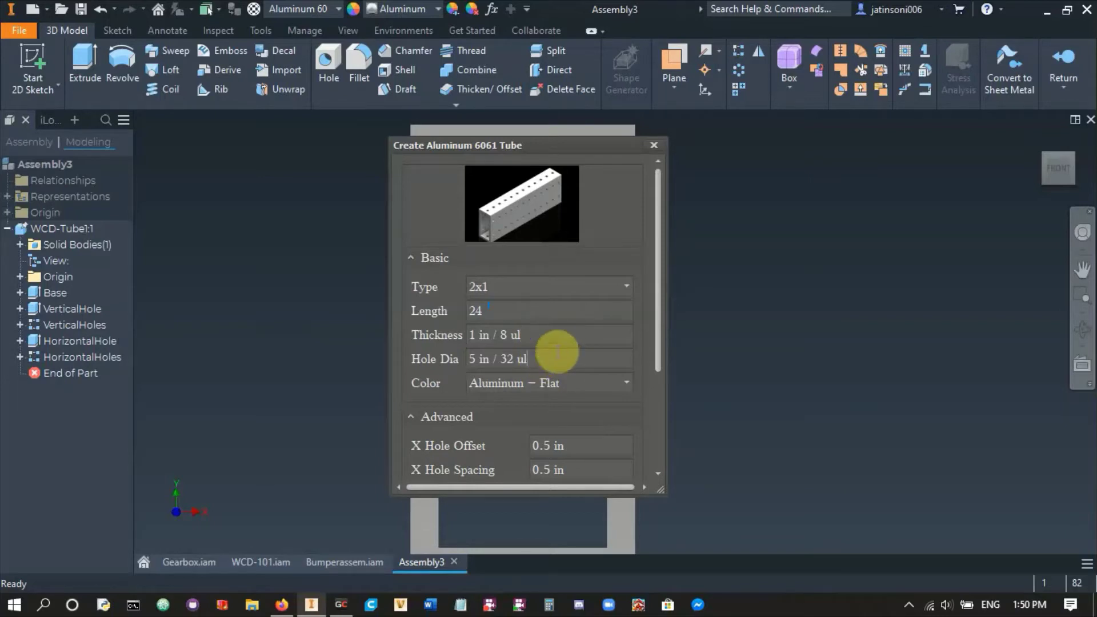
{"action": "left_click", "coordinate": [414, 416]}
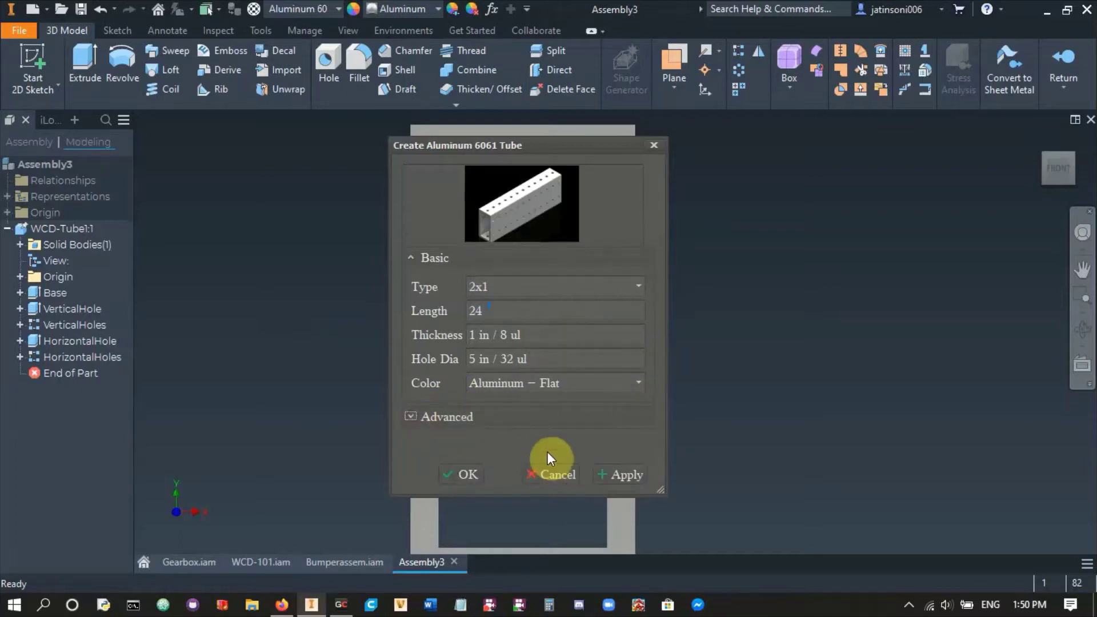
{"action": "left_click", "coordinate": [465, 473]}
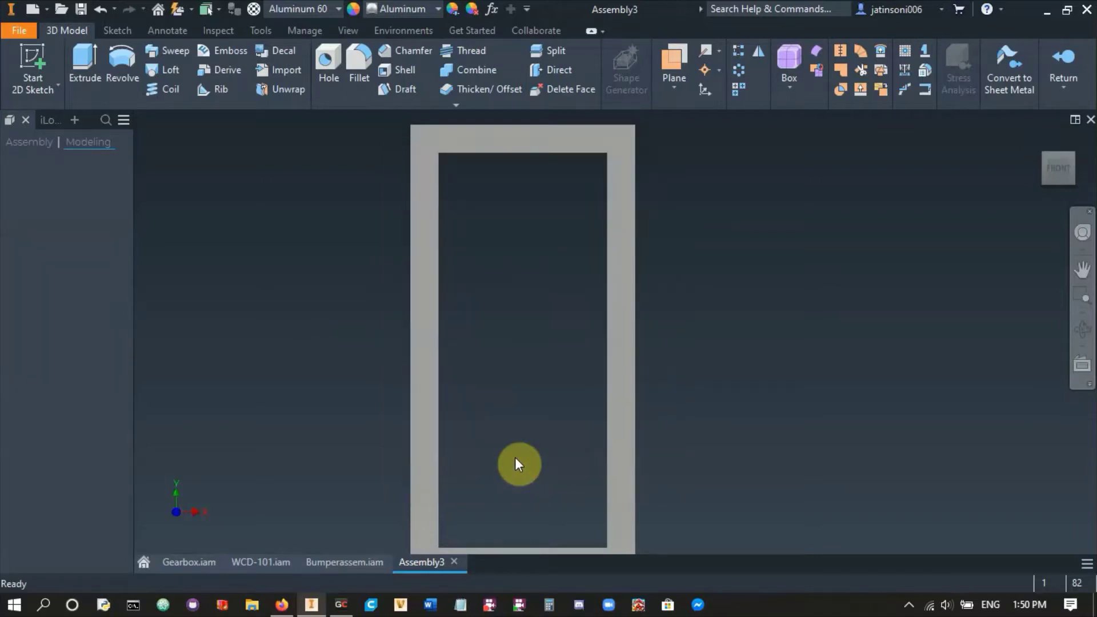
- Examine the tube's hole rows on its top and side faces and highlight its Base feature
{"action": "middle_click_drag", "start_coordinate": [641, 496], "coordinate": [595, 360], "text": "shift"}
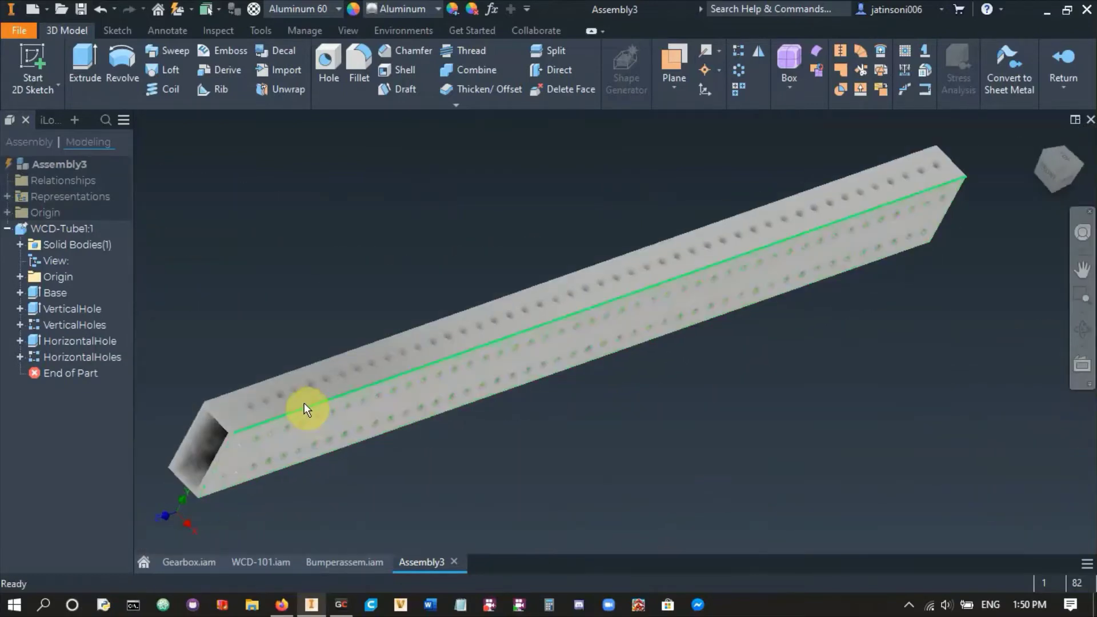
{"action": "middle_click_drag", "start_coordinate": [735, 330], "coordinate": [473, 487], "text": "shift"}
{"action": "scroll", "coordinate": [473, 488], "scroll_direction": "up", "scroll_amount": 5}
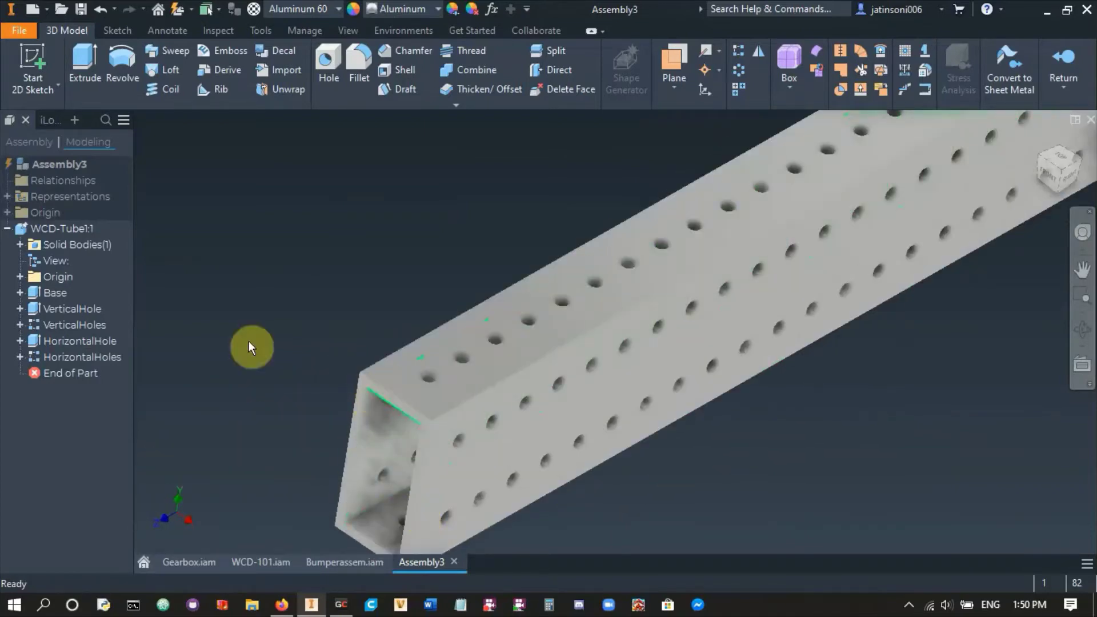
{"action": "left_click", "coordinate": [58, 292]}
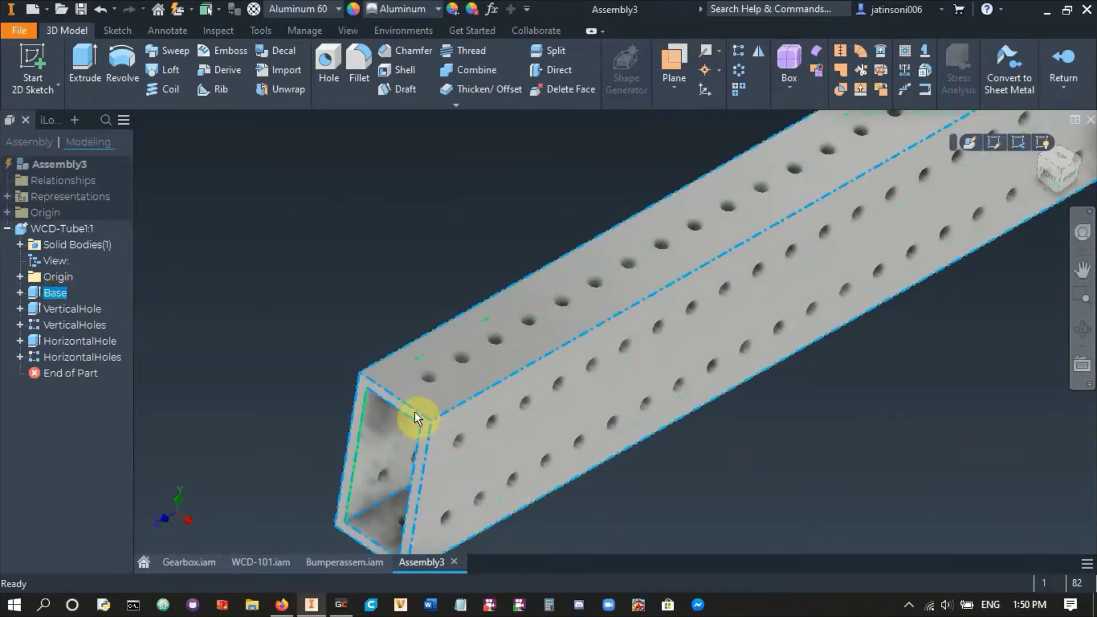
{"action": "scroll", "coordinate": [265, 325], "scroll_direction": "down", "scroll_amount": 6}
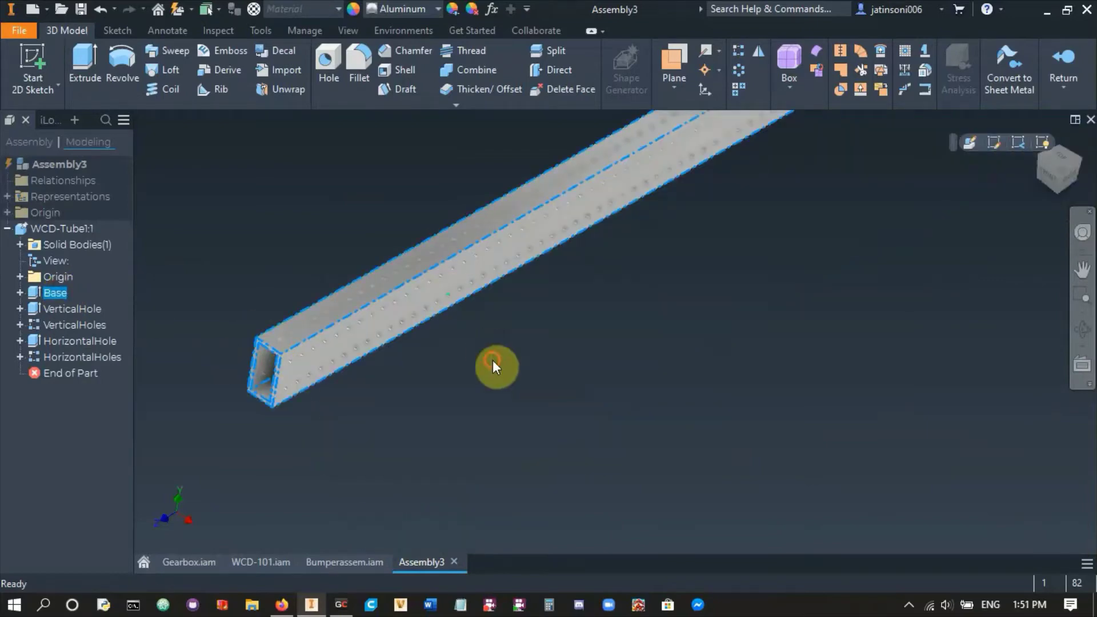
- Orient the tube to the home isometric view and return from part editing to the top-level assembly
{"action": "middle_click_drag", "start_coordinate": [495, 367], "coordinate": [516, 423]}
{"action": "key", "text": "F6"}
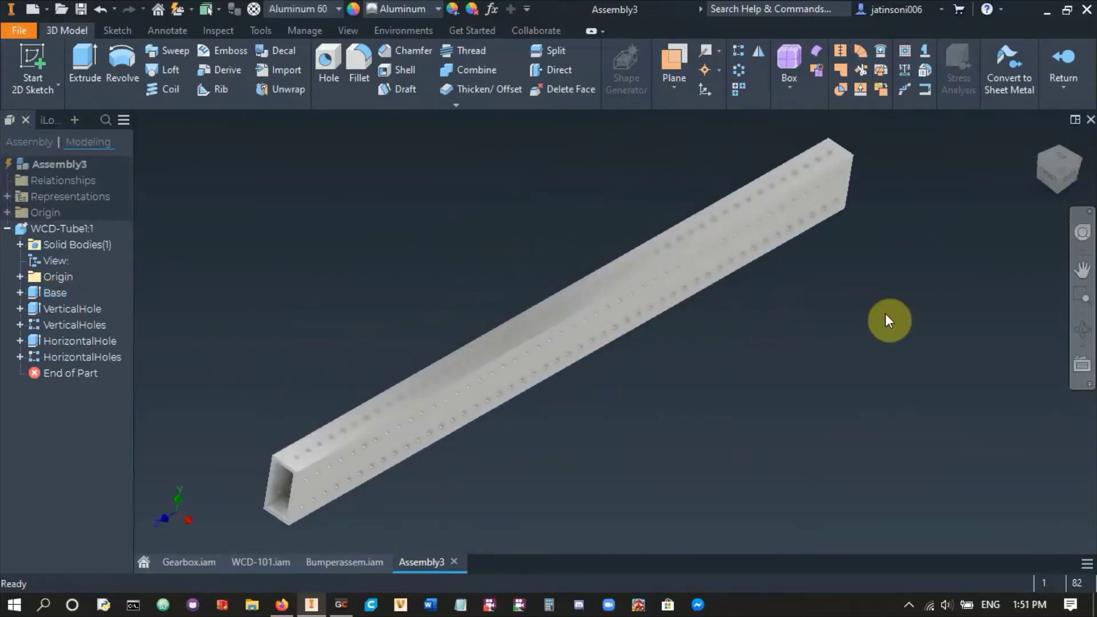
{"action": "left_click", "coordinate": [1041, 136]}
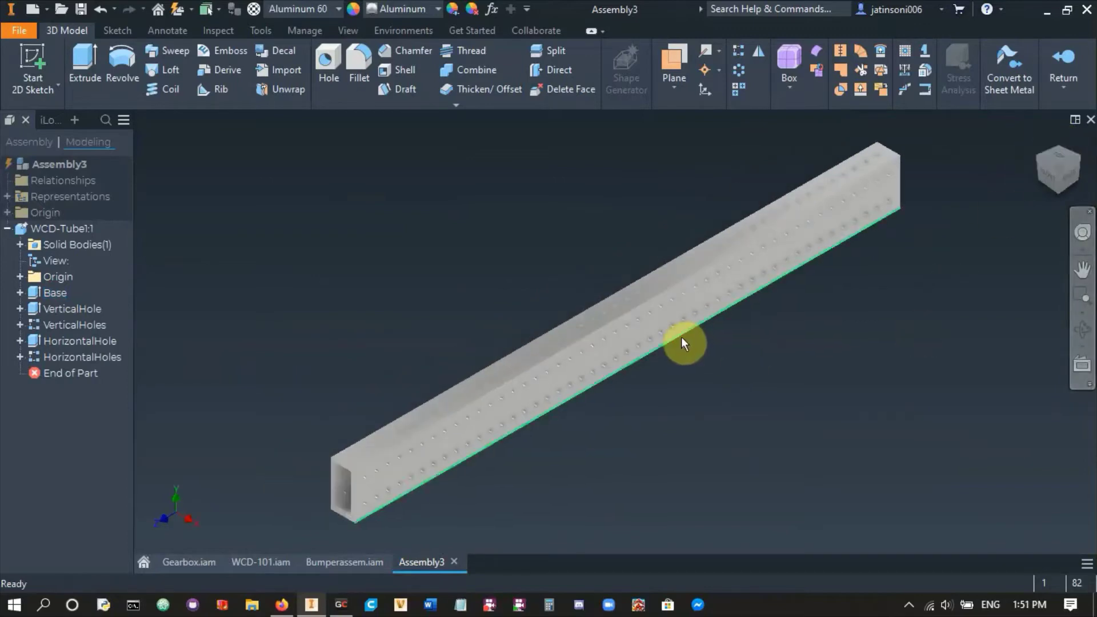
{"action": "left_click", "coordinate": [1058, 73]}
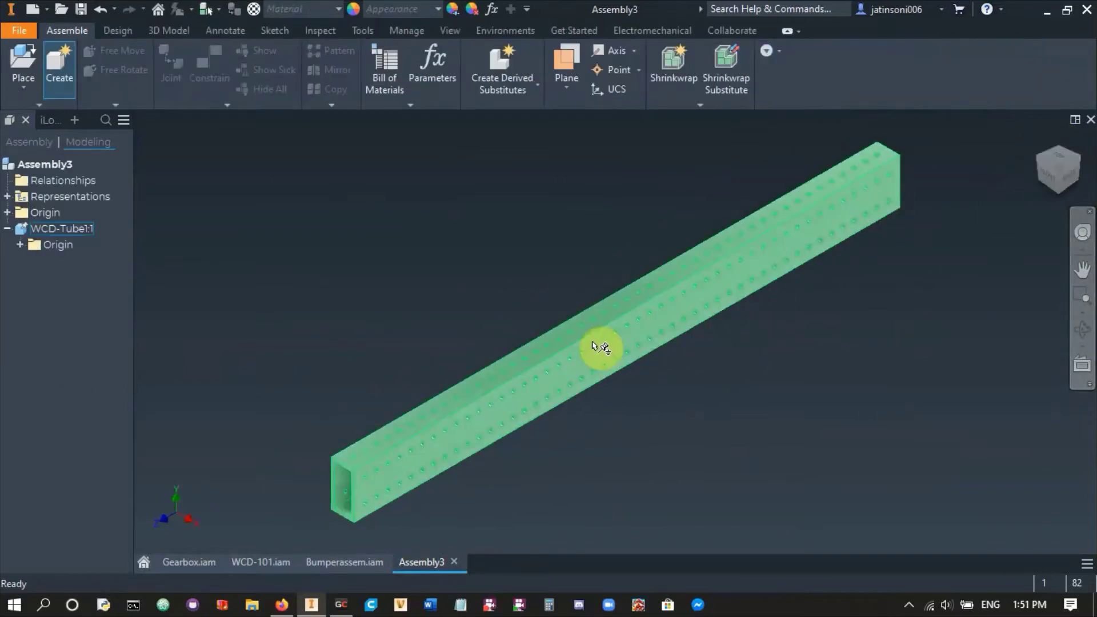
- Turn off grounding for the WCD-Tube1 component and move the tube freely in the assembly
{"action": "left_click", "coordinate": [600, 362]}
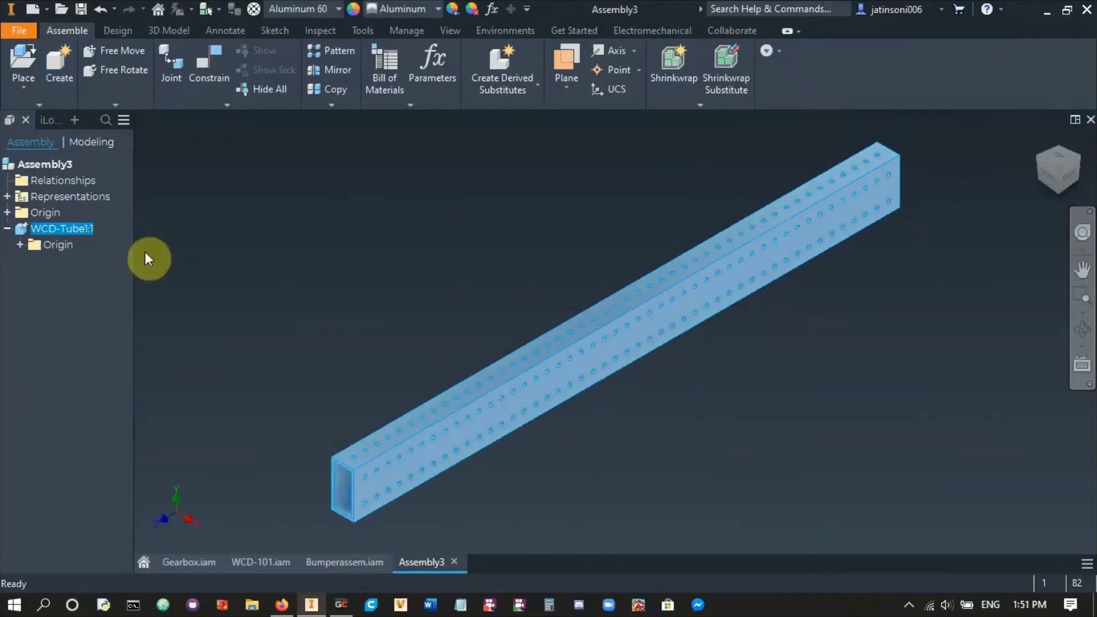
{"action": "right_click", "coordinate": [67, 229]}
{"action": "left_click", "coordinate": [135, 396]}
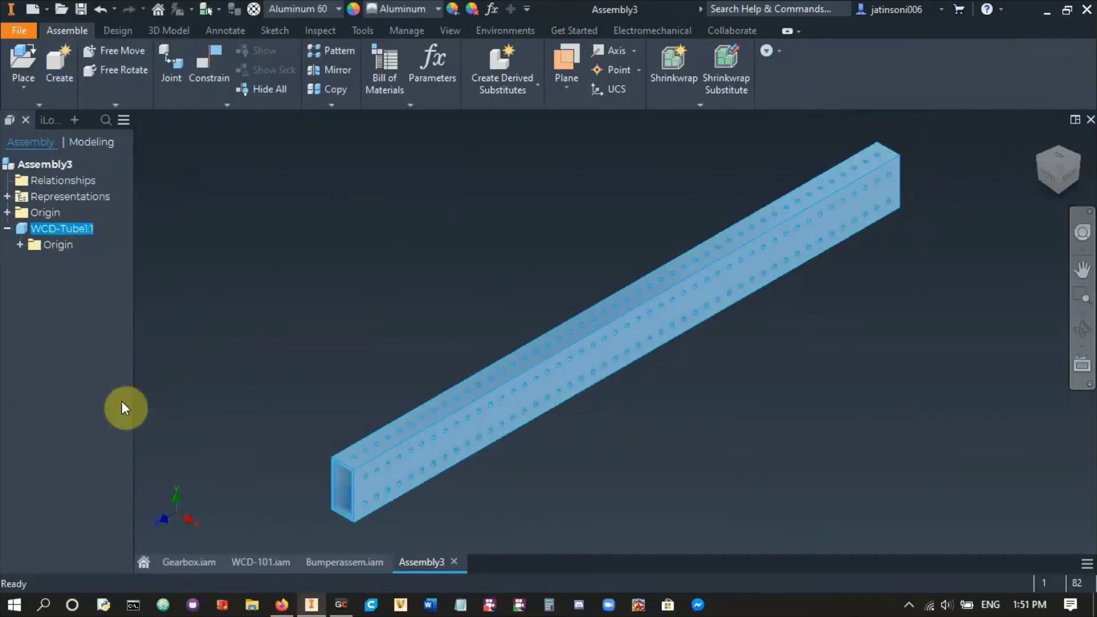
{"action": "left_click_drag", "start_coordinate": [513, 360], "coordinate": [331, 243]}
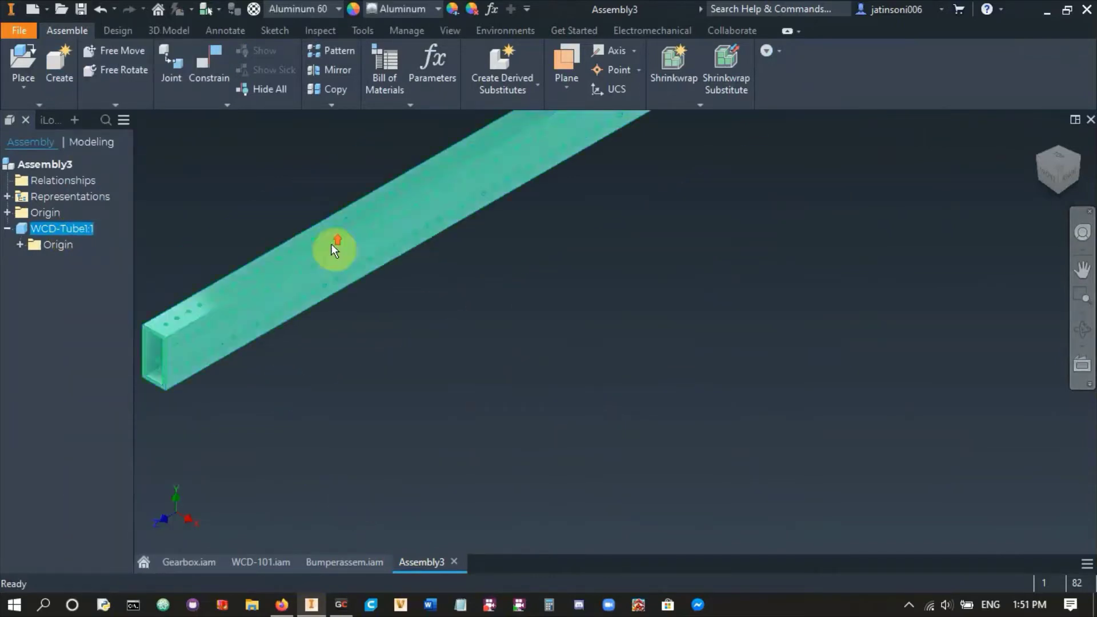
- Copy the WCD-Tube1 tube and place the second instance parallel to the first, with a gap between them
{"action": "scroll", "coordinate": [337, 242], "scroll_direction": "up", "scroll_amount": 6}
{"action": "middle_click_drag", "start_coordinate": [343, 244], "coordinate": [462, 352]}
{"action": "scroll", "coordinate": [428, 336], "scroll_direction": "down", "scroll_amount": 3}
{"action": "middle_click_drag", "start_coordinate": [394, 324], "coordinate": [468, 366]}
{"action": "key", "text": "ctrl+c"}
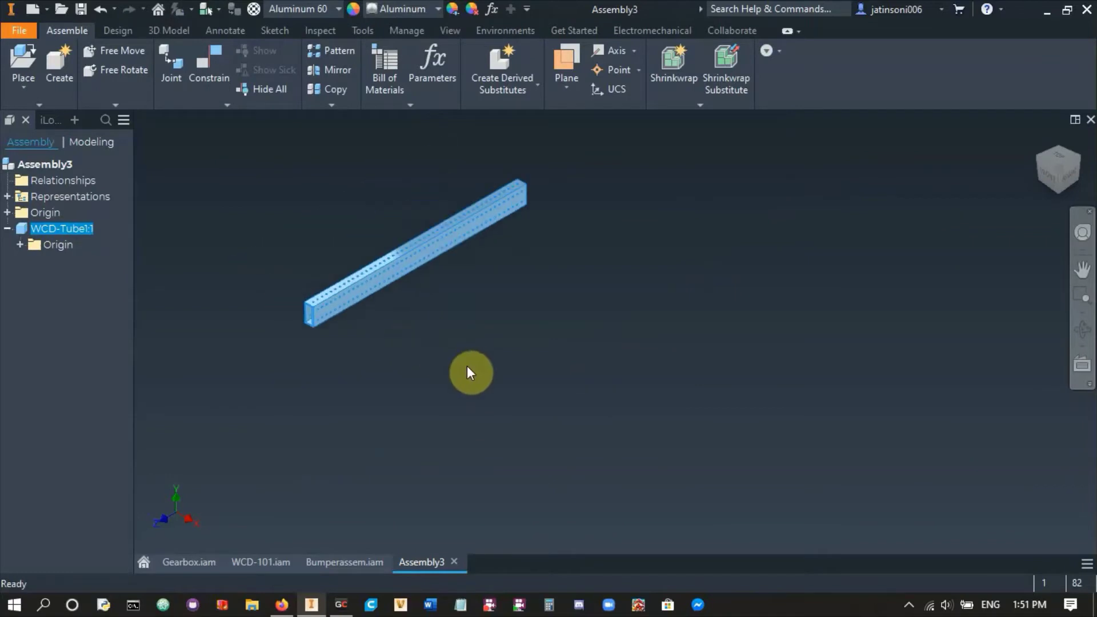
{"action": "key", "text": "ctrl+v"}
{"action": "left_click", "coordinate": [476, 364]}
{"action": "left_click_drag", "start_coordinate": [485, 374], "coordinate": [541, 331]}
{"action": "left_click", "coordinate": [407, 404]}
{"action": "mouse_move", "coordinate": [406, 404]}
{"action": "middle_mouse_down", "text": "shift"}
{"action": "mouse_move", "coordinate": [429, 421]}
{"action": "mouse_move", "coordinate": [405, 400]}
{"action": "mouse_move", "coordinate": [413, 404]}
{"action": "middle_mouse_up", "text": "shift"}
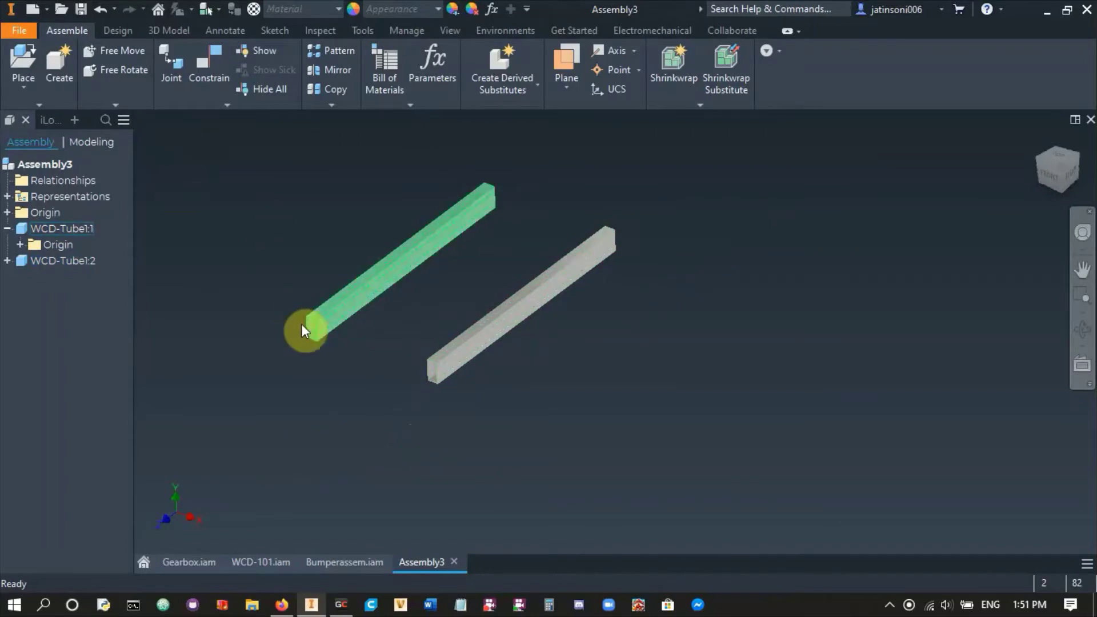
- Switch to the WCD-101 assembly and examine how the inner side tube meets the cross tube at the far end of the frame
{"action": "left_click", "coordinate": [263, 562]}
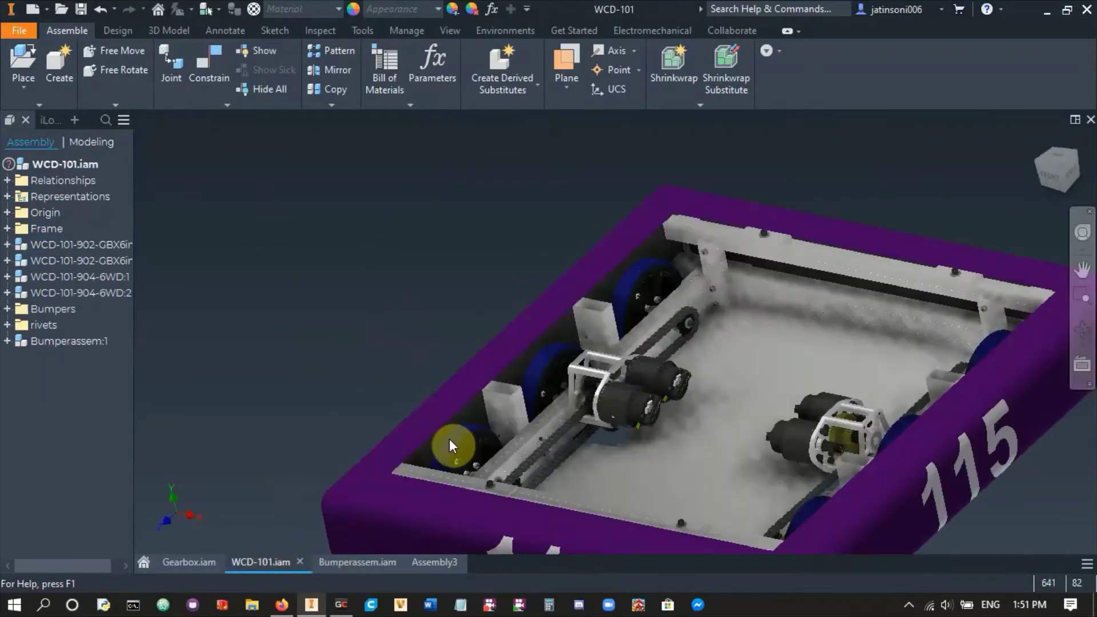
{"action": "middle_click_drag", "start_coordinate": [516, 435], "coordinate": [502, 428], "text": "shift"}
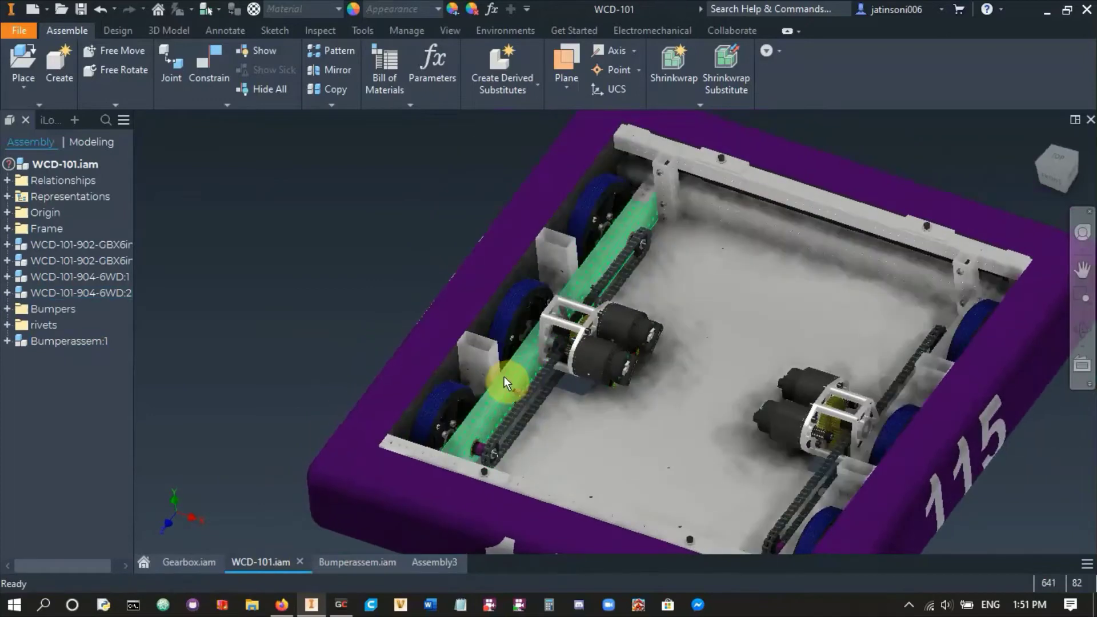
{"action": "scroll", "coordinate": [636, 270], "scroll_direction": "up", "scroll_amount": 3}
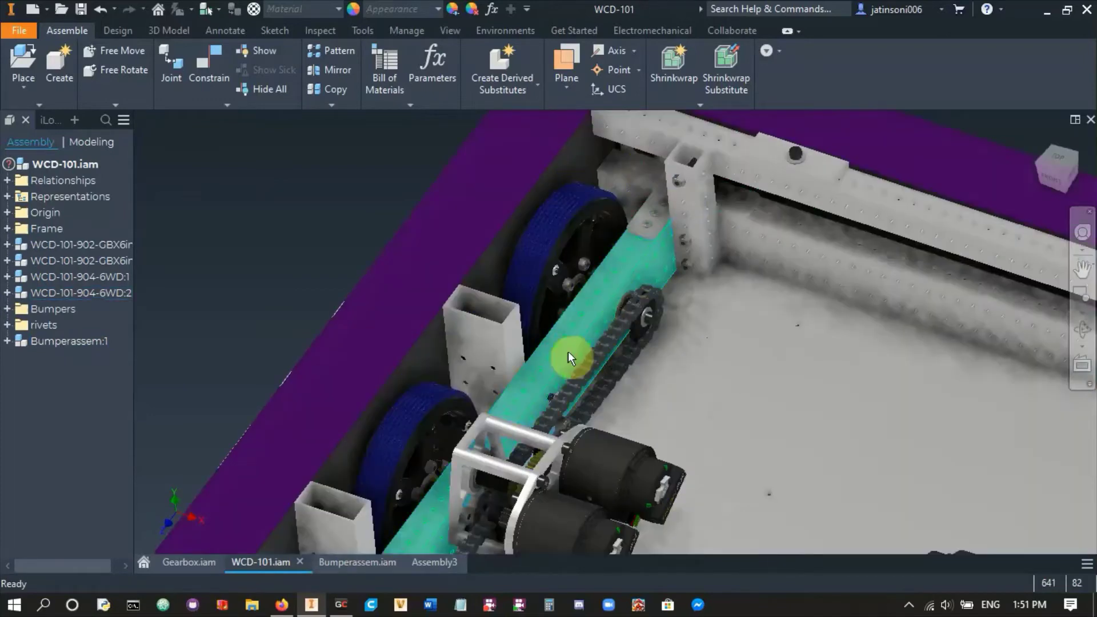
{"action": "left_click", "coordinate": [631, 274]}
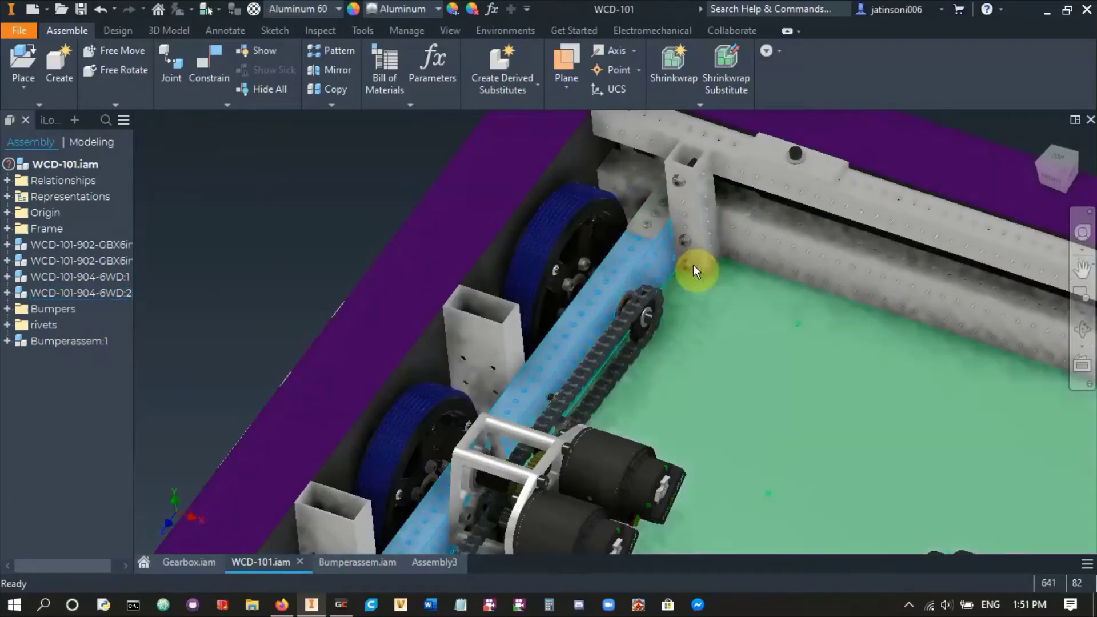
{"action": "left_click", "coordinate": [742, 238]}
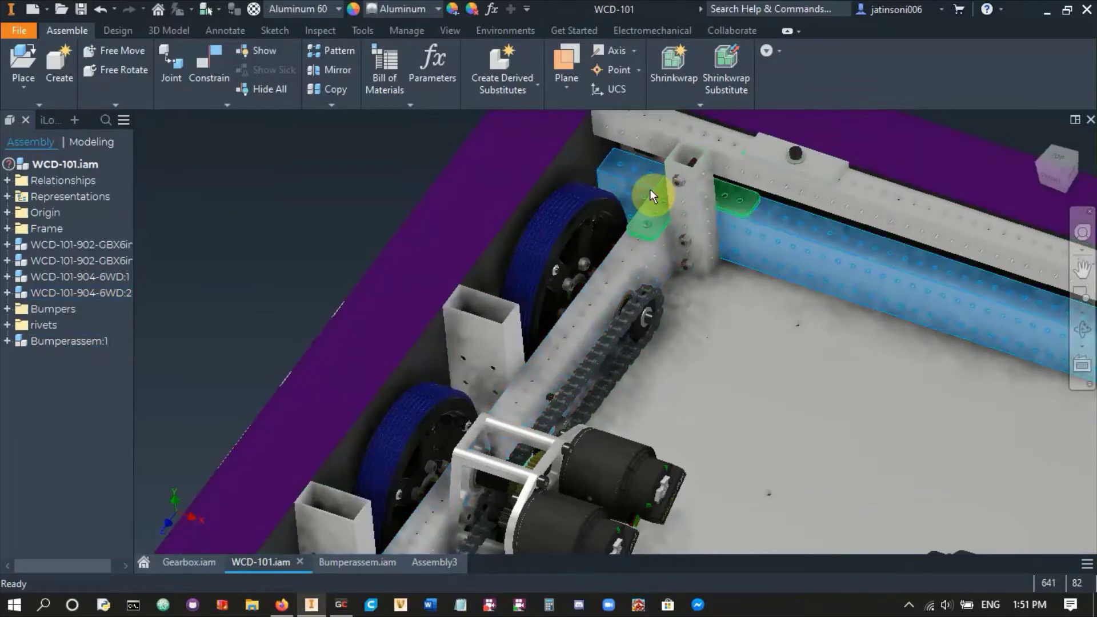
{"action": "scroll", "coordinate": [663, 209], "scroll_direction": "down", "scroll_amount": 5}
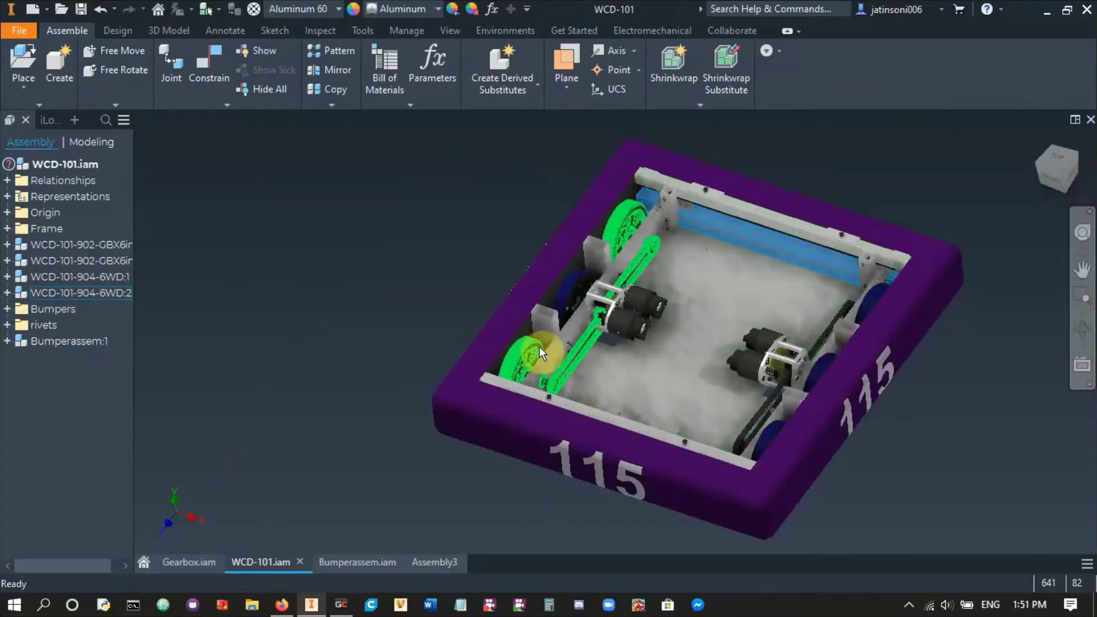
- Highlight the inner side tube in the WCD-101 frame and inspect its gusseted joint with the near cross tube from above
{"action": "left_click", "coordinate": [556, 341]}
{"action": "scroll", "coordinate": [556, 342], "scroll_direction": "up", "scroll_amount": 5}
{"action": "scroll", "coordinate": [571, 344], "scroll_direction": "down", "scroll_amount": 4}
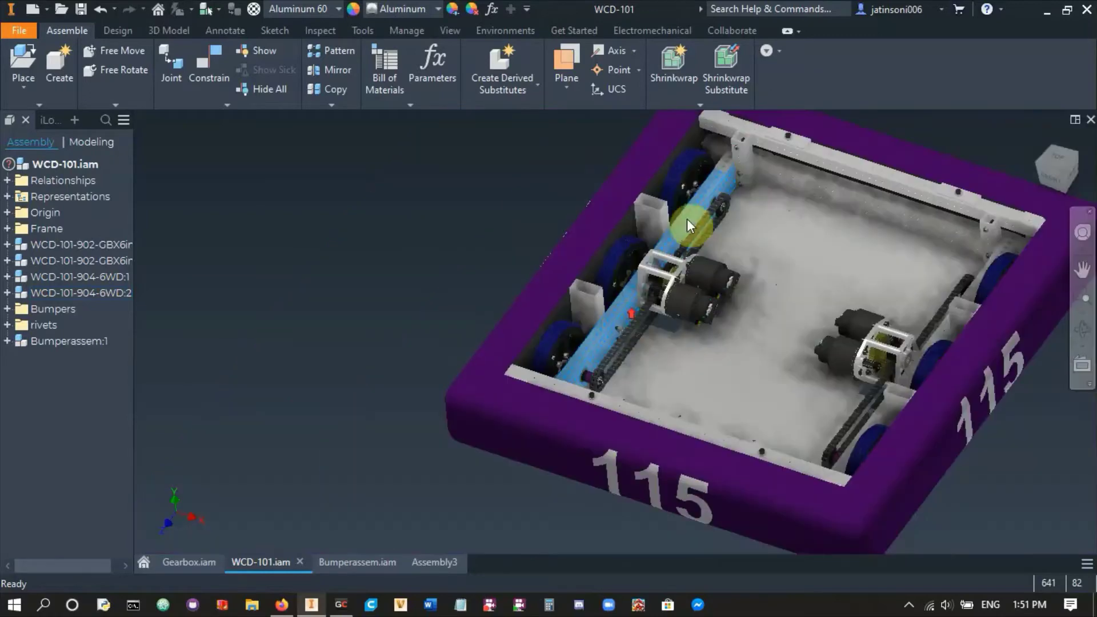
{"action": "middle_click_drag", "start_coordinate": [725, 194], "coordinate": [705, 241]}
{"action": "scroll", "coordinate": [728, 213], "scroll_direction": "up", "scroll_amount": 3}
{"action": "scroll", "coordinate": [732, 298], "scroll_direction": "down", "scroll_amount": 6}
{"action": "middle_click_drag", "start_coordinate": [699, 355], "coordinate": [661, 396], "text": "shift"}
{"action": "scroll", "coordinate": [663, 400], "scroll_direction": "up", "scroll_amount": 5}
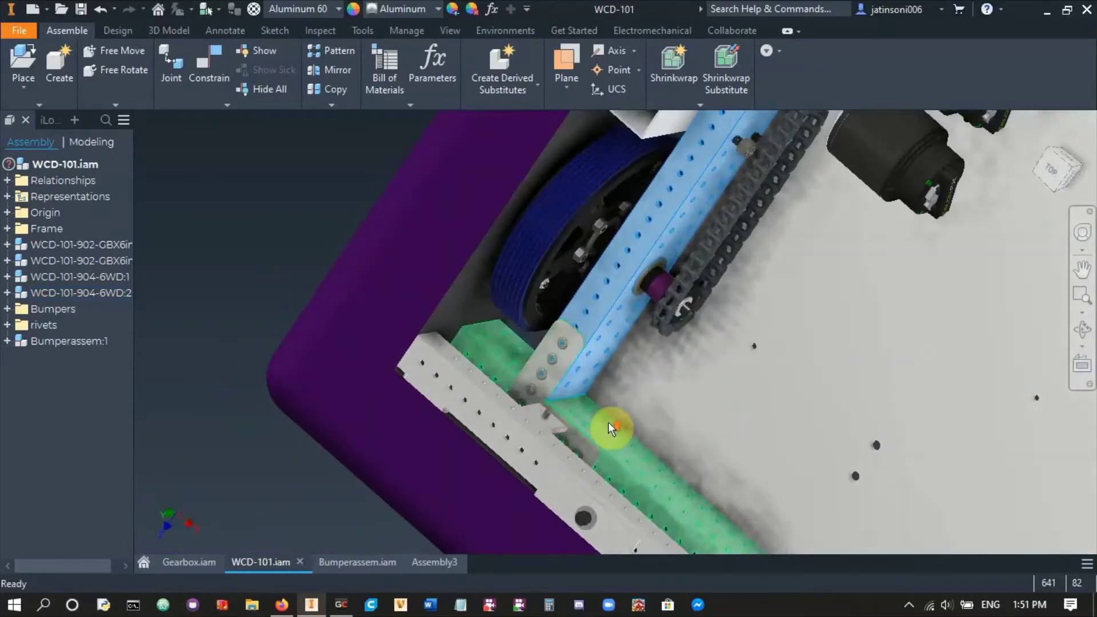
{"action": "scroll", "coordinate": [612, 427], "scroll_direction": "down", "scroll_amount": 4}
{"action": "middle_click_drag", "start_coordinate": [612, 426], "coordinate": [572, 452], "text": "shift"}
{"action": "left_click", "coordinate": [411, 537]}
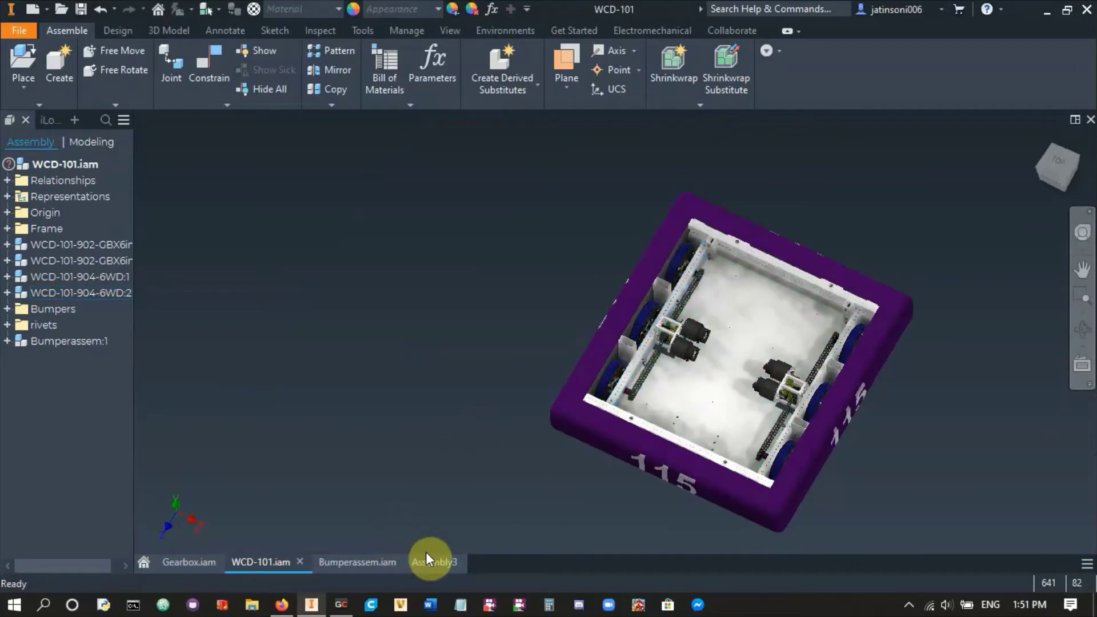
- In Assembly3, create an in-place component named WCD-Tube2 from the 6061 Tube.ipt template and place it in front of the existing tubes
{"action": "left_click", "coordinate": [429, 561]}
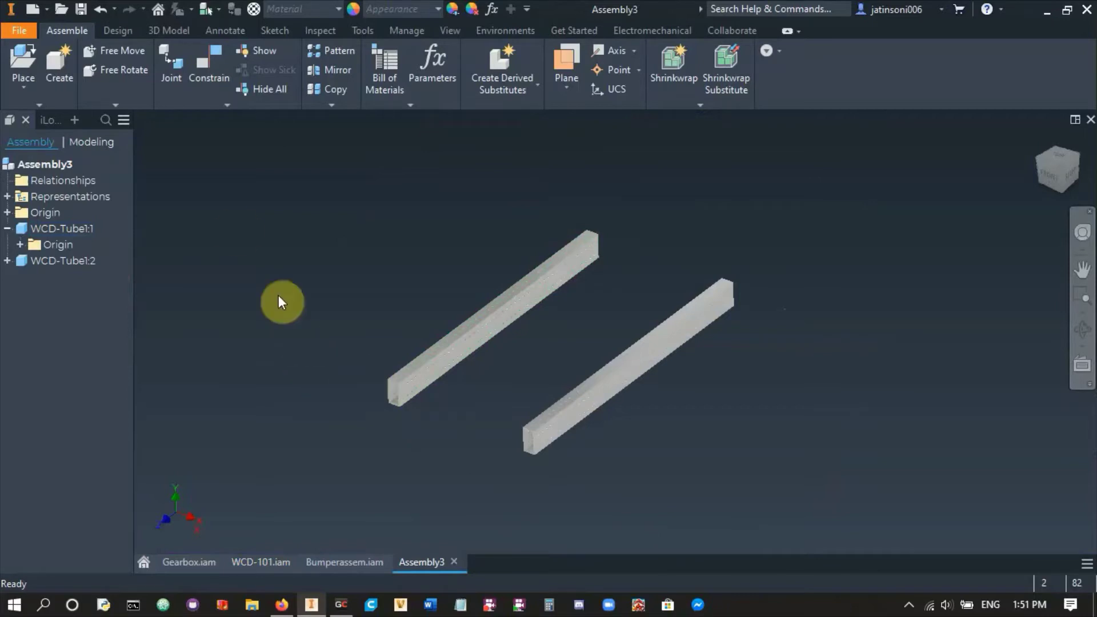
{"action": "left_click", "coordinate": [54, 70]}
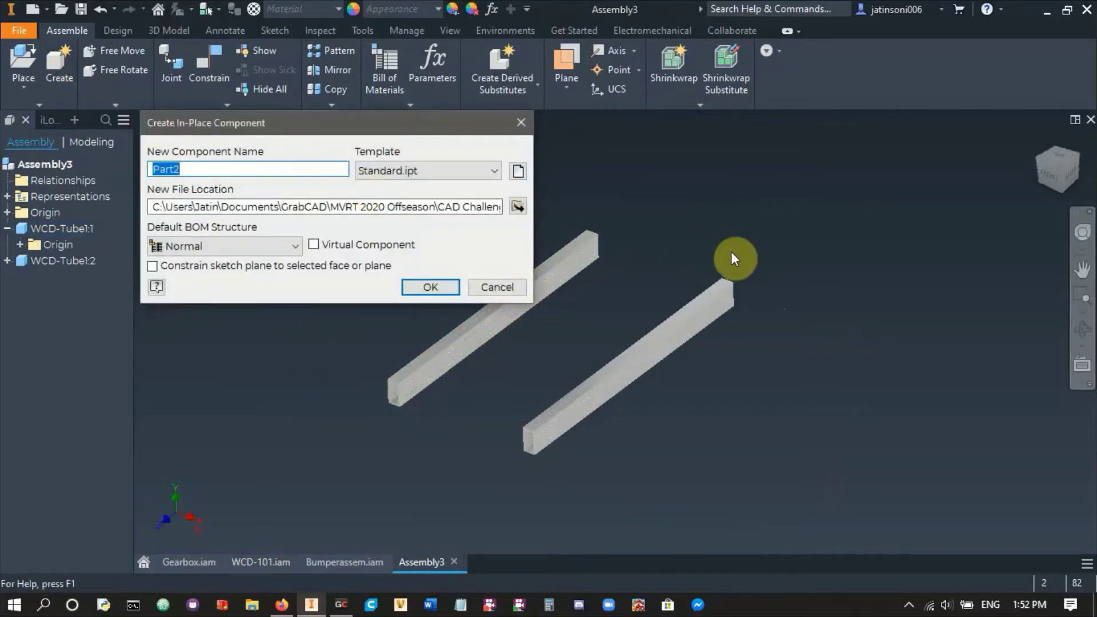
{"action": "left_click", "coordinate": [426, 171]}
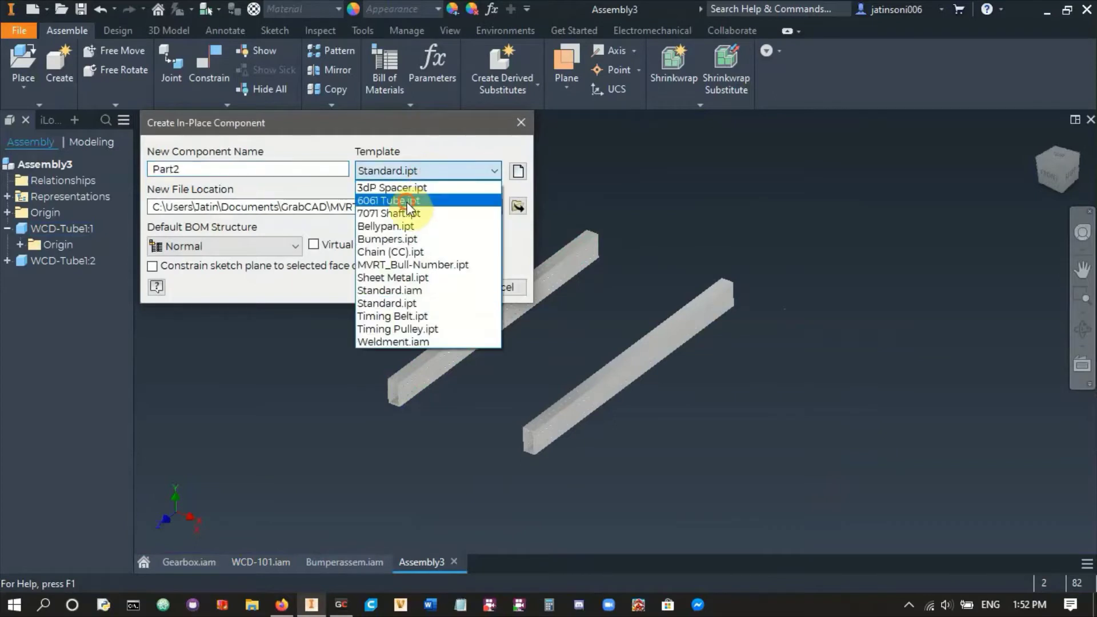
{"action": "left_click", "coordinate": [486, 197]}
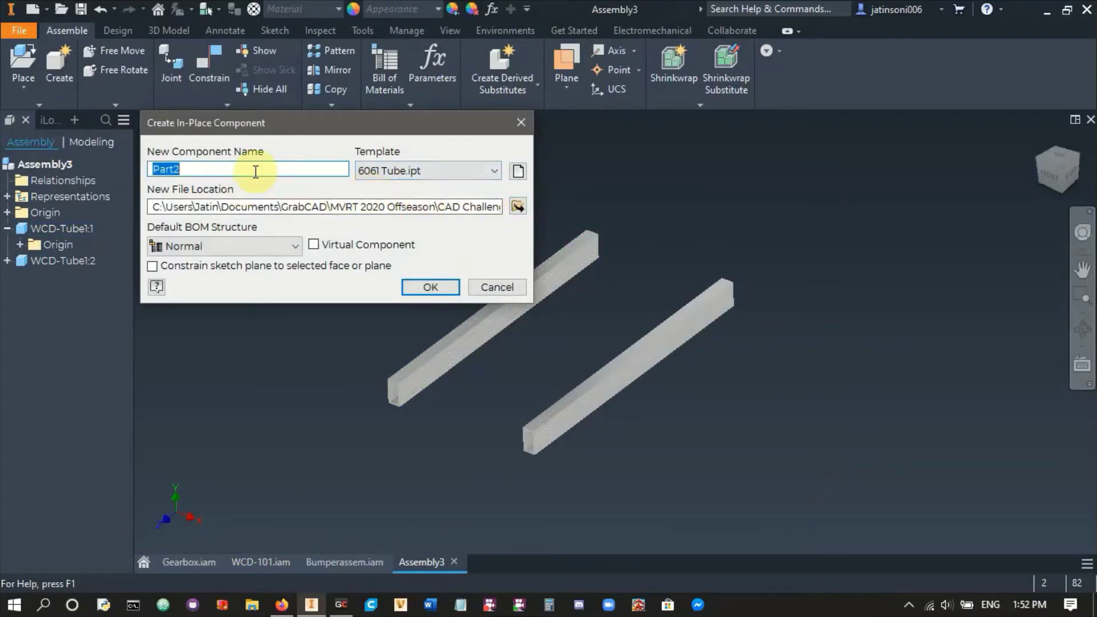
{"action": "type", "text": "WCD-Tube"}
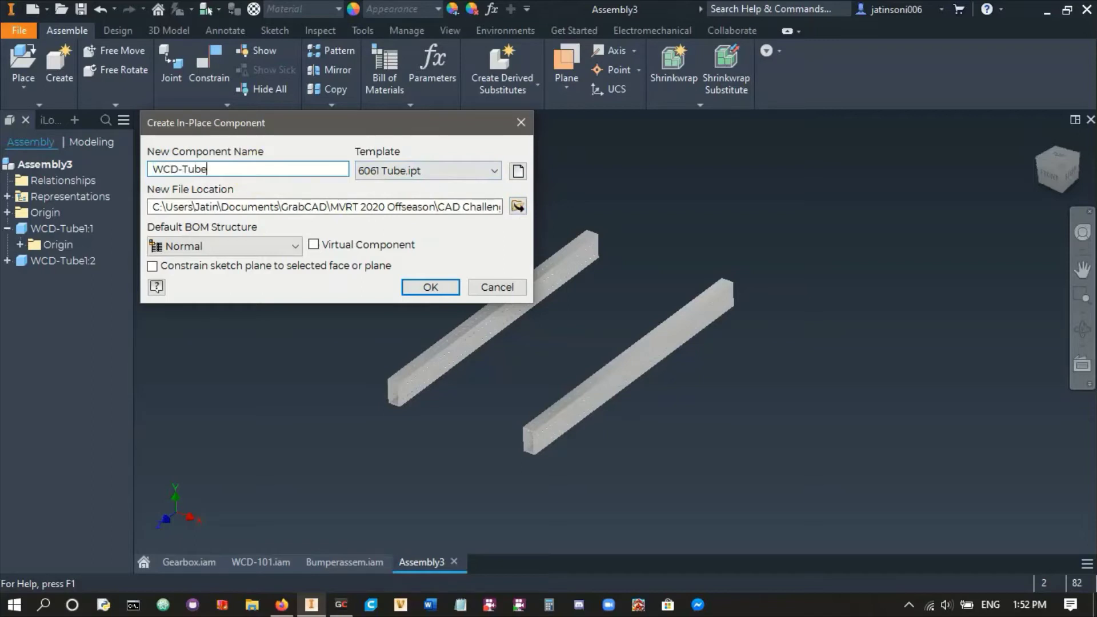
{"action": "type", "text": "2"}
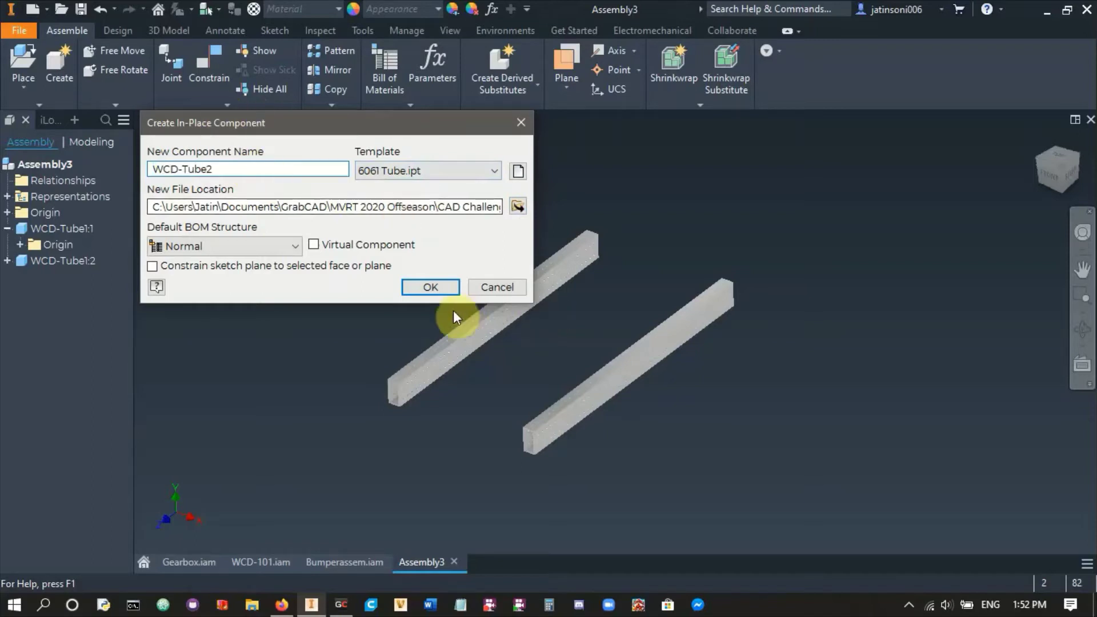
{"action": "left_click", "coordinate": [438, 289]}
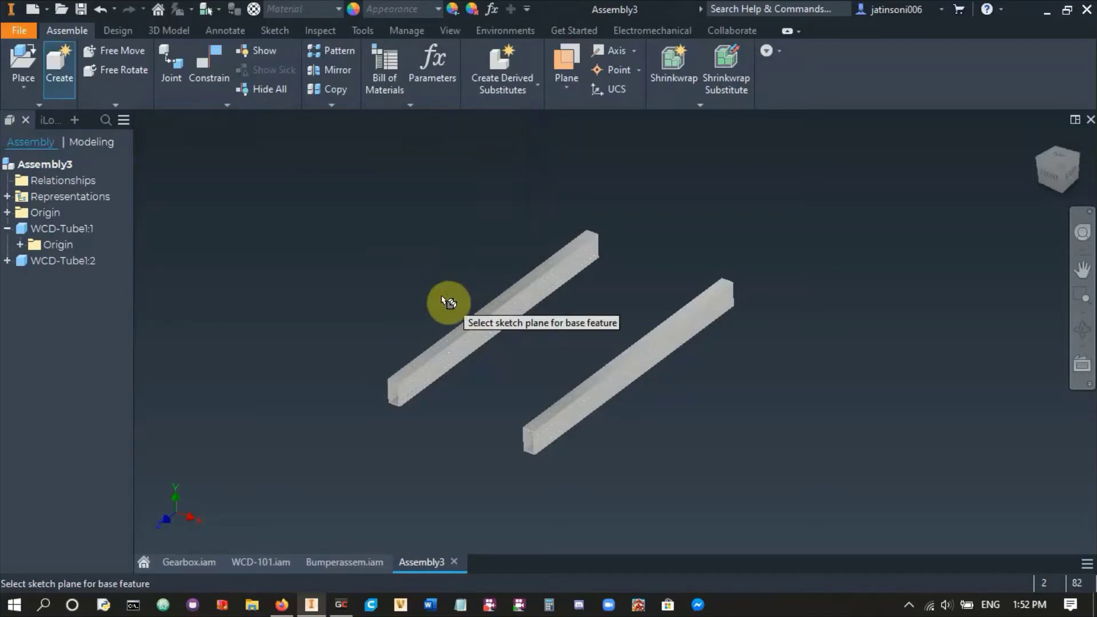
{"action": "left_click", "coordinate": [466, 449]}
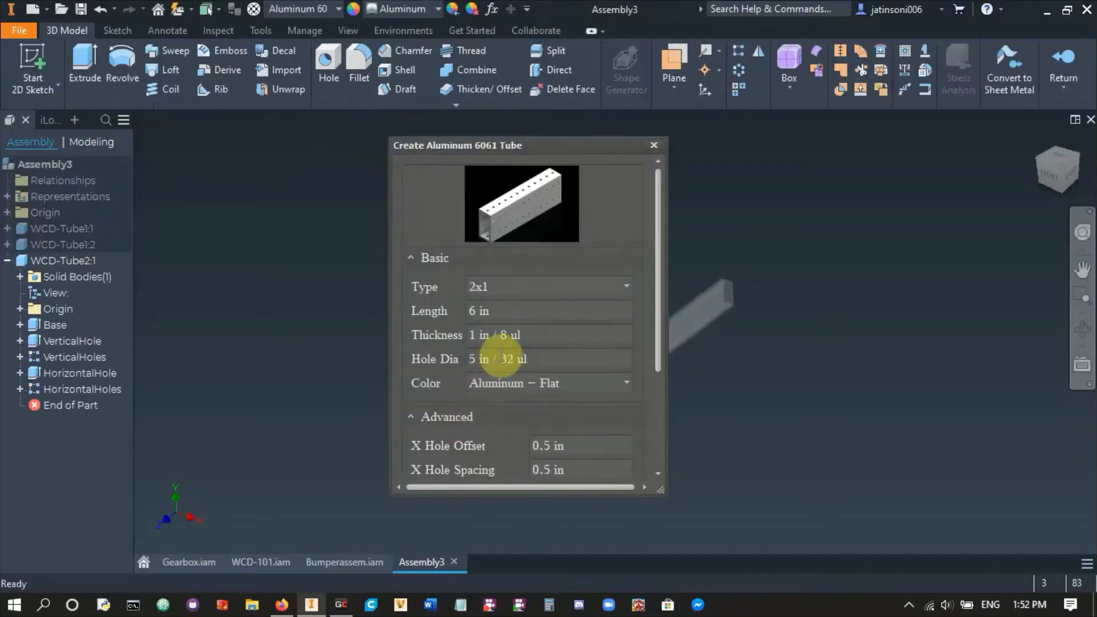
- Set the 2x1 WCD-Tube2 length to 24, generate the tube, and return to the top-level assembly
{"action": "left_click_drag", "start_coordinate": [505, 307], "coordinate": [401, 303]}
{"action": "type", "text": "24"}
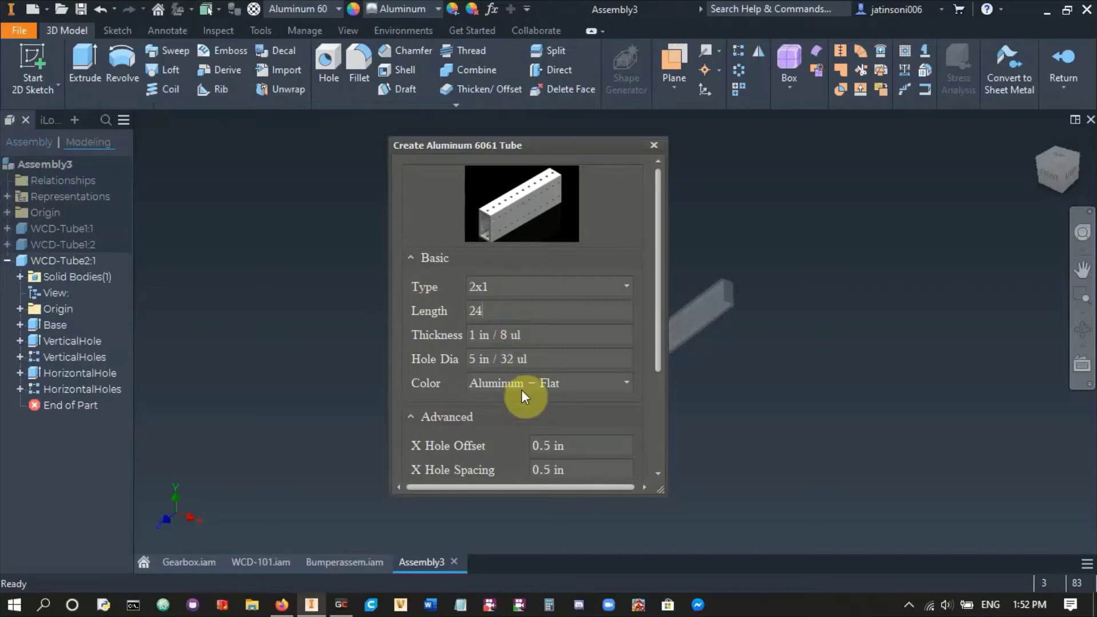
{"action": "left_click_drag", "start_coordinate": [656, 331], "coordinate": [580, 468]}
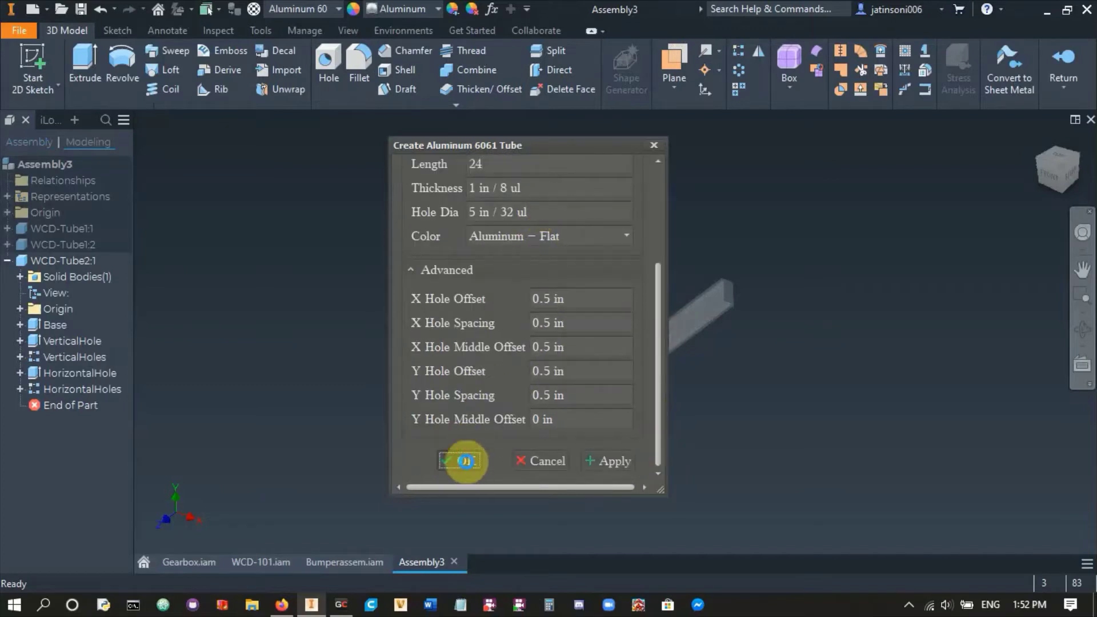
{"action": "left_click", "coordinate": [466, 461]}
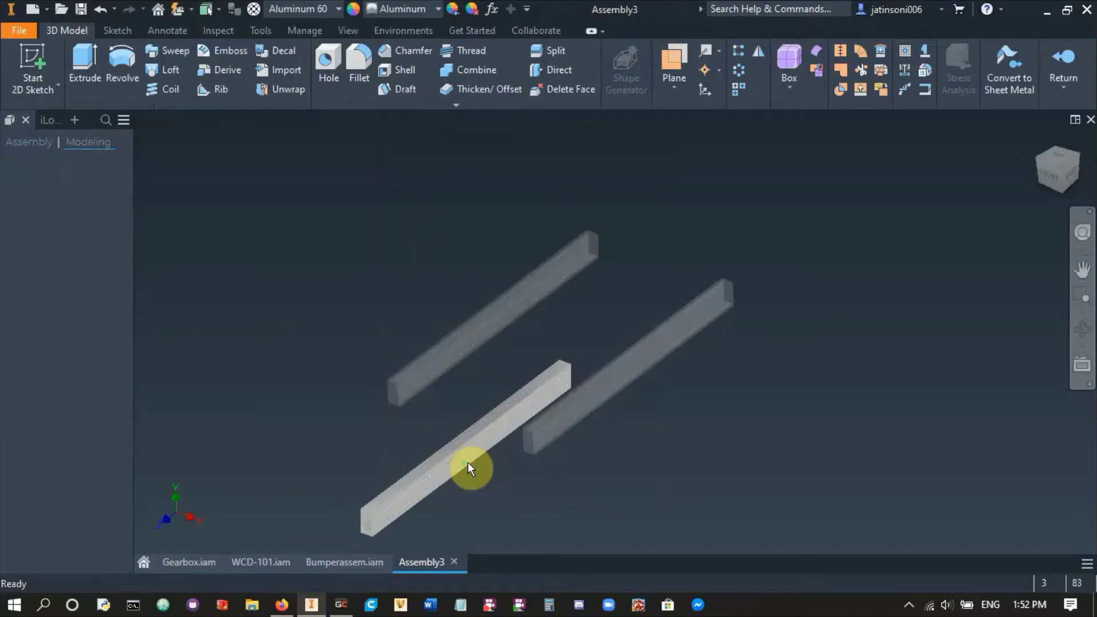
{"action": "left_click", "coordinate": [1064, 55]}
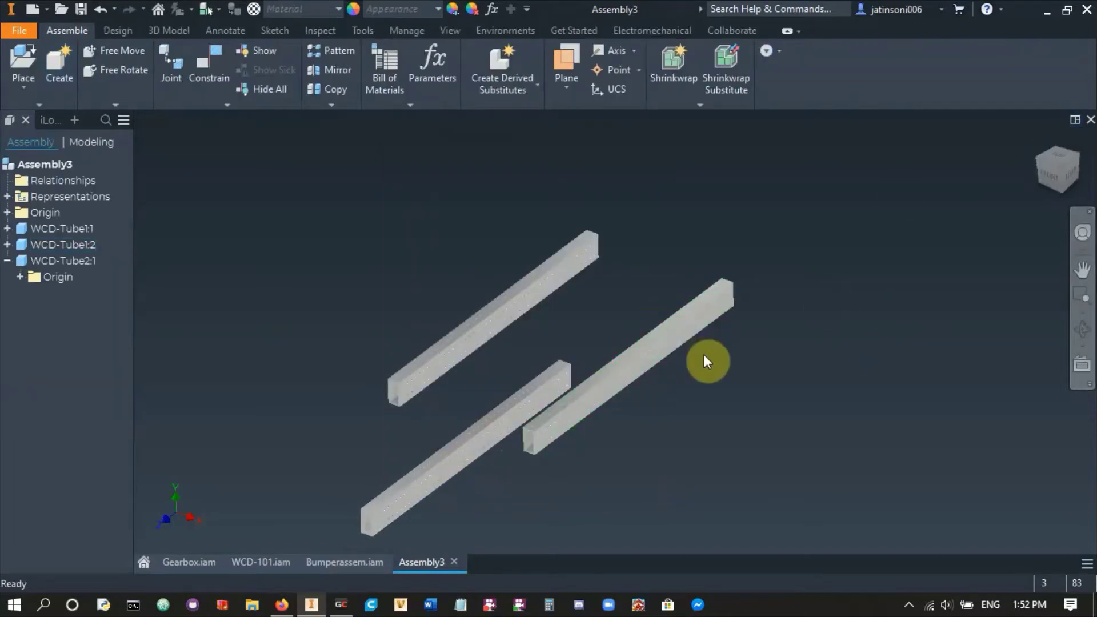
- In the top view, Free Rotate WCD-Tube2 about a quarter turn and move it crosswise over the lower ends of the WCD-Tube1 pair
{"action": "middle_click_drag", "start_coordinate": [708, 361], "coordinate": [800, 297], "text": "shift"}
{"action": "left_click", "coordinate": [1054, 169]}
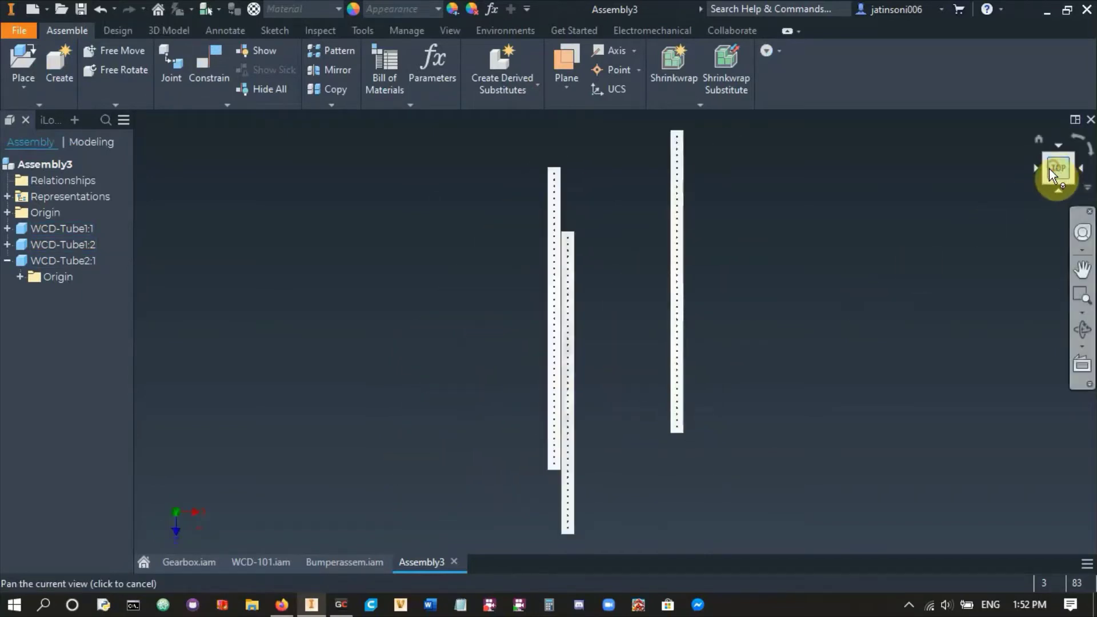
{"action": "left_click_drag", "start_coordinate": [579, 421], "coordinate": [613, 423]}
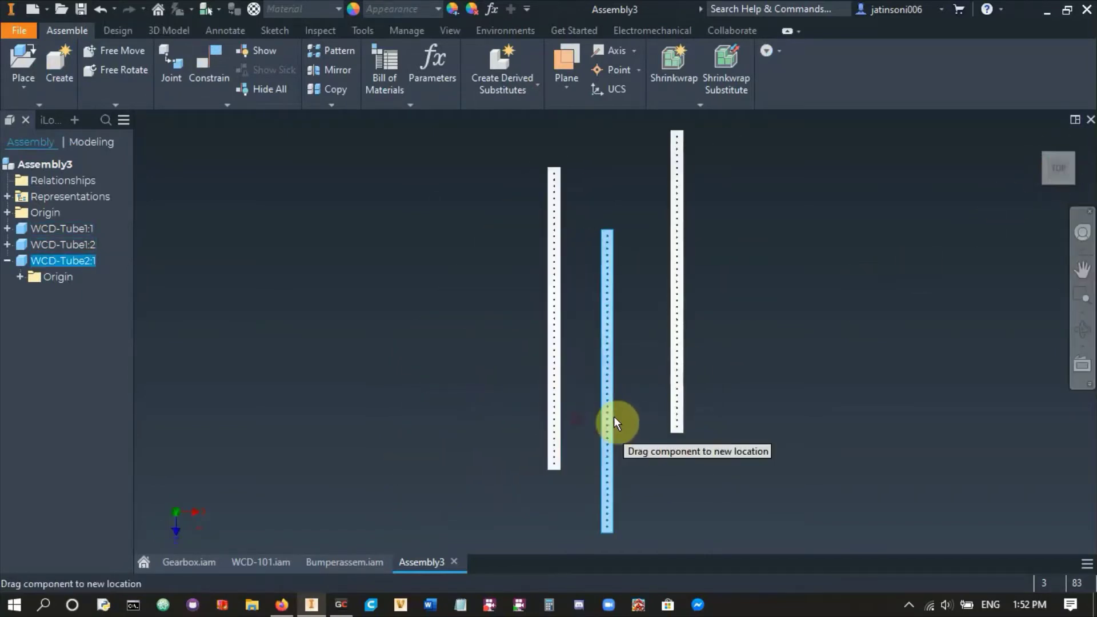
{"action": "right_click", "coordinate": [608, 380]}
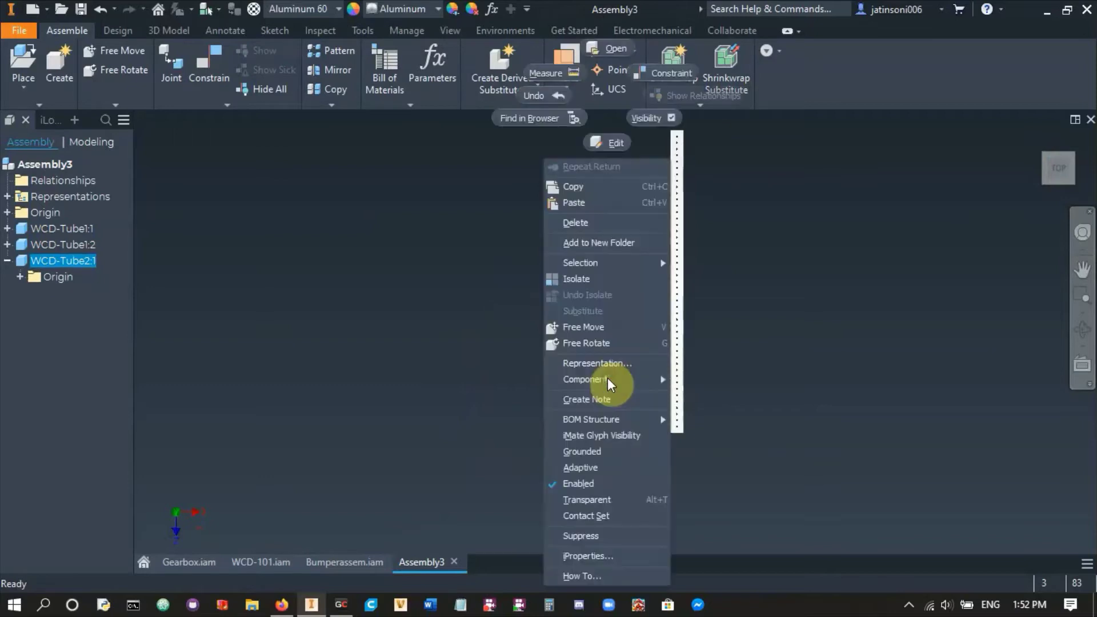
{"action": "left_click", "coordinate": [602, 341]}
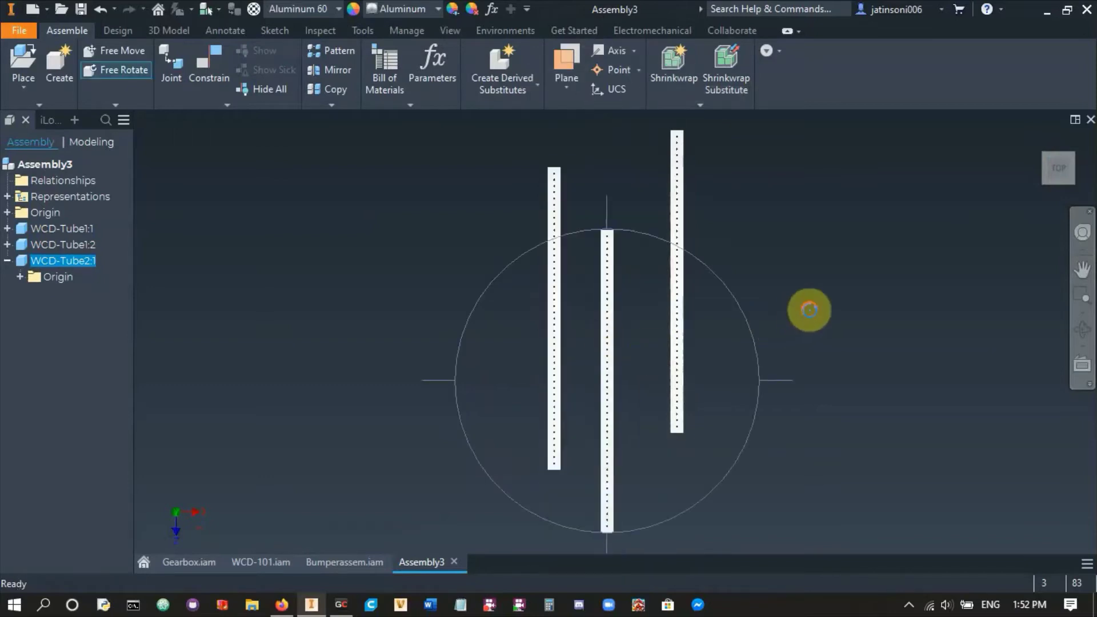
{"action": "left_click_drag", "start_coordinate": [808, 309], "coordinate": [524, 162]}
{"action": "key", "text": "Escape"}
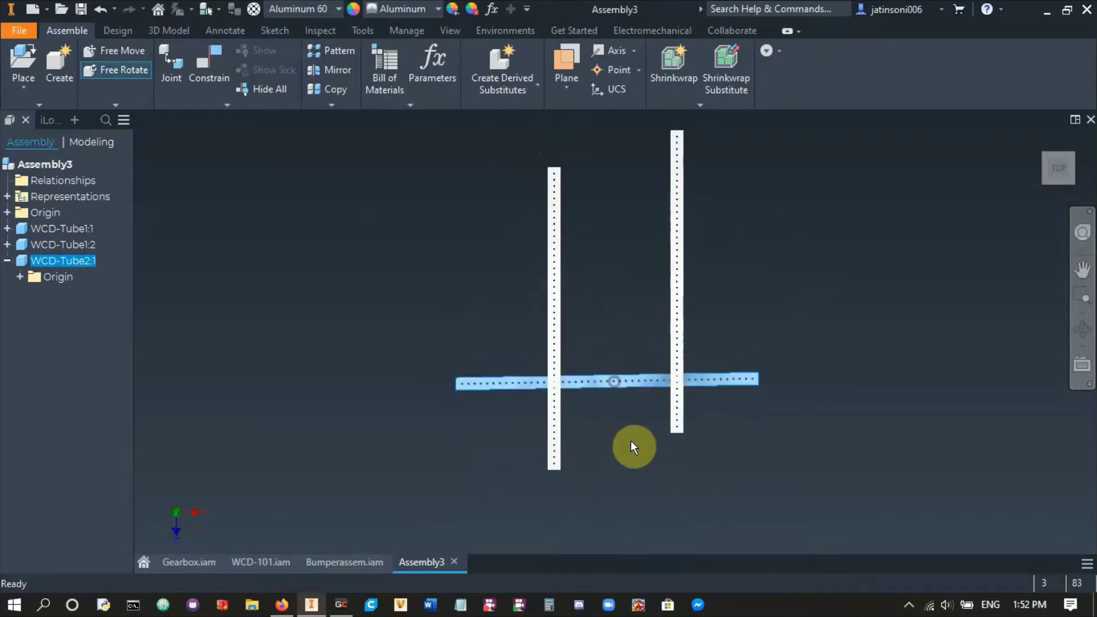
{"action": "left_click_drag", "start_coordinate": [606, 386], "coordinate": [625, 485]}
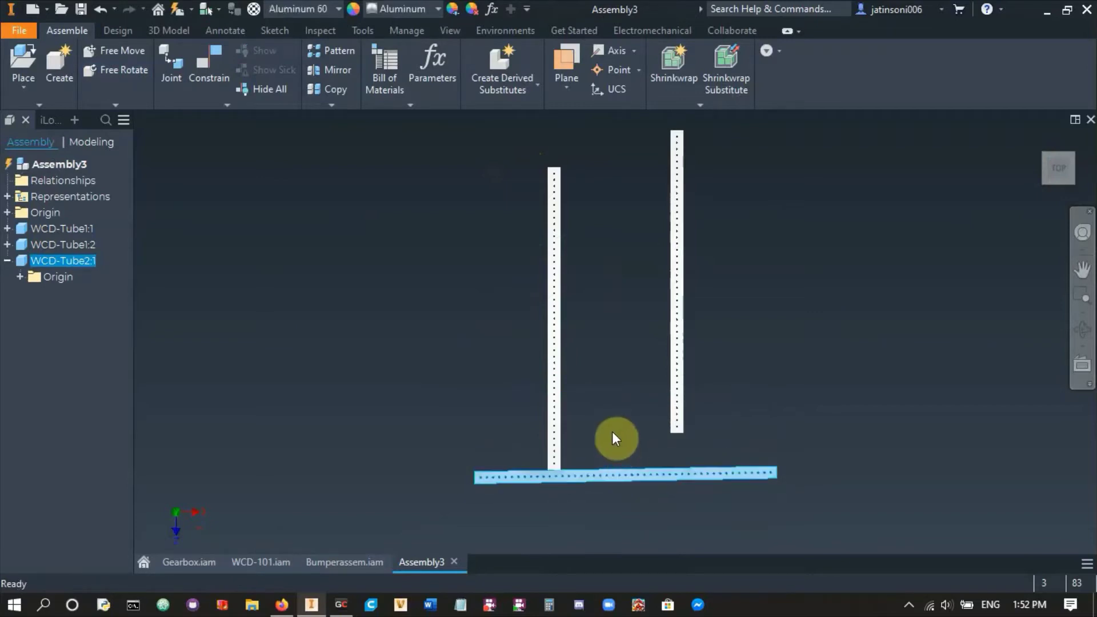
- Copy the crosswise WCD-Tube2 and place the second instance across the upper ends of the two parallel tubes
{"action": "key", "text": "ctrl+c"}
{"action": "key", "text": "ctrl+v"}
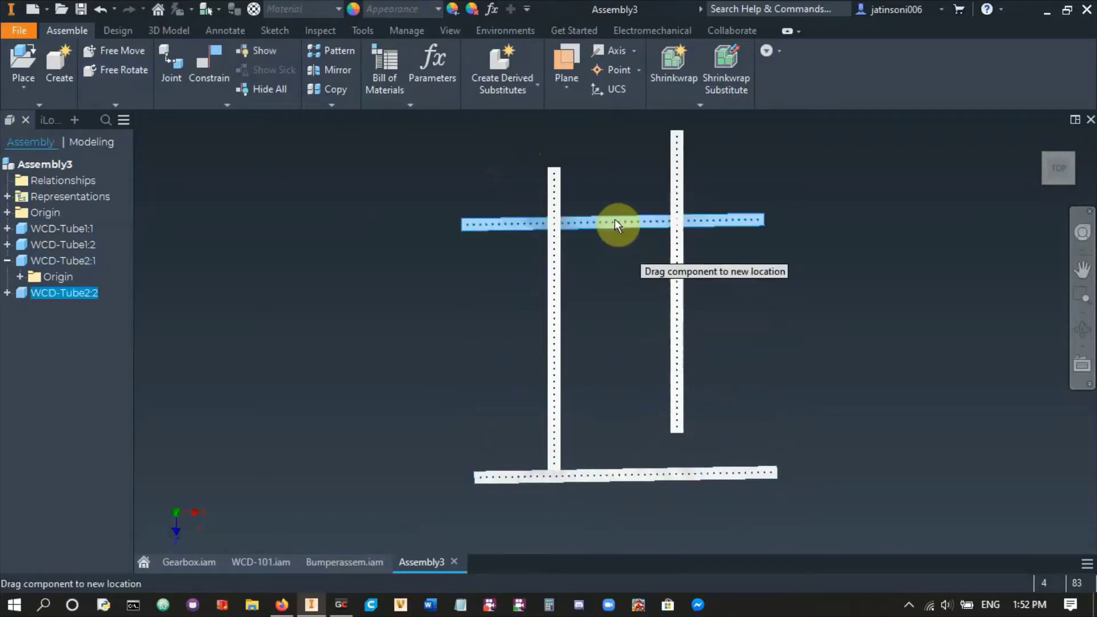
{"action": "left_click", "coordinate": [619, 161]}
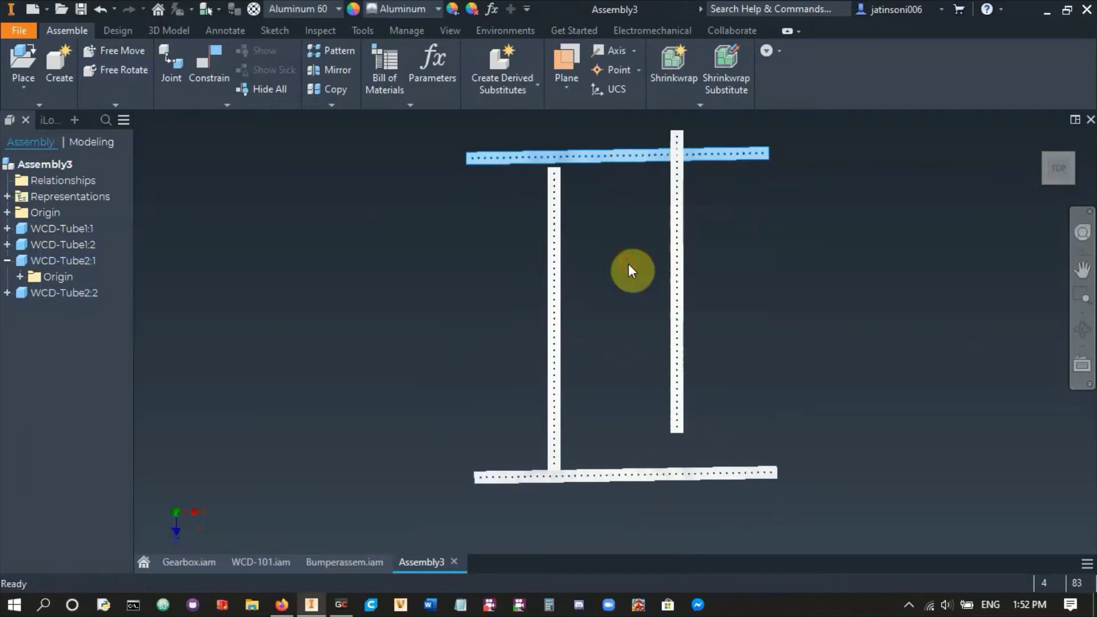
{"action": "left_click", "coordinate": [629, 269]}
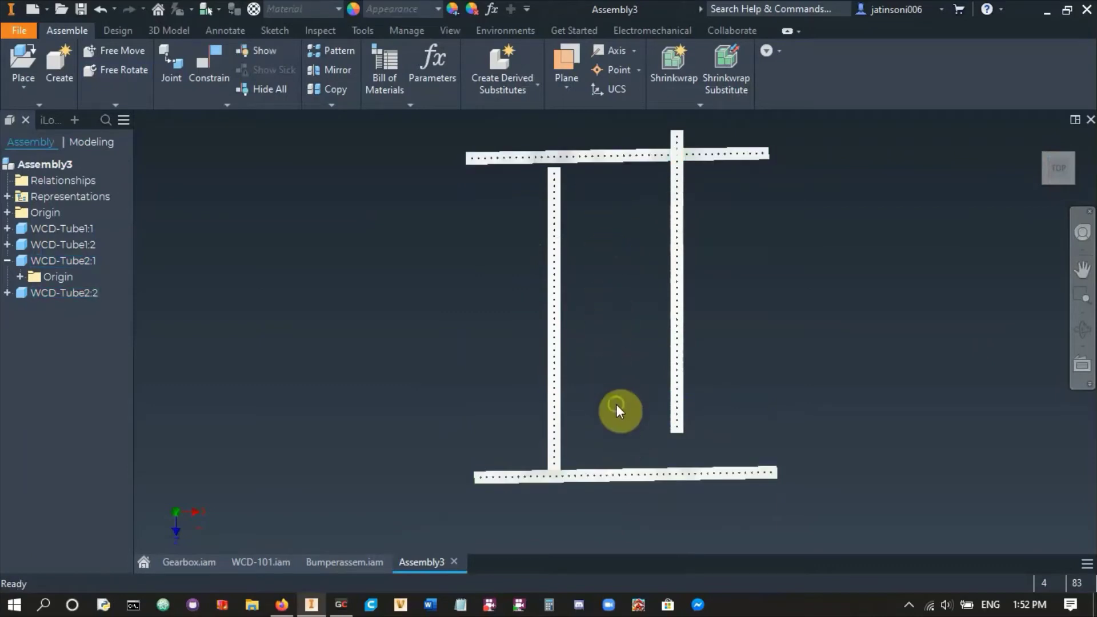
- Constrain the top face of crosswise WCD-Tube2:1 flush with the top face of WCD-Tube1:2 at zero offset
{"action": "middle_click_drag", "start_coordinate": [617, 412], "coordinate": [527, 316], "text": "shift"}
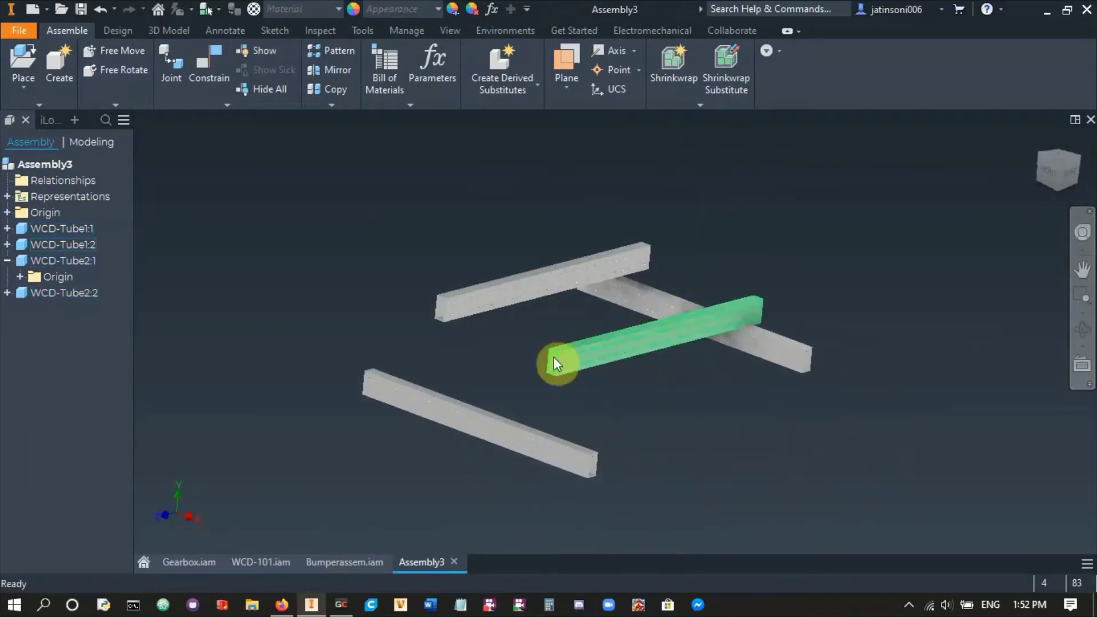
{"action": "left_click", "coordinate": [209, 64]}
{"action": "left_click", "coordinate": [330, 486]}
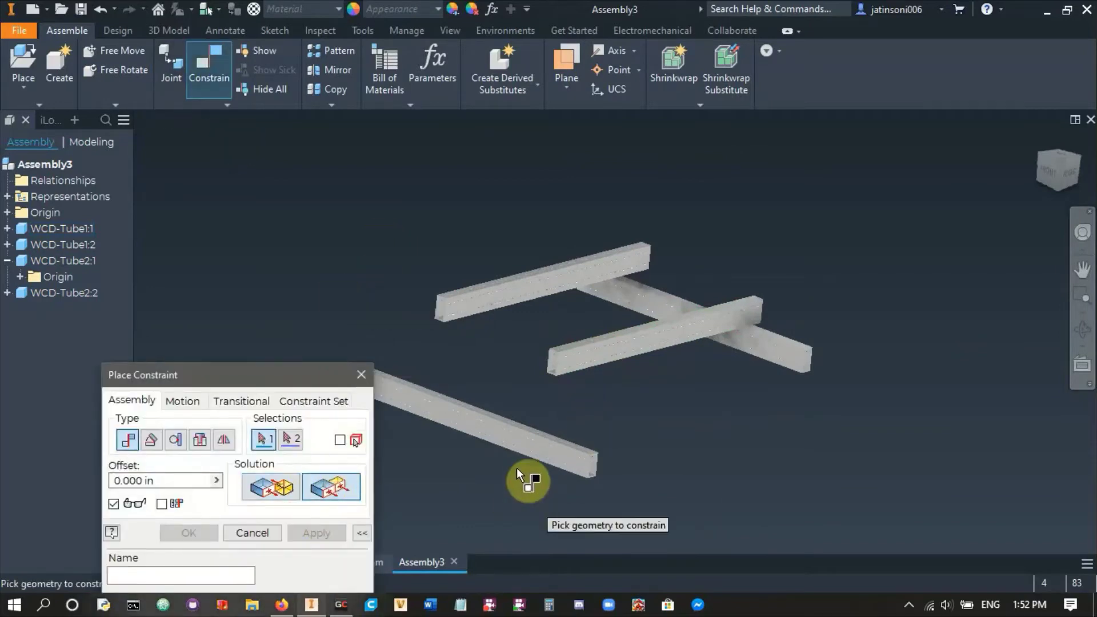
{"action": "scroll", "coordinate": [510, 368], "scroll_direction": "up", "scroll_amount": 5}
{"action": "left_click", "coordinate": [519, 381]}
{"action": "scroll", "coordinate": [549, 349], "scroll_direction": "down", "scroll_amount": 5}
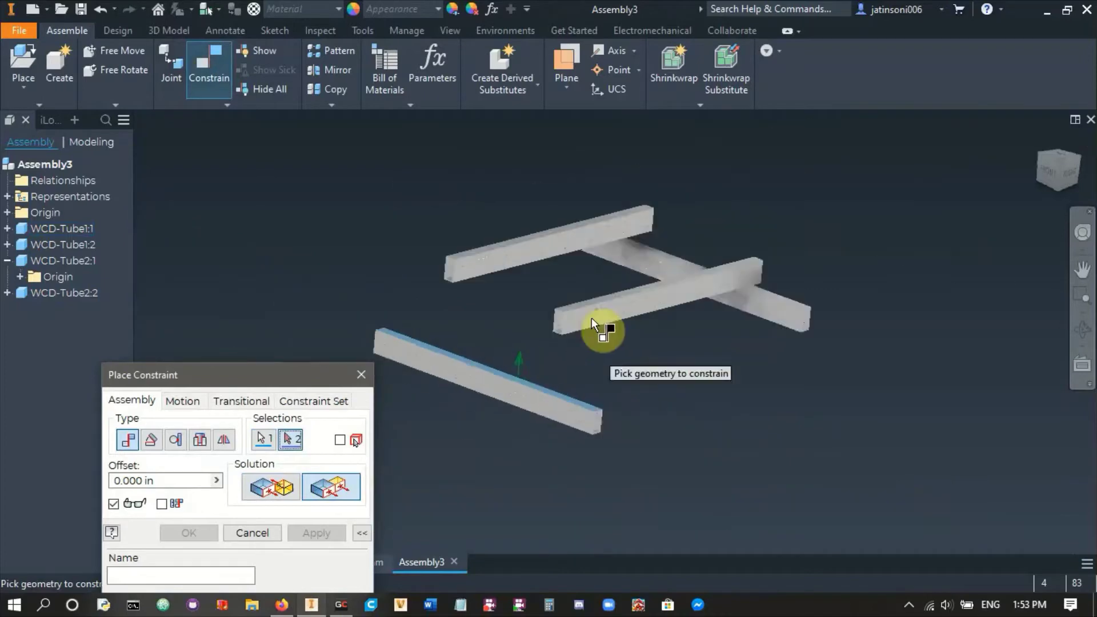
{"action": "scroll", "coordinate": [571, 343], "scroll_direction": "up", "scroll_amount": 5}
{"action": "left_click", "coordinate": [535, 367]}
{"action": "scroll", "coordinate": [534, 366], "scroll_direction": "down", "scroll_amount": 5}
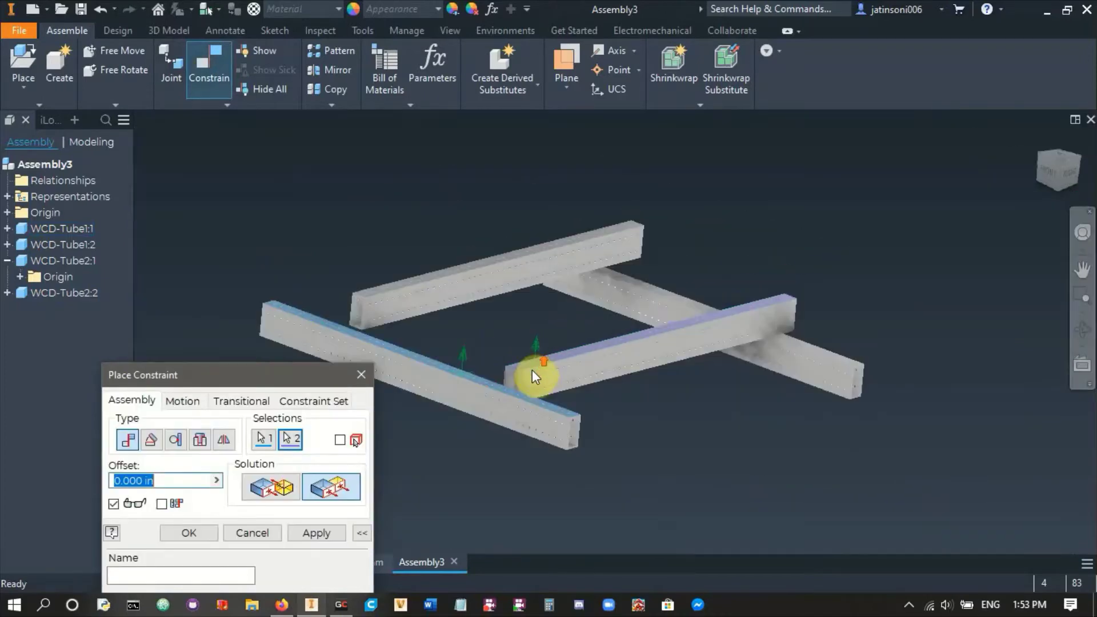
{"action": "left_click", "coordinate": [333, 532]}
- Add a zero-offset flush constraint between the top faces of WCD-Tube2:1 and WCD-Tube1:1
{"action": "scroll", "coordinate": [362, 303], "scroll_direction": "up", "scroll_amount": 5}
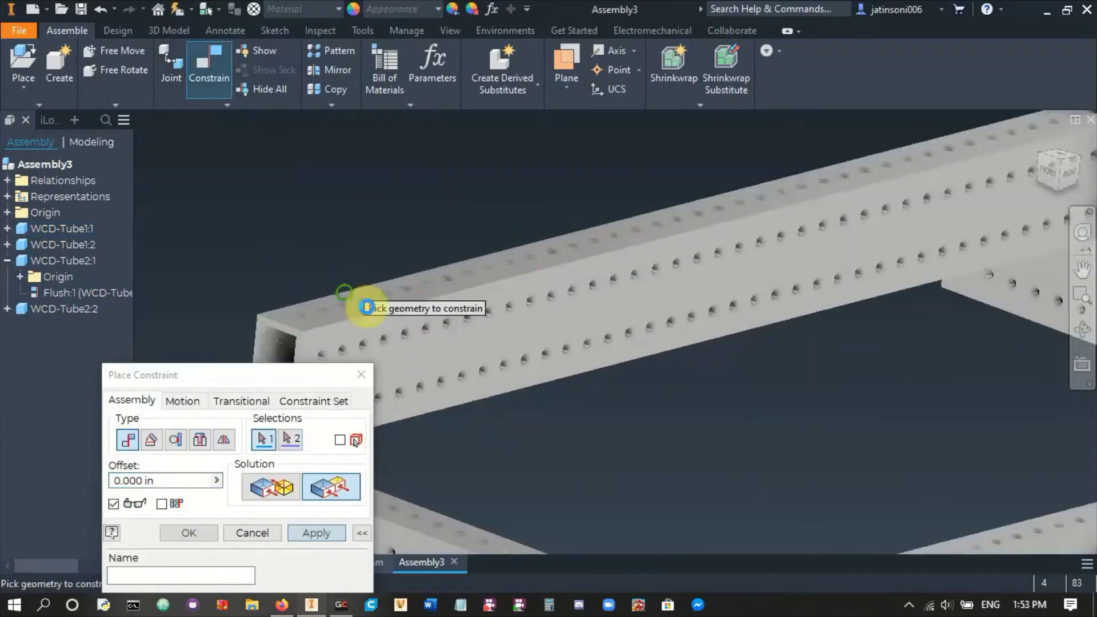
{"action": "middle_click_drag", "start_coordinate": [362, 304], "coordinate": [617, 269]}
{"action": "left_click", "coordinate": [618, 270]}
{"action": "scroll", "coordinate": [560, 294], "scroll_direction": "up", "scroll_amount": 4}
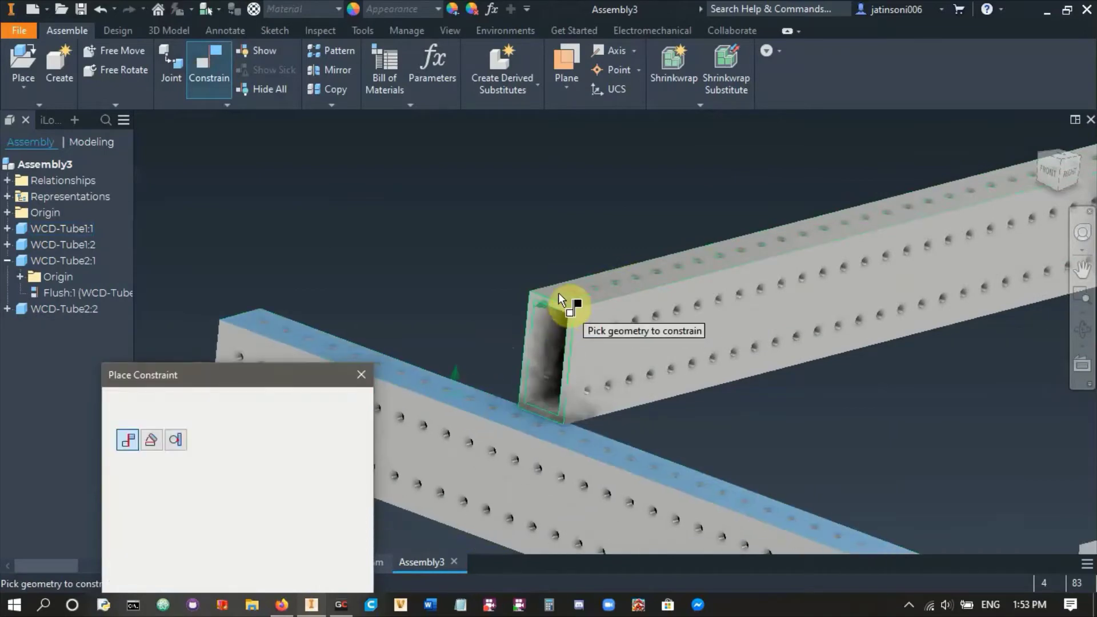
{"action": "left_click", "coordinate": [558, 291]}
{"action": "key", "text": "Return"}
- Constrain the top face of the second crosswise tube, WCD-Tube2:2, flush with the top face of WCD-Tube1:1
{"action": "scroll", "coordinate": [555, 331], "scroll_direction": "up", "scroll_amount": 5}
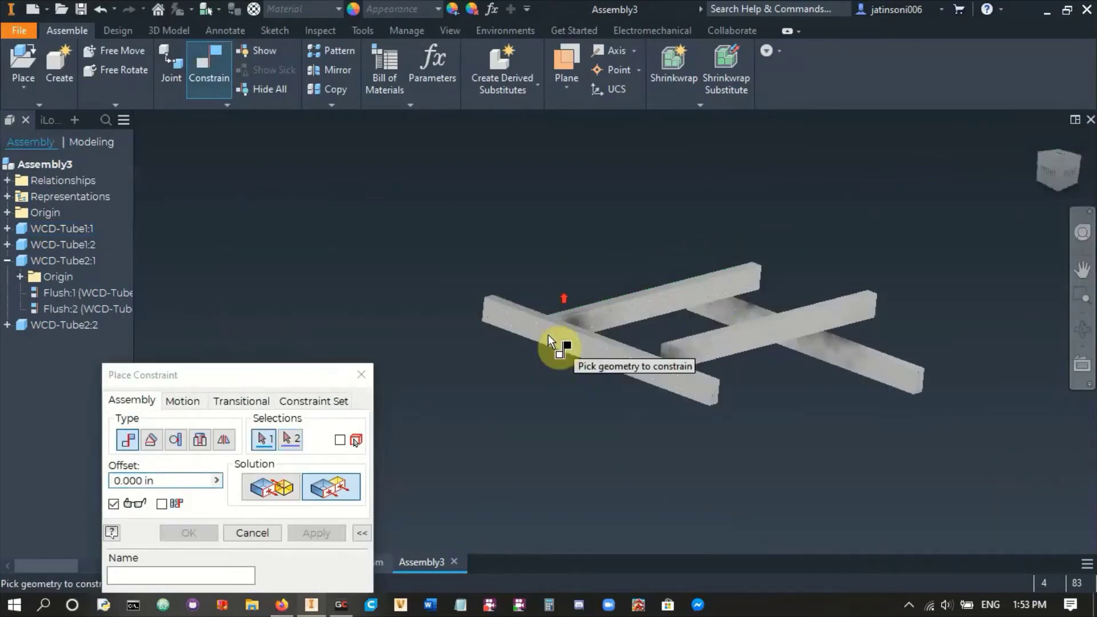
{"action": "scroll", "coordinate": [731, 302], "scroll_direction": "down", "scroll_amount": 5}
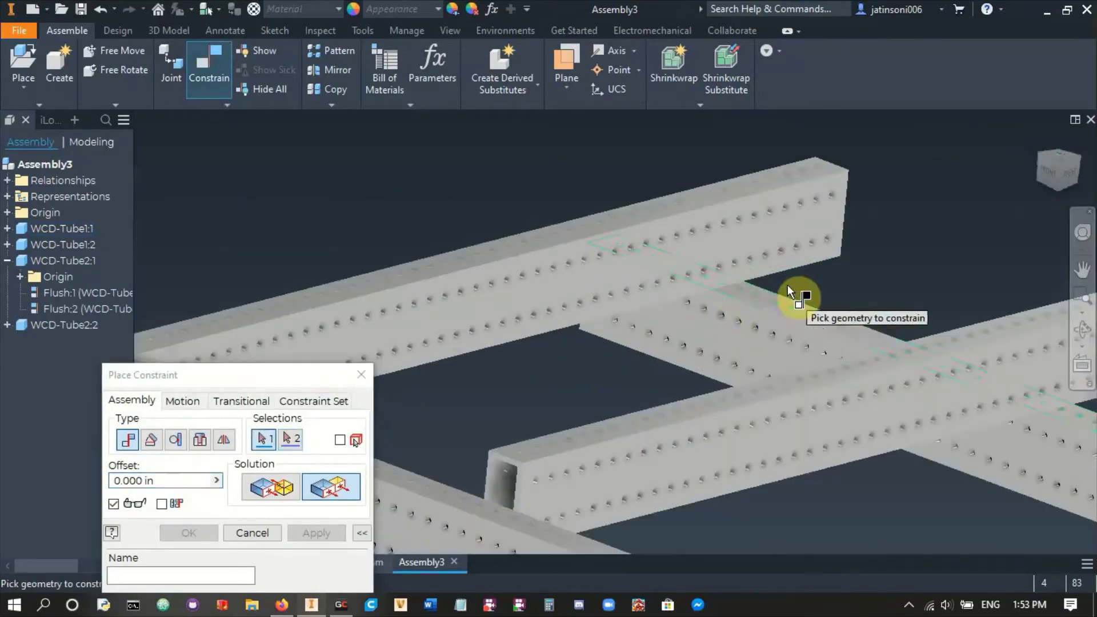
{"action": "left_click", "coordinate": [761, 294]}
{"action": "left_click", "coordinate": [705, 198]}
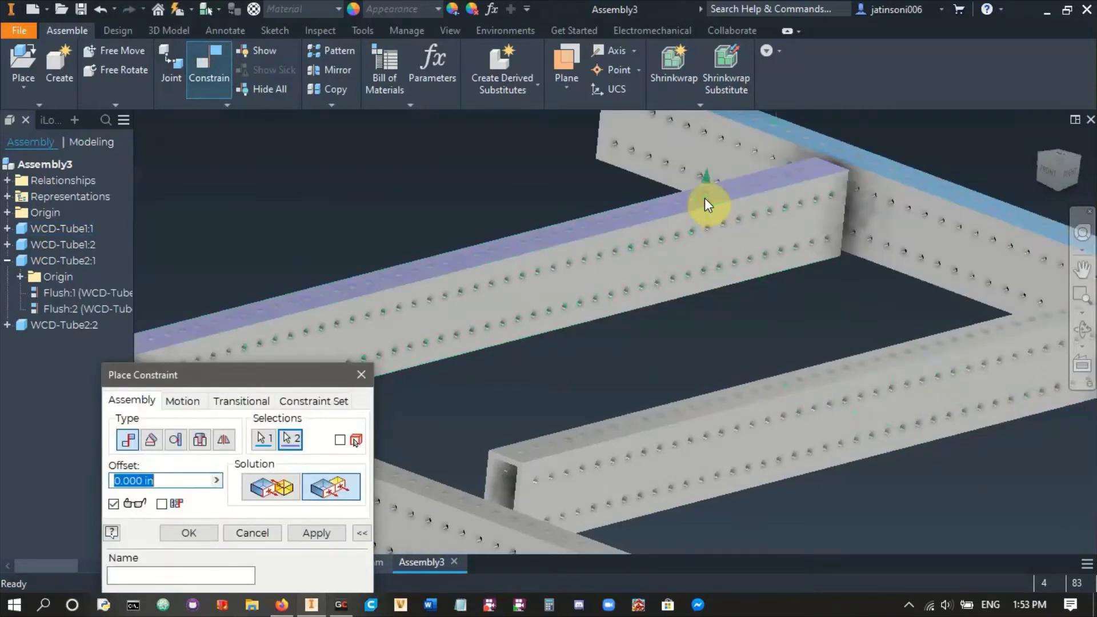
{"action": "key", "text": "Return"}
{"action": "scroll", "coordinate": [891, 277], "scroll_direction": "up", "scroll_amount": 5}
{"action": "scroll", "coordinate": [852, 249], "scroll_direction": "down", "scroll_amount": 8}
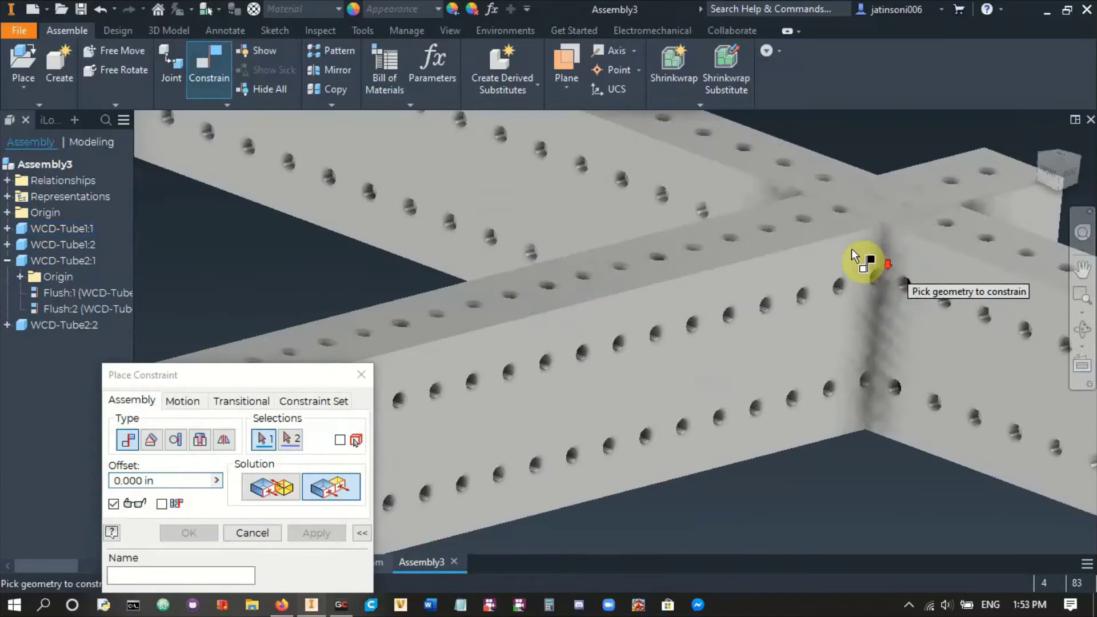
{"action": "left_click", "coordinate": [809, 229]}
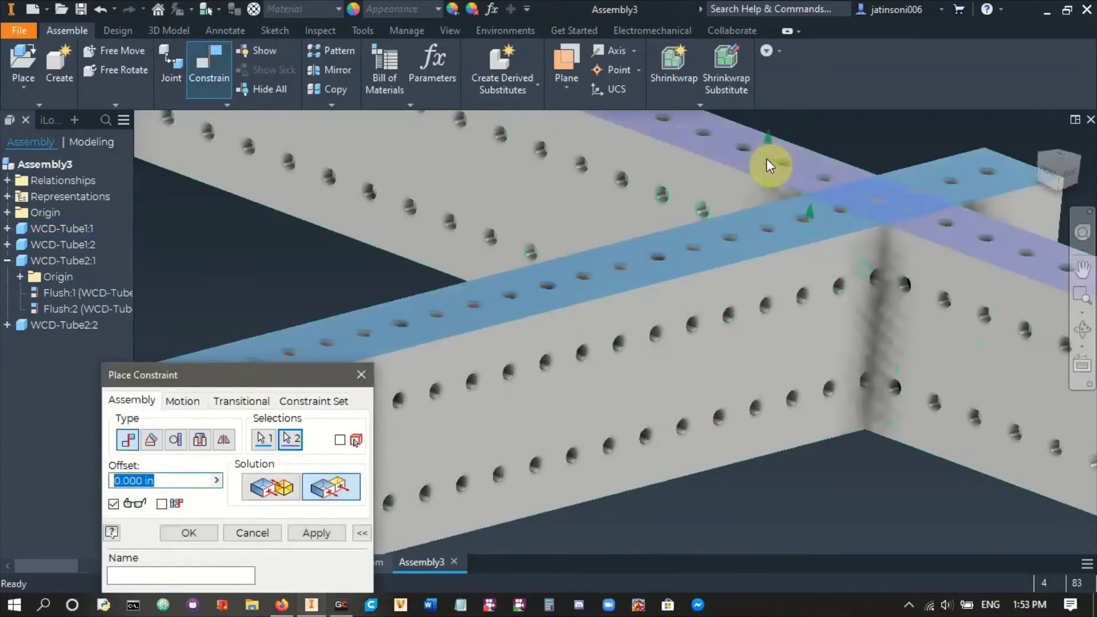
{"action": "left_click", "coordinate": [766, 159]}
{"action": "key", "text": "Escape"}
{"action": "scroll", "coordinate": [742, 277], "scroll_direction": "up", "scroll_amount": 6}
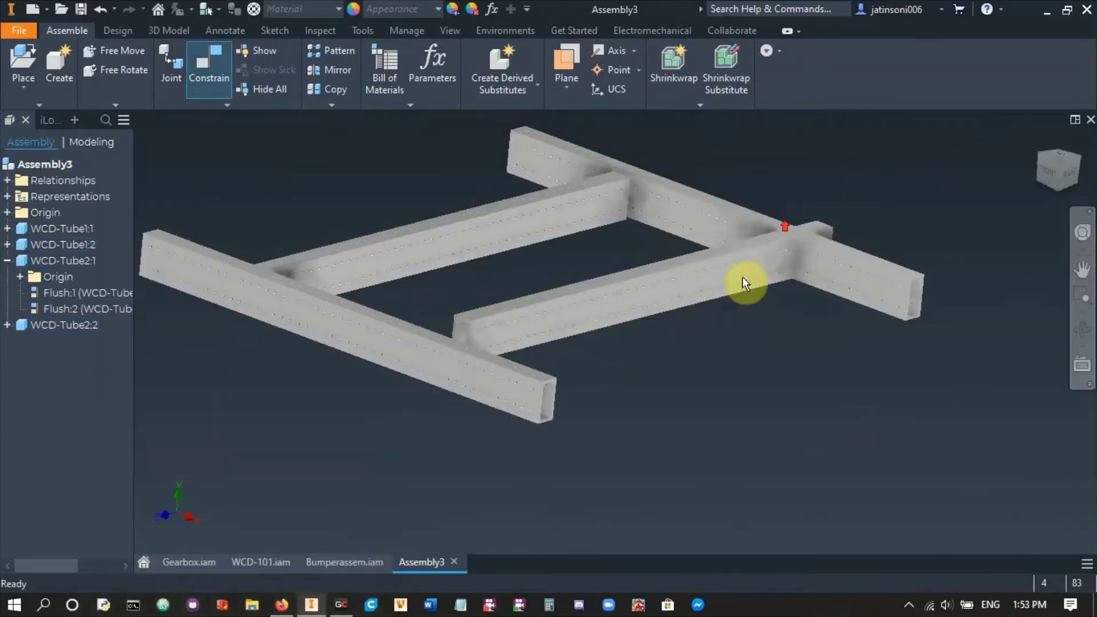
- Move the tubes apart in their shared plane so both crosswise WCD-Tube2 pieces clear the ends of the WCD-Tube1 pair
{"action": "left_click", "coordinate": [393, 336]}
{"action": "left_click", "coordinate": [514, 232]}
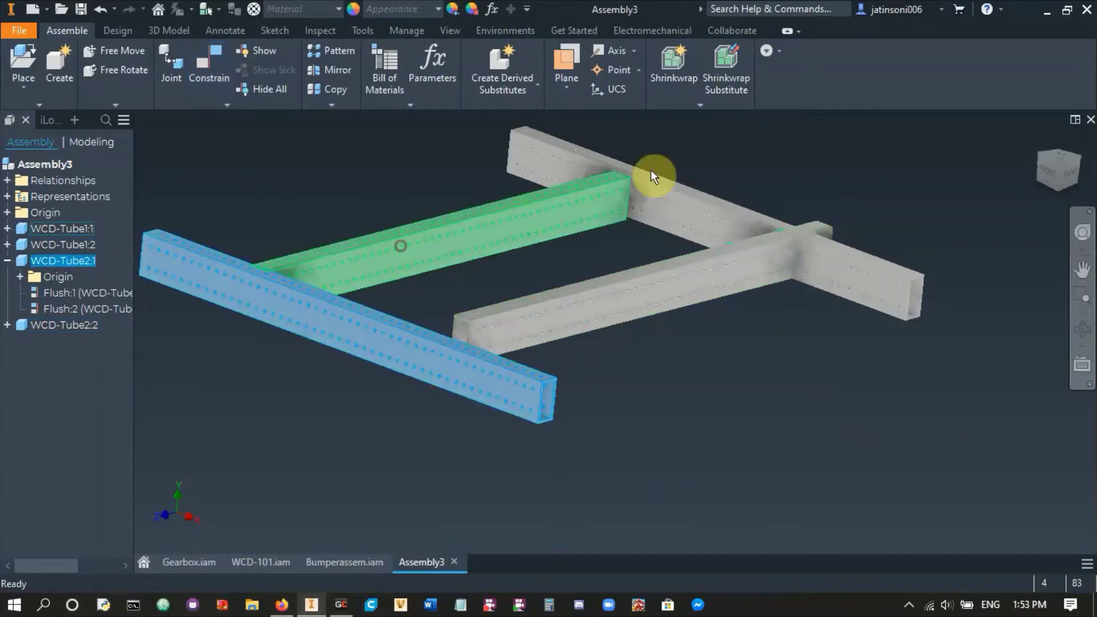
{"action": "left_click", "coordinate": [674, 200]}
{"action": "left_click_drag", "start_coordinate": [632, 311], "coordinate": [846, 313]}
{"action": "left_click_drag", "start_coordinate": [632, 372], "coordinate": [568, 369]}
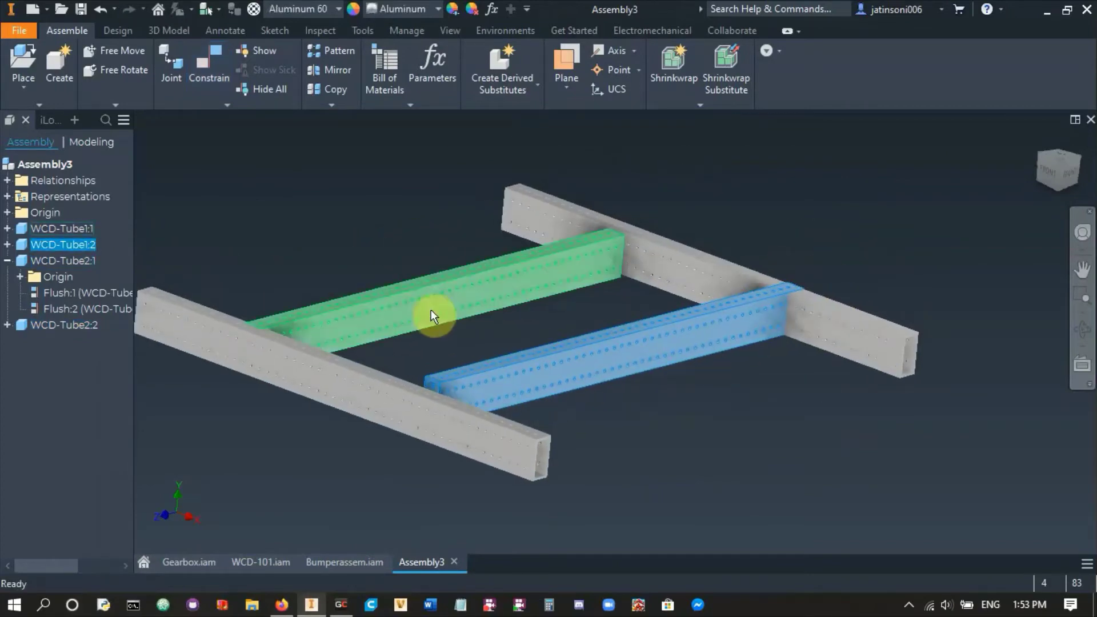
{"action": "left_click_drag", "start_coordinate": [430, 310], "coordinate": [764, 181]}
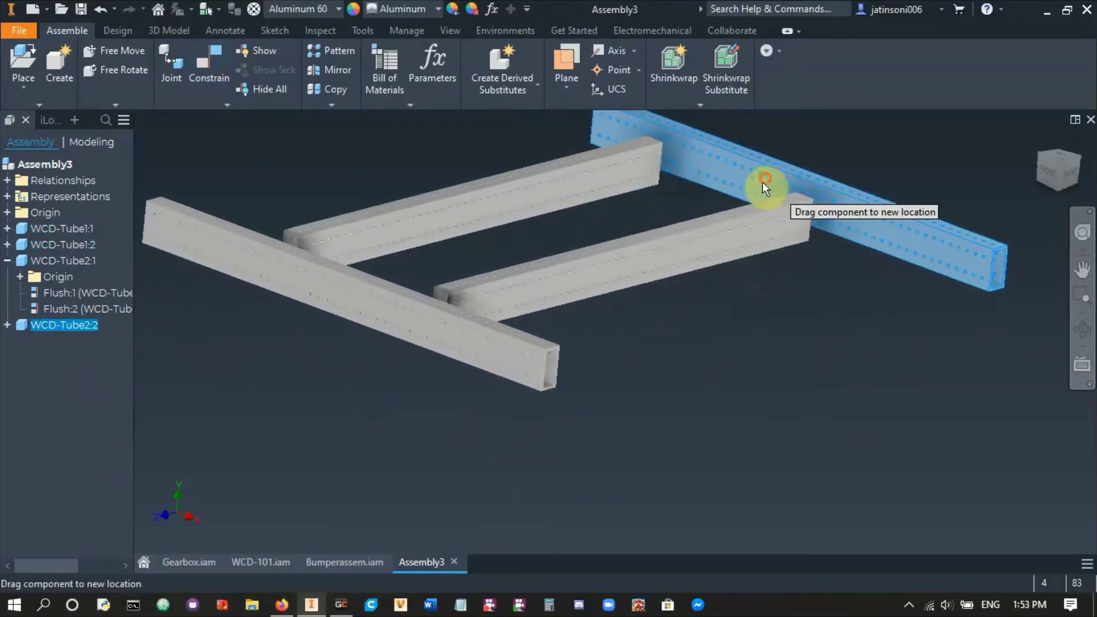
{"action": "scroll", "coordinate": [664, 375], "scroll_direction": "down", "scroll_amount": 3}
{"action": "middle_click_drag", "start_coordinate": [664, 375], "coordinate": [689, 363], "text": "shift"}
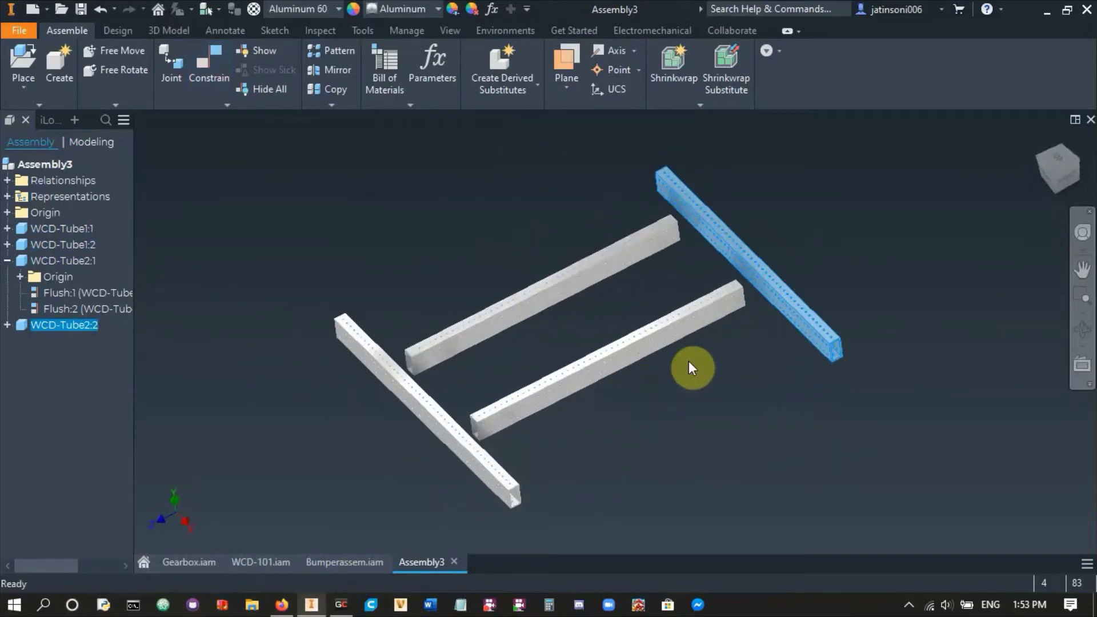
{"action": "left_click", "coordinate": [705, 401]}
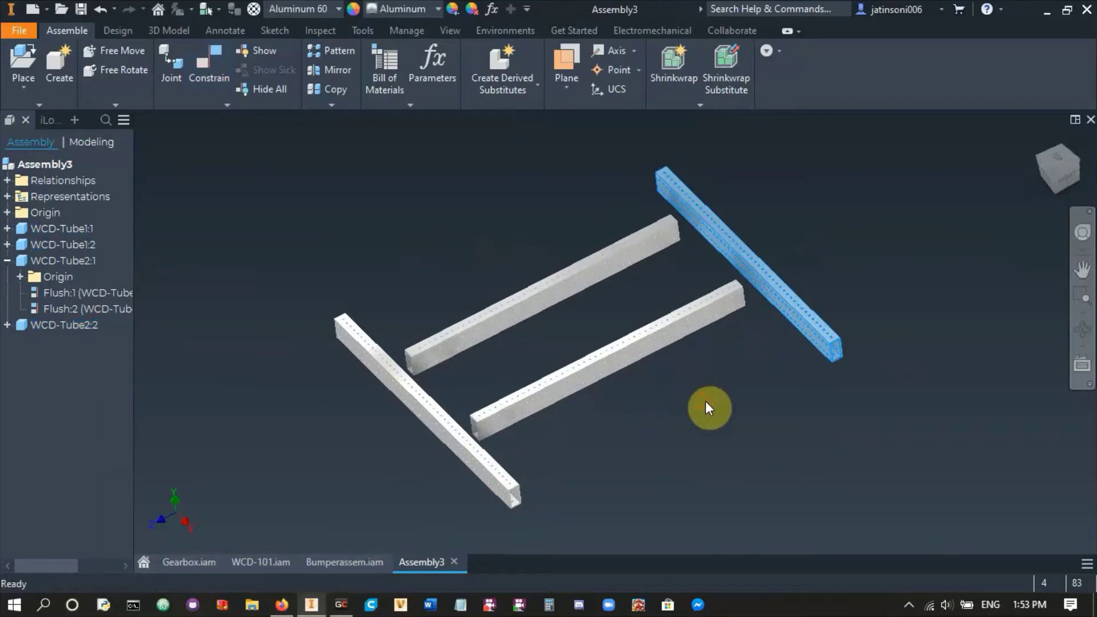
- Mate the inner side face of WCD-Tube2:2 to the facing end of WCD-Tube1:2 at zero offset
{"action": "key", "text": "c"}
{"action": "scroll", "coordinate": [755, 317], "scroll_direction": "up", "scroll_amount": 3}
{"action": "scroll", "coordinate": [756, 317], "scroll_direction": "up", "scroll_amount": 5}
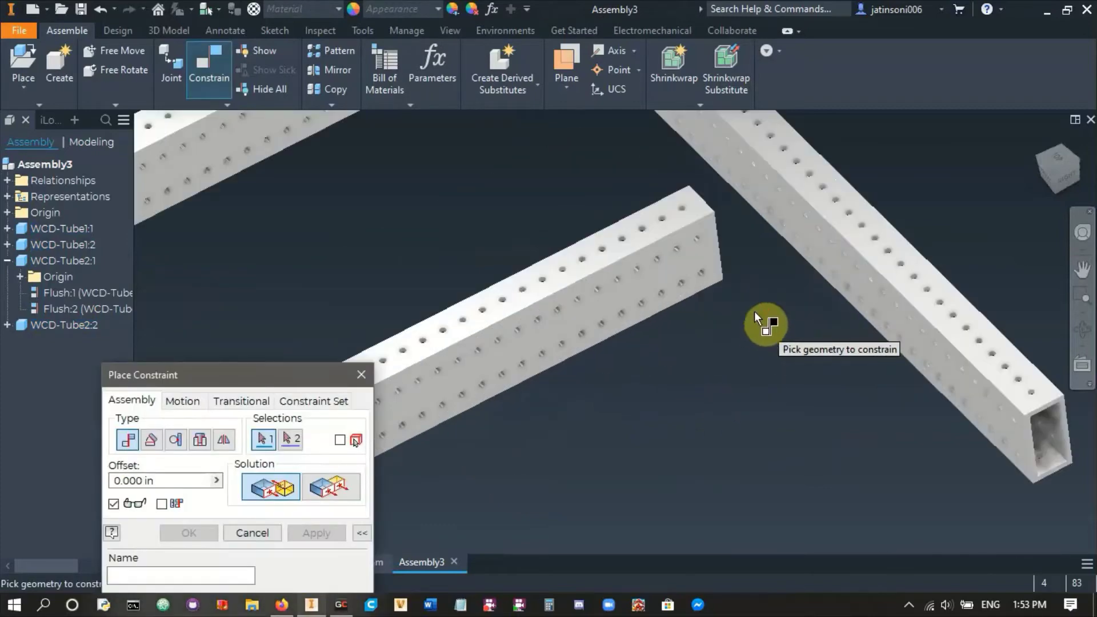
{"action": "left_click", "coordinate": [795, 225]}
{"action": "scroll", "coordinate": [796, 225], "scroll_direction": "down", "scroll_amount": 5}
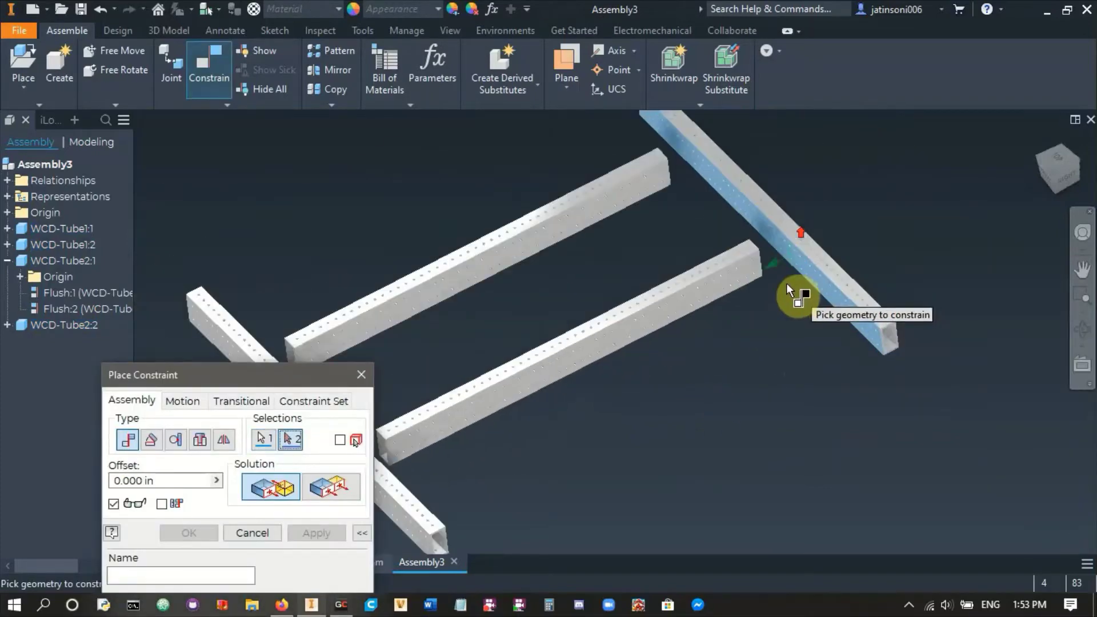
{"action": "middle_click_drag", "start_coordinate": [796, 296], "coordinate": [694, 299], "text": "shift"}
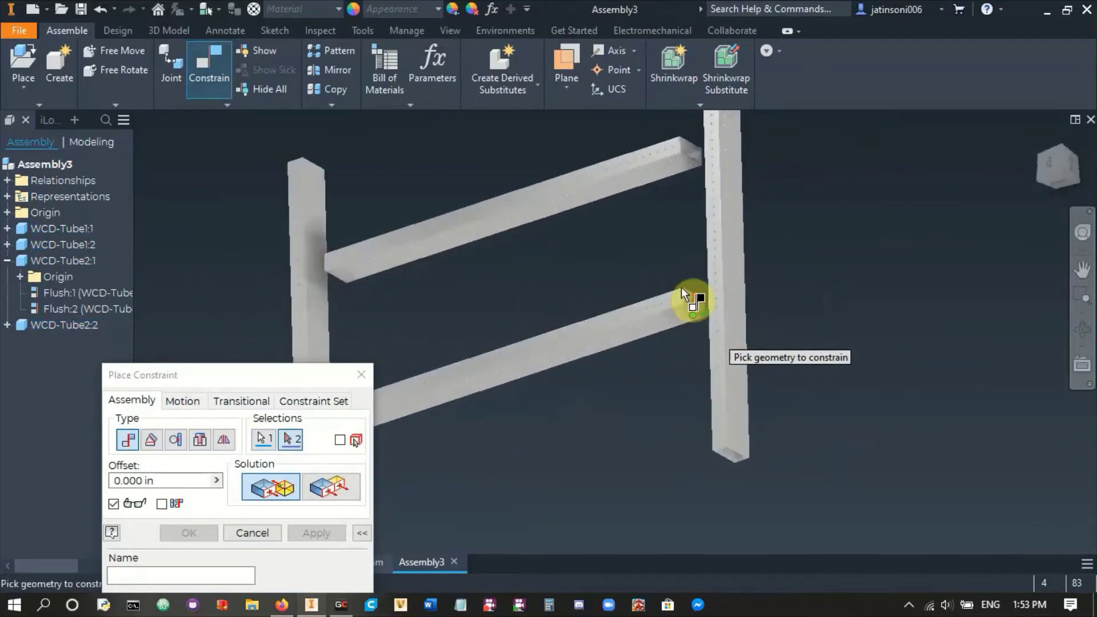
{"action": "scroll", "coordinate": [703, 337], "scroll_direction": "up", "scroll_amount": 6}
{"action": "scroll", "coordinate": [685, 338], "scroll_direction": "down", "scroll_amount": 6}
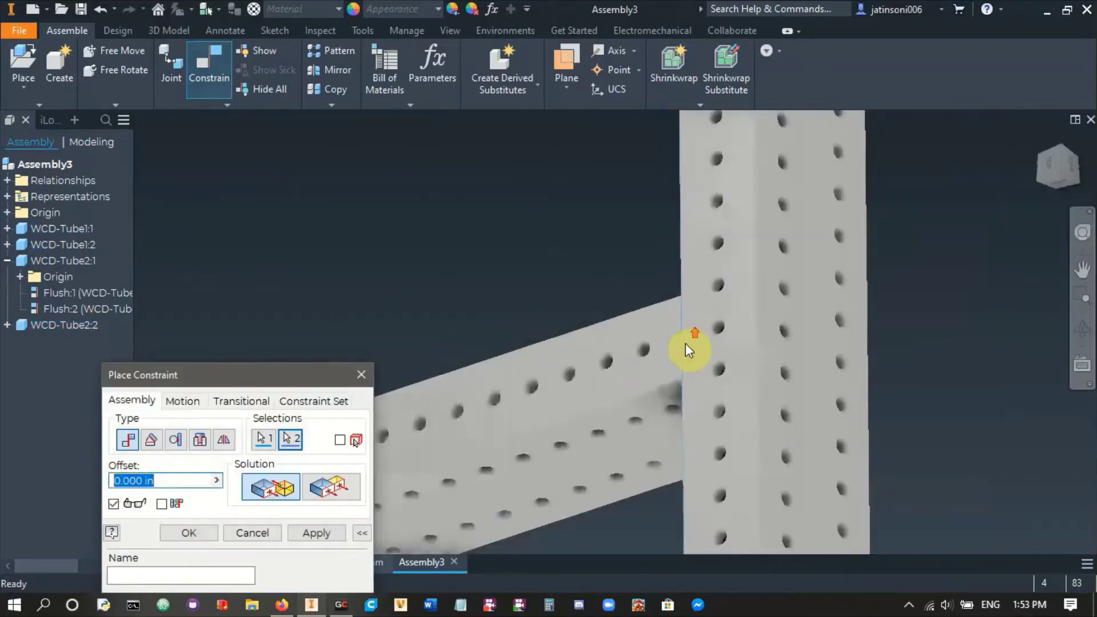
{"action": "scroll", "coordinate": [700, 369], "scroll_direction": "down", "scroll_amount": 3}
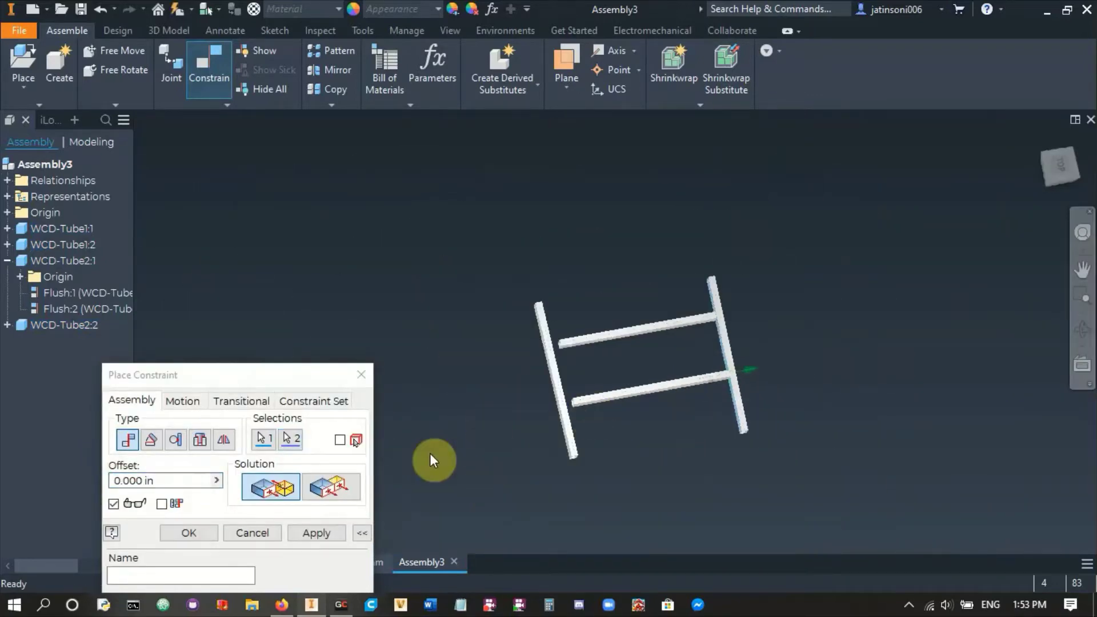
{"action": "left_click", "coordinate": [316, 533]}
- Mate the free end of WCD-Tube1:2 to the inner side face of WCD-Tube2:1 and finish constraining
{"action": "scroll", "coordinate": [673, 307], "scroll_direction": "up", "scroll_amount": 5}
{"action": "scroll", "coordinate": [674, 308], "scroll_direction": "up", "scroll_amount": 3}
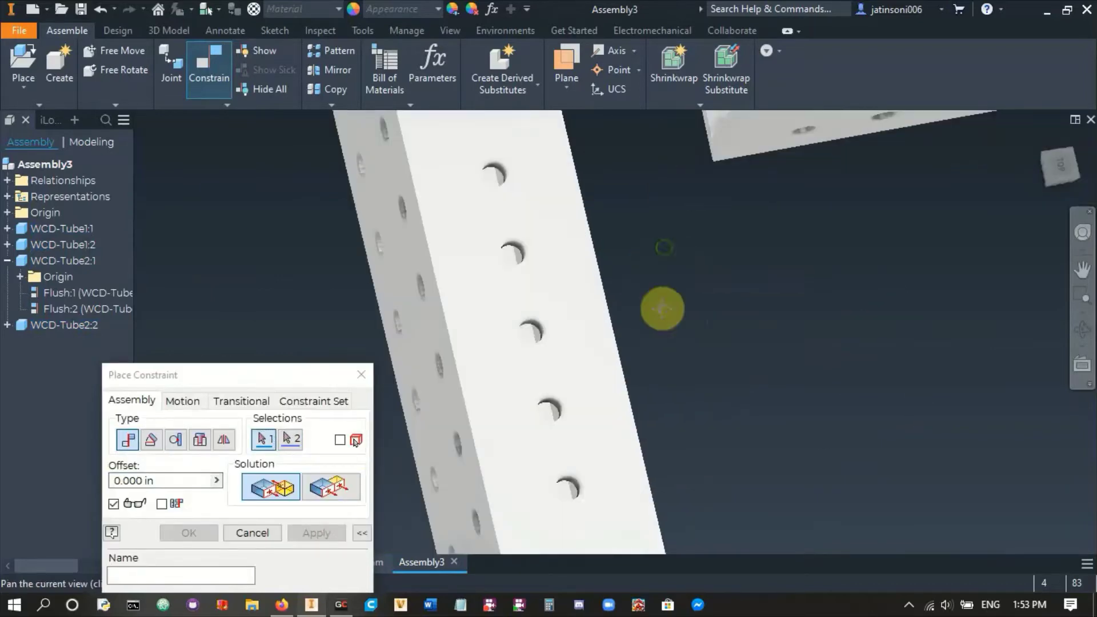
{"action": "left_click", "coordinate": [708, 262]}
{"action": "scroll", "coordinate": [711, 331], "scroll_direction": "down", "scroll_amount": 3}
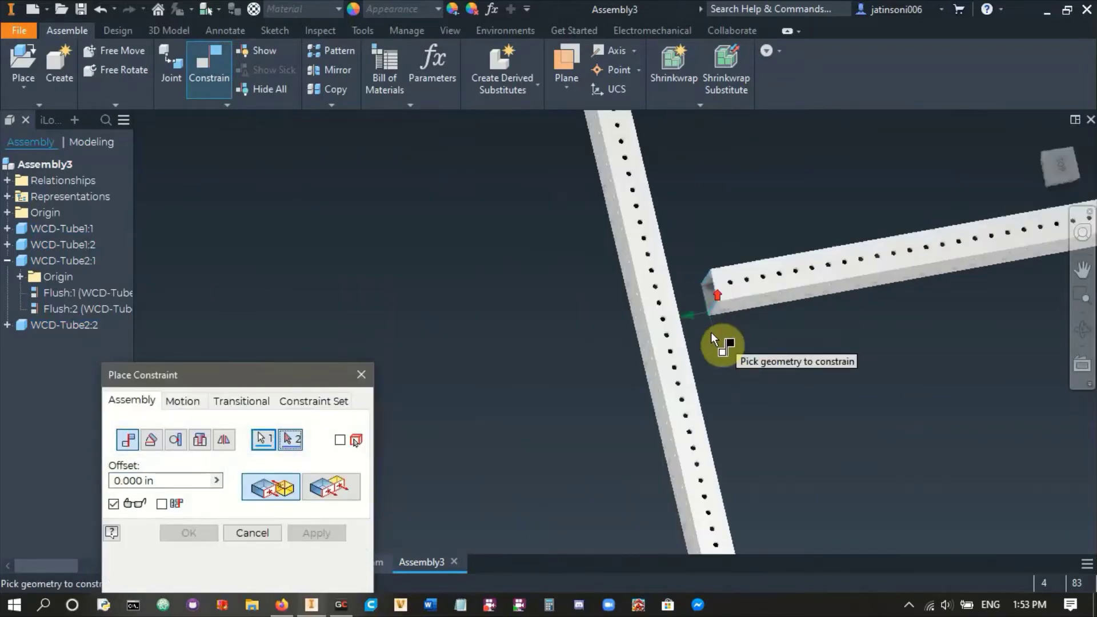
{"action": "scroll", "coordinate": [661, 337], "scroll_direction": "up", "scroll_amount": 5}
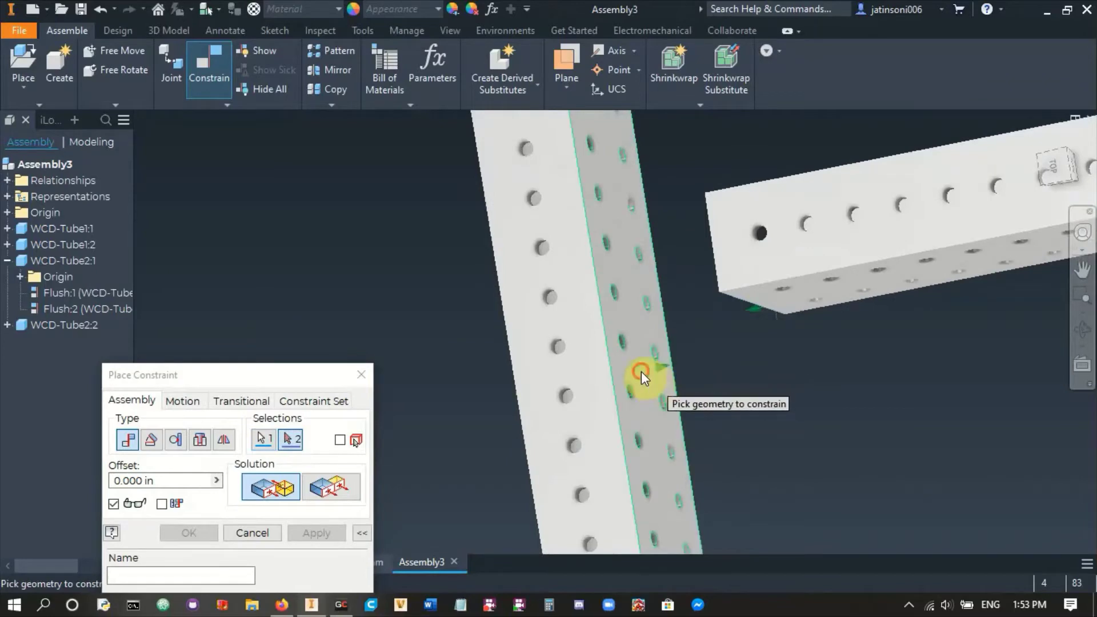
{"action": "left_click", "coordinate": [641, 372]}
{"action": "scroll", "coordinate": [641, 373], "scroll_direction": "down", "scroll_amount": 6}
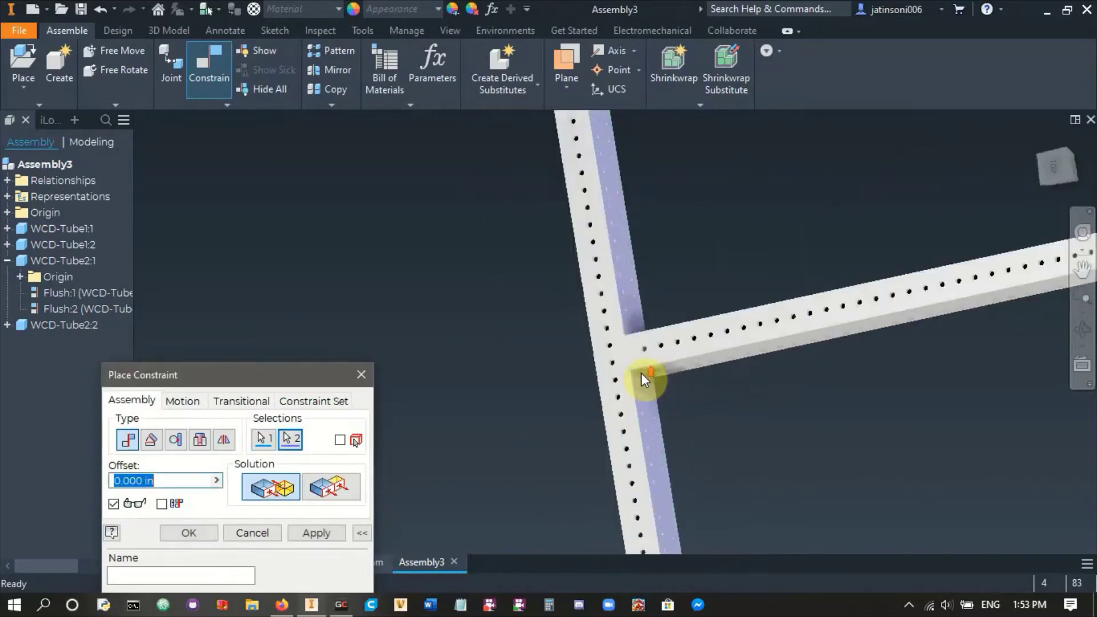
{"action": "left_click", "coordinate": [315, 534]}
{"action": "scroll", "coordinate": [745, 372], "scroll_direction": "up", "scroll_amount": 5}
{"action": "scroll", "coordinate": [684, 355], "scroll_direction": "down", "scroll_amount": 3}
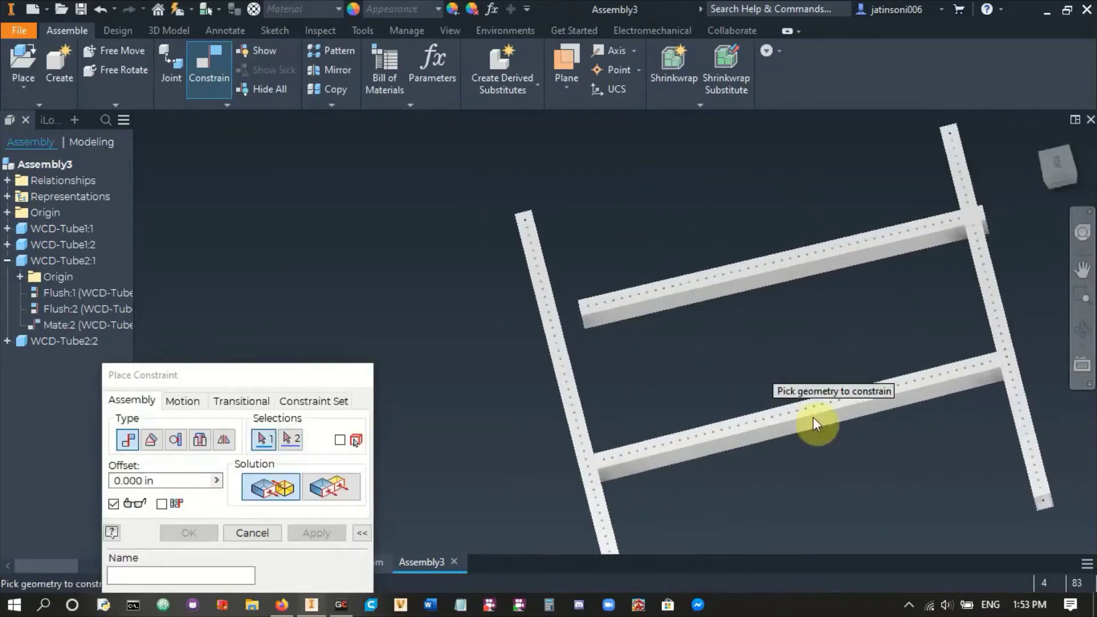
{"action": "key", "text": "Escape"}
- Shift the loose WCD-Tube1:1 away from WCD-Tube1:2 and expand the origin geometry of both WCD-Tube1 instances
{"action": "mouse_move", "coordinate": [804, 258]}
{"action": "left_mouse_down"}
{"action": "mouse_move", "coordinate": [793, 252]}
{"action": "mouse_move", "coordinate": [807, 243]}
{"action": "left_mouse_up"}
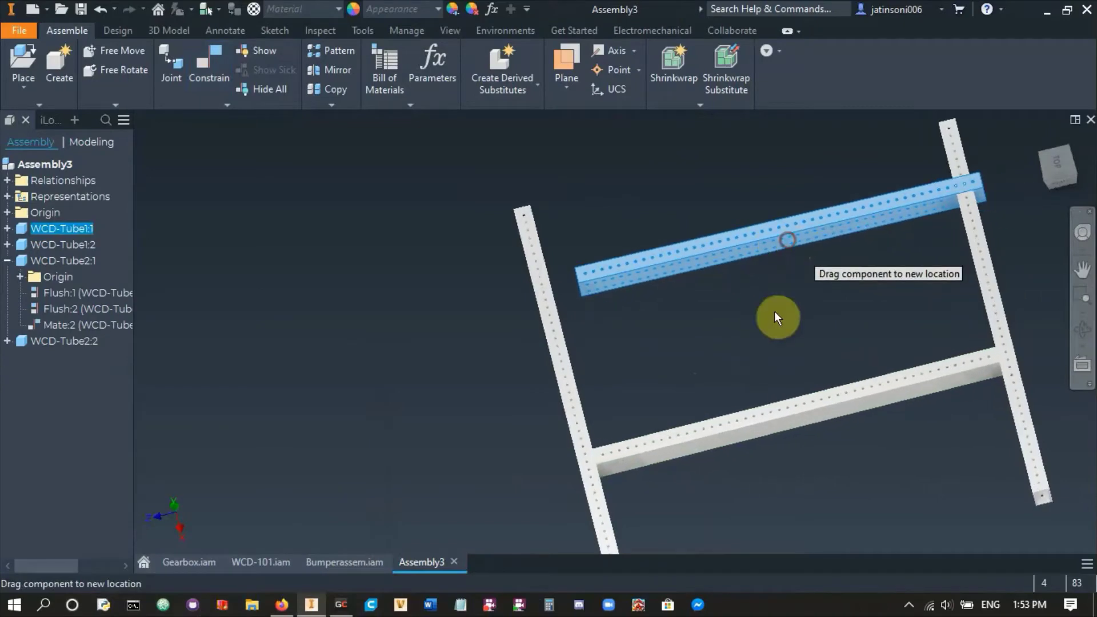
{"action": "middle_click_drag", "start_coordinate": [774, 314], "coordinate": [451, 343], "text": "shift"}
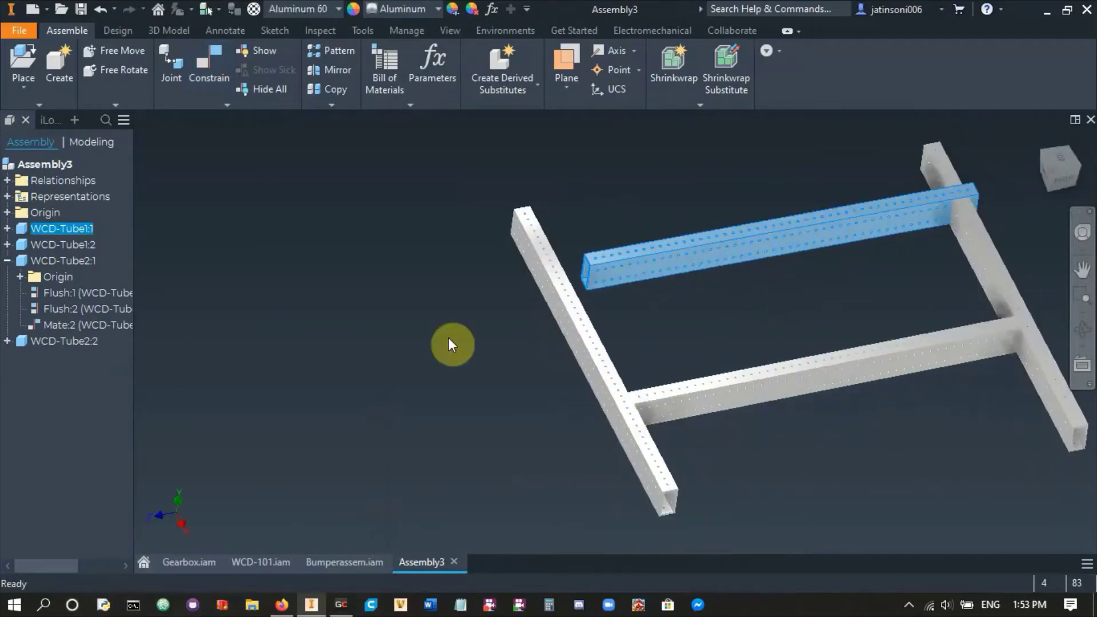
{"action": "left_click", "coordinate": [7, 244]}
{"action": "left_click", "coordinate": [7, 228]}
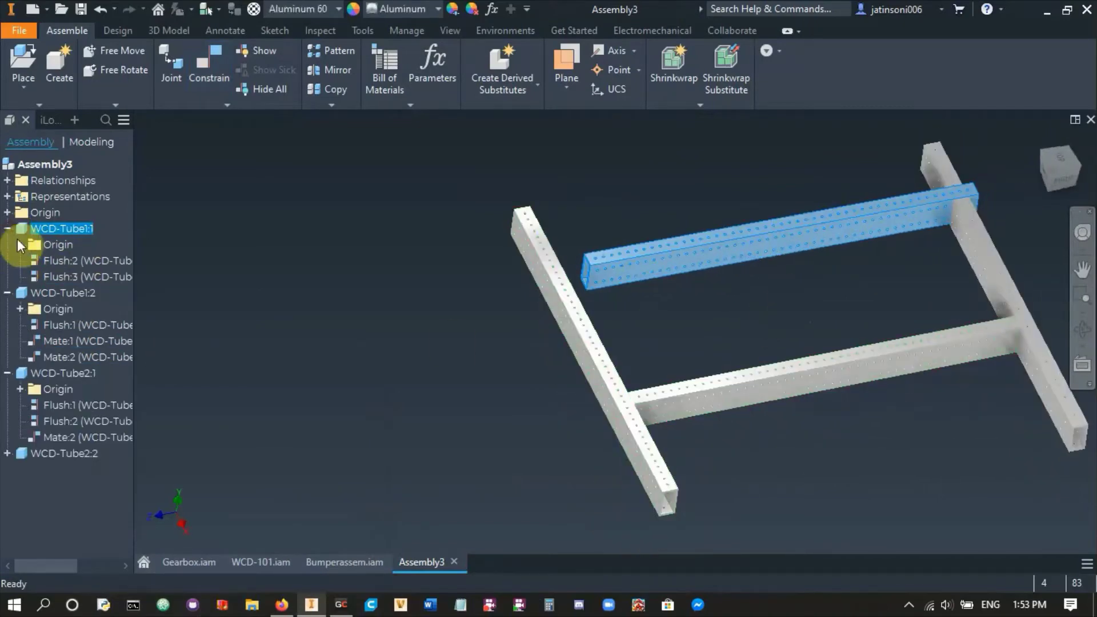
{"action": "left_click", "coordinate": [20, 245]}
{"action": "left_click", "coordinate": [19, 420]}
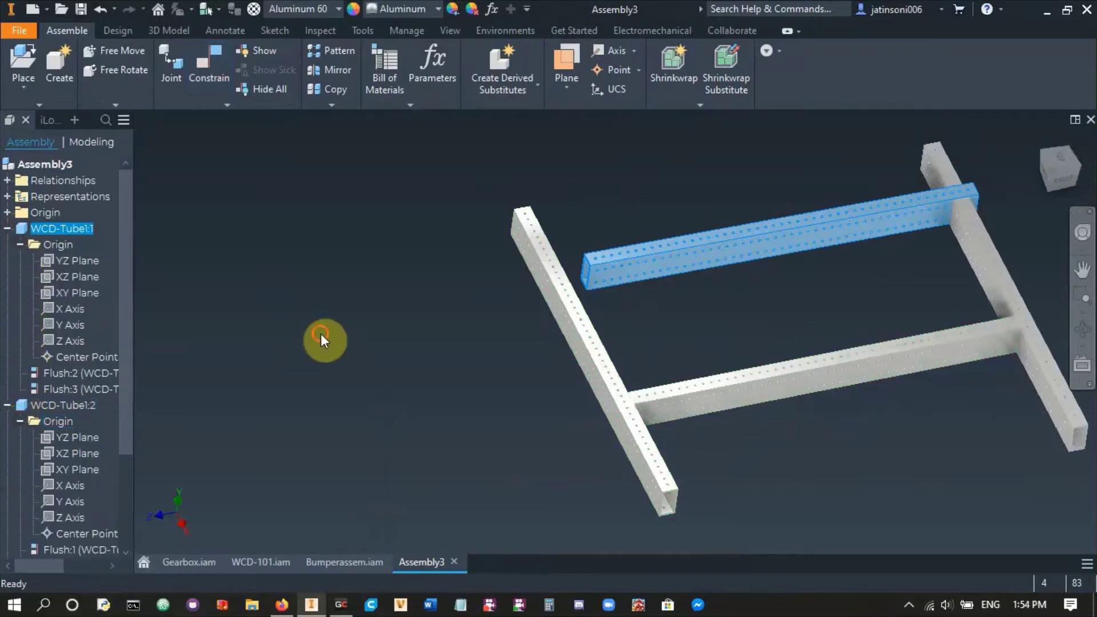
{"action": "left_click", "coordinate": [321, 334]}
- Mate the XY planes of WCD-Tube1:1 and WCD-Tube1:2 at zero offset, and slide WCD-Tube1:1 away along the crosswise tubes
{"action": "left_click", "coordinate": [209, 74]}
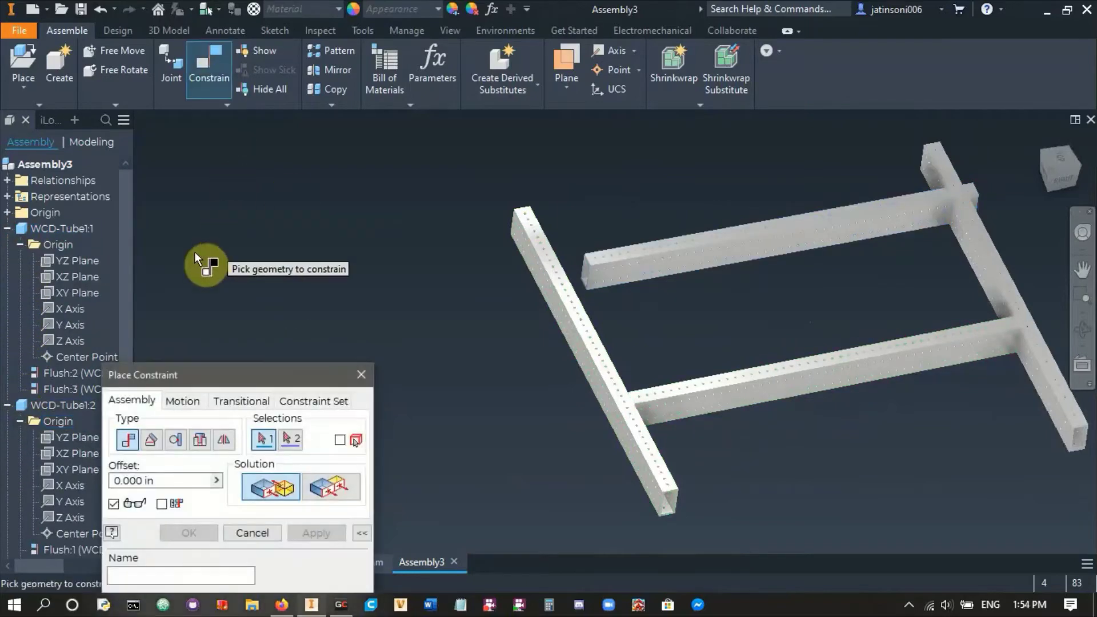
{"action": "left_click", "coordinate": [71, 293]}
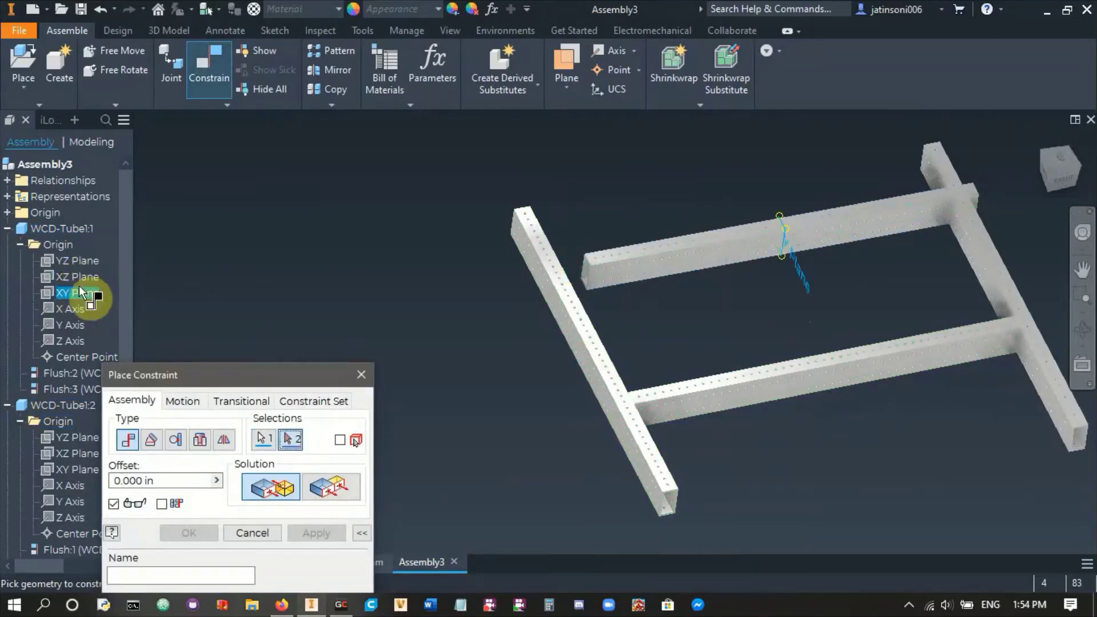
{"action": "left_click", "coordinate": [82, 470]}
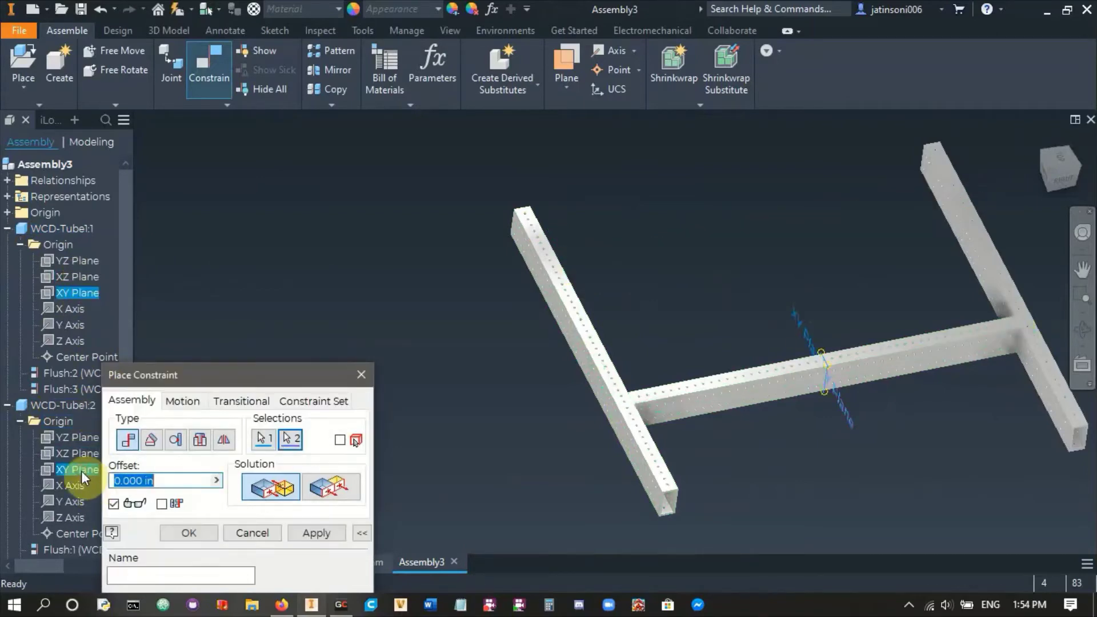
{"action": "left_click", "coordinate": [322, 533]}
{"action": "key", "text": "Escape"}
{"action": "left_click_drag", "start_coordinate": [725, 368], "coordinate": [657, 216]}
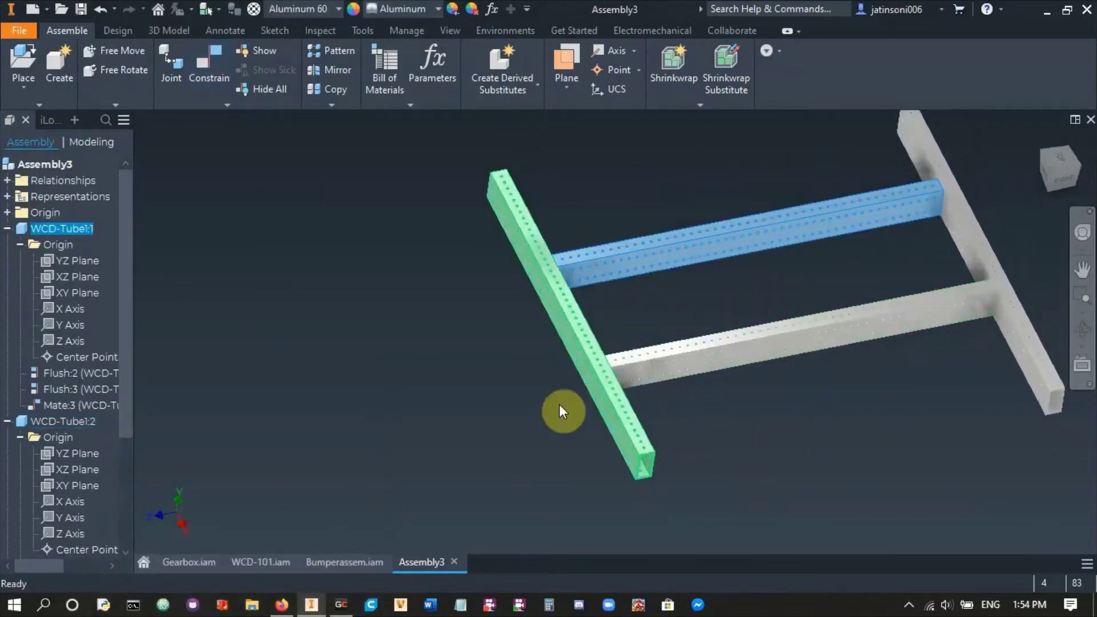
- Shift the whole frame to test its remaining freedom of movement and inspect the end of the side tube
{"action": "left_click_drag", "start_coordinate": [576, 361], "coordinate": [604, 405]}
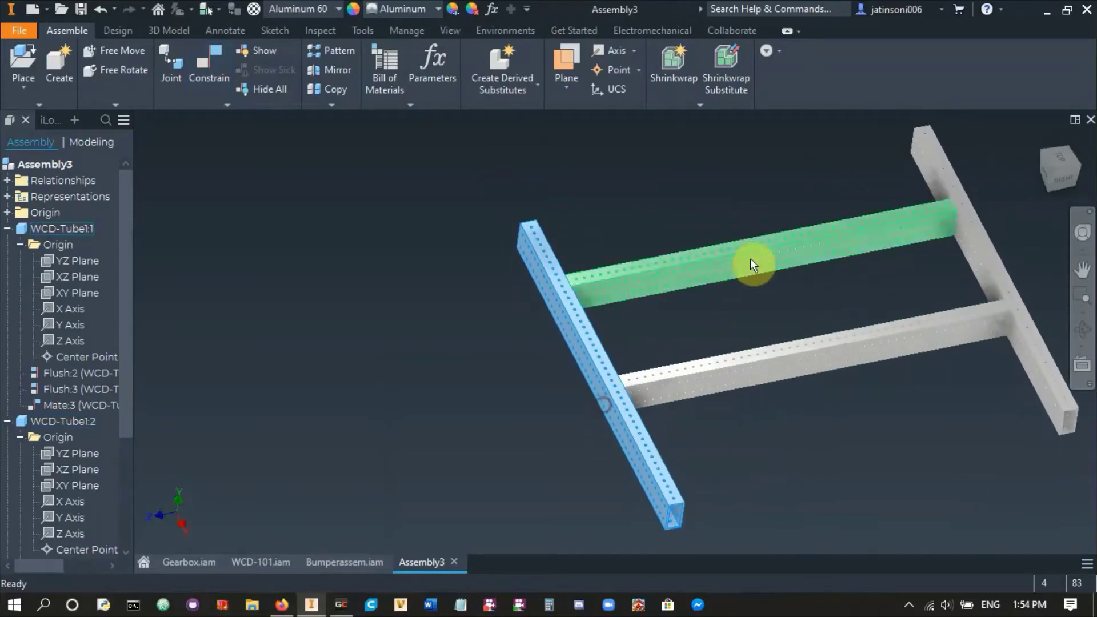
{"action": "scroll", "coordinate": [561, 290], "scroll_direction": "up", "scroll_amount": 2}
{"action": "scroll", "coordinate": [561, 290], "scroll_direction": "down", "scroll_amount": 4}
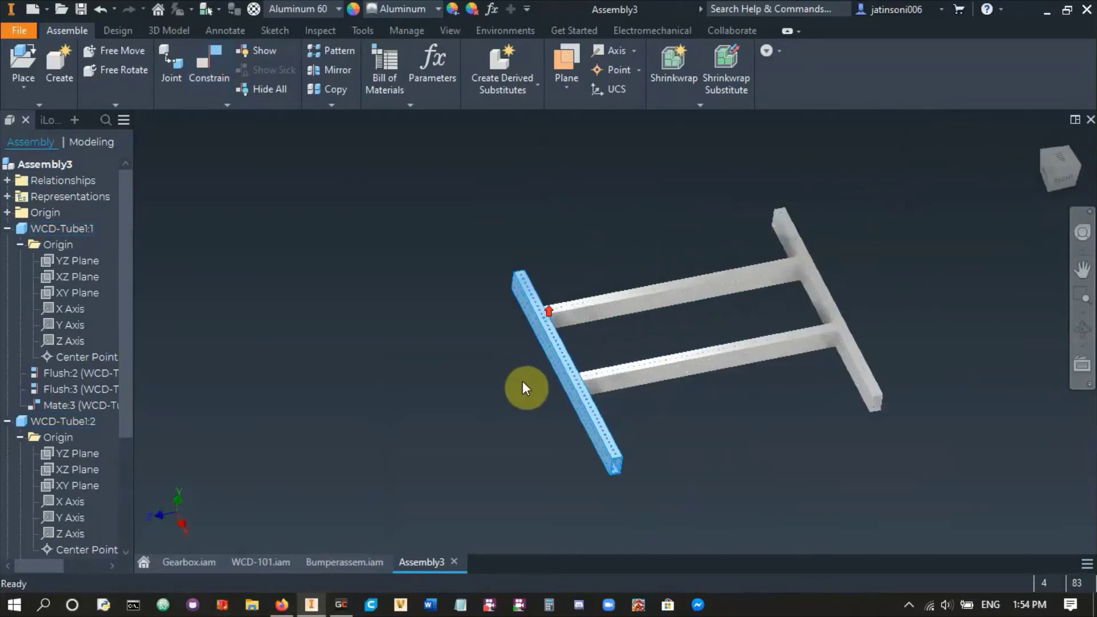
{"action": "scroll", "coordinate": [632, 447], "scroll_direction": "up", "scroll_amount": 5}
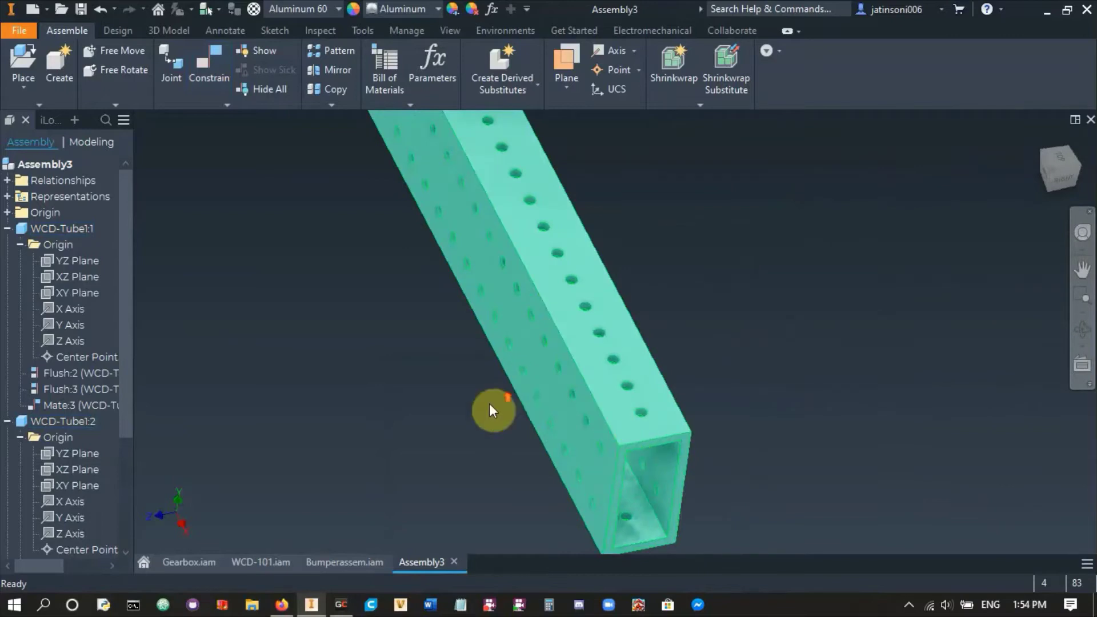
{"action": "scroll", "coordinate": [489, 409], "scroll_direction": "down", "scroll_amount": 6}
{"action": "left_click", "coordinate": [634, 362]}
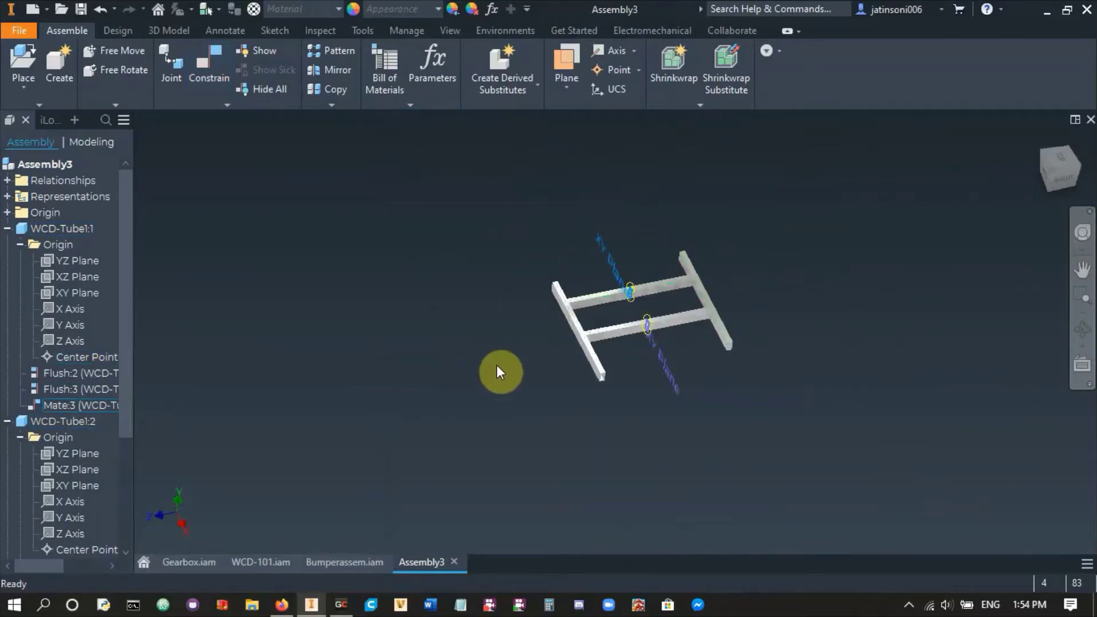
- Expand the assembly's origin geometry and mate its XY plane to the XY plane of WCD-Tube1:1 at zero offset
{"action": "left_click", "coordinate": [7, 212]}
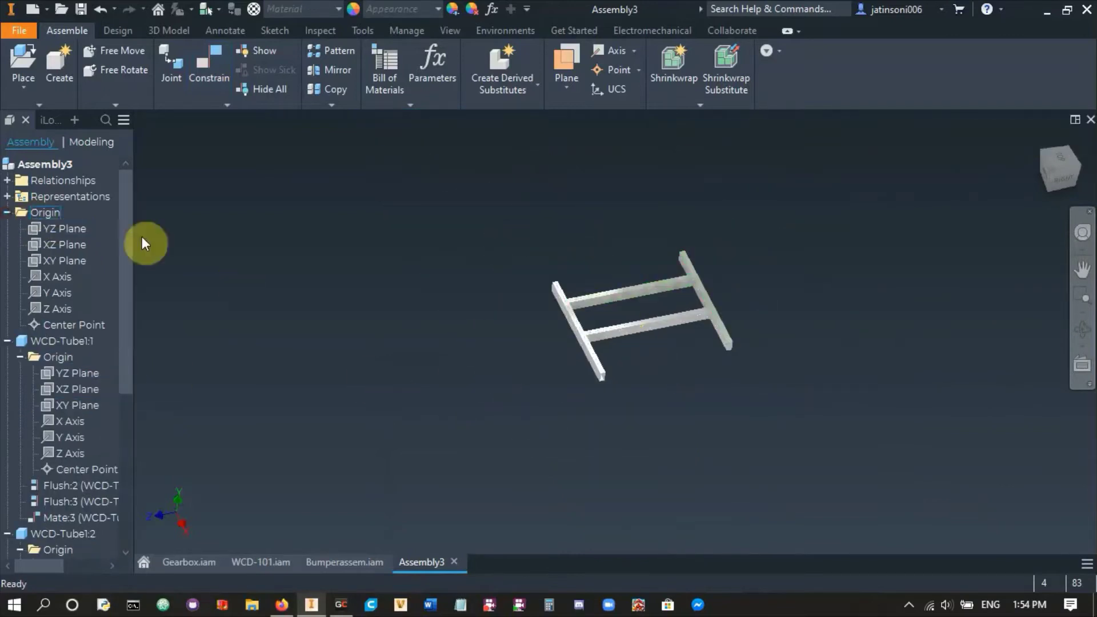
{"action": "mouse_move", "coordinate": [609, 331]}
{"action": "left_mouse_down"}
{"action": "mouse_move", "coordinate": [589, 277]}
{"action": "mouse_move", "coordinate": [605, 333]}
{"action": "mouse_move", "coordinate": [597, 360]}
{"action": "mouse_move", "coordinate": [600, 350]}
{"action": "left_mouse_up"}
{"action": "left_click", "coordinate": [355, 331]}
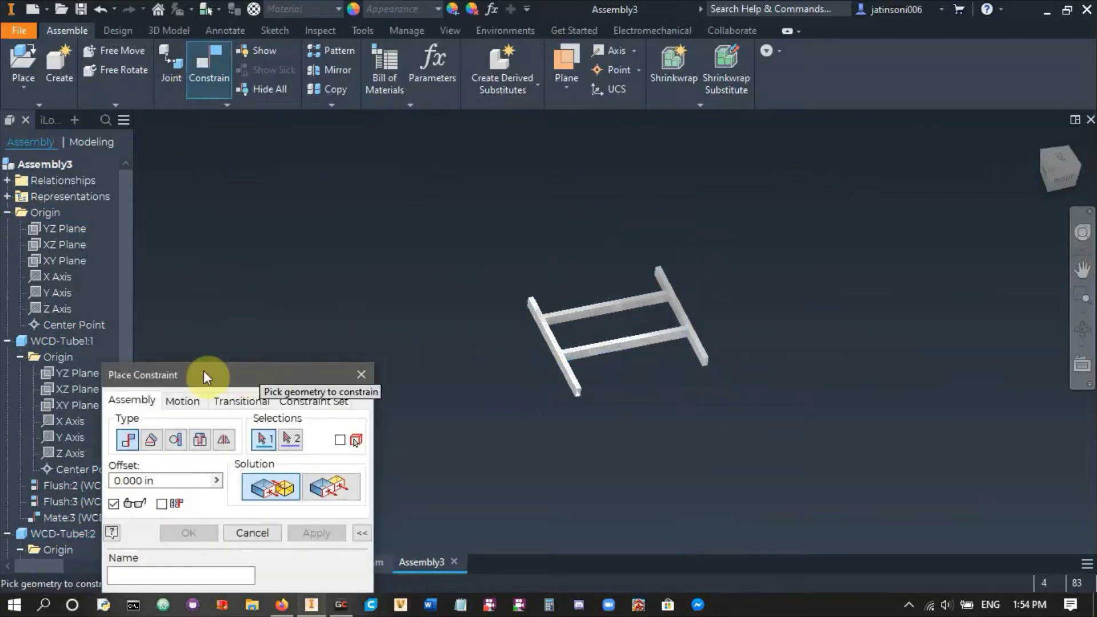
{"action": "left_click", "coordinate": [79, 263]}
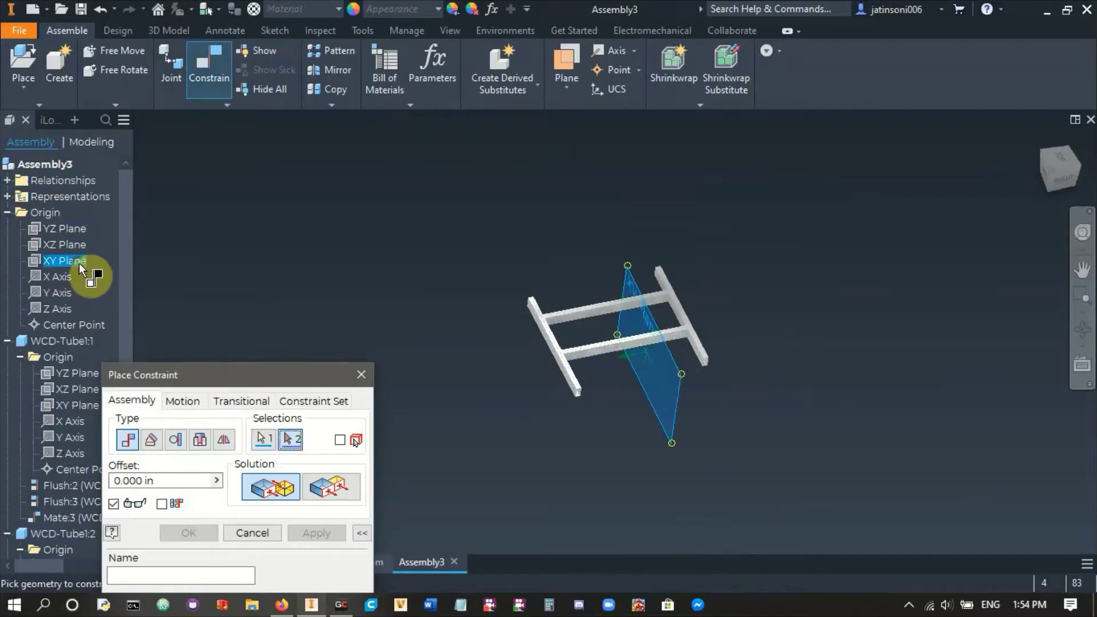
{"action": "scroll", "coordinate": [38, 331], "scroll_direction": "down", "scroll_amount": 2}
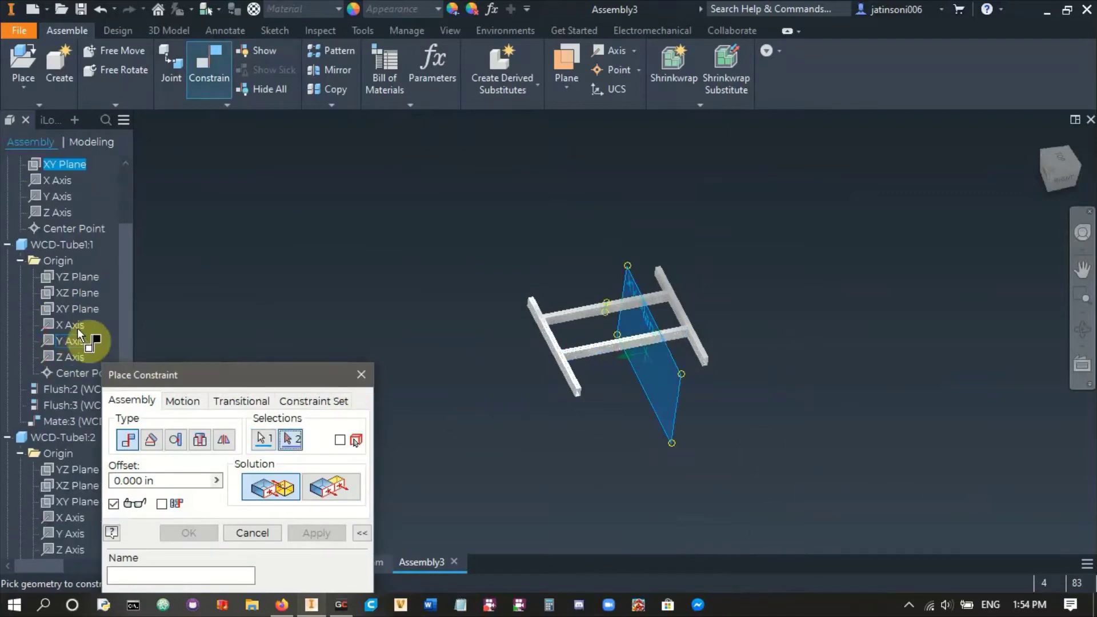
{"action": "left_click", "coordinate": [79, 309]}
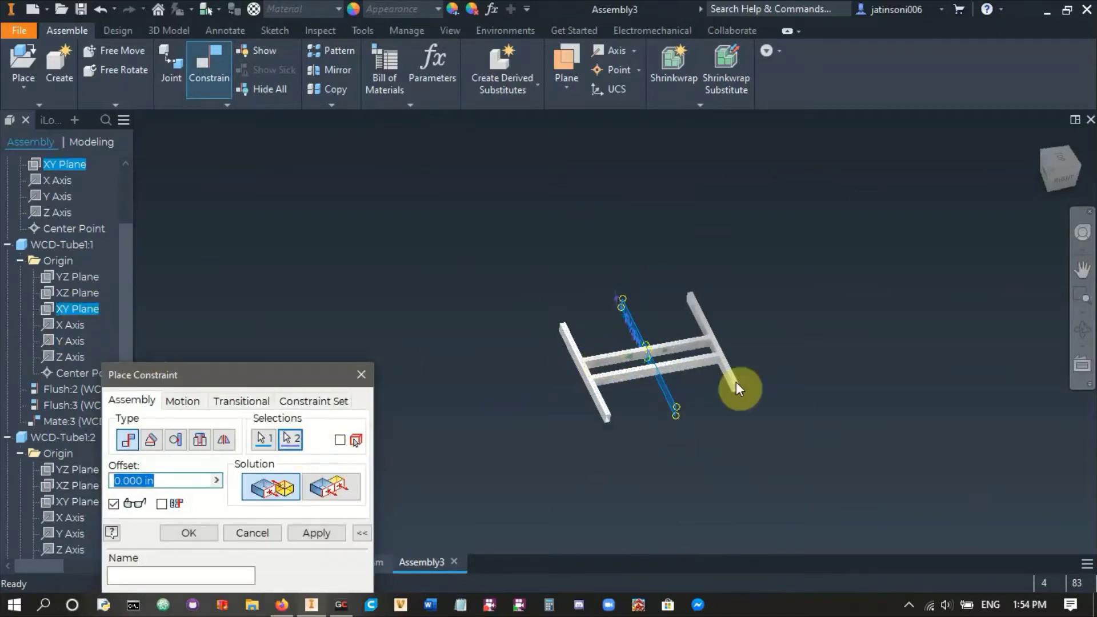
{"action": "left_click", "coordinate": [320, 531]}
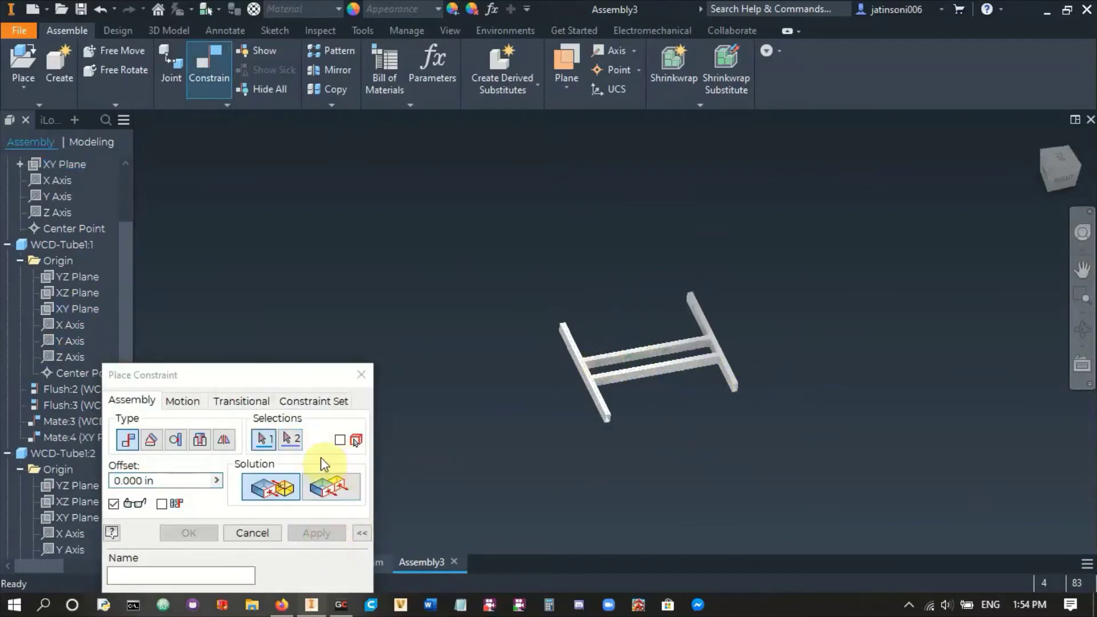
- Constrain the assembly's YZ plane flush with the XY plane of WCD-Tube2:1 at zero offset, and finish constraining
{"action": "scroll", "coordinate": [106, 320], "scroll_direction": "up", "scroll_amount": 2}
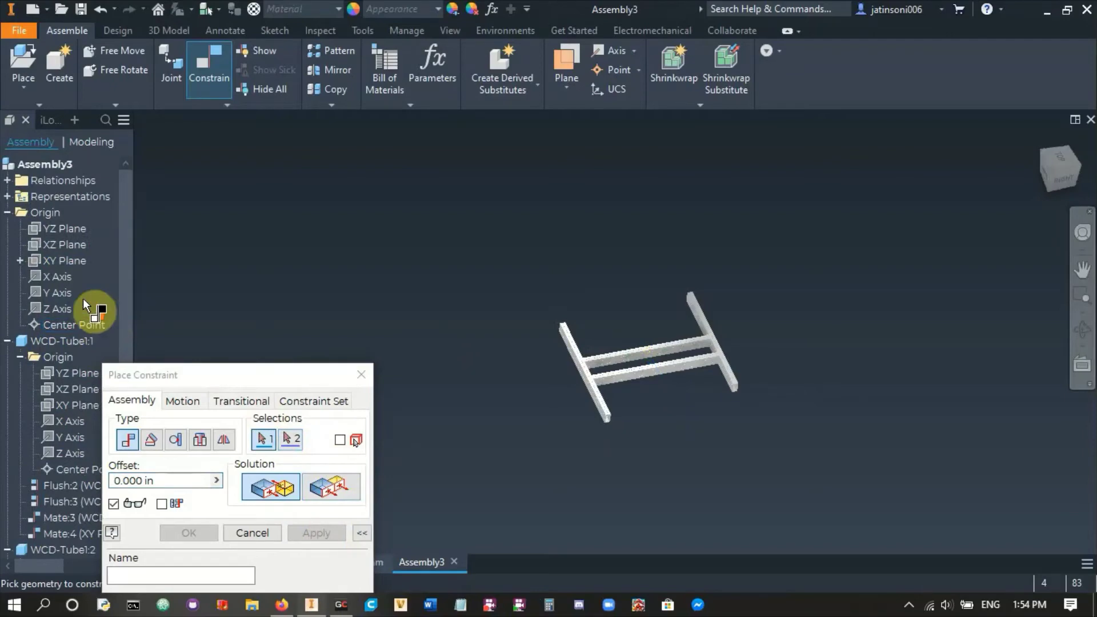
{"action": "left_click", "coordinate": [63, 229]}
{"action": "scroll", "coordinate": [609, 393], "scroll_direction": "down", "scroll_amount": 5}
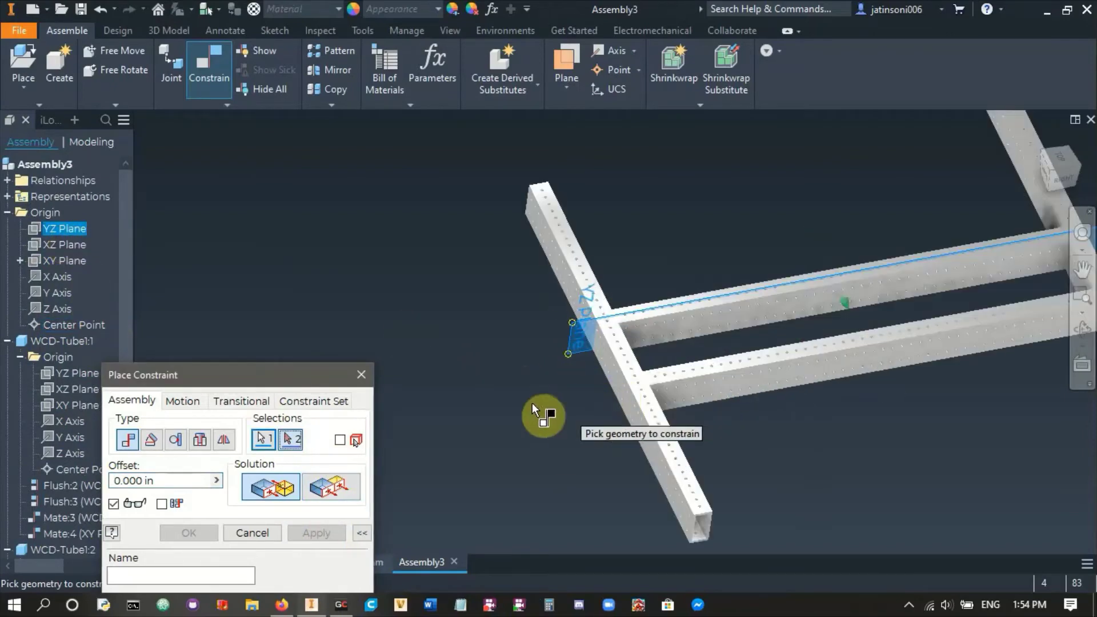
{"action": "scroll", "coordinate": [12, 437], "scroll_direction": "down", "scroll_amount": 6}
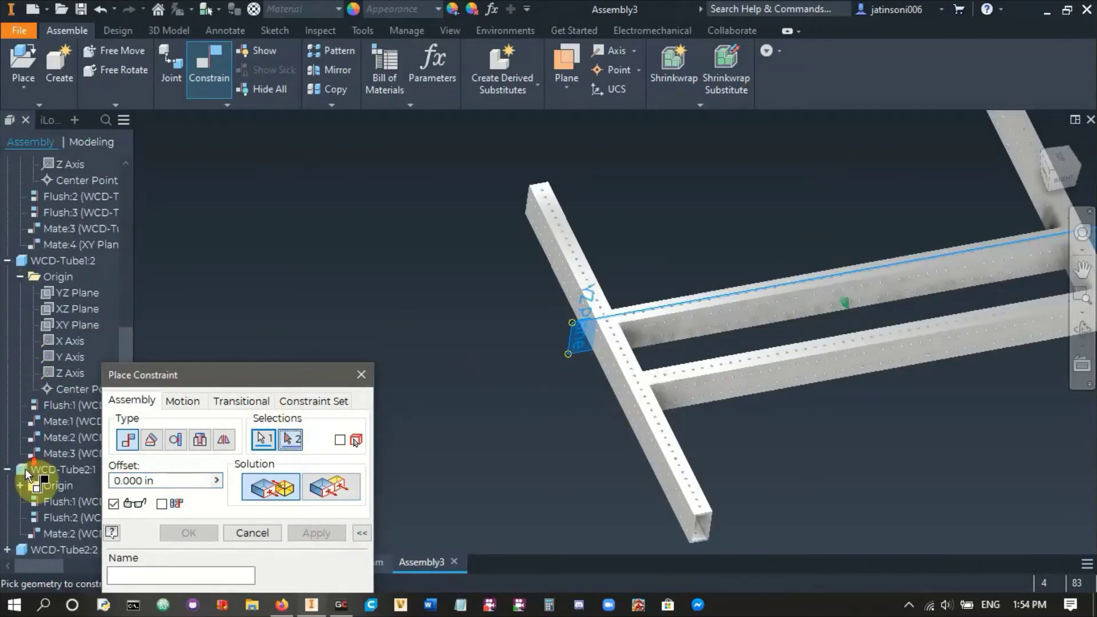
{"action": "left_click", "coordinate": [21, 485]}
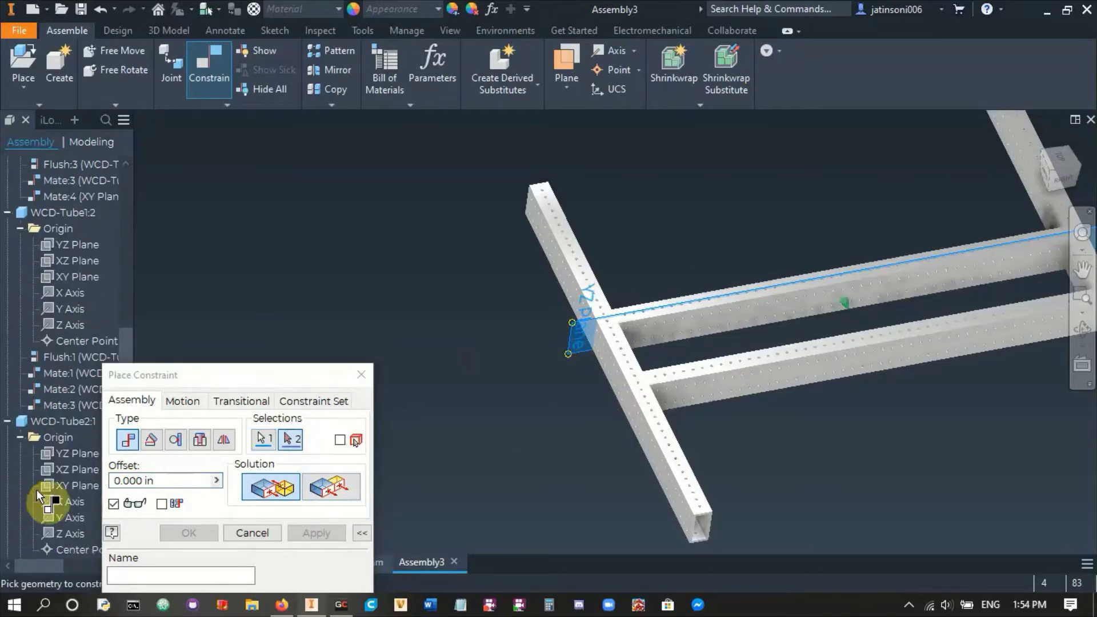
{"action": "left_click", "coordinate": [79, 484]}
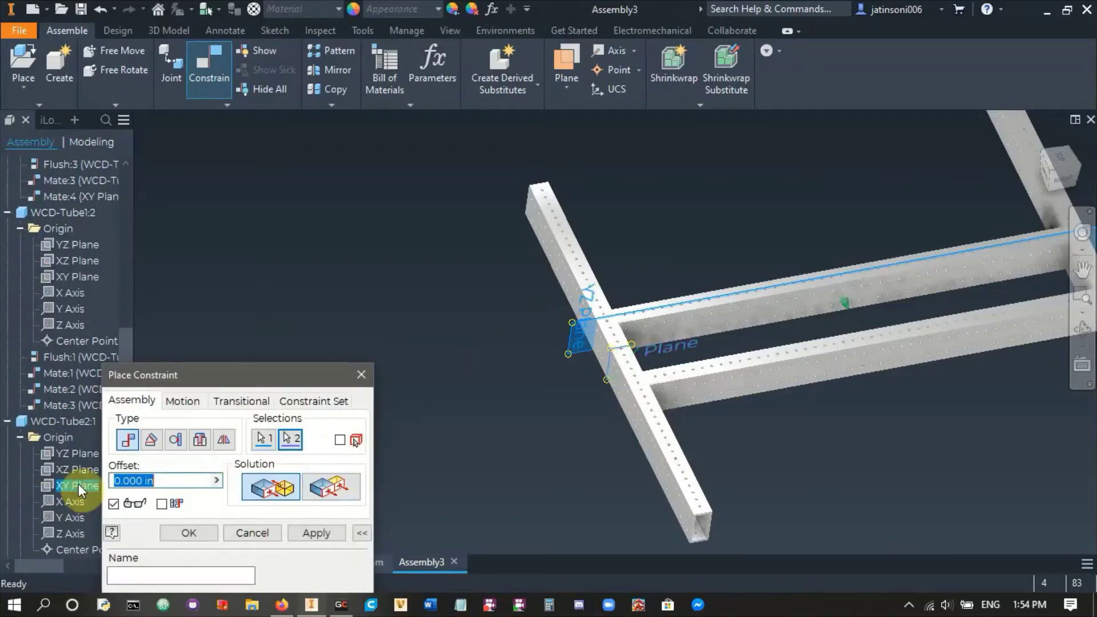
{"action": "left_click", "coordinate": [330, 486]}
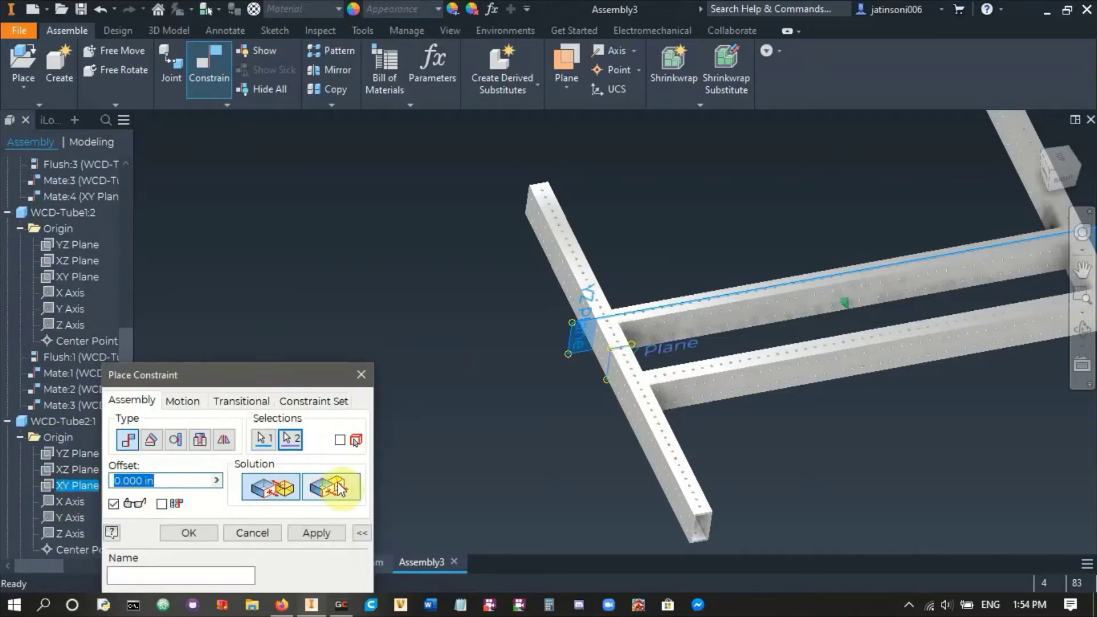
{"action": "left_click", "coordinate": [314, 533]}
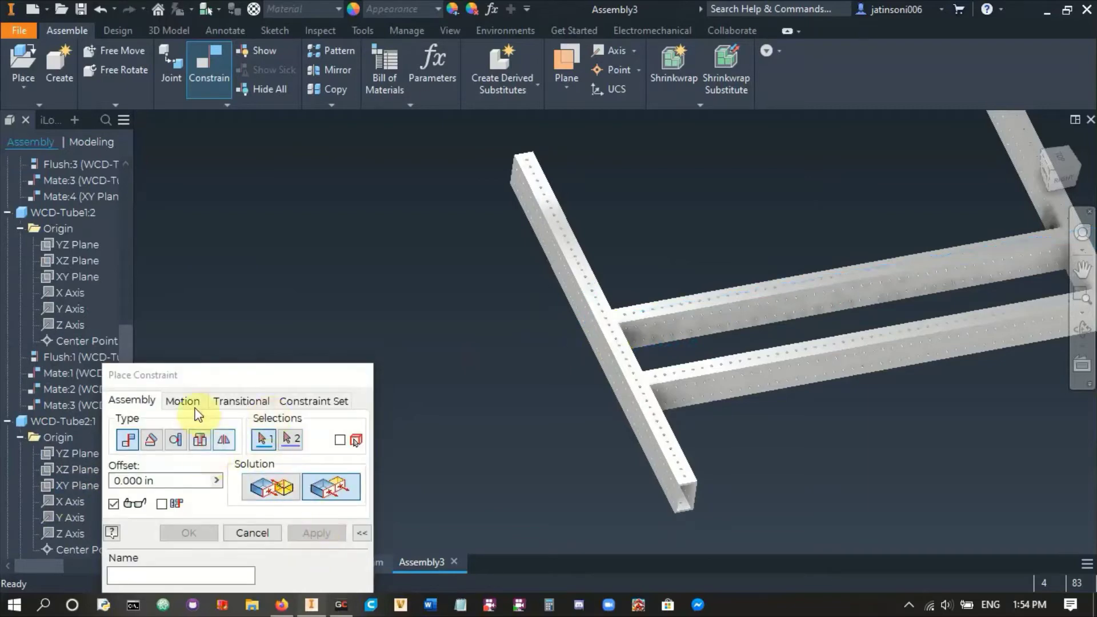
{"action": "key", "text": "Escape"}
- Collapse the tube entries in the model tree and move the frame to test which direction is still free
{"action": "left_click", "coordinate": [7, 212]}
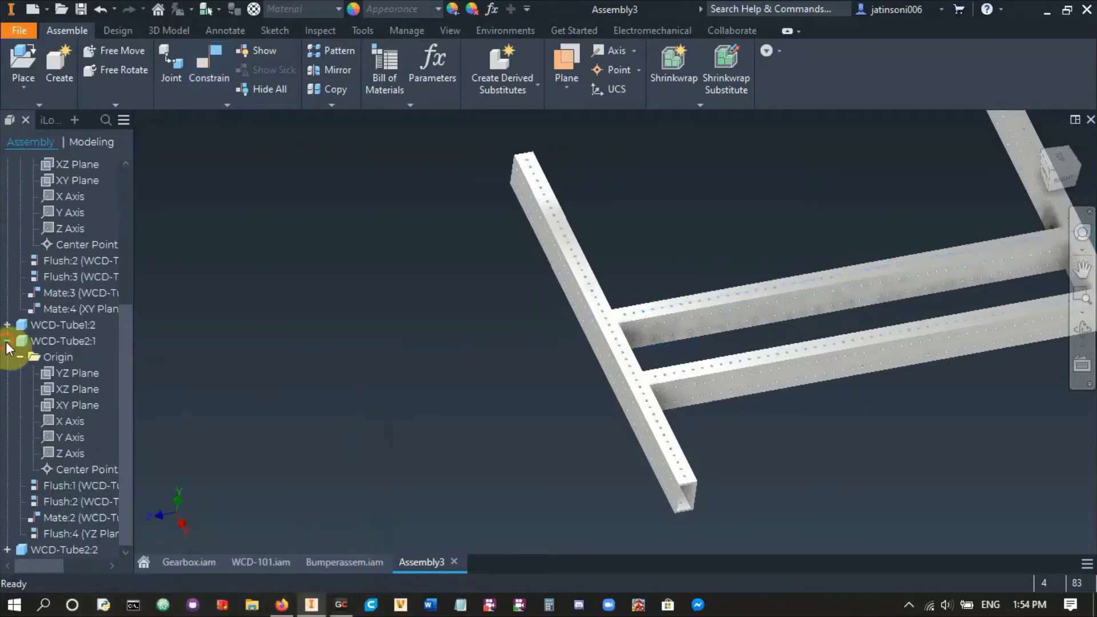
{"action": "scroll", "coordinate": [6, 341], "scroll_direction": "up", "scroll_amount": 3}
{"action": "left_click", "coordinate": [7, 341]}
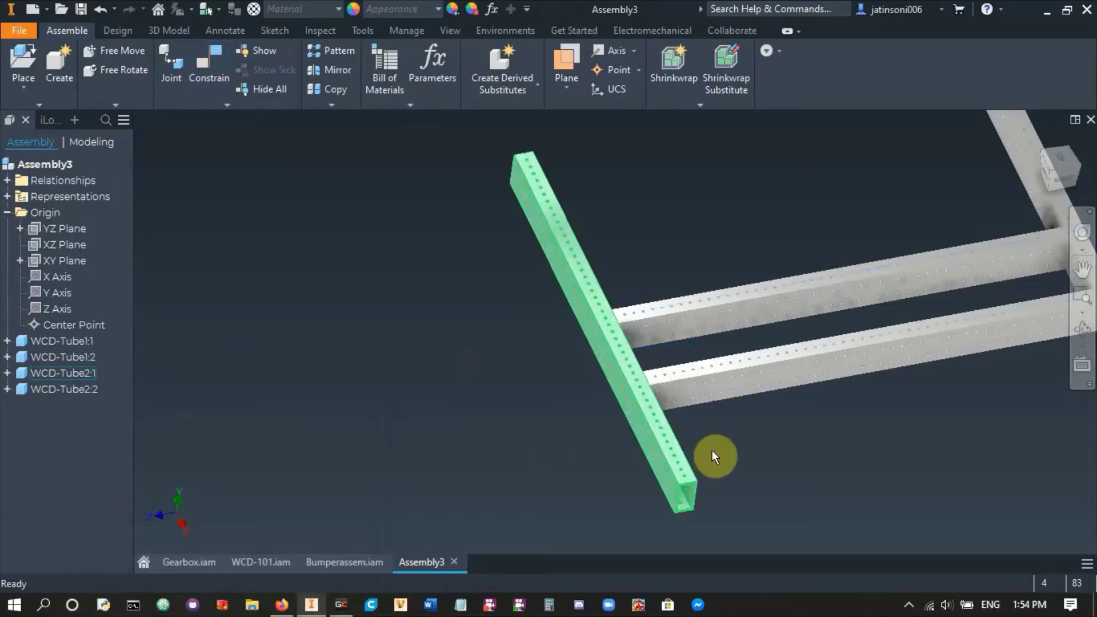
{"action": "scroll", "coordinate": [697, 451], "scroll_direction": "down", "scroll_amount": 5}
{"action": "left_click_drag", "start_coordinate": [673, 430], "coordinate": [681, 450]}
{"action": "left_click_drag", "start_coordinate": [674, 389], "coordinate": [672, 377]}
{"action": "left_click", "coordinate": [608, 495]}
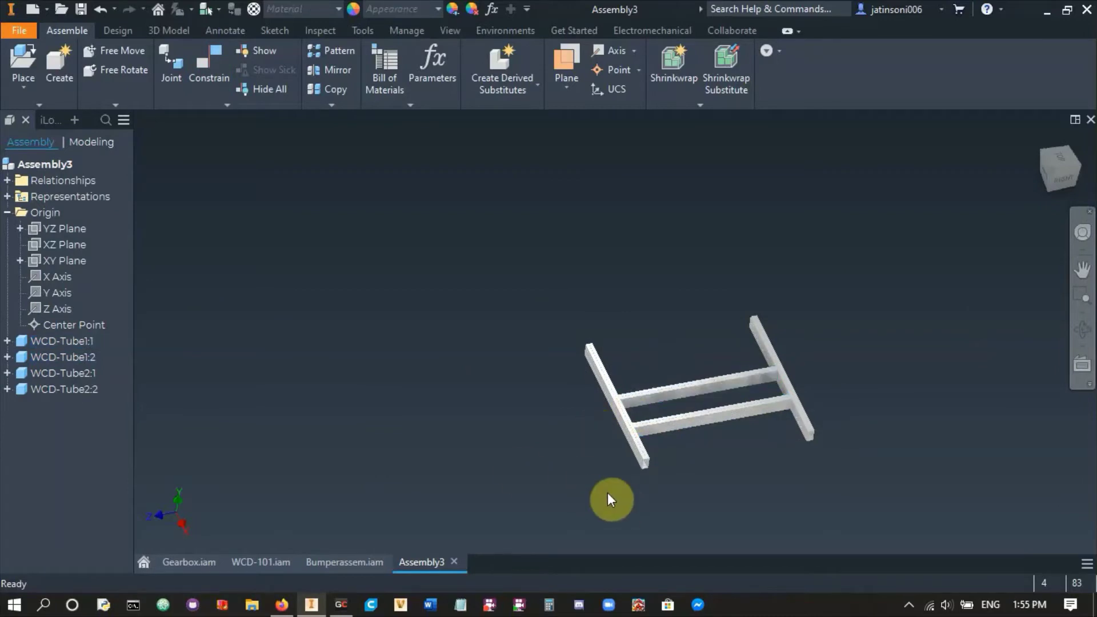
- Constrain the assembly's XZ plane flush with the XZ plane of WCD-Tube1:1 at zero offset, and test the frame for movement
{"action": "left_click", "coordinate": [215, 75]}
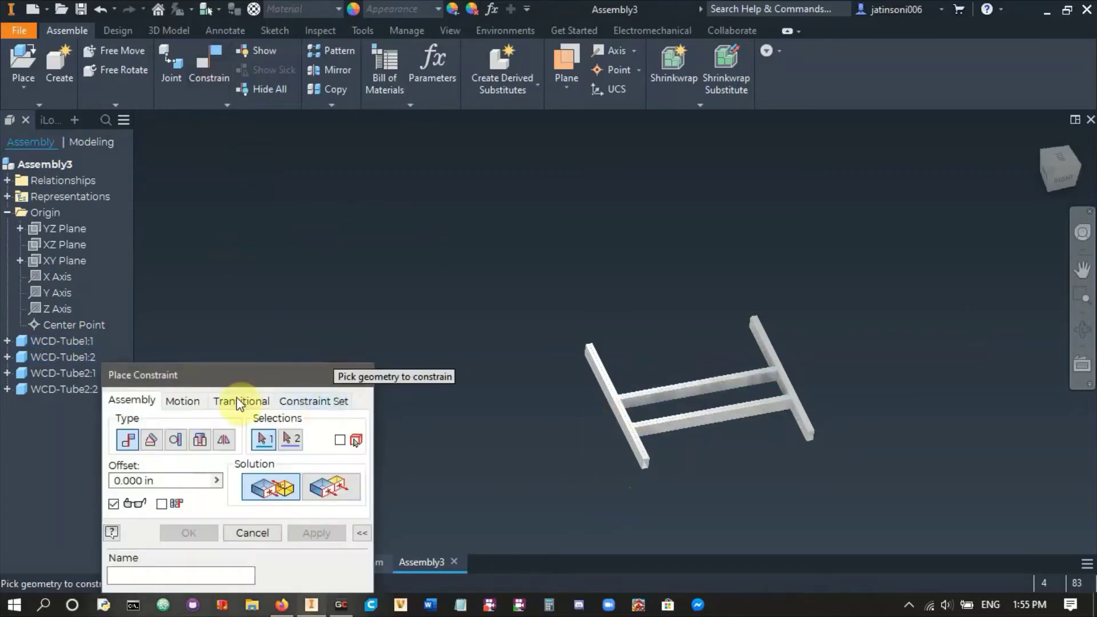
{"action": "left_click", "coordinate": [67, 245]}
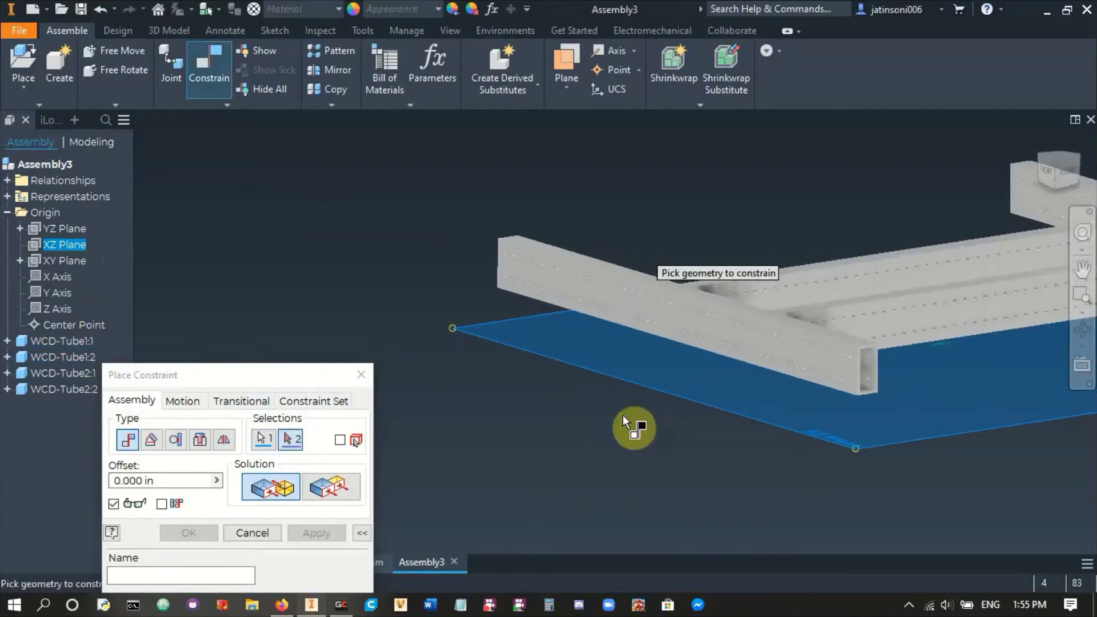
{"action": "left_click", "coordinate": [6, 341]}
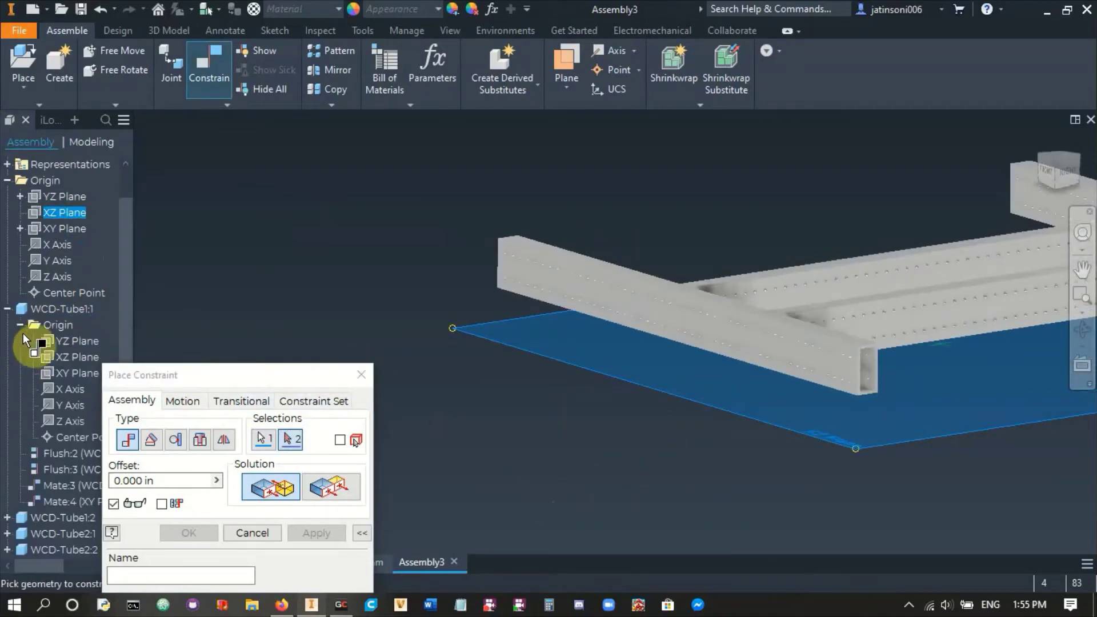
{"action": "left_click", "coordinate": [71, 355]}
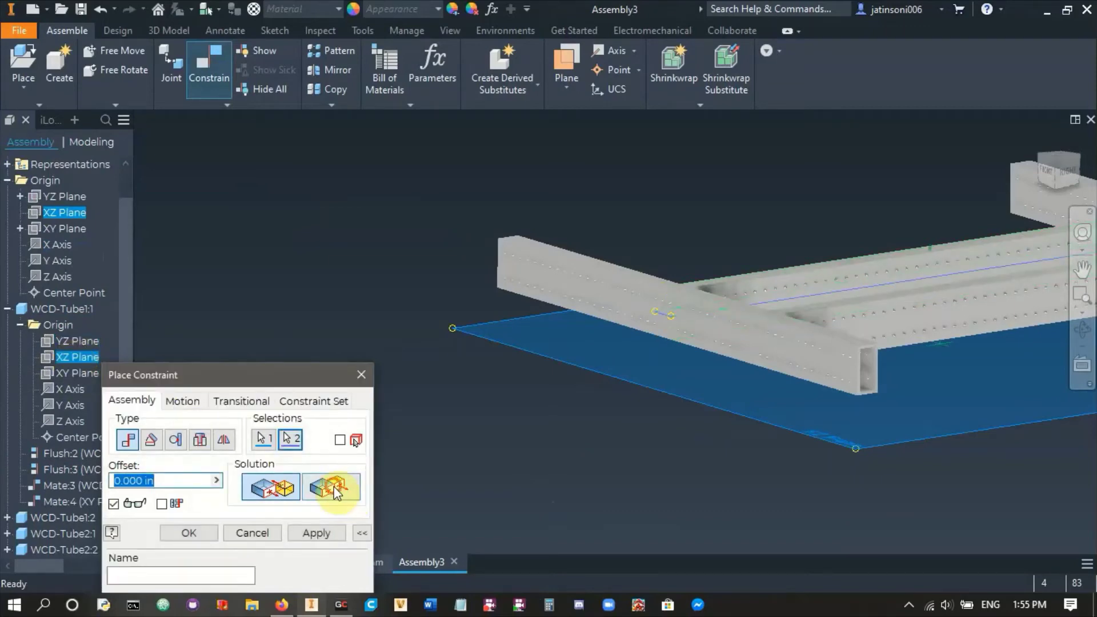
{"action": "left_click", "coordinate": [337, 493]}
{"action": "left_click", "coordinate": [316, 533]}
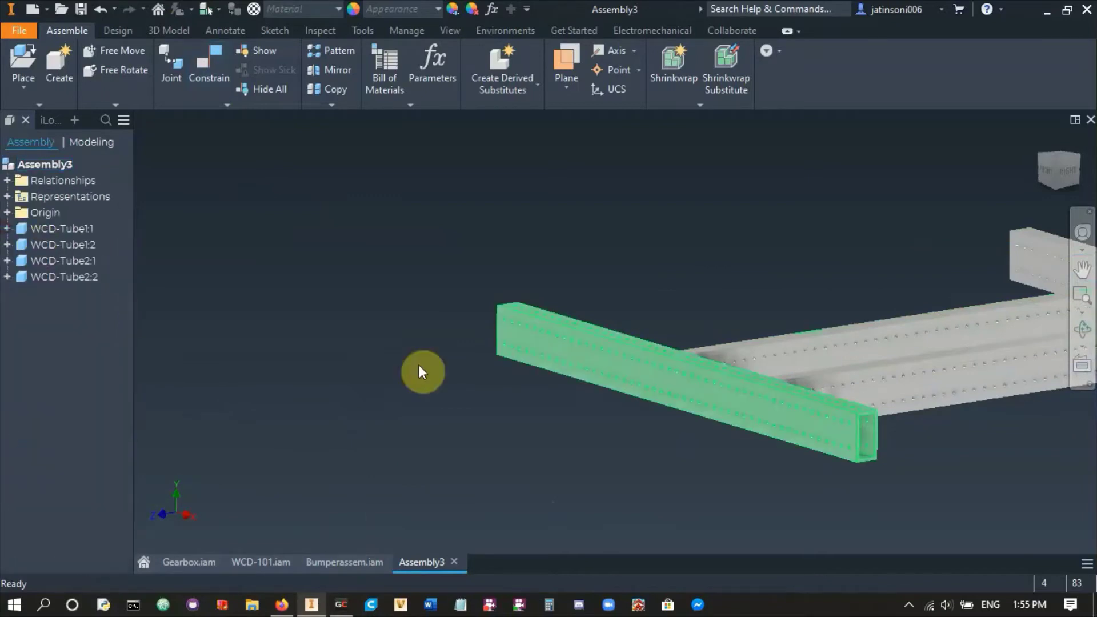
{"action": "left_click", "coordinate": [566, 341]}
{"action": "left_click_drag", "start_coordinate": [568, 338], "coordinate": [568, 320]}
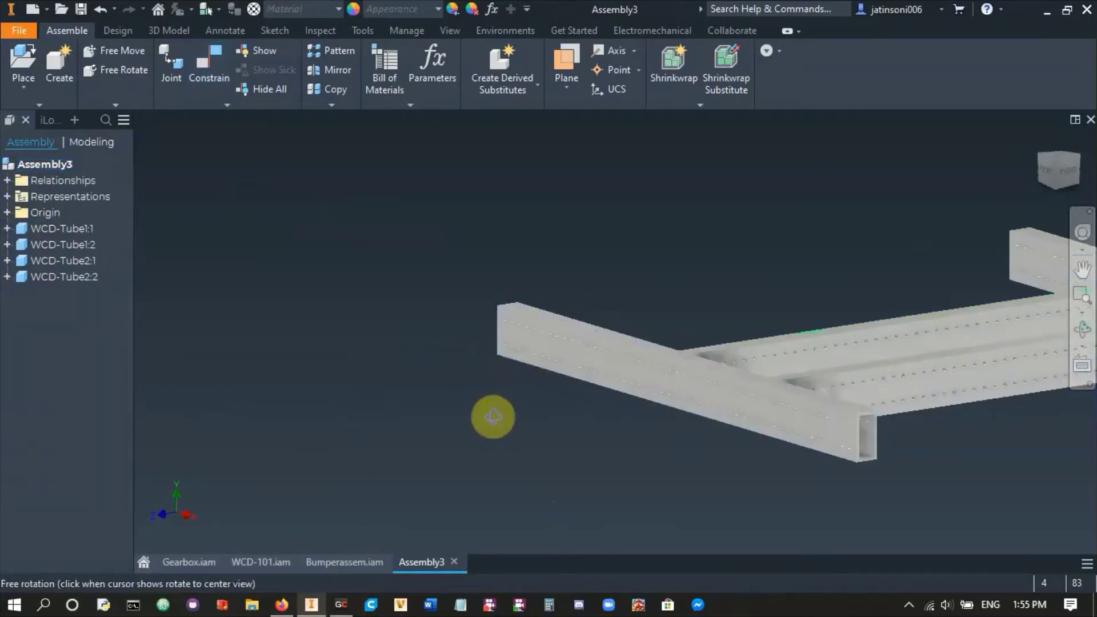
- Constrain the outer side face of the crosswise tube flush with the nearby open end of WCD-Tube2:1 at a 2.0 in offset
{"action": "middle_click_drag", "start_coordinate": [488, 411], "coordinate": [592, 396], "text": "shift"}
{"action": "scroll", "coordinate": [517, 432], "scroll_direction": "up", "scroll_amount": 3}
{"action": "scroll", "coordinate": [595, 414], "scroll_direction": "down", "scroll_amount": 5}
{"action": "scroll", "coordinate": [596, 411], "scroll_direction": "up", "scroll_amount": 2}
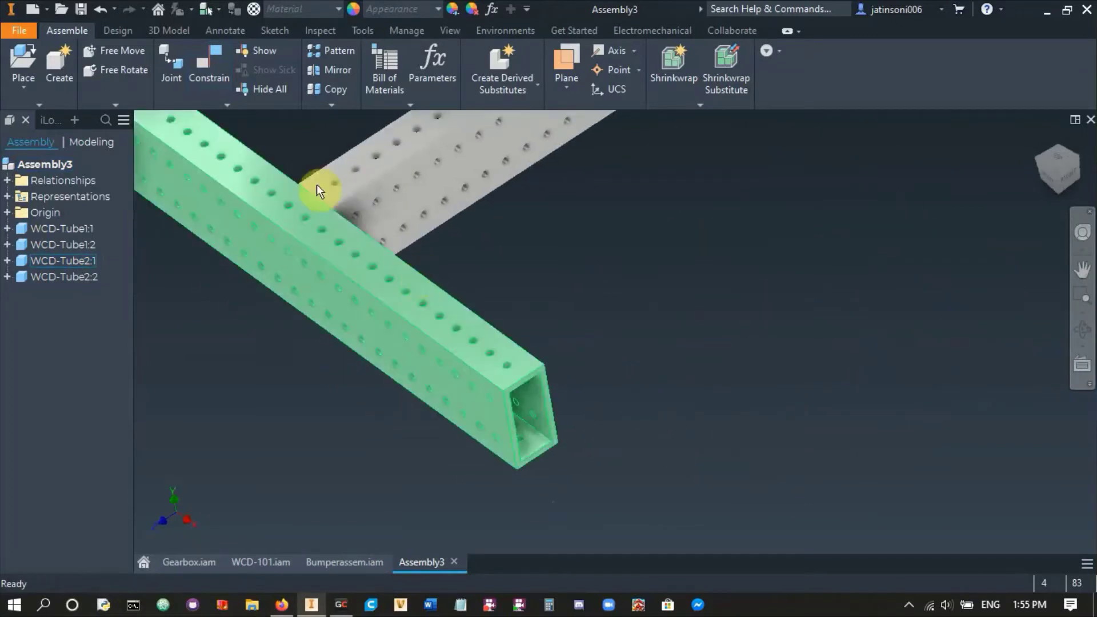
{"action": "left_click", "coordinate": [209, 63]}
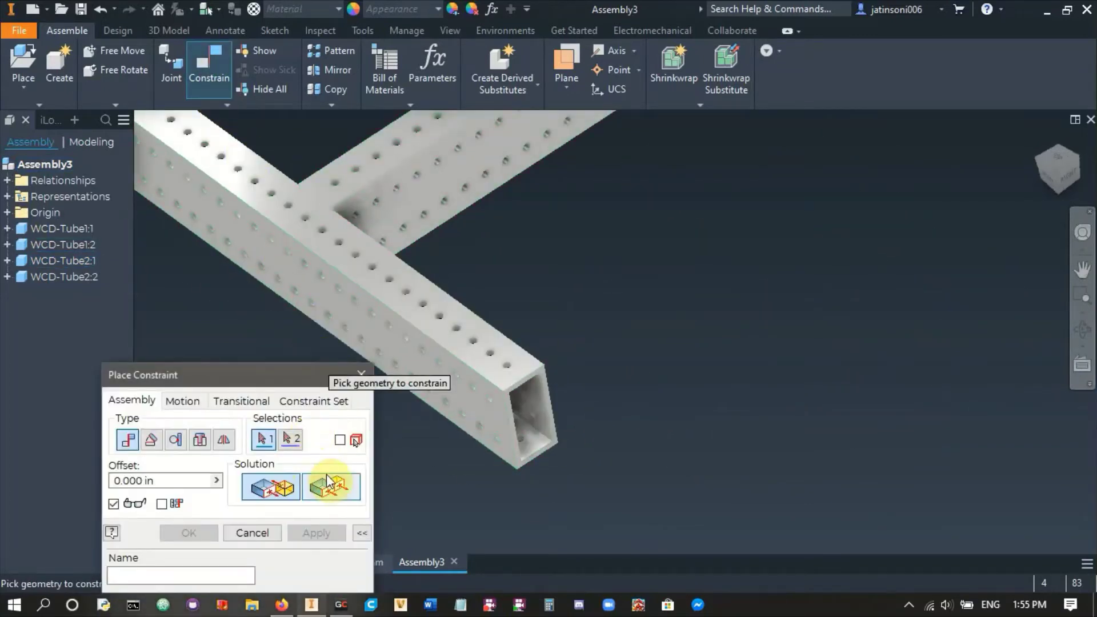
{"action": "left_click", "coordinate": [330, 486]}
{"action": "left_click", "coordinate": [417, 193]}
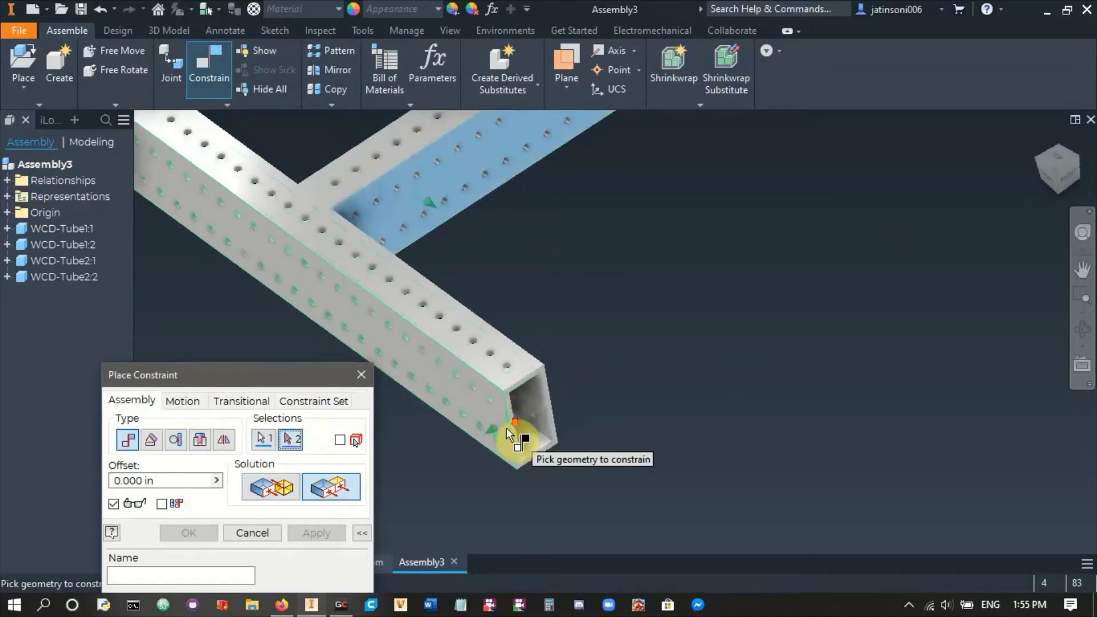
{"action": "scroll", "coordinate": [534, 430], "scroll_direction": "down", "scroll_amount": 4}
{"action": "left_click", "coordinate": [531, 427]}
{"action": "scroll", "coordinate": [531, 427], "scroll_direction": "up", "scroll_amount": 5}
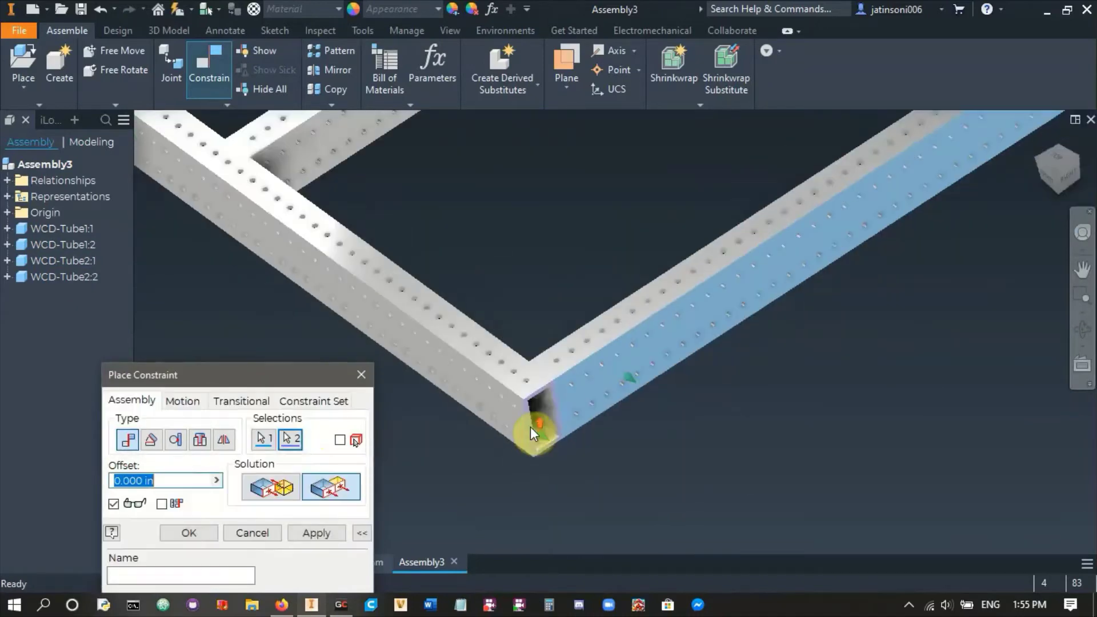
{"action": "type", "text": "2.0"}
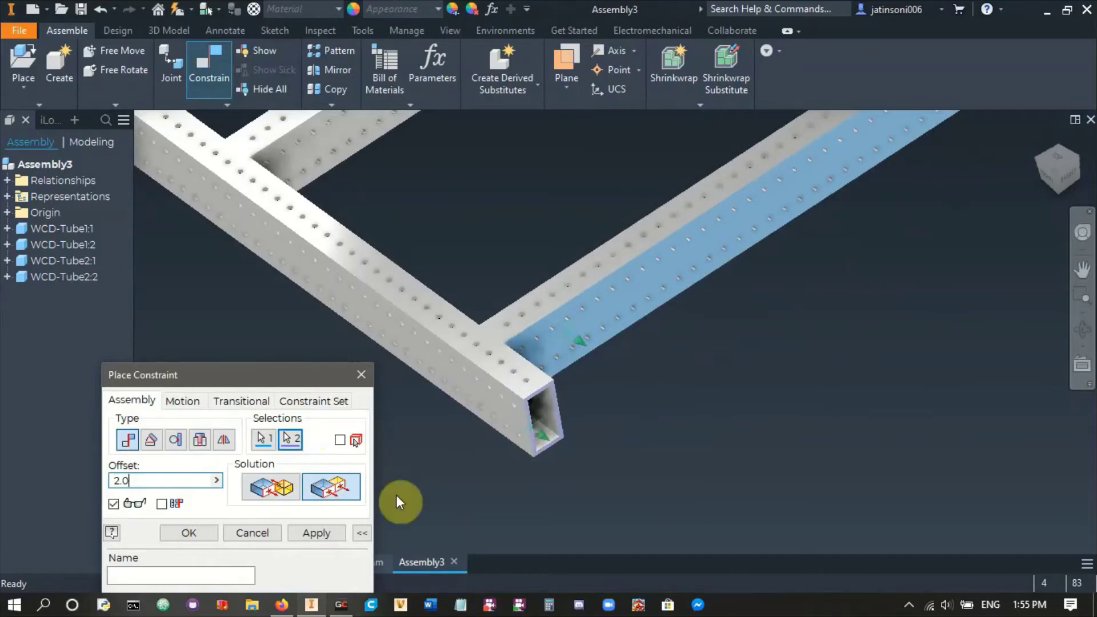
{"action": "left_click", "coordinate": [315, 534]}
{"action": "key", "text": "Escape"}
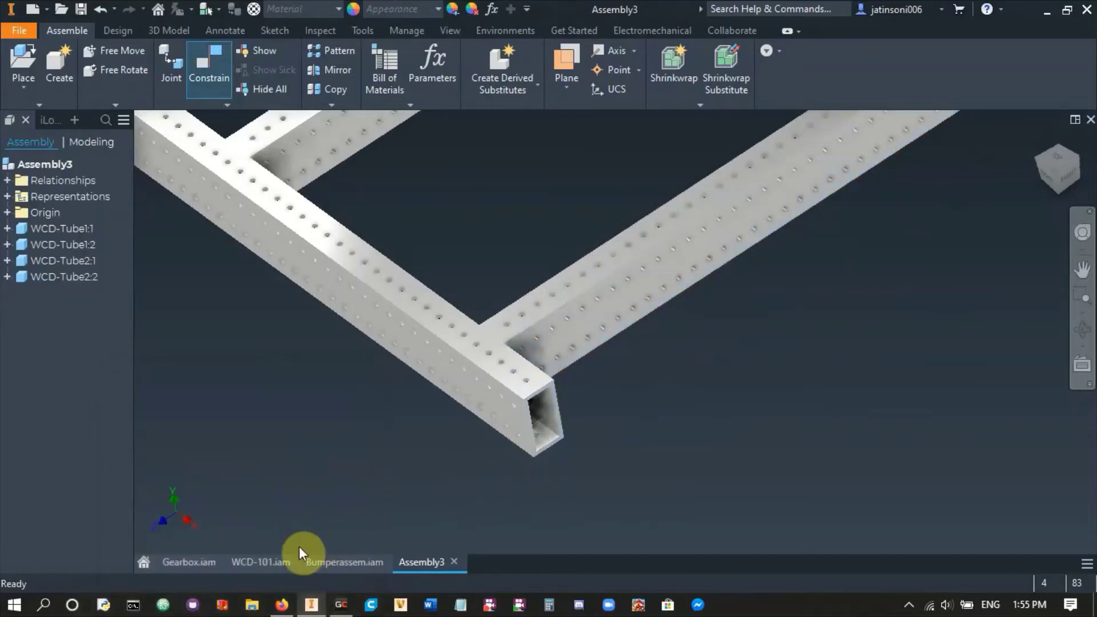
- Switch to the WCD-101.iam assembly and examine the spacing around the wheel and gearbox and the riveted gusset at the tube joint
{"action": "left_click", "coordinate": [265, 561]}
{"action": "scroll", "coordinate": [658, 321], "scroll_direction": "up", "scroll_amount": 8}
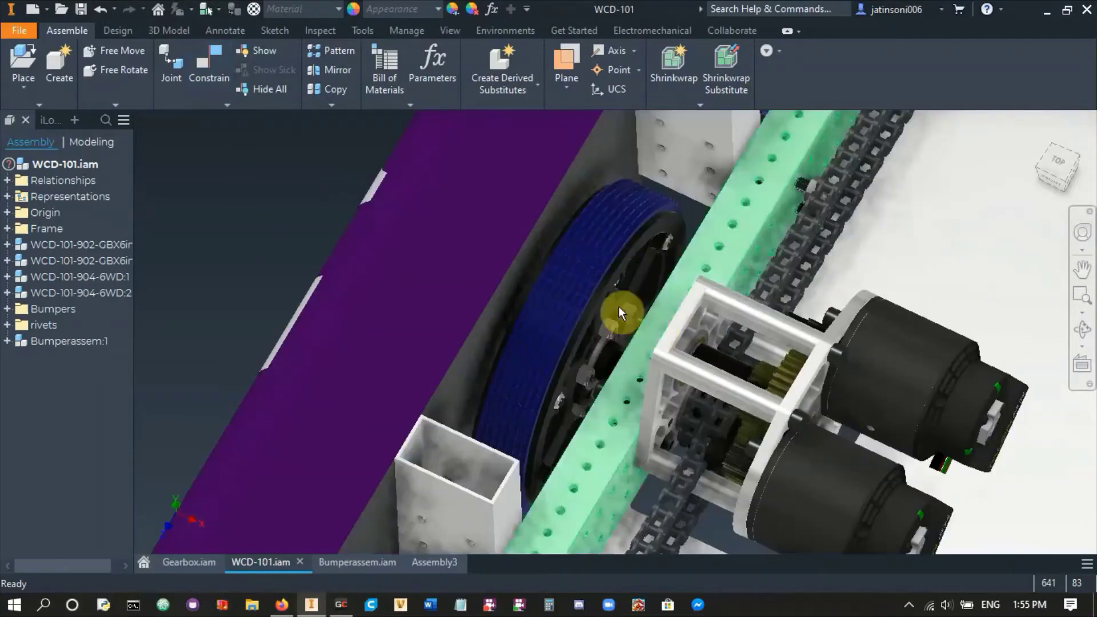
{"action": "scroll", "coordinate": [601, 306], "scroll_direction": "down", "scroll_amount": 4}
{"action": "middle_click_drag", "start_coordinate": [603, 307], "coordinate": [588, 354], "text": "shift"}
{"action": "scroll", "coordinate": [612, 305], "scroll_direction": "up", "scroll_amount": 5}
{"action": "scroll", "coordinate": [613, 308], "scroll_direction": "down", "scroll_amount": 3}
{"action": "scroll", "coordinate": [596, 351], "scroll_direction": "up", "scroll_amount": 6}
{"action": "scroll", "coordinate": [589, 355], "scroll_direction": "down", "scroll_amount": 4}
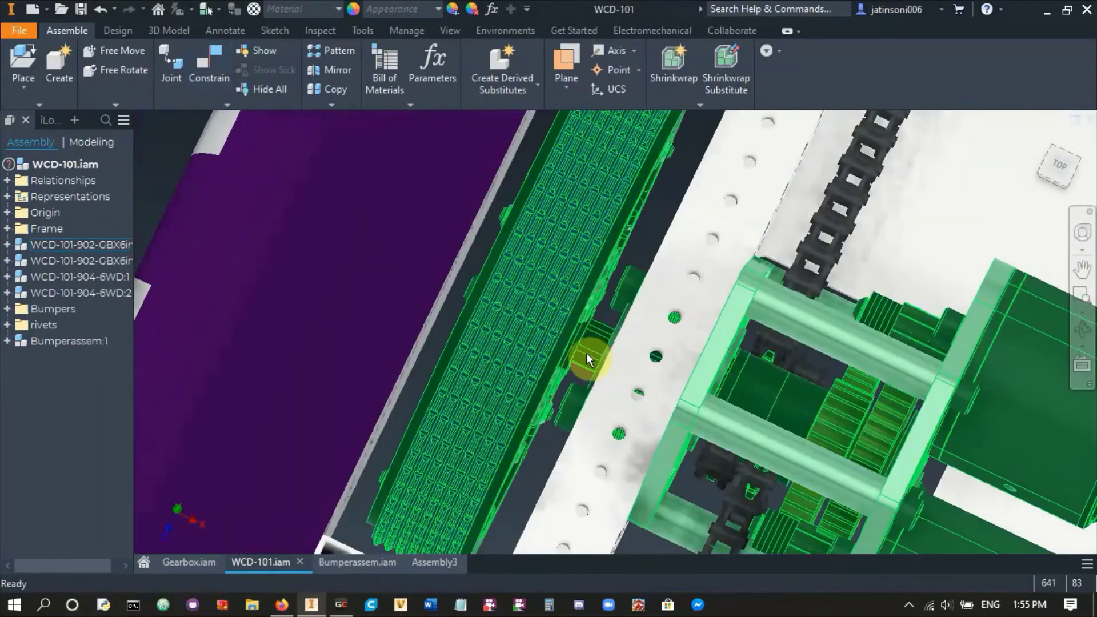
{"action": "scroll", "coordinate": [533, 301], "scroll_direction": "down", "scroll_amount": 3}
{"action": "middle_click_drag", "start_coordinate": [533, 301], "coordinate": [563, 277], "text": "shift"}
{"action": "middle_click_drag", "start_coordinate": [647, 174], "coordinate": [660, 359]}
{"action": "scroll", "coordinate": [532, 162], "scroll_direction": "up", "scroll_amount": 5}
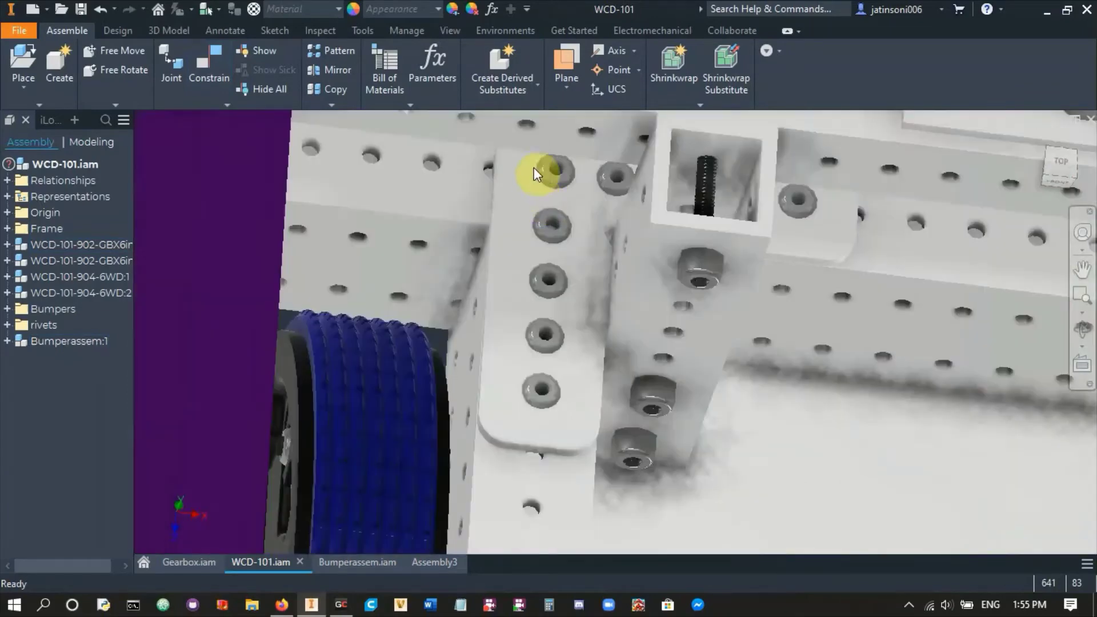
- Examine the spacing between the wheels, outer tube spacer and side tube in the WCD-101 reference assembly
{"action": "scroll", "coordinate": [541, 243], "scroll_direction": "down", "scroll_amount": 6}
{"action": "middle_click_drag", "start_coordinate": [540, 242], "coordinate": [520, 249], "text": "shift"}
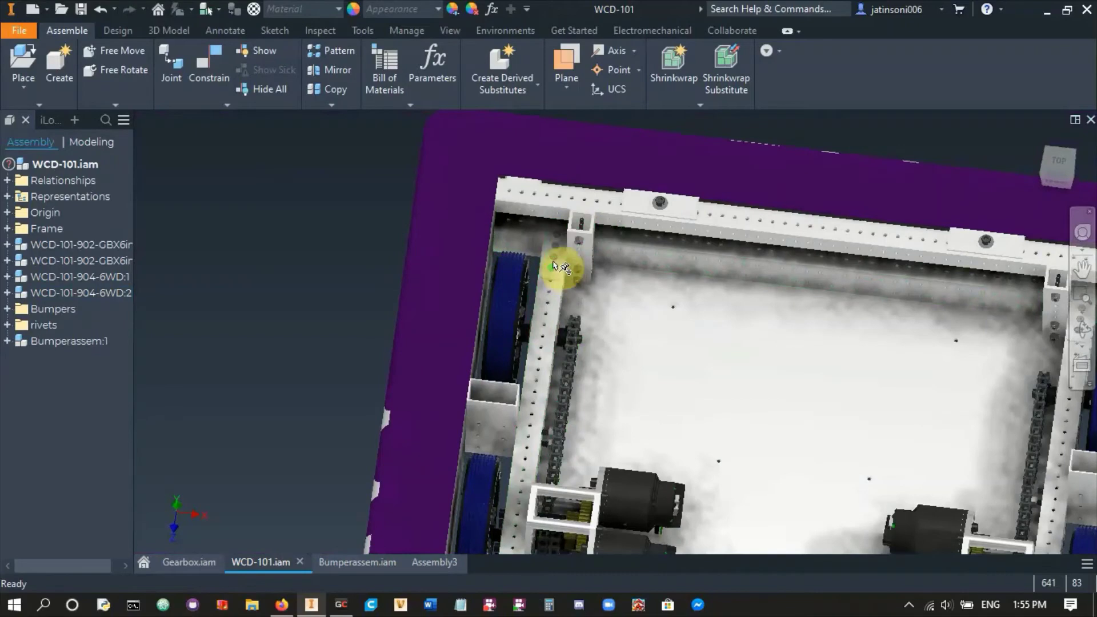
{"action": "scroll", "coordinate": [499, 342], "scroll_direction": "up", "scroll_amount": 5}
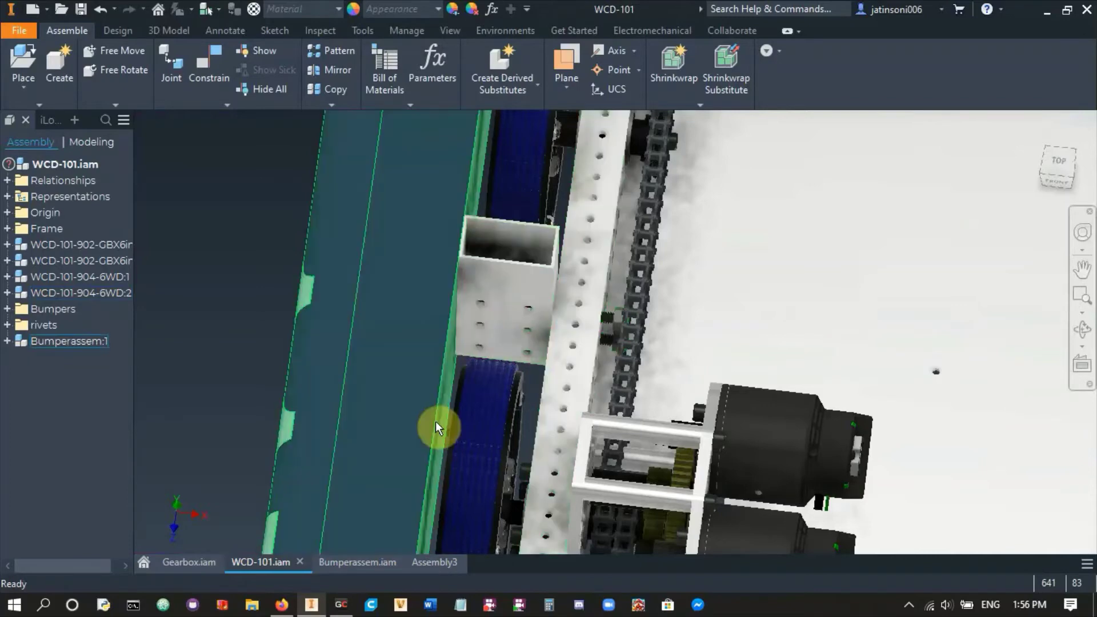
- Return to Assembly3 and constrain the other crosswise tube's outer side face flush with the nearby open tube end at a 2.0 in offset
{"action": "left_click", "coordinate": [435, 565]}
{"action": "scroll", "coordinate": [531, 421], "scroll_direction": "down", "scroll_amount": 5}
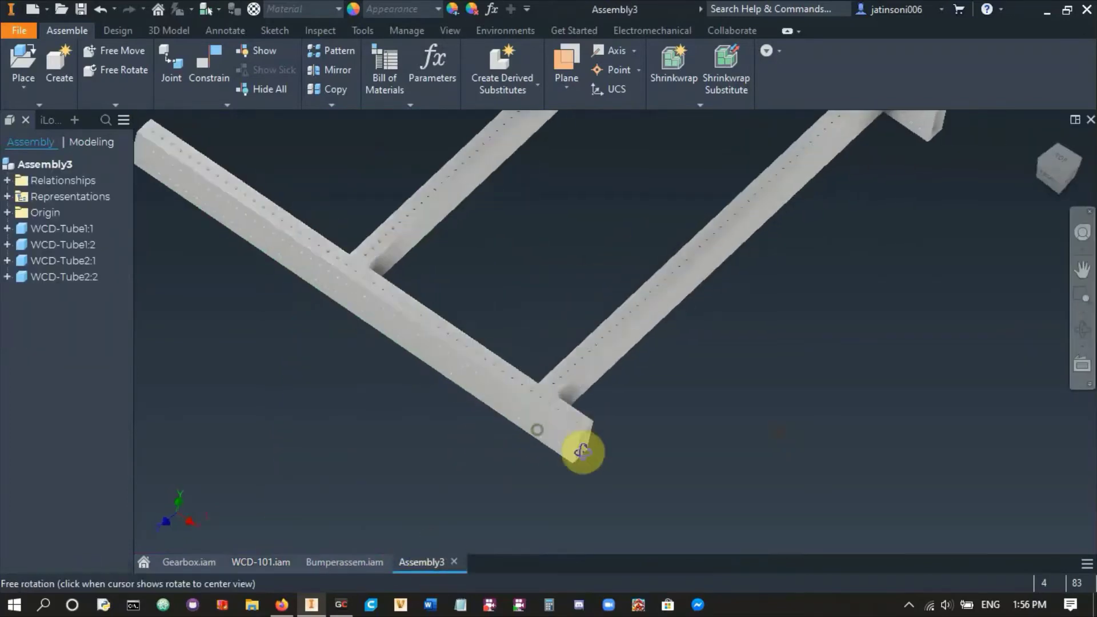
{"action": "middle_click_drag", "start_coordinate": [583, 449], "coordinate": [766, 442], "text": "shift"}
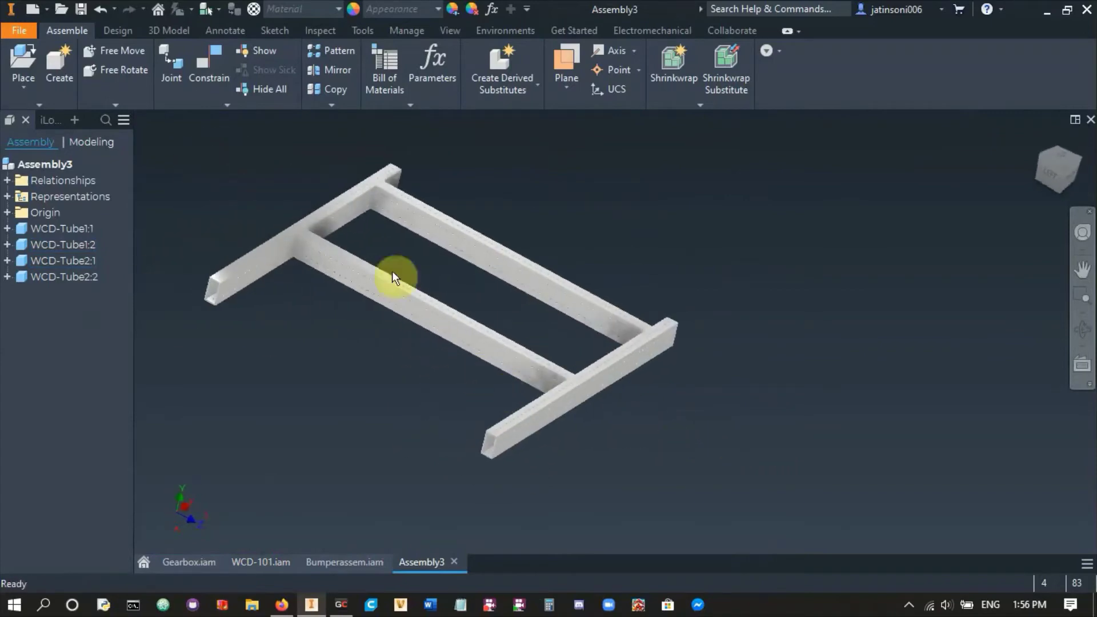
{"action": "key", "text": "c"}
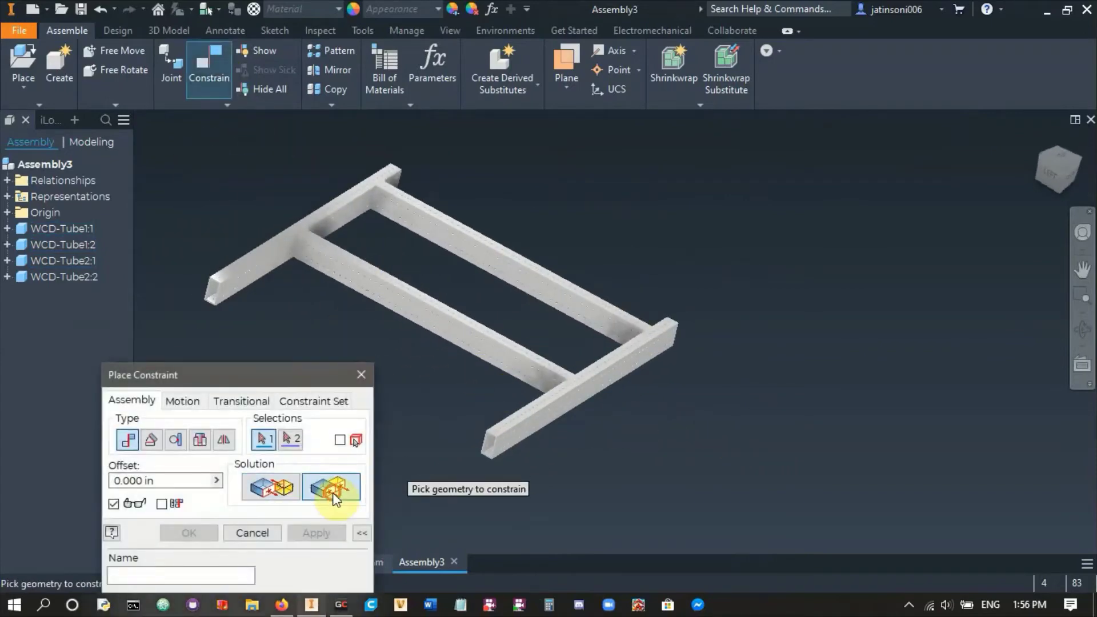
{"action": "scroll", "coordinate": [493, 393], "scroll_direction": "up", "scroll_amount": 5}
{"action": "left_click", "coordinate": [592, 295]}
{"action": "scroll", "coordinate": [583, 363], "scroll_direction": "up", "scroll_amount": 6}
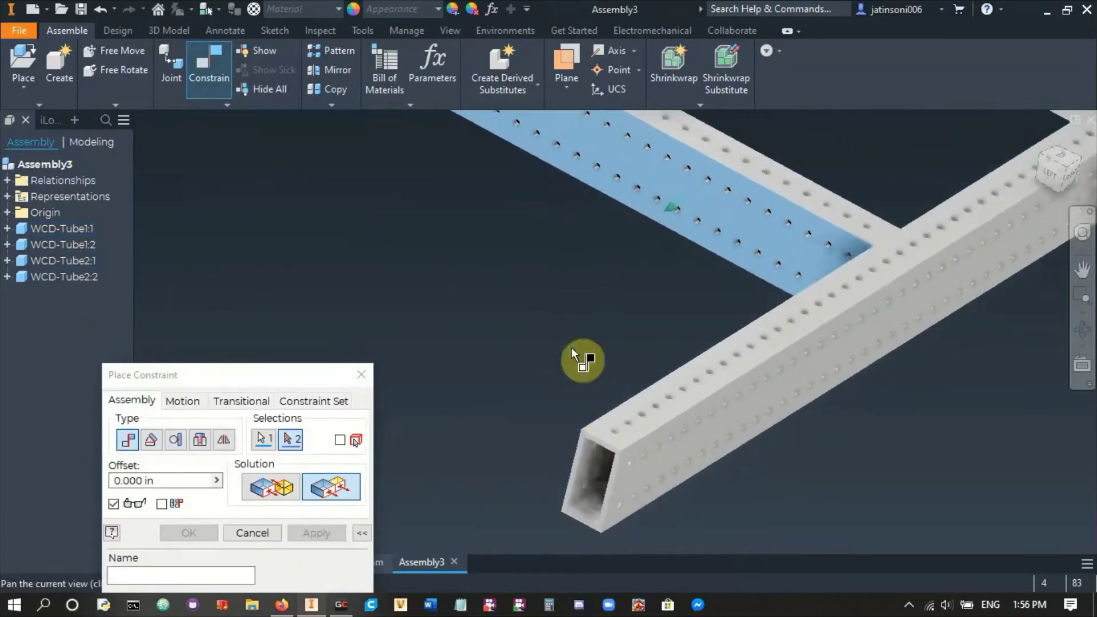
{"action": "left_click", "coordinate": [553, 454]}
{"action": "scroll", "coordinate": [542, 445], "scroll_direction": "down", "scroll_amount": 8}
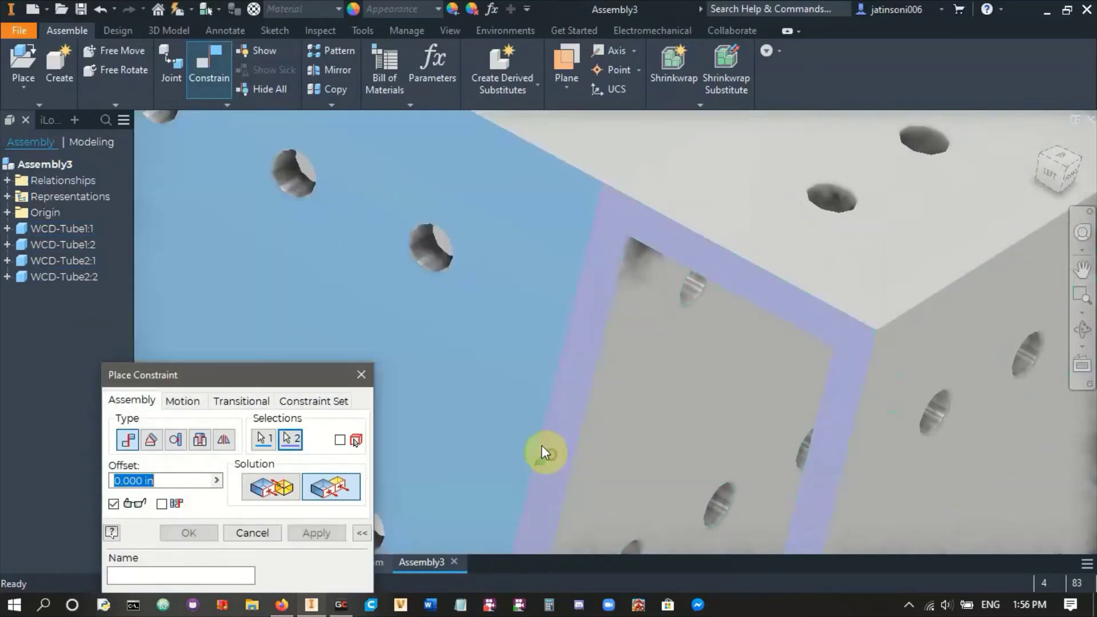
{"action": "type", "text": "2.0"}
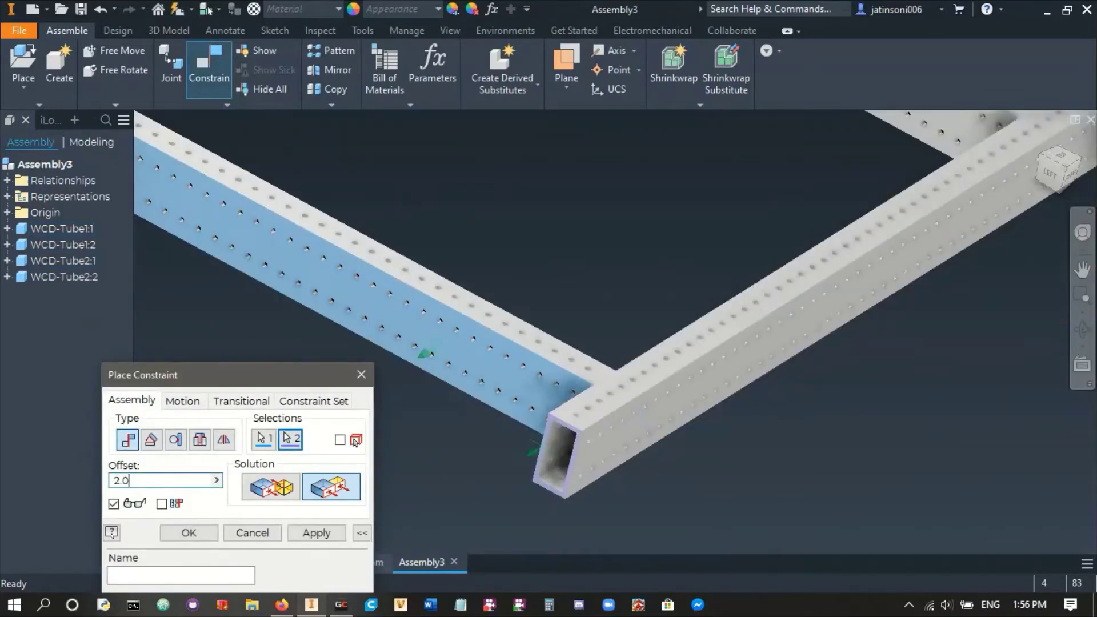
{"action": "left_click", "coordinate": [297, 528]}
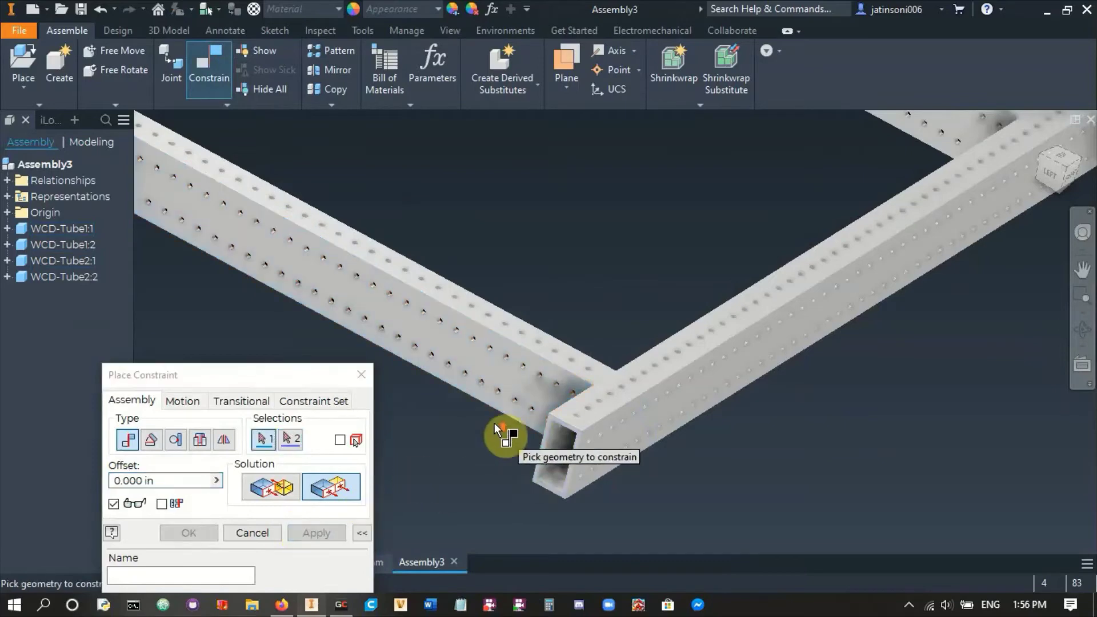
{"action": "scroll", "coordinate": [495, 423], "scroll_direction": "down", "scroll_amount": 5}
{"action": "key", "text": "Escape"}
- Test the frame's tubes for any remaining movement and restore the home view
{"action": "scroll", "coordinate": [581, 438], "scroll_direction": "down", "scroll_amount": 2}
{"action": "middle_click_drag", "start_coordinate": [478, 437], "coordinate": [557, 429], "text": "shift"}
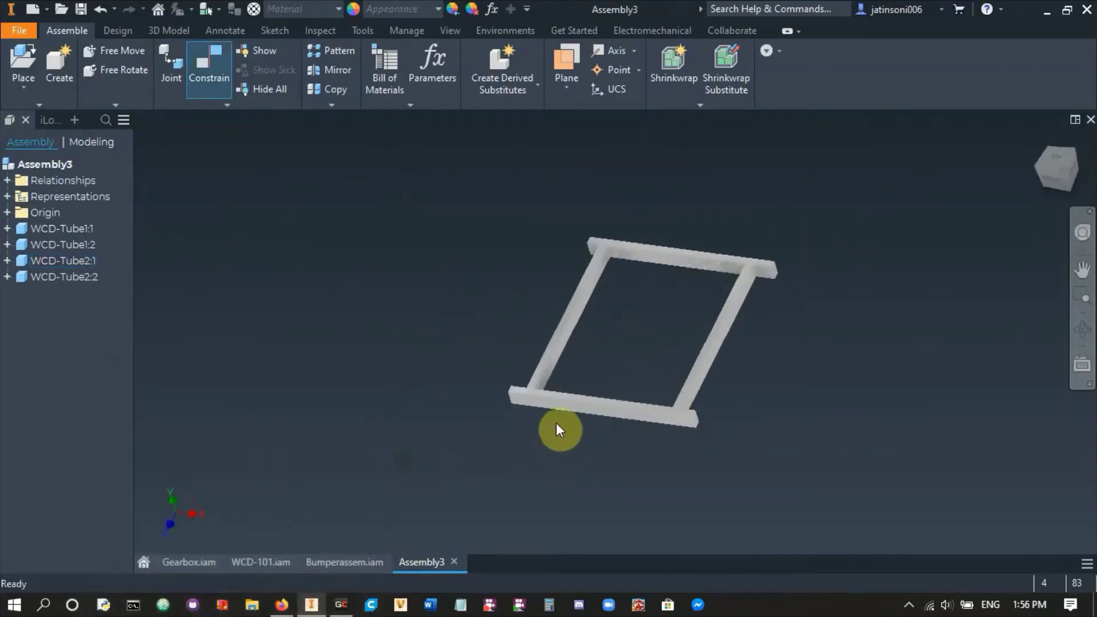
{"action": "left_click", "coordinate": [573, 402]}
{"action": "left_click", "coordinate": [567, 318]}
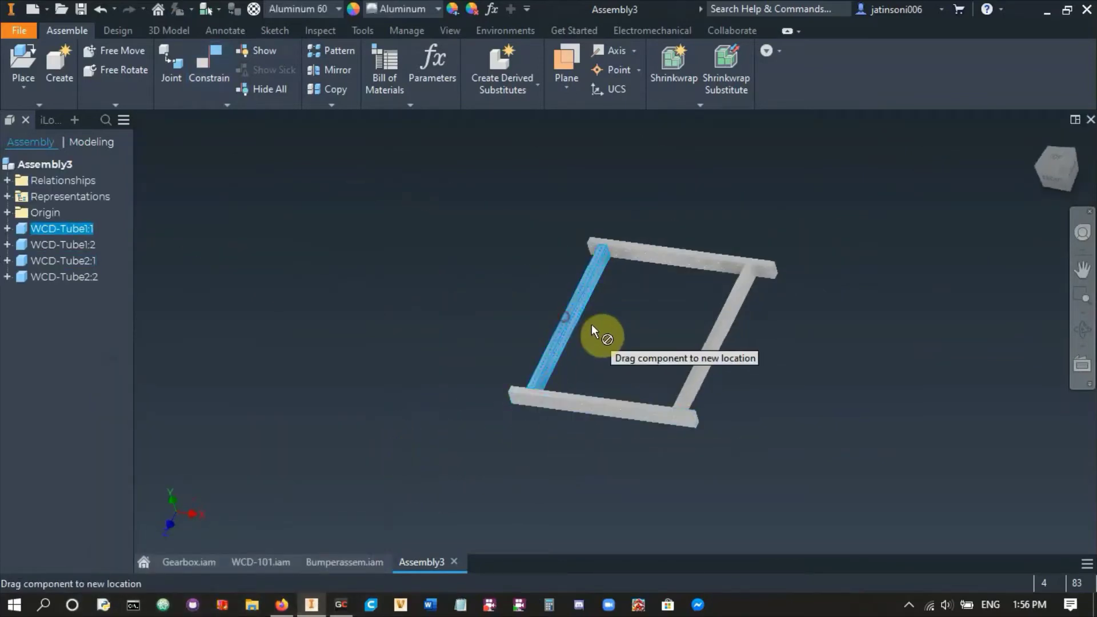
{"action": "left_click", "coordinate": [671, 320]}
{"action": "left_click", "coordinate": [1037, 144]}
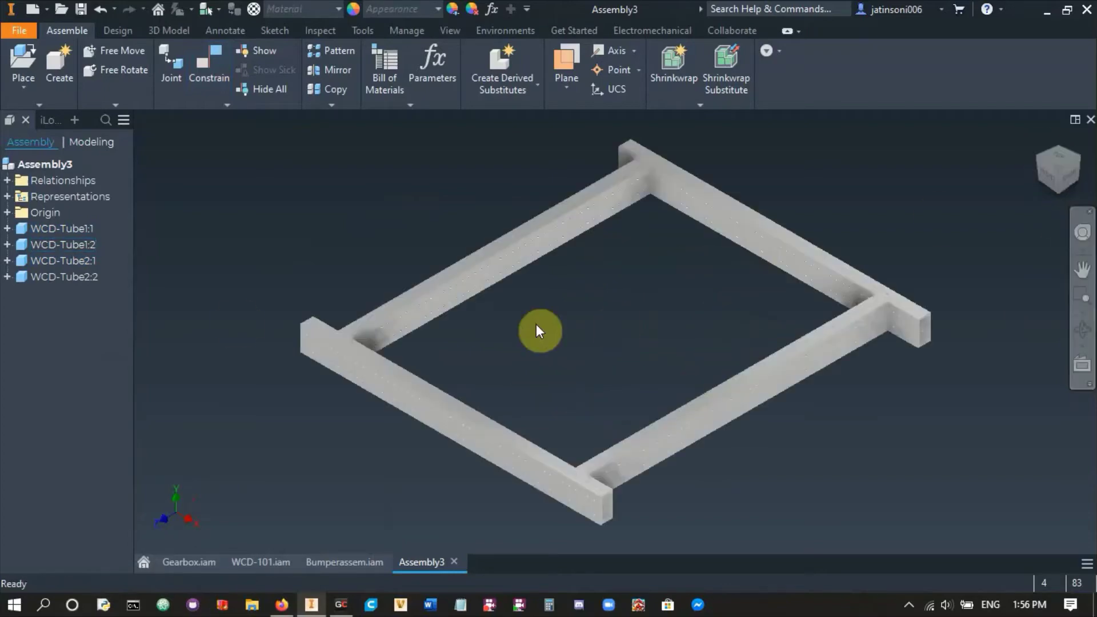
- Save the assembly as WCD together with its new tube parts
{"action": "left_click", "coordinate": [86, 11]}
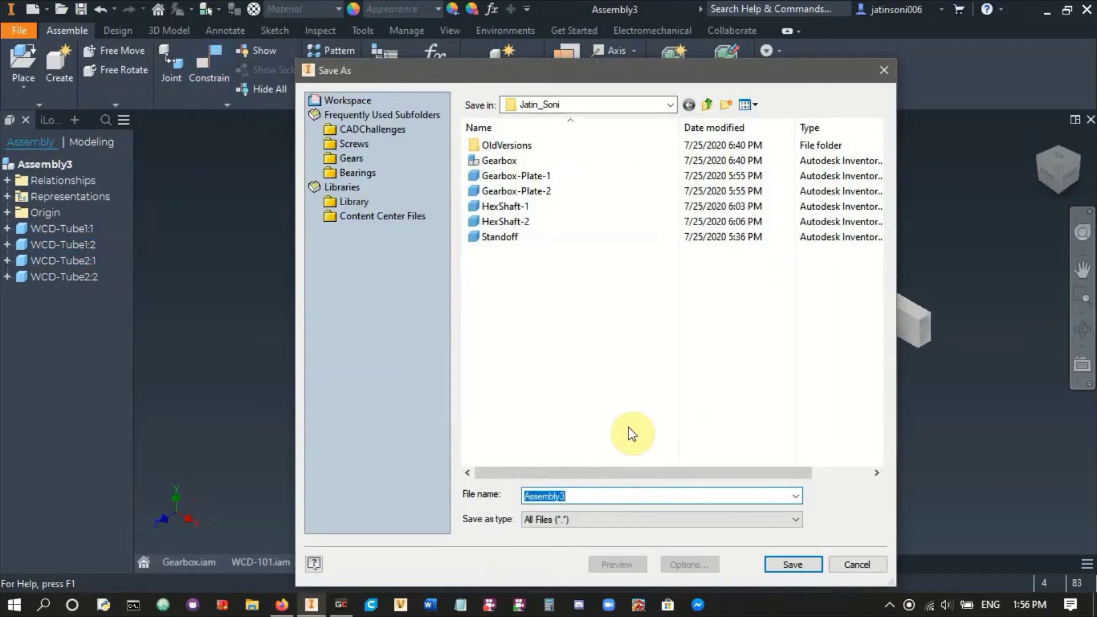
{"action": "type", "text": "WC"}
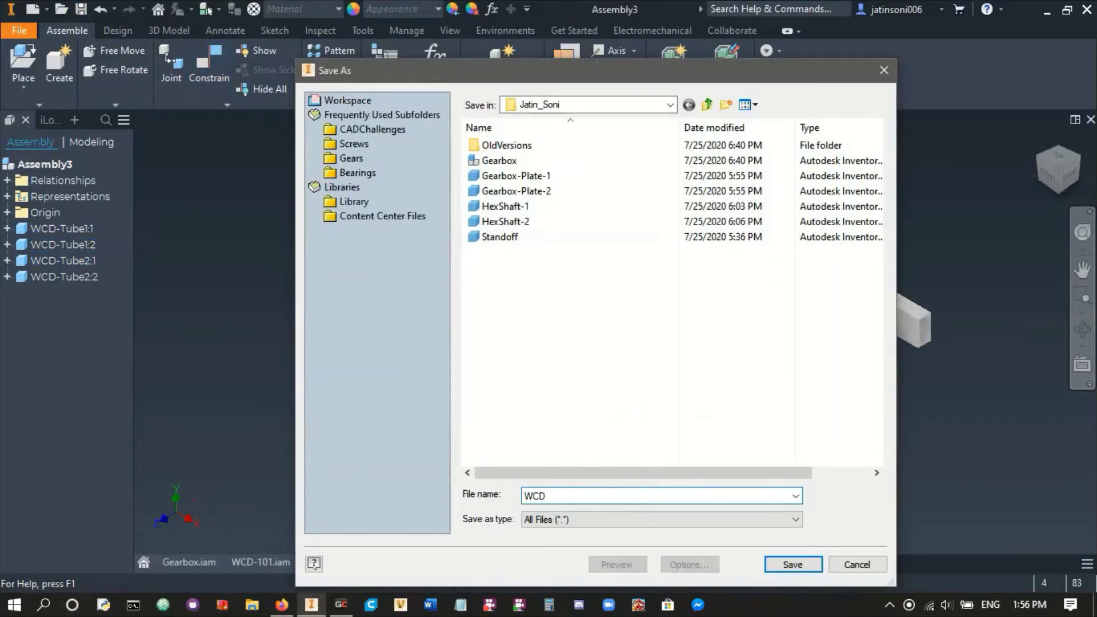
{"action": "type", "text": "D"}
{"action": "key", "text": "Return"}
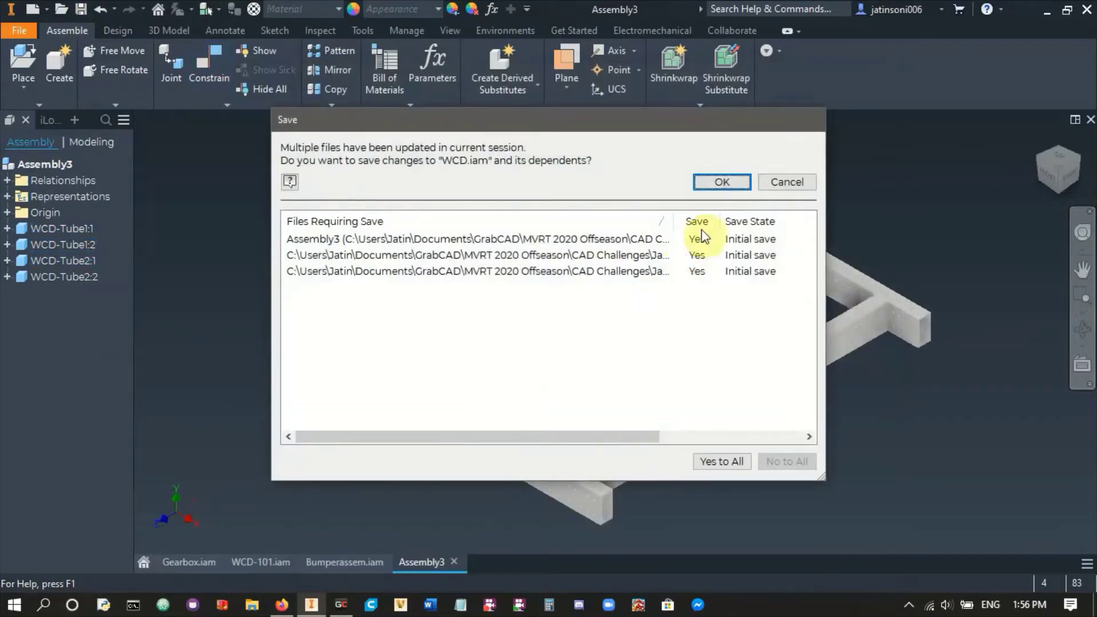
{"action": "left_click", "coordinate": [714, 182]}
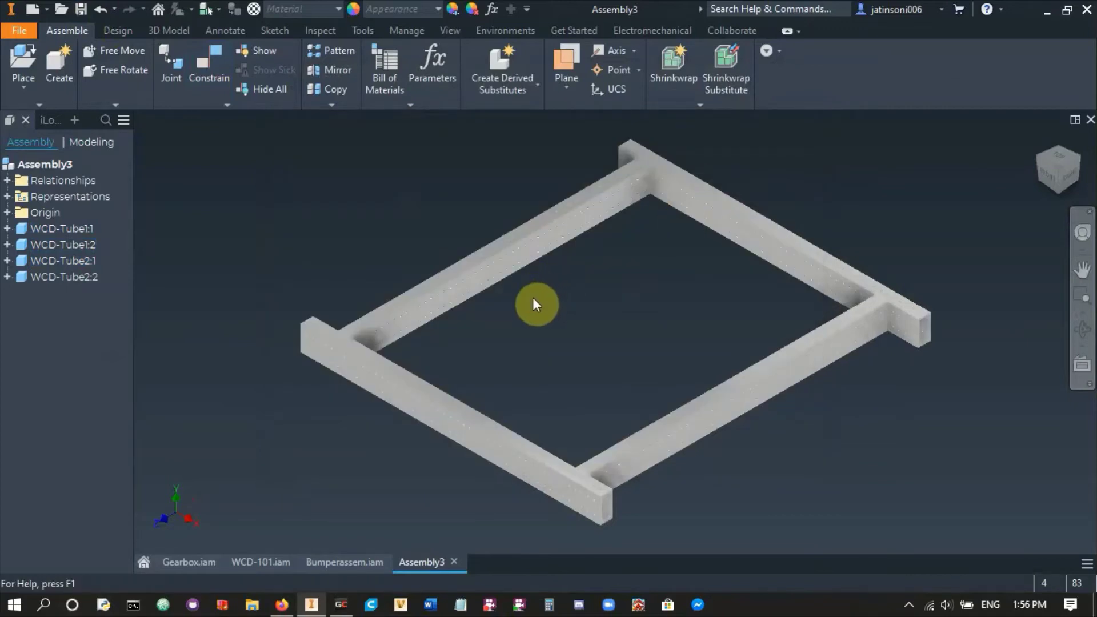
- Load the Gearbox assembly from the personal subfolder of CAD Challenges as a component for placement
{"action": "left_click", "coordinate": [23, 60]}
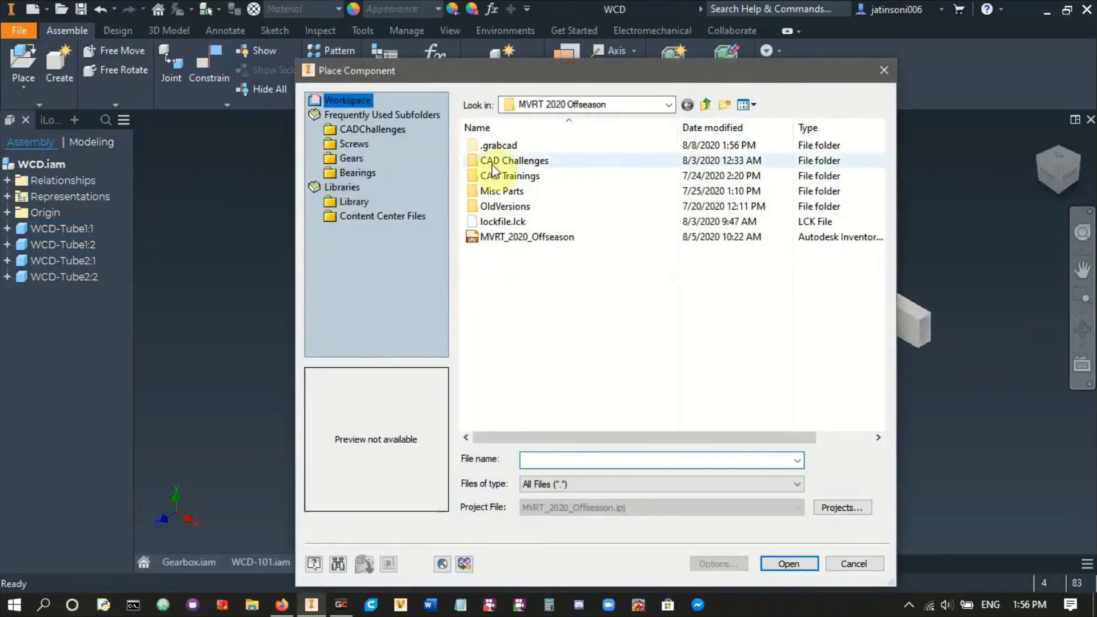
{"action": "double_click", "coordinate": [495, 167]}
{"action": "double_click", "coordinate": [503, 176]}
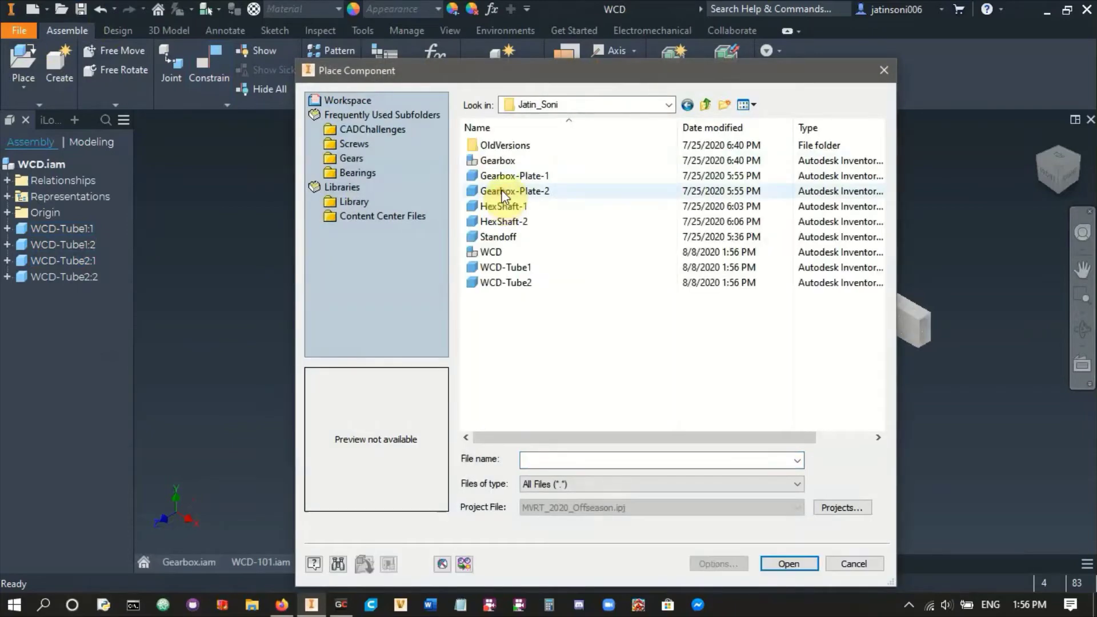
{"action": "left_click", "coordinate": [505, 163]}
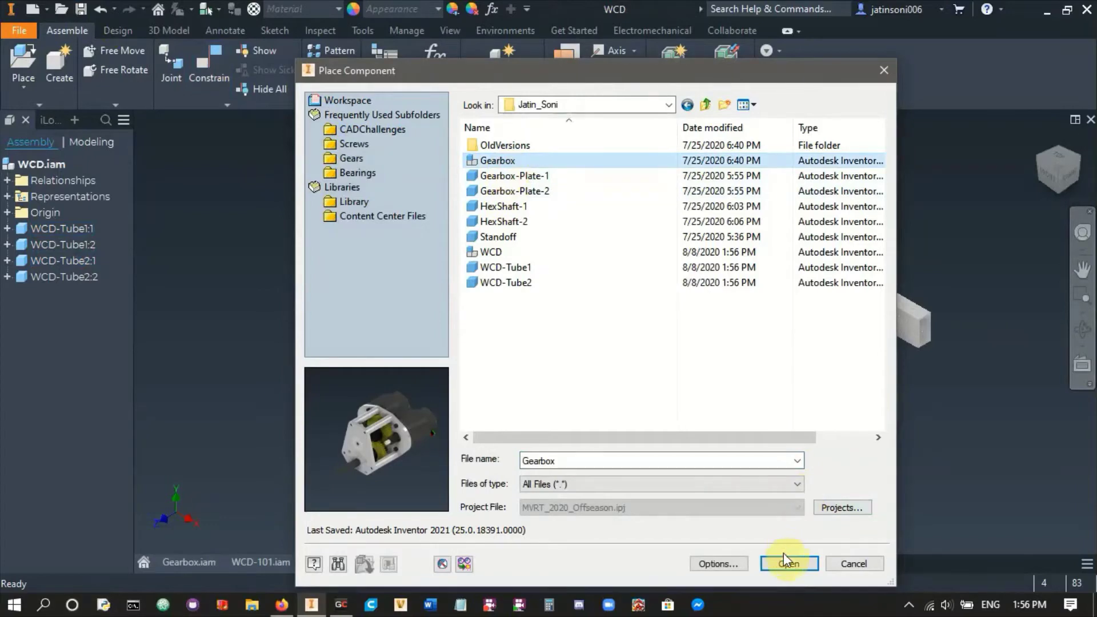
{"action": "left_click", "coordinate": [785, 561]}
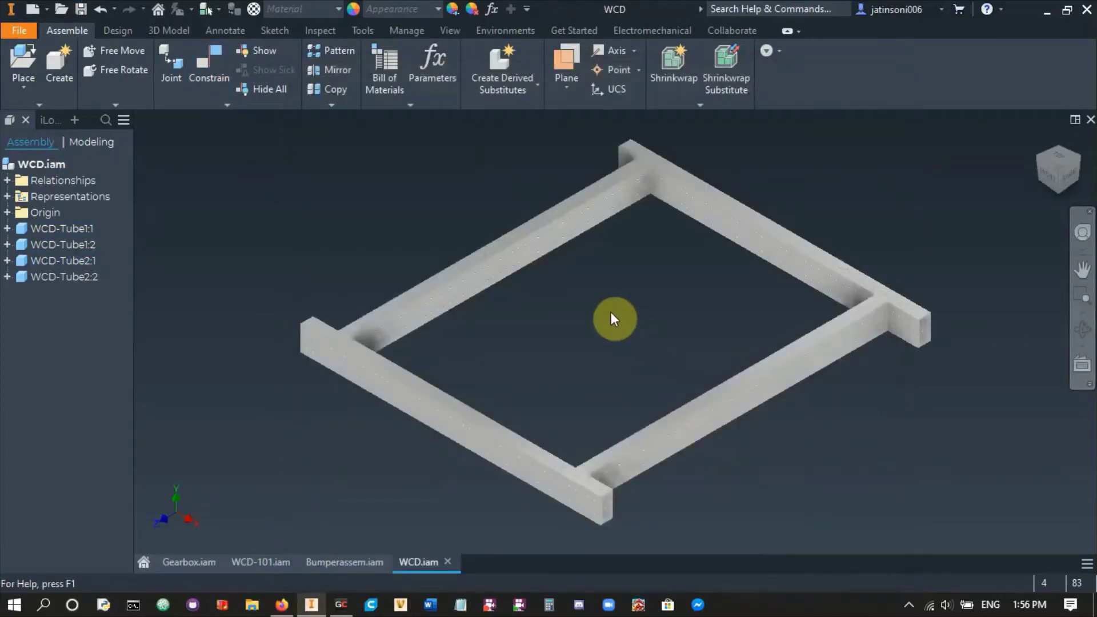
- Rotate the gearbox about its vertical axis until its output shaft points toward WCD-Tube1:1, and place one instance inside the frame
{"action": "right_click", "coordinate": [613, 306]}
{"action": "left_click", "coordinate": [606, 260]}
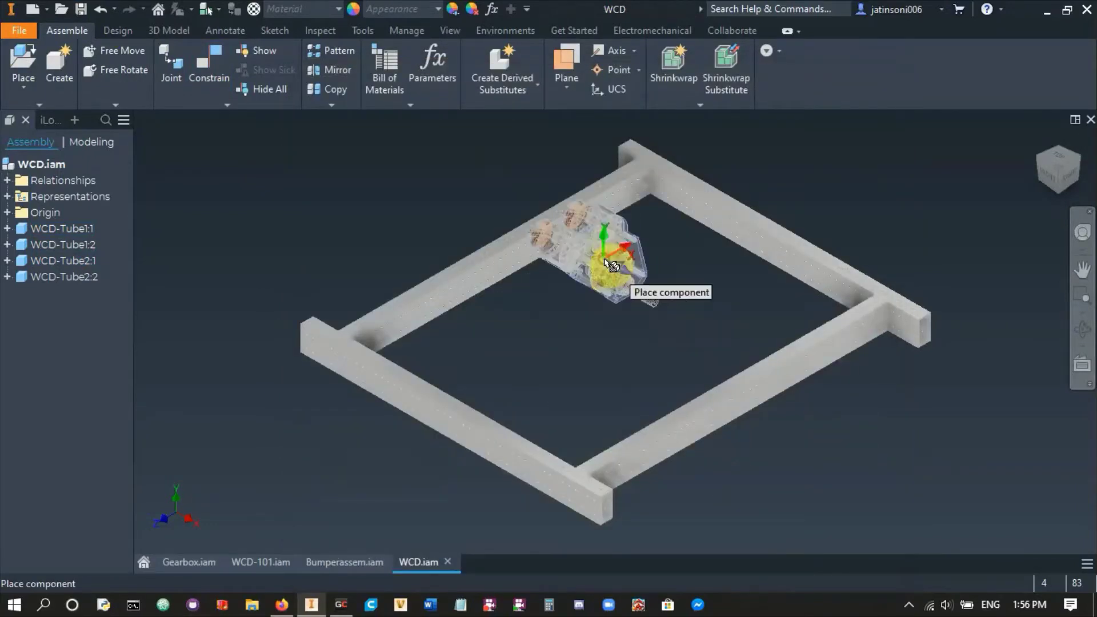
{"action": "right_click", "coordinate": [606, 295]}
{"action": "left_click", "coordinate": [605, 255]}
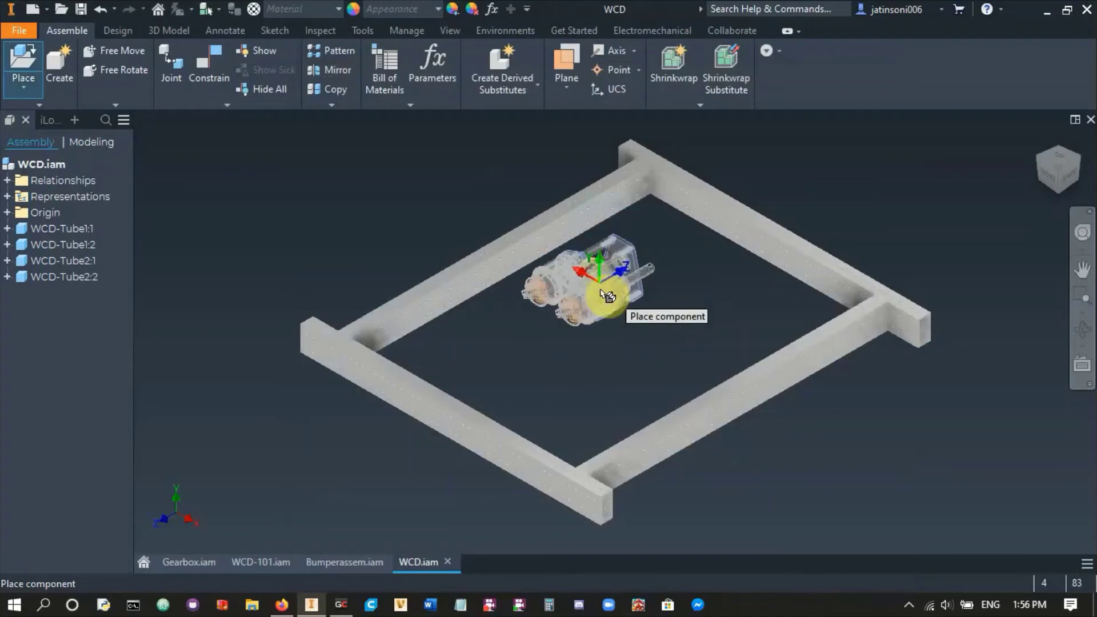
{"action": "right_click", "coordinate": [606, 296]}
{"action": "left_click", "coordinate": [606, 254]}
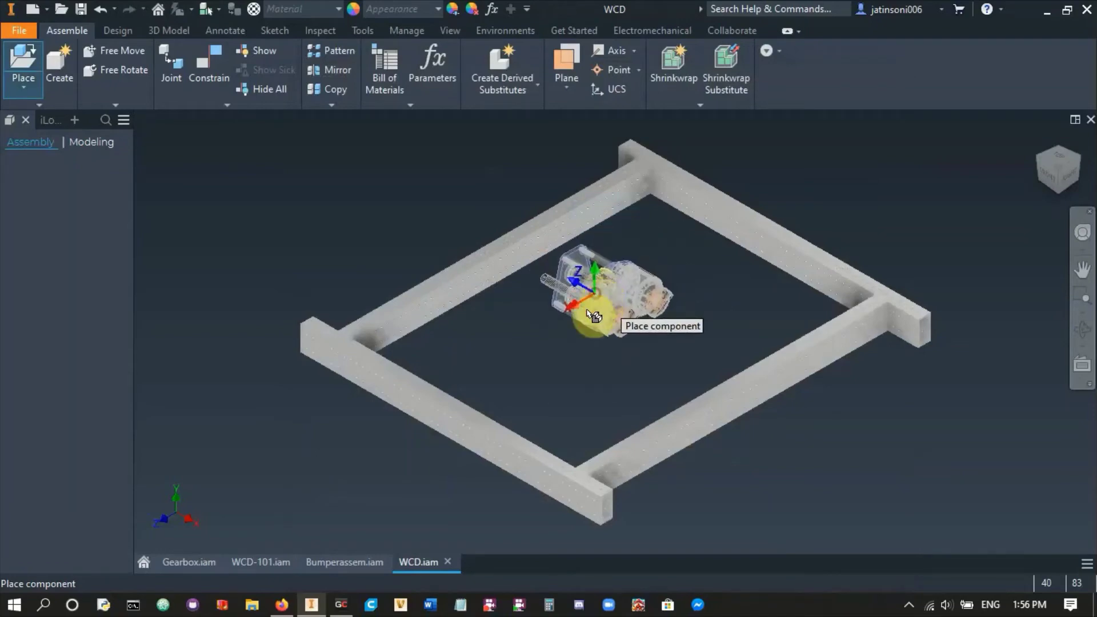
{"action": "left_click", "coordinate": [594, 316]}
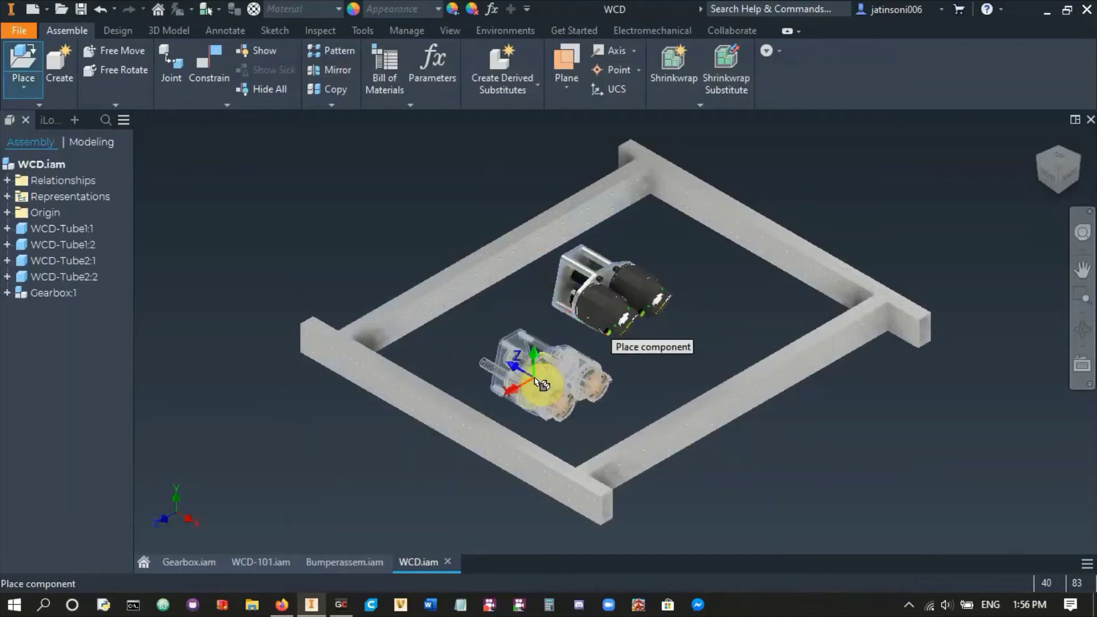
{"action": "key", "text": "Escape"}
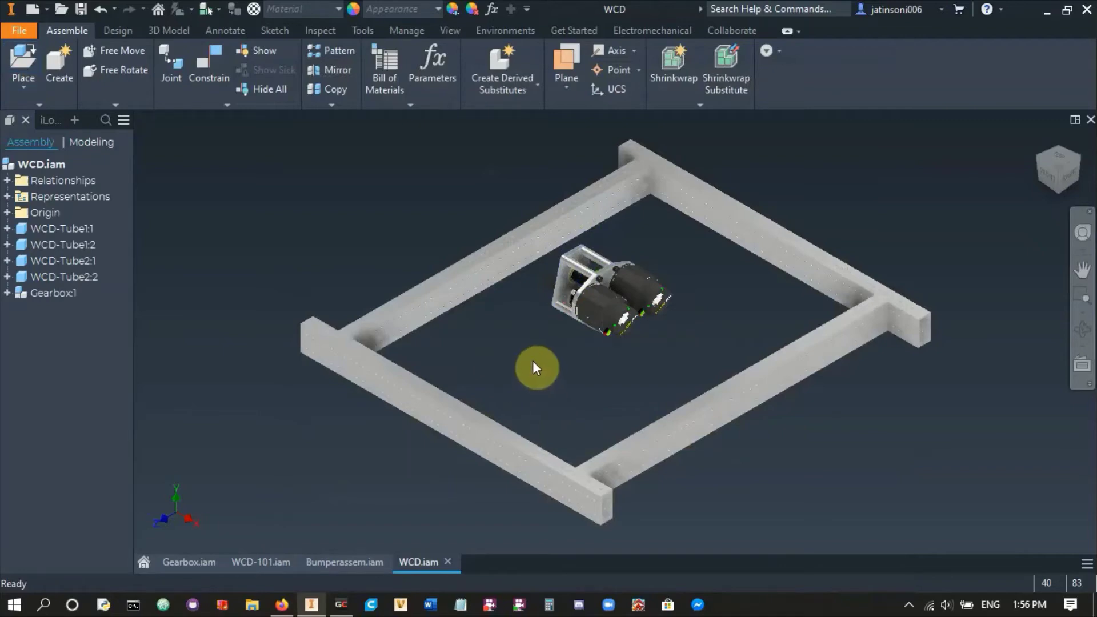
- Inspect the hole rows on WCD-Tube1:1 and open that tube for editing in place
{"action": "middle_click_drag", "start_coordinate": [534, 368], "coordinate": [563, 492], "text": "shift"}
{"action": "scroll", "coordinate": [563, 492], "scroll_direction": "up", "scroll_amount": 5}
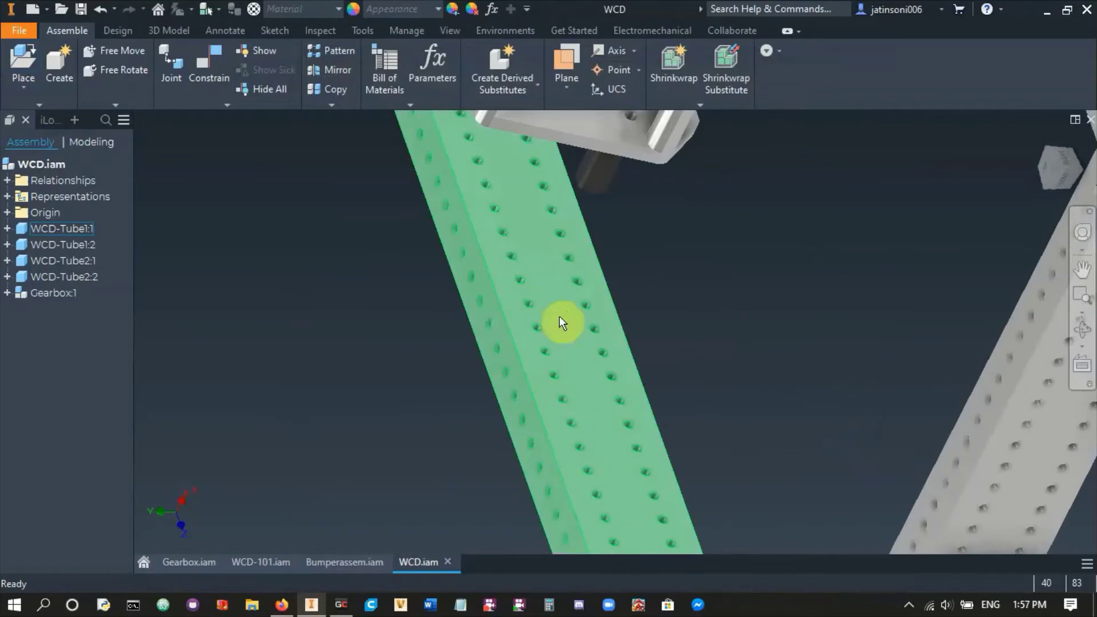
{"action": "scroll", "coordinate": [561, 387], "scroll_direction": "down", "scroll_amount": 6}
{"action": "middle_click_drag", "start_coordinate": [571, 336], "coordinate": [683, 286], "text": "shift"}
{"action": "middle_click_drag", "start_coordinate": [704, 354], "coordinate": [688, 341], "text": "shift"}
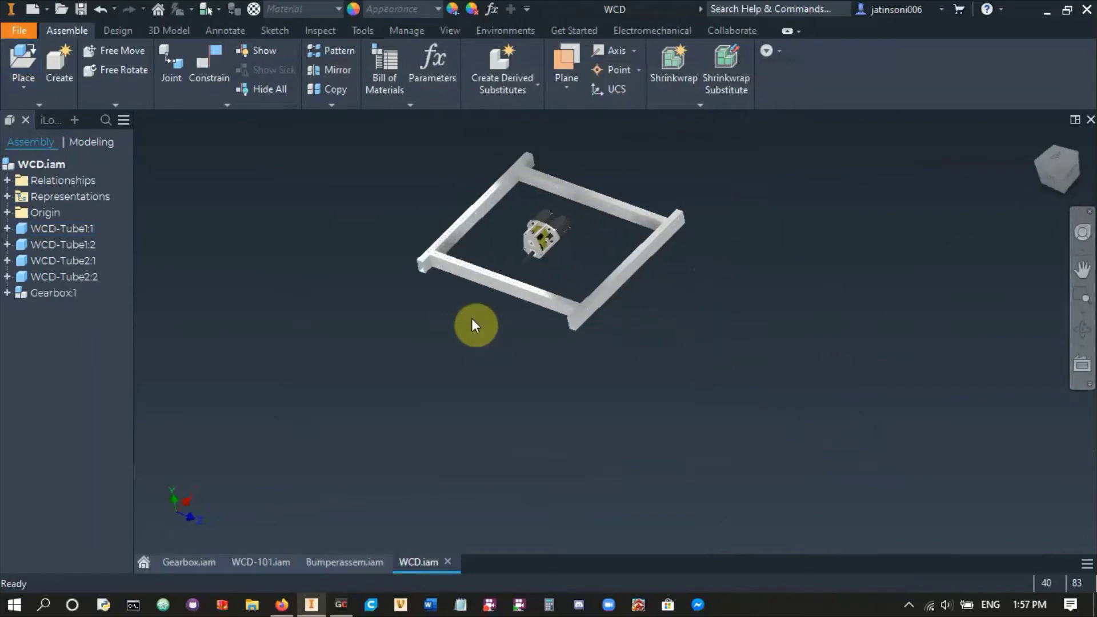
{"action": "middle_click_drag", "start_coordinate": [441, 367], "coordinate": [469, 341], "text": "shift"}
{"action": "left_click", "coordinate": [503, 266]}
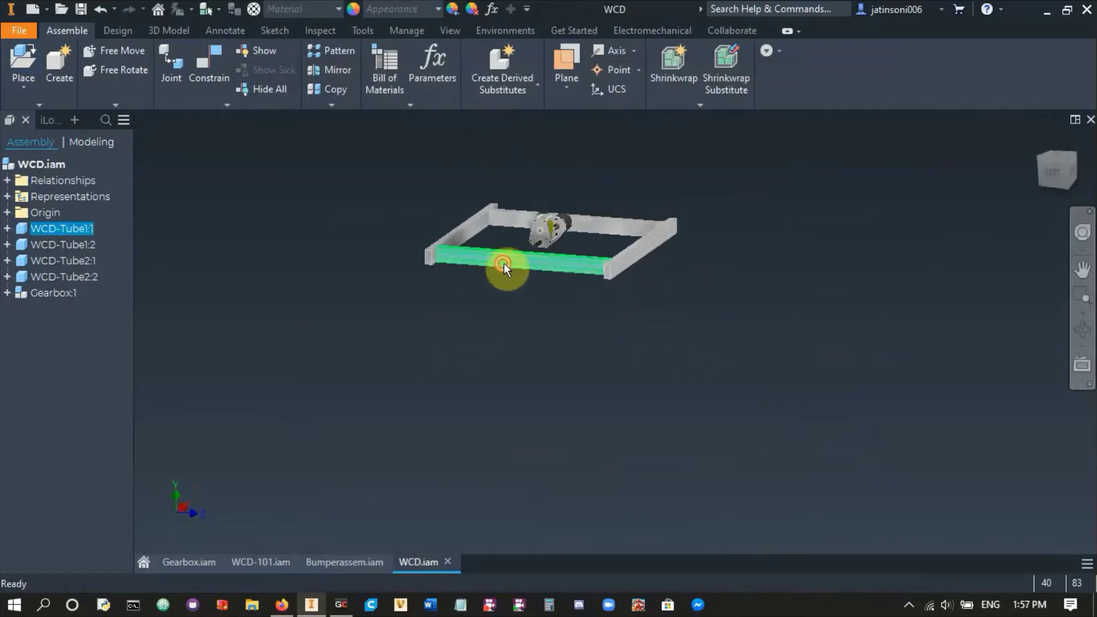
{"action": "double_click", "coordinate": [502, 262]}
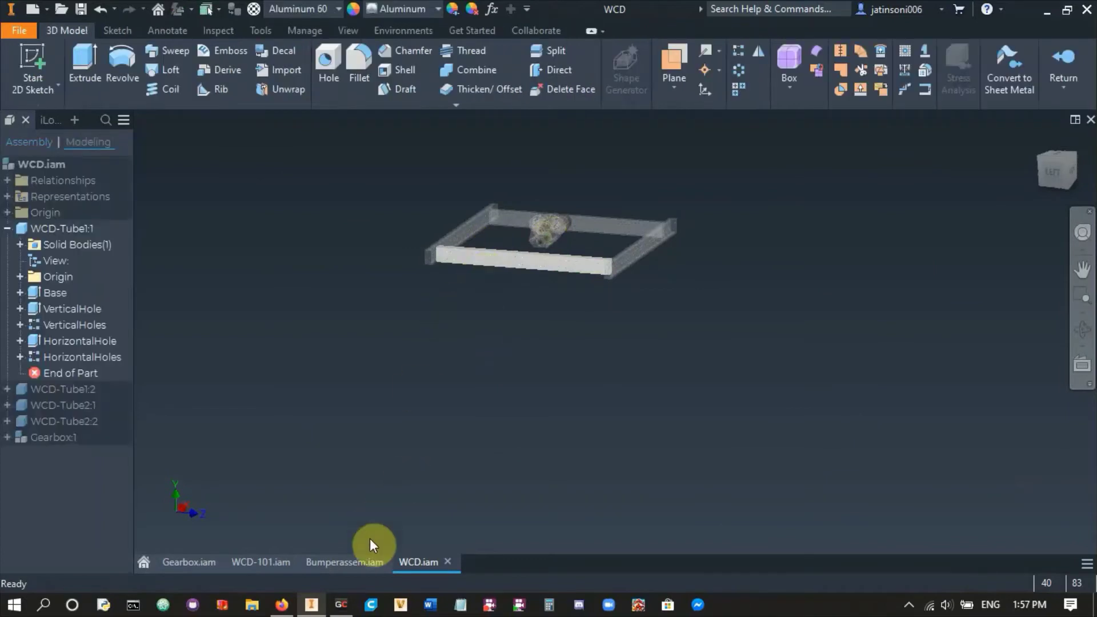
- Start a 2D sketch on the wide outer side face of WCD-Tube1:1
{"action": "scroll", "coordinate": [515, 274], "scroll_direction": "up", "scroll_amount": 5}
{"action": "middle_click_drag", "start_coordinate": [485, 314], "coordinate": [478, 366], "text": "shift"}
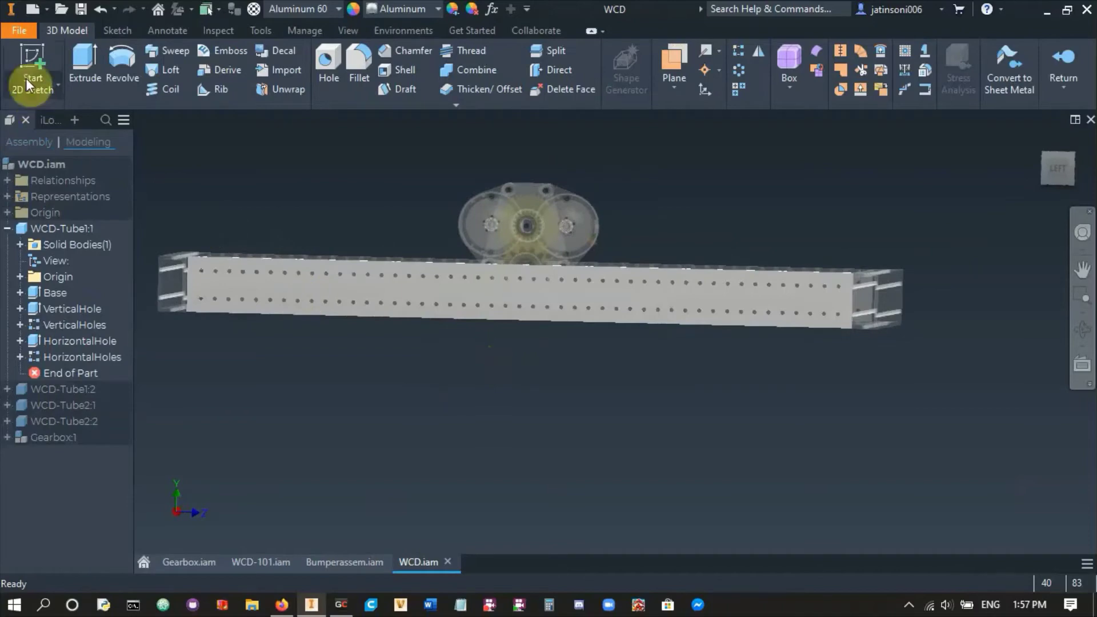
{"action": "left_click", "coordinate": [40, 52]}
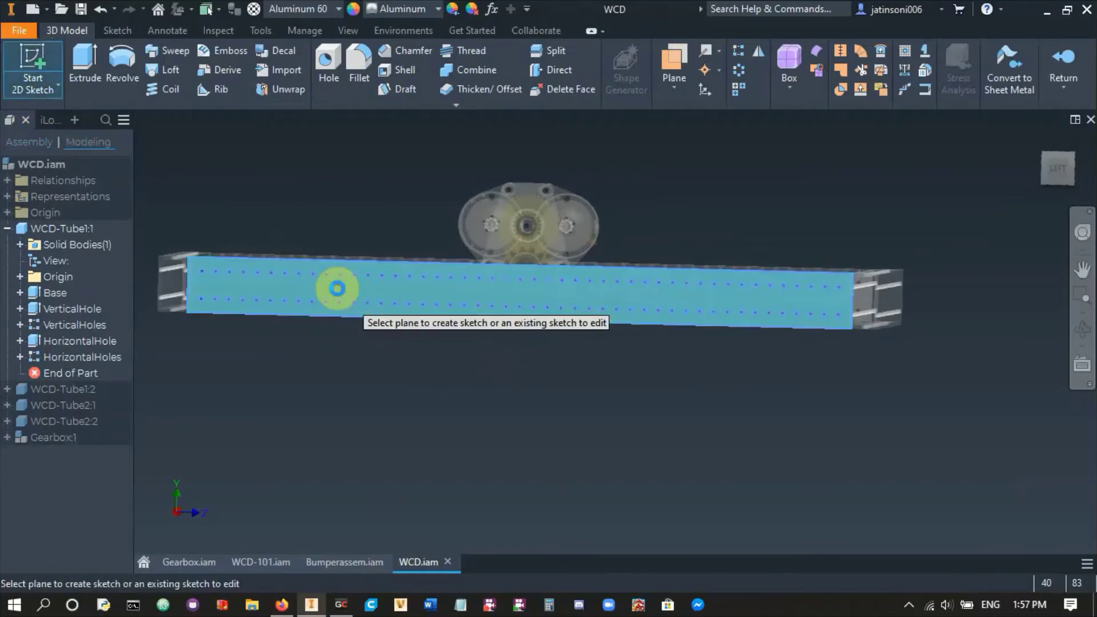
{"action": "left_click", "coordinate": [338, 289]}
{"action": "left_click", "coordinate": [622, 352]}
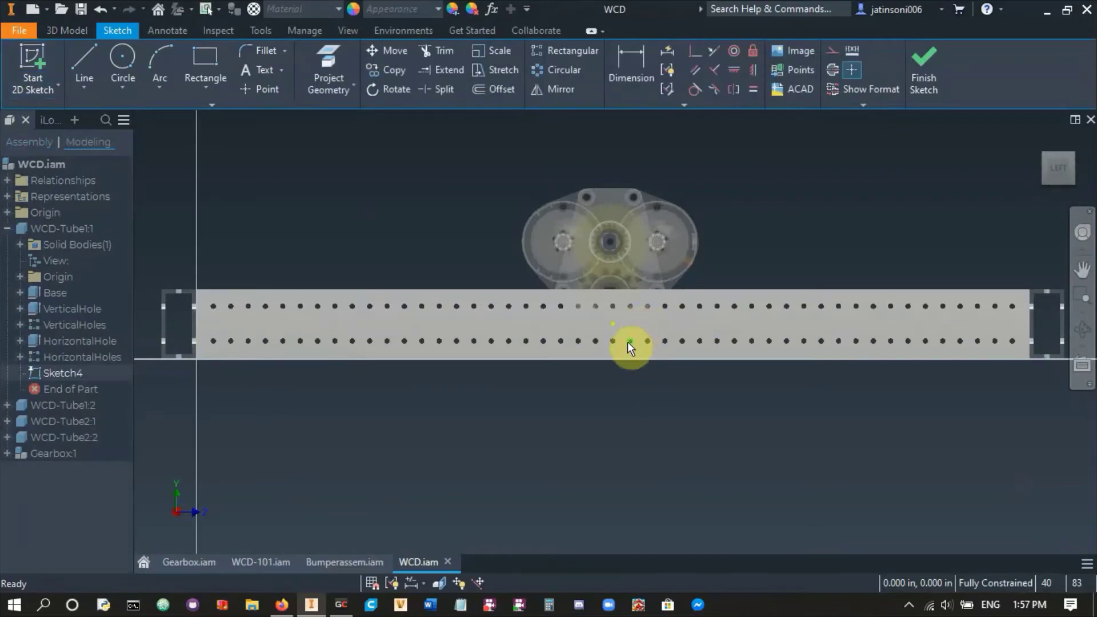
- Sketch a circle about 1.02 in in diameter at the middle of the tube face, centred between the two hole rows
{"action": "scroll", "coordinate": [629, 338], "scroll_direction": "up", "scroll_amount": 5}
{"action": "key", "text": "c"}
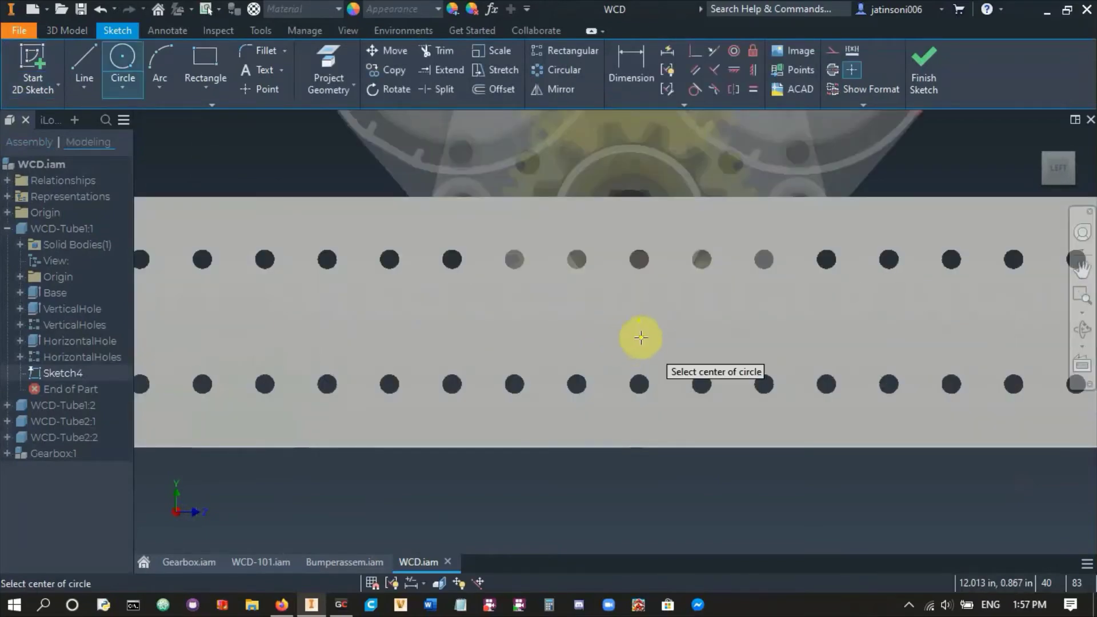
{"action": "left_click", "coordinate": [639, 321]}
{"action": "left_click", "coordinate": [591, 362]}
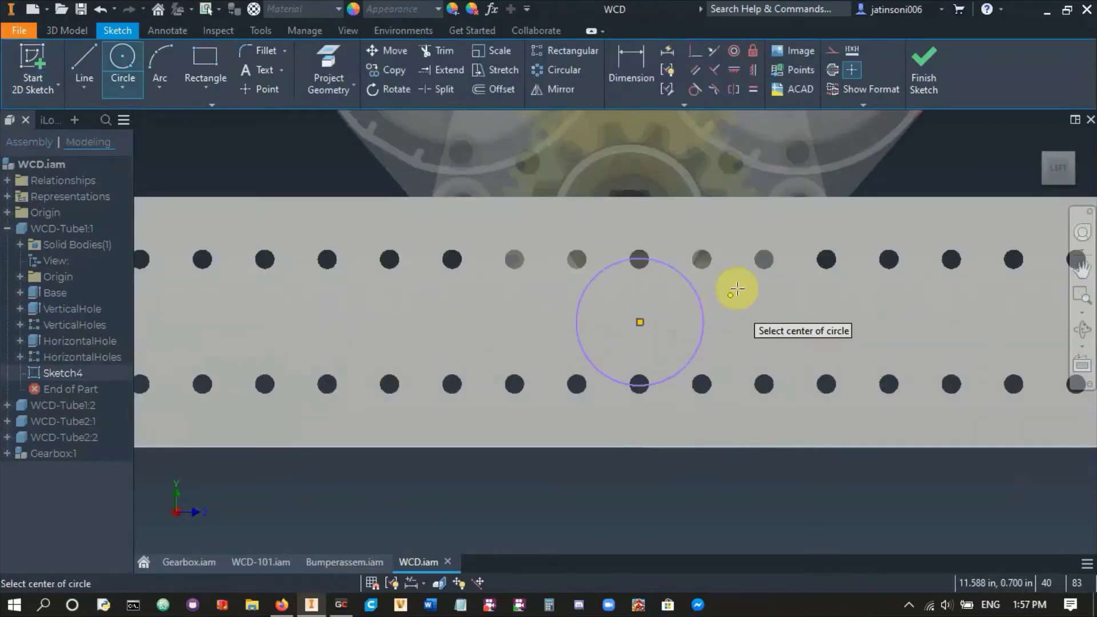
- Dimension the circle's diameter to 1.125 in
{"action": "left_click", "coordinate": [628, 77]}
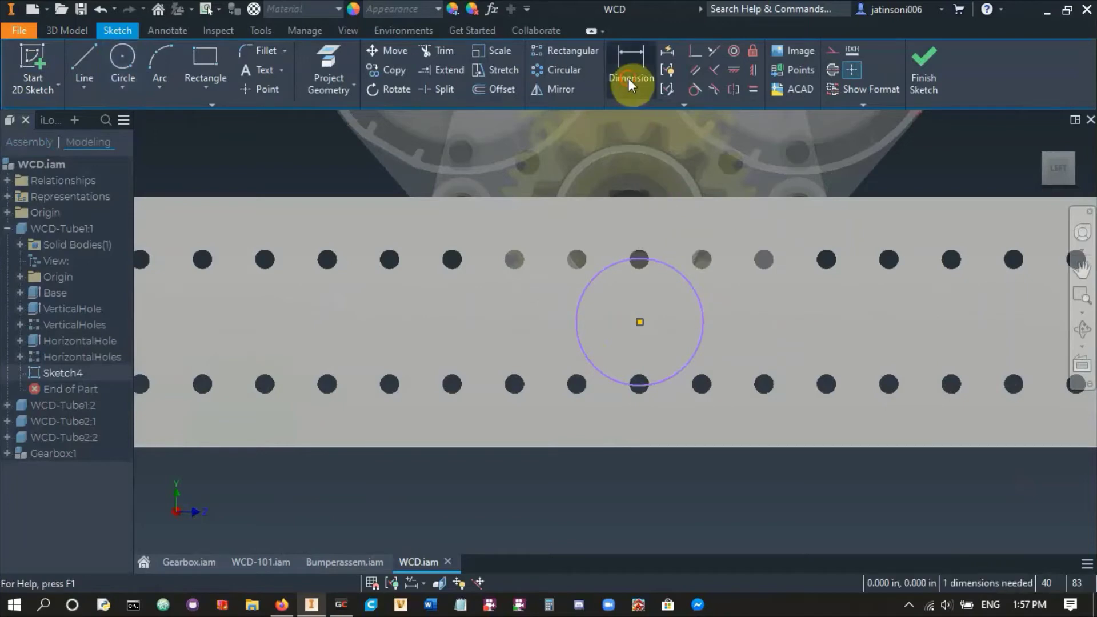
{"action": "left_click", "coordinate": [688, 282]}
{"action": "left_click", "coordinate": [670, 309]}
{"action": "type", "text": "1.125"}
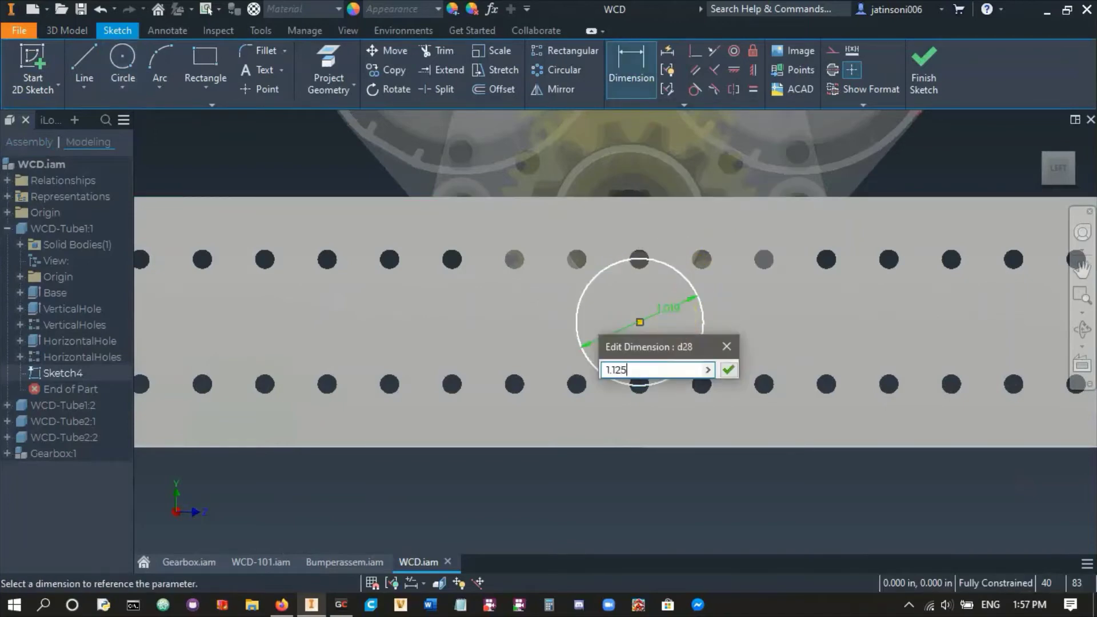
- Set the diameter of the circle centred on the tube face to 1.125 in
{"action": "key", "text": "Return"}
{"action": "scroll", "coordinate": [715, 304], "scroll_direction": "down", "scroll_amount": 3}
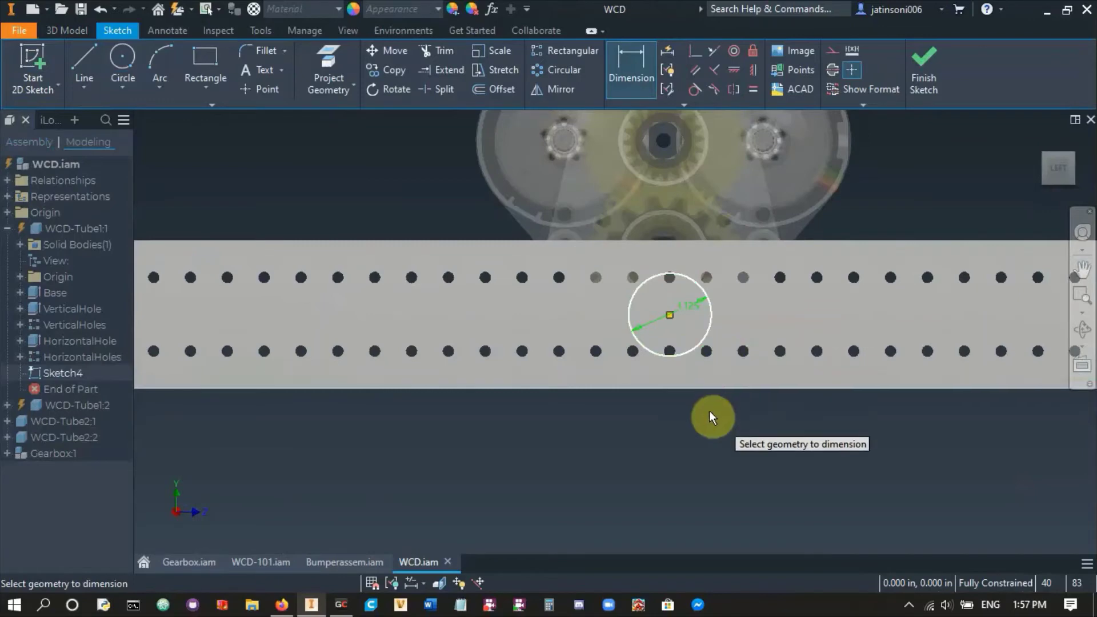
{"action": "scroll", "coordinate": [710, 413], "scroll_direction": "down", "scroll_amount": 3}
{"action": "key", "text": "Escape"}
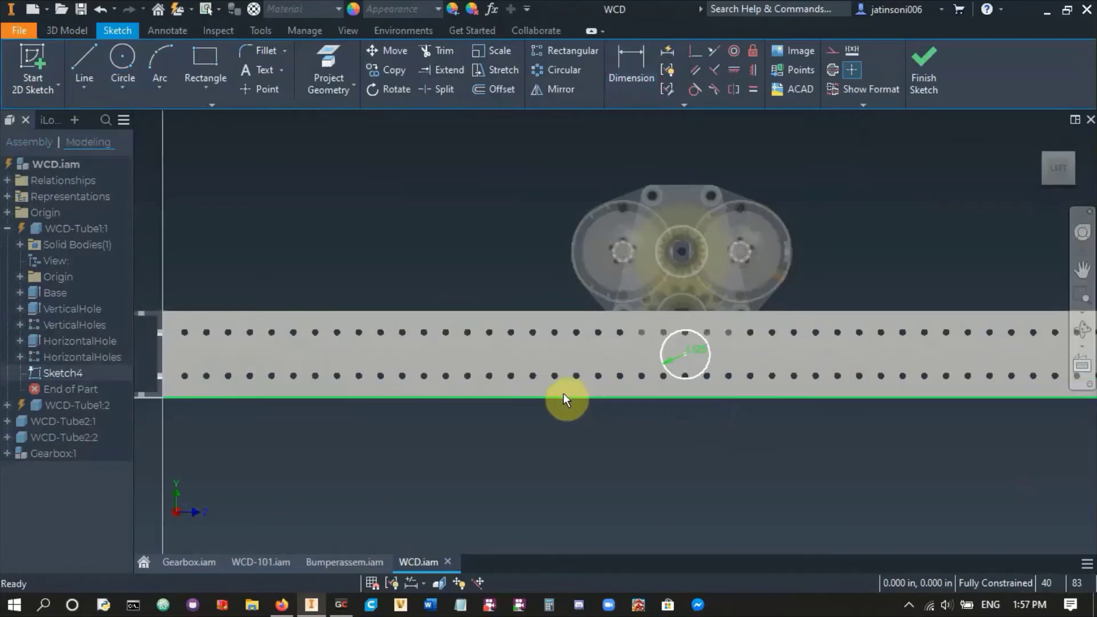
- Sketch two more circles on the tube face, one on each side of the 1.125 in circle
{"action": "key", "text": "c"}
{"action": "left_click", "coordinate": [339, 347]}
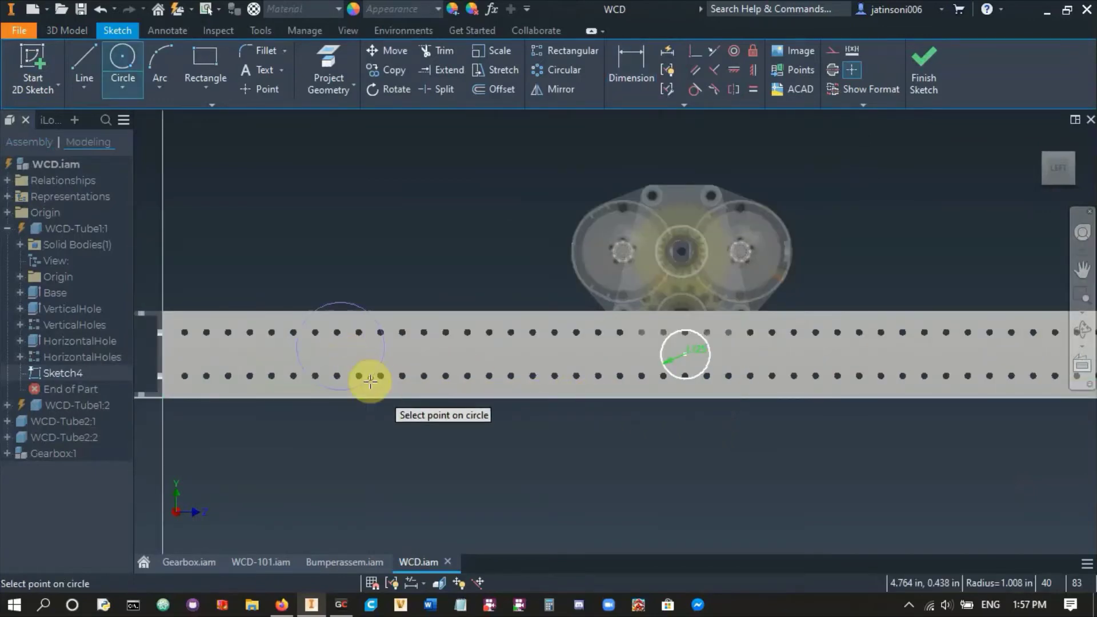
{"action": "left_click", "coordinate": [366, 374]}
{"action": "left_click", "coordinate": [929, 354]}
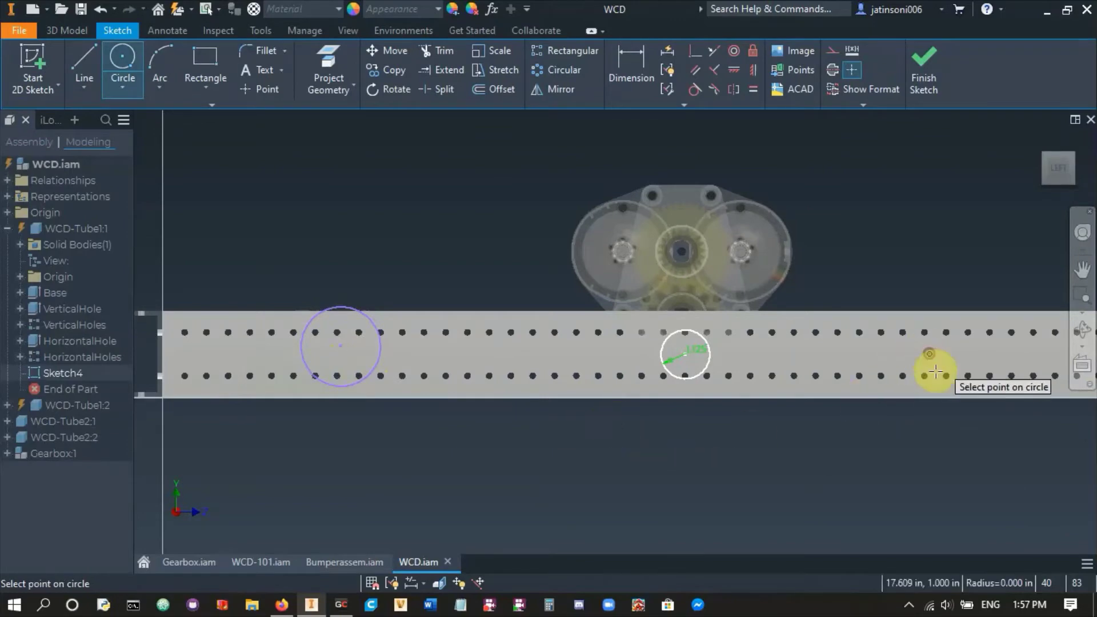
{"action": "left_click", "coordinate": [943, 376]}
{"action": "key", "text": "Escape"}
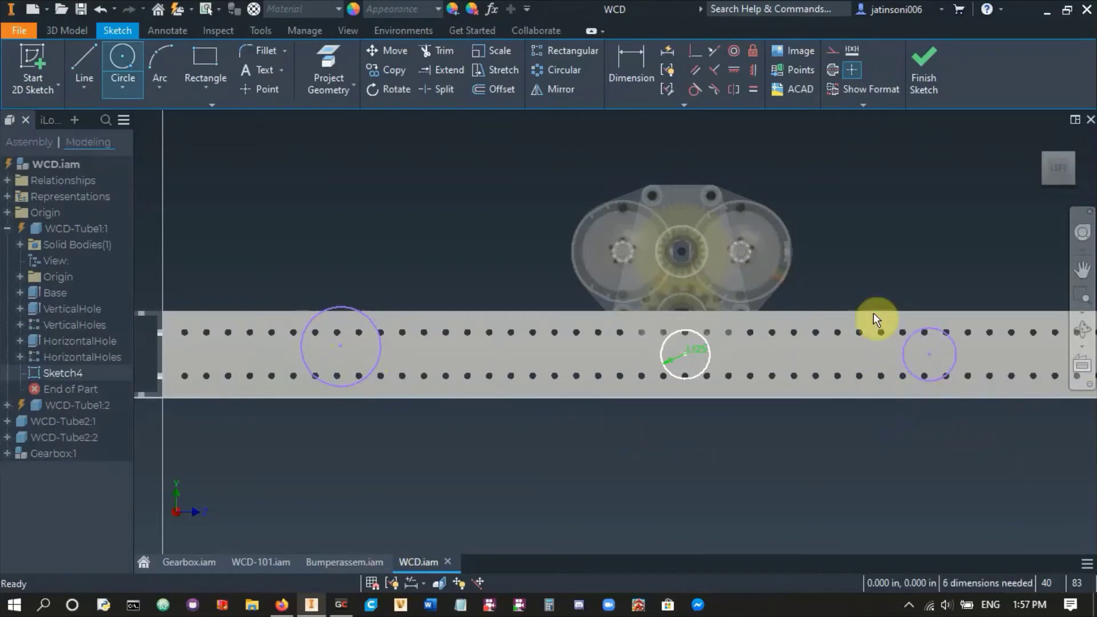
- Apply an Equal constraint between the two outer circles
{"action": "left_click", "coordinate": [755, 90]}
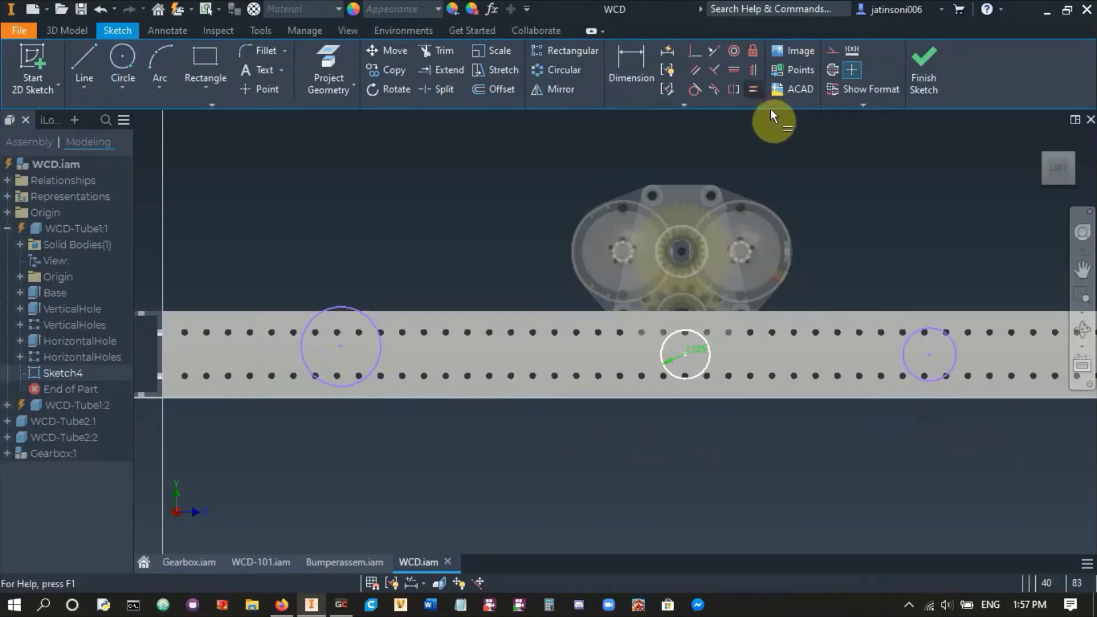
{"action": "left_click", "coordinate": [906, 350]}
{"action": "left_click", "coordinate": [381, 352]}
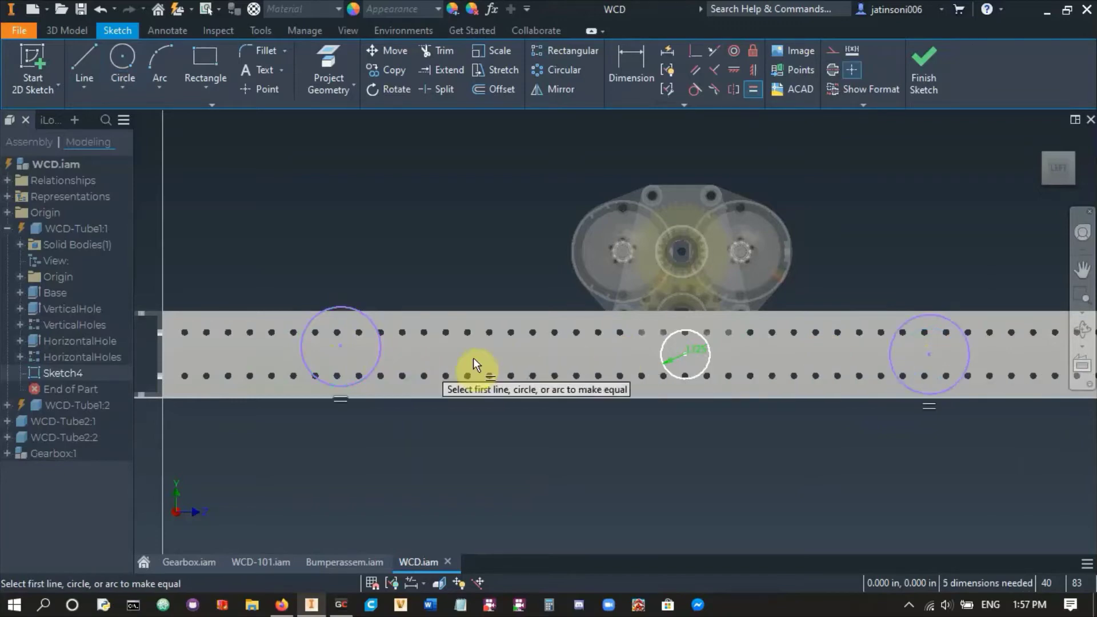
{"action": "key", "text": "Escape"}
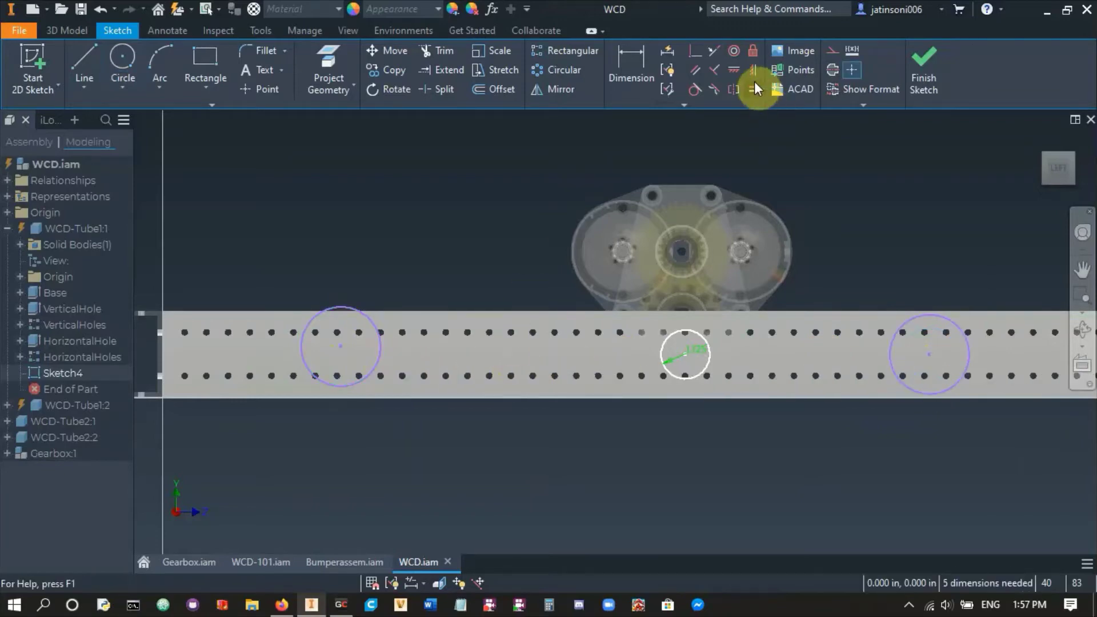
- Constrain the centres of the two outer circles horizontally to each other, and move the circles up over the tube's upper edge
{"action": "left_click", "coordinate": [737, 71]}
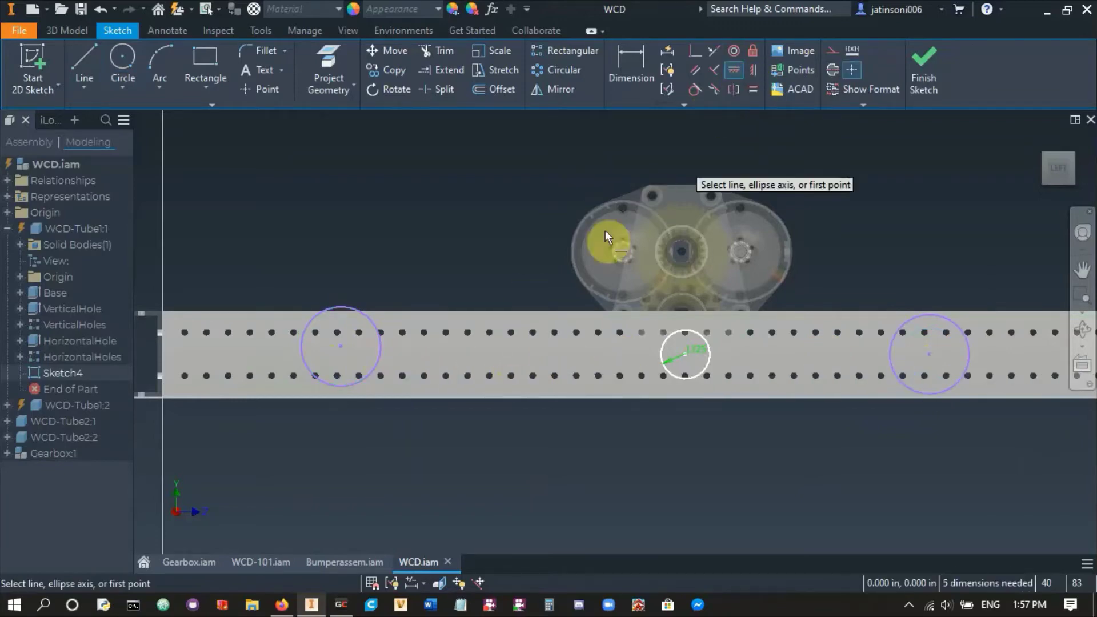
{"action": "left_click", "coordinate": [344, 348]}
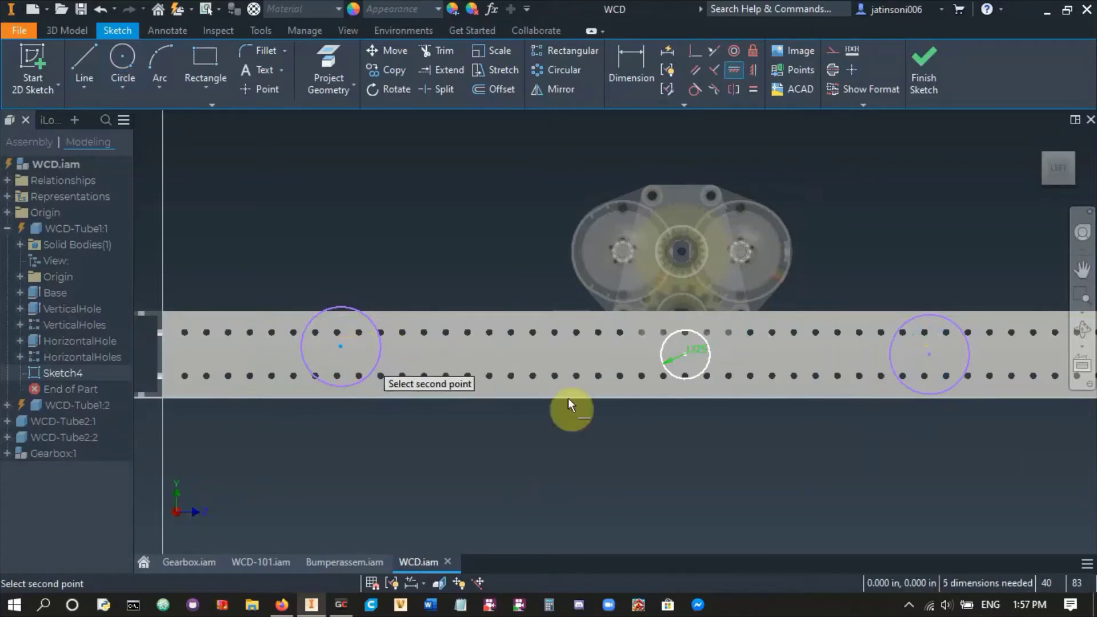
{"action": "left_click", "coordinate": [930, 355]}
{"action": "key", "text": "Escape"}
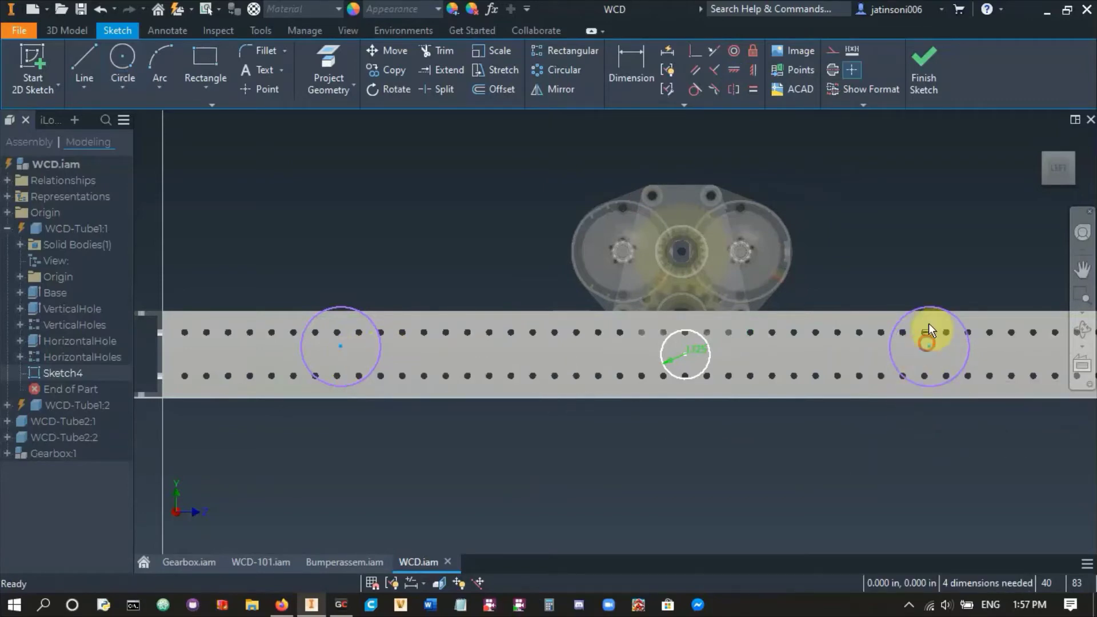
{"action": "left_click_drag", "start_coordinate": [929, 330], "coordinate": [1023, 337]}
- Sketch a line from the middle circle's centre straight down to the tube's lower edge
{"action": "scroll", "coordinate": [862, 404], "scroll_direction": "down", "scroll_amount": 3}
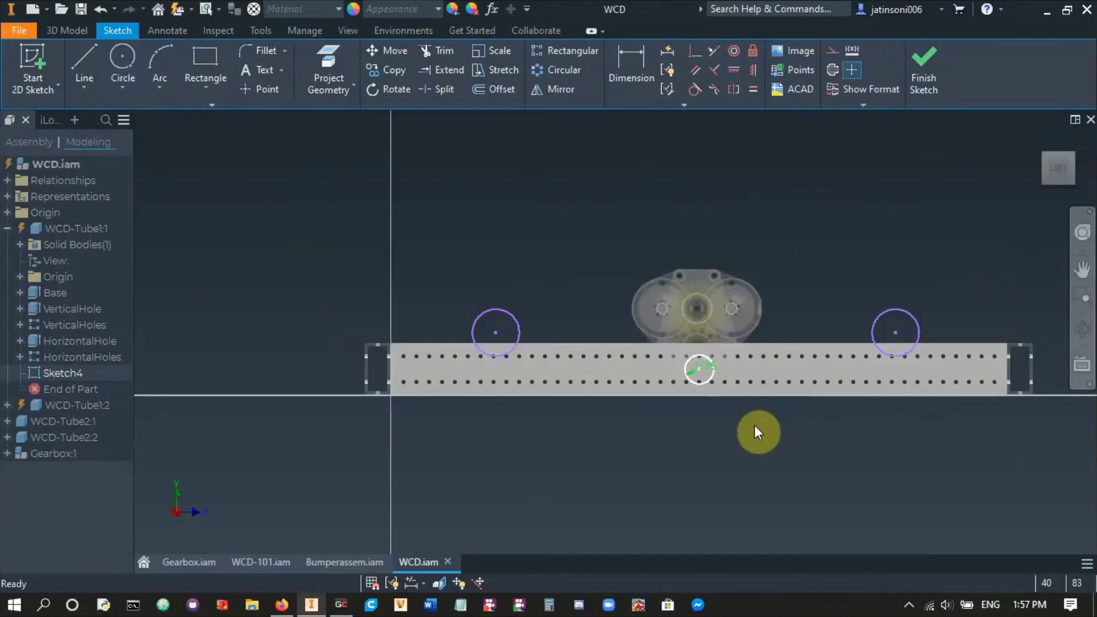
{"action": "scroll", "coordinate": [733, 428], "scroll_direction": "up", "scroll_amount": 3}
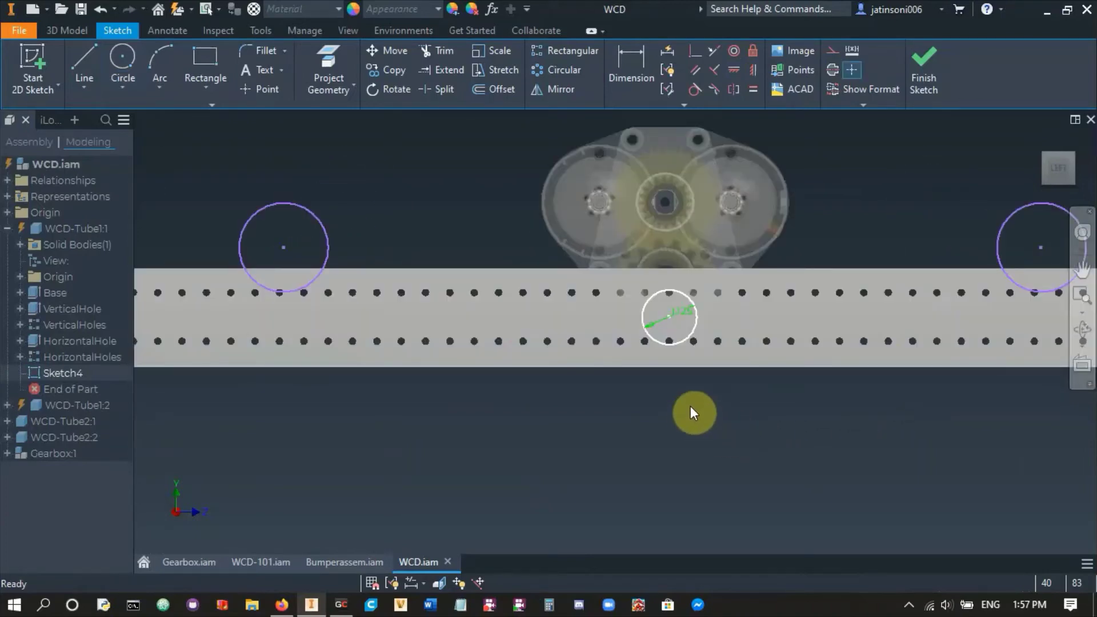
{"action": "scroll", "coordinate": [701, 409], "scroll_direction": "down", "scroll_amount": 3}
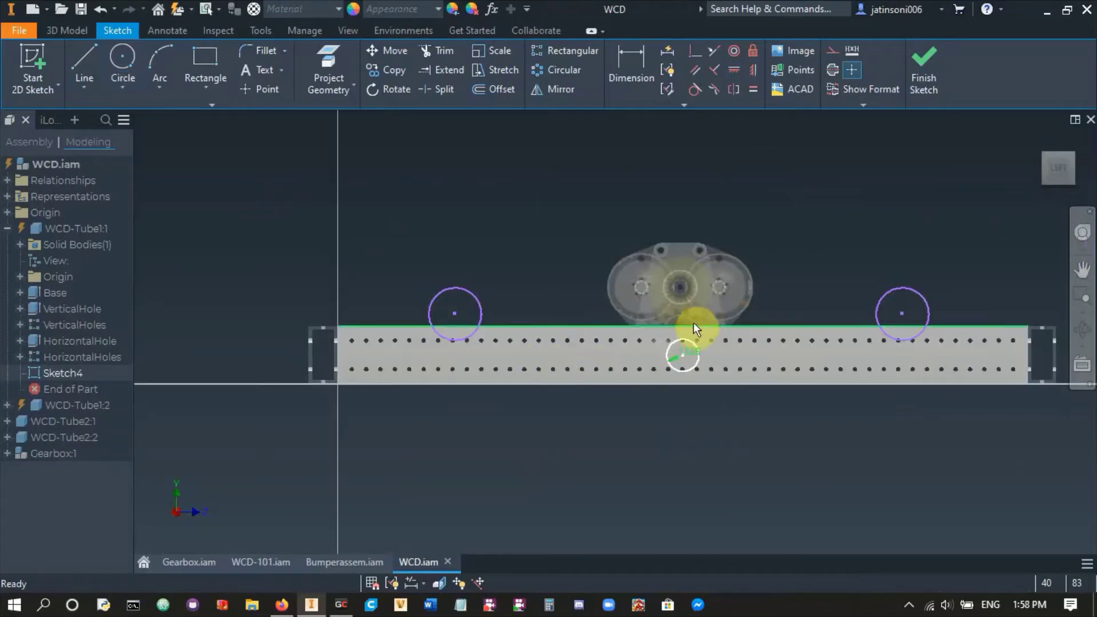
{"action": "scroll", "coordinate": [685, 360], "scroll_direction": "up", "scroll_amount": 3}
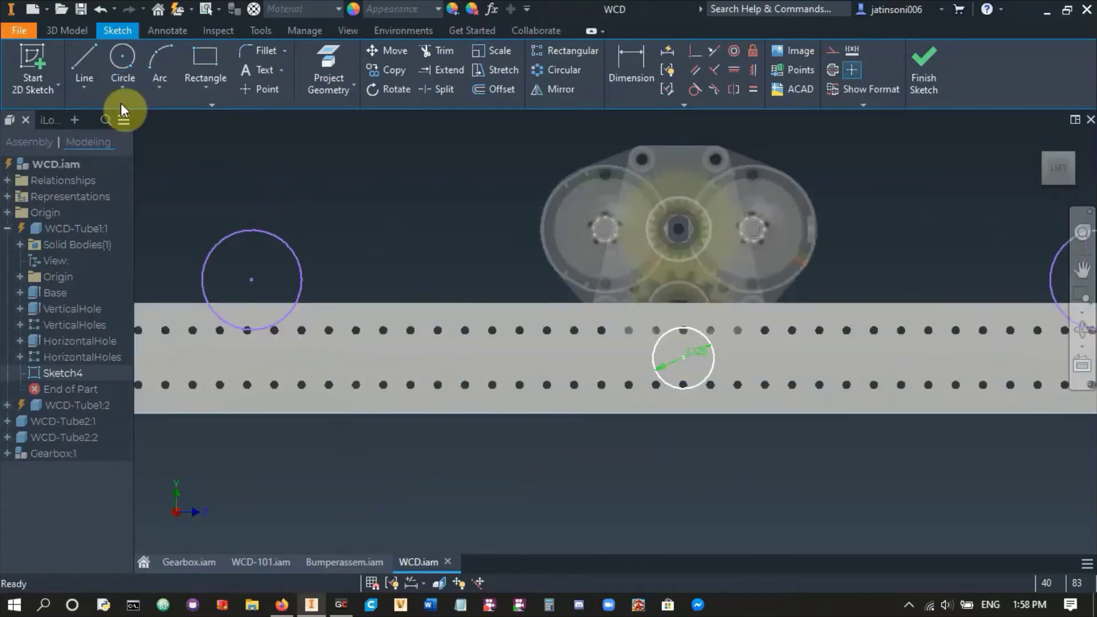
{"action": "left_click", "coordinate": [78, 44]}
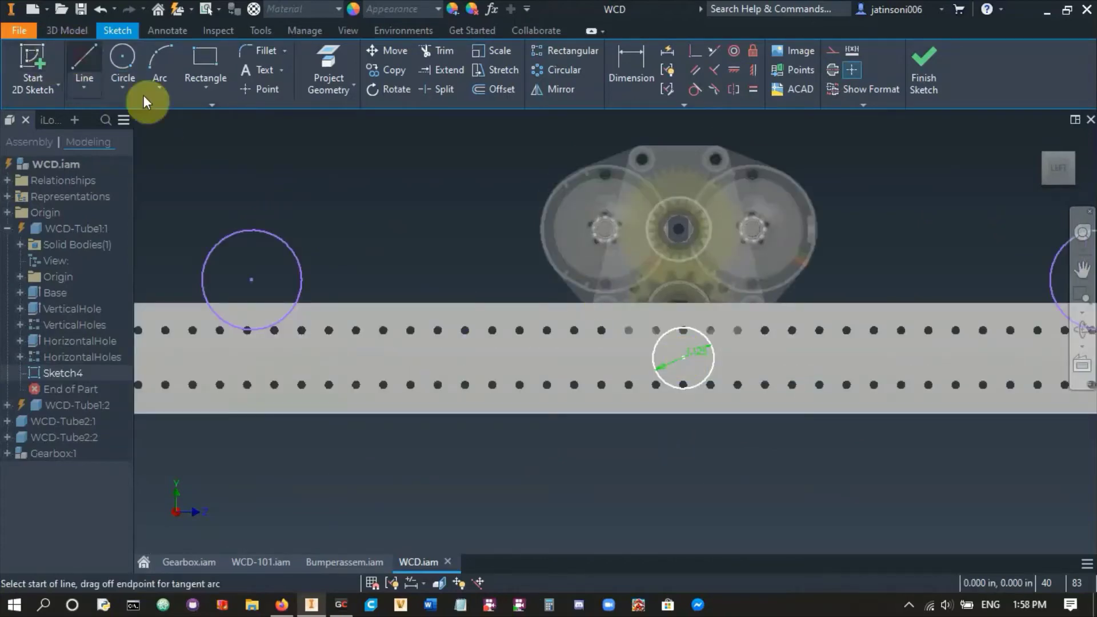
{"action": "left_click", "coordinate": [684, 363]}
{"action": "left_click", "coordinate": [683, 414]}
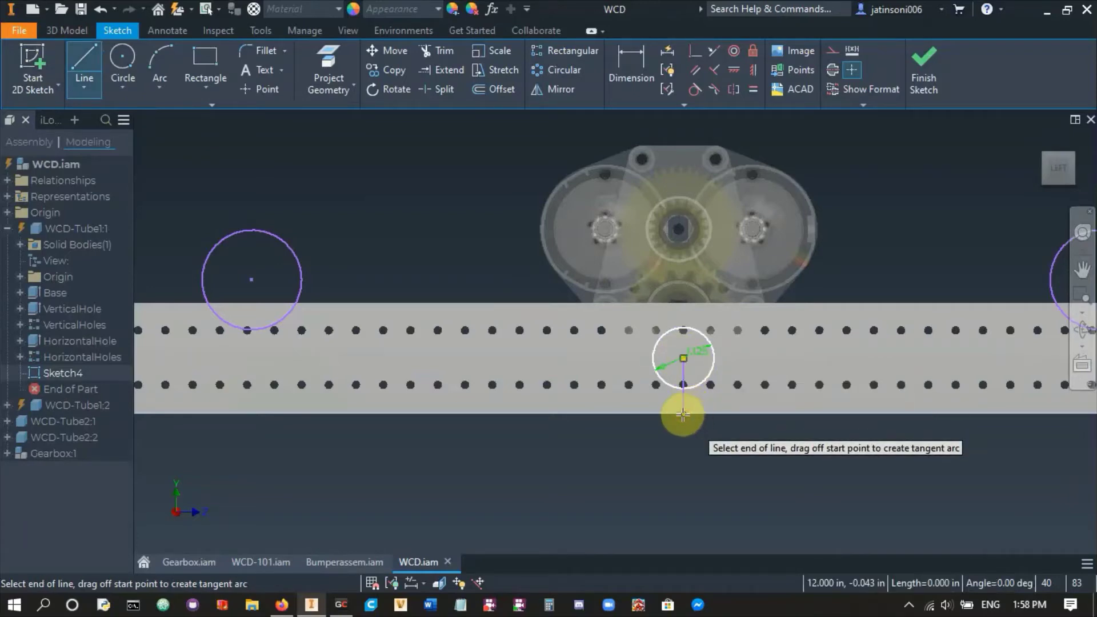
{"action": "key", "text": "Escape"}
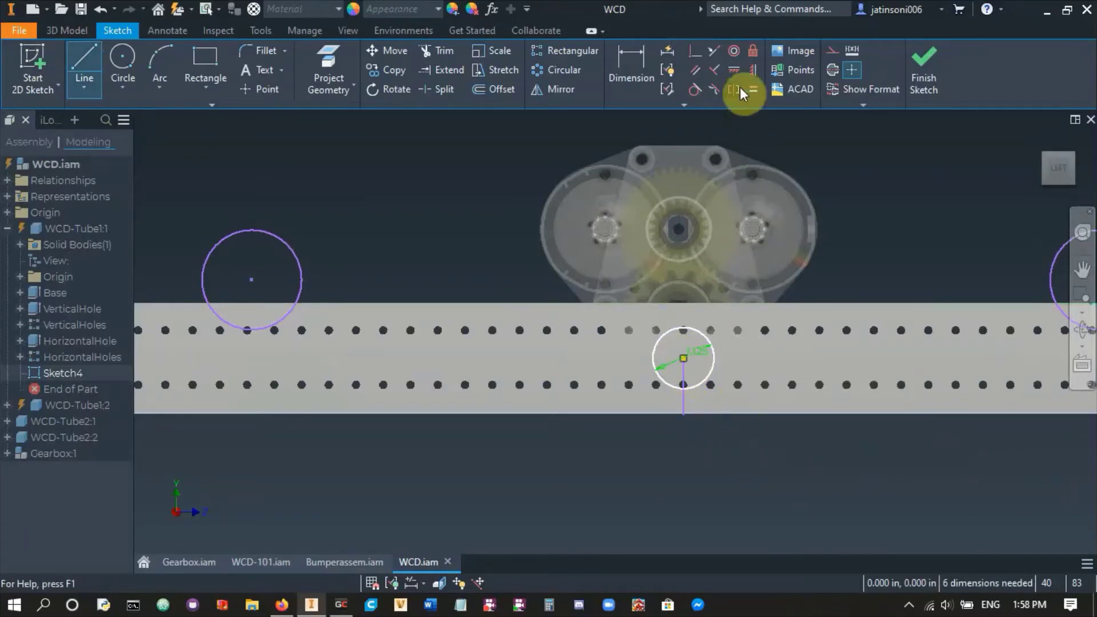
- Apply a Vertical constraint to the line running down from the middle circle's centre
{"action": "left_click", "coordinate": [749, 72]}
{"action": "scroll", "coordinate": [708, 377], "scroll_direction": "down", "scroll_amount": 3}
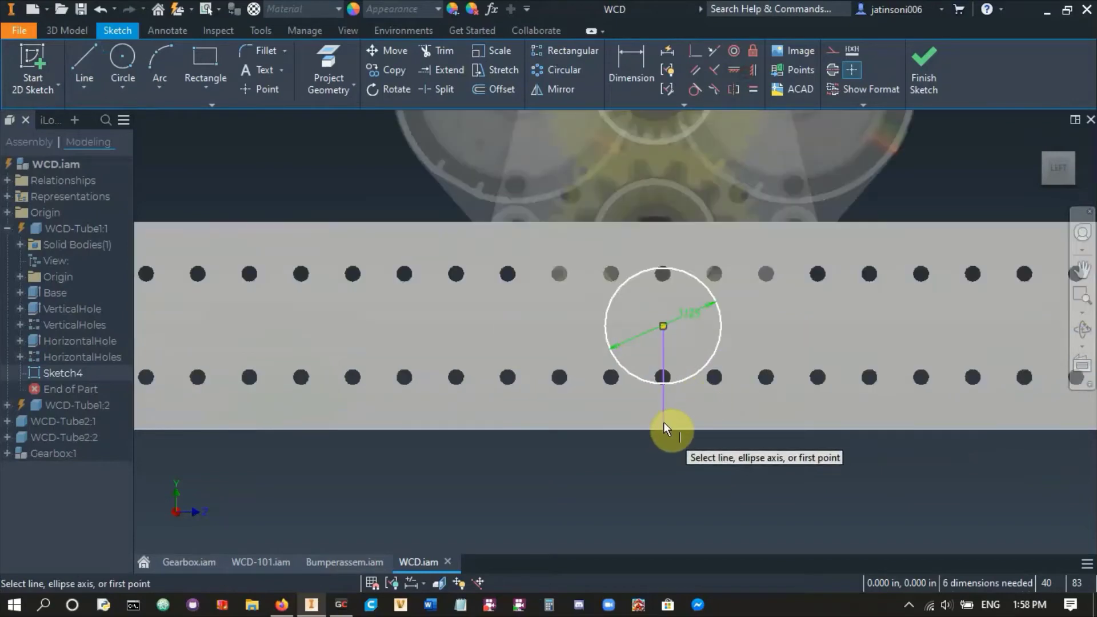
{"action": "left_click", "coordinate": [664, 421]}
{"action": "scroll", "coordinate": [683, 475], "scroll_direction": "up", "scroll_amount": 3}
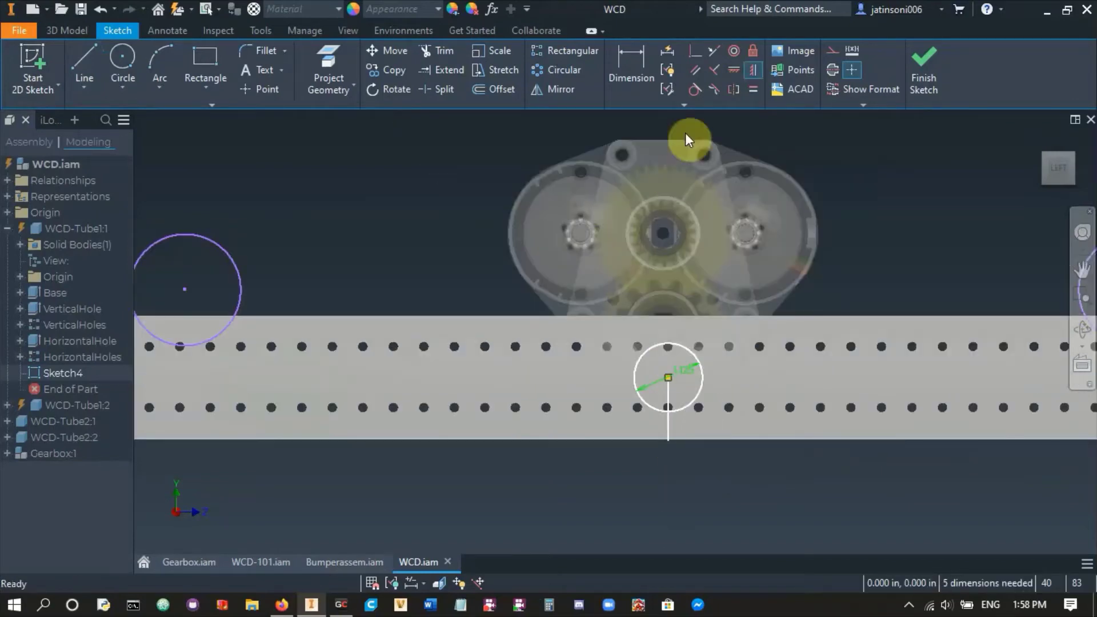
- Make the two outer circles symmetric about the vertical centre line, and move the pair inward and slightly up
{"action": "left_click", "coordinate": [728, 94]}
{"action": "scroll", "coordinate": [728, 138], "scroll_direction": "up", "scroll_amount": 3}
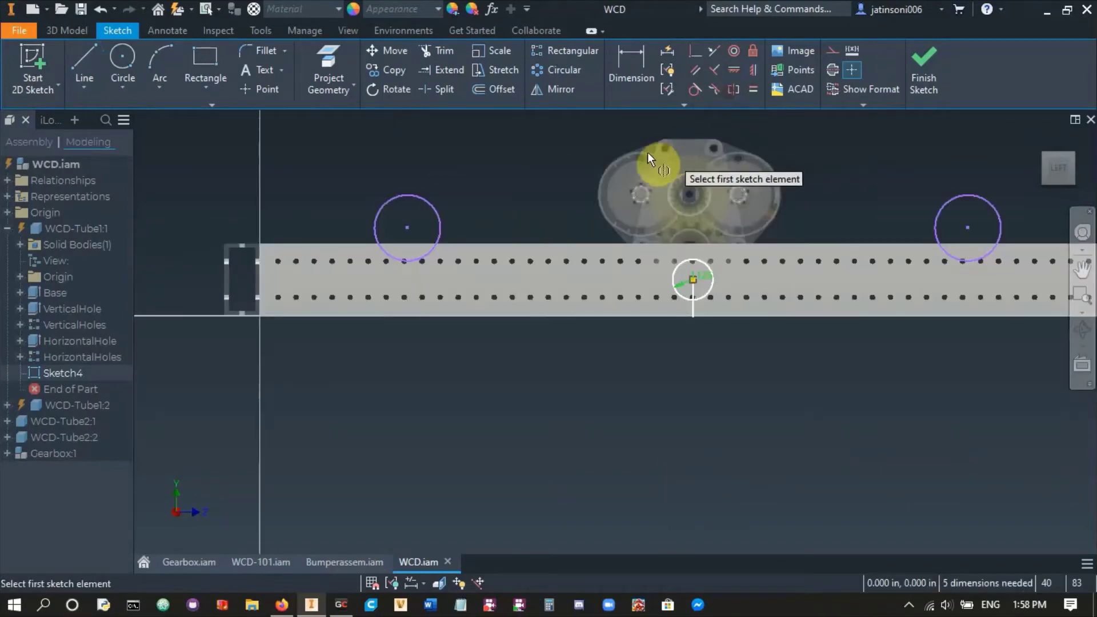
{"action": "left_click", "coordinate": [731, 90]}
{"action": "middle_click_drag", "start_coordinate": [613, 150], "coordinate": [574, 163]}
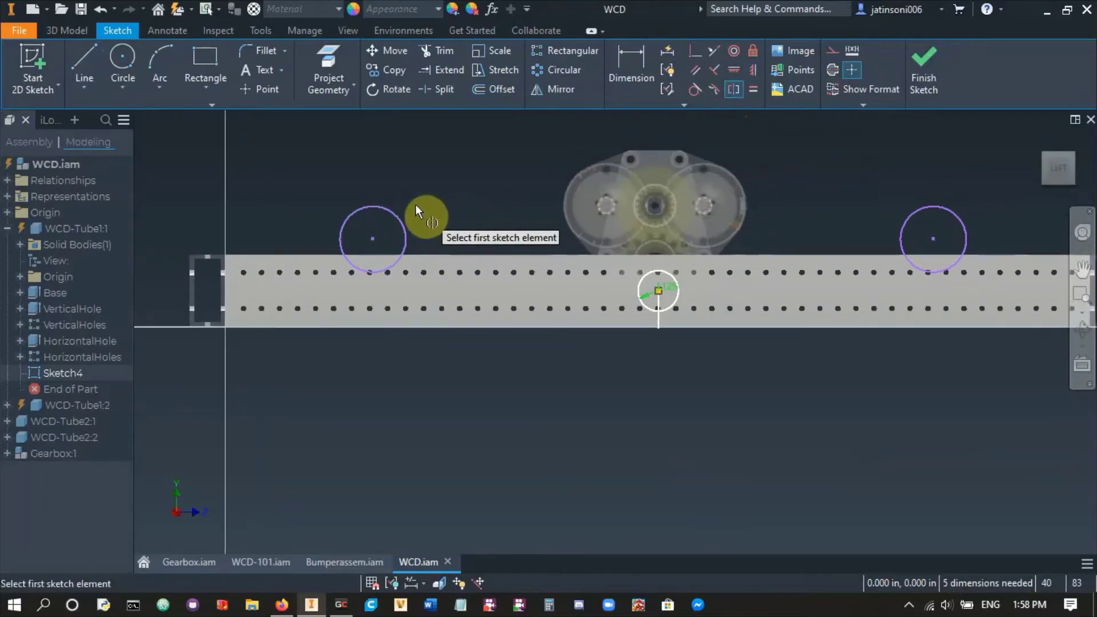
{"action": "left_click", "coordinate": [400, 215]}
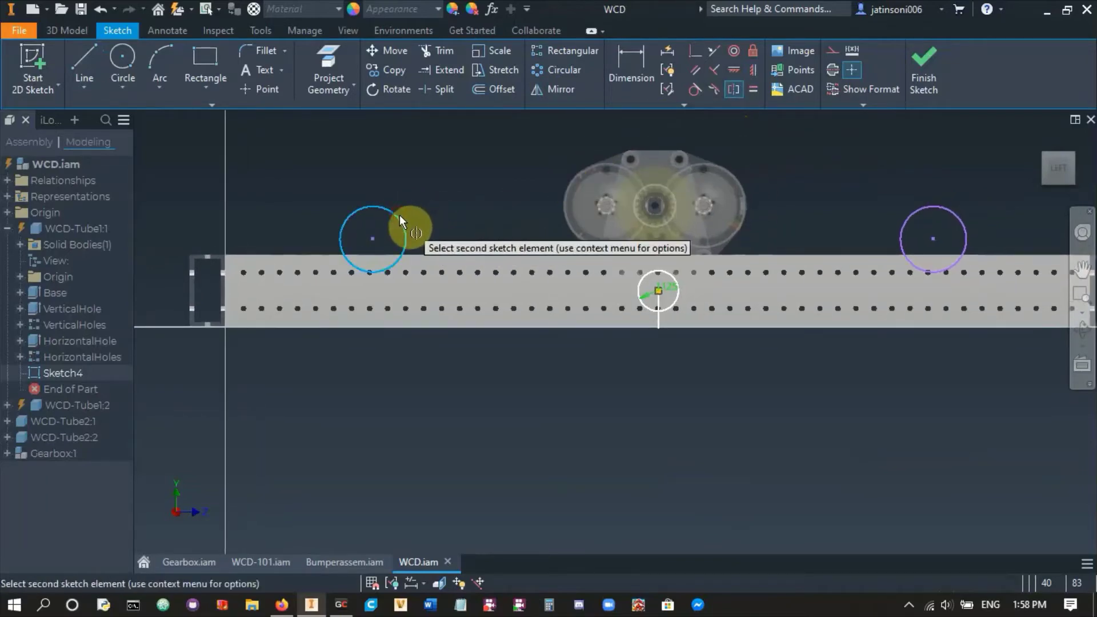
{"action": "left_click", "coordinate": [899, 228]}
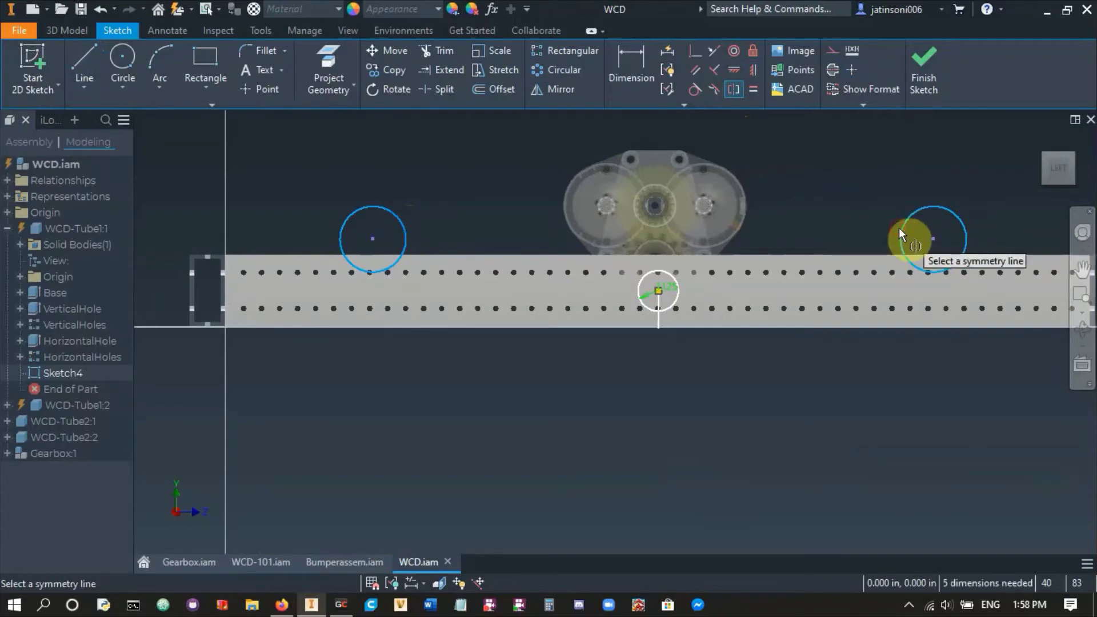
{"action": "scroll", "coordinate": [660, 318], "scroll_direction": "down", "scroll_amount": 3}
{"action": "left_click", "coordinate": [652, 317]}
{"action": "scroll", "coordinate": [653, 323], "scroll_direction": "up", "scroll_amount": 3}
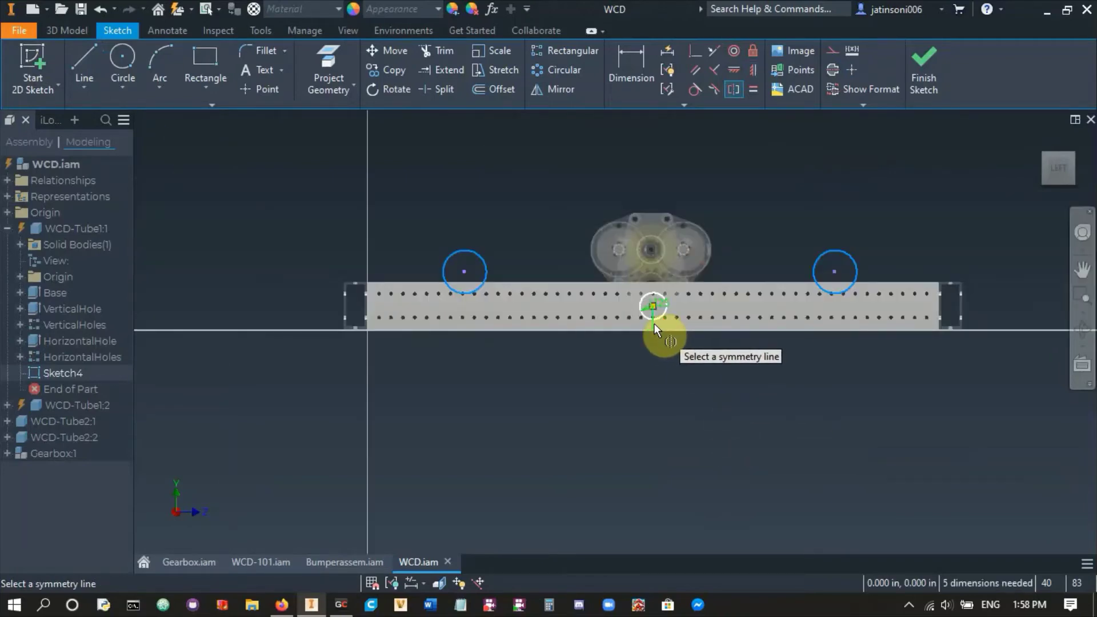
{"action": "key", "text": "Escape"}
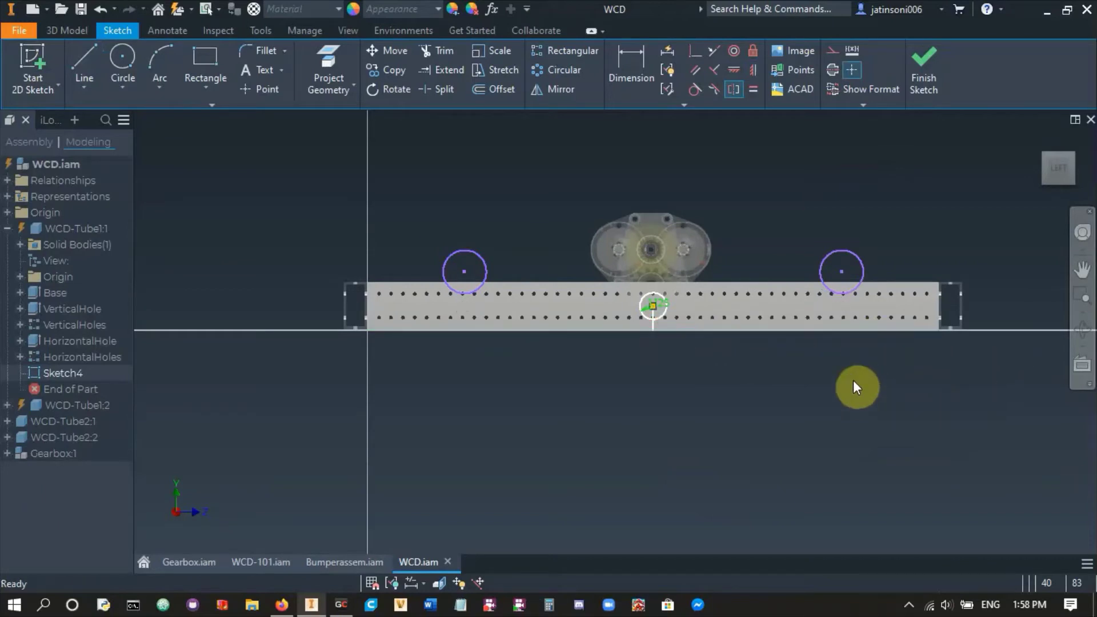
{"action": "mouse_move", "coordinate": [845, 275]}
{"action": "left_mouse_down"}
{"action": "mouse_move", "coordinate": [766, 255]}
{"action": "mouse_move", "coordinate": [825, 257]}
{"action": "mouse_move", "coordinate": [815, 261]}
{"action": "left_mouse_up"}
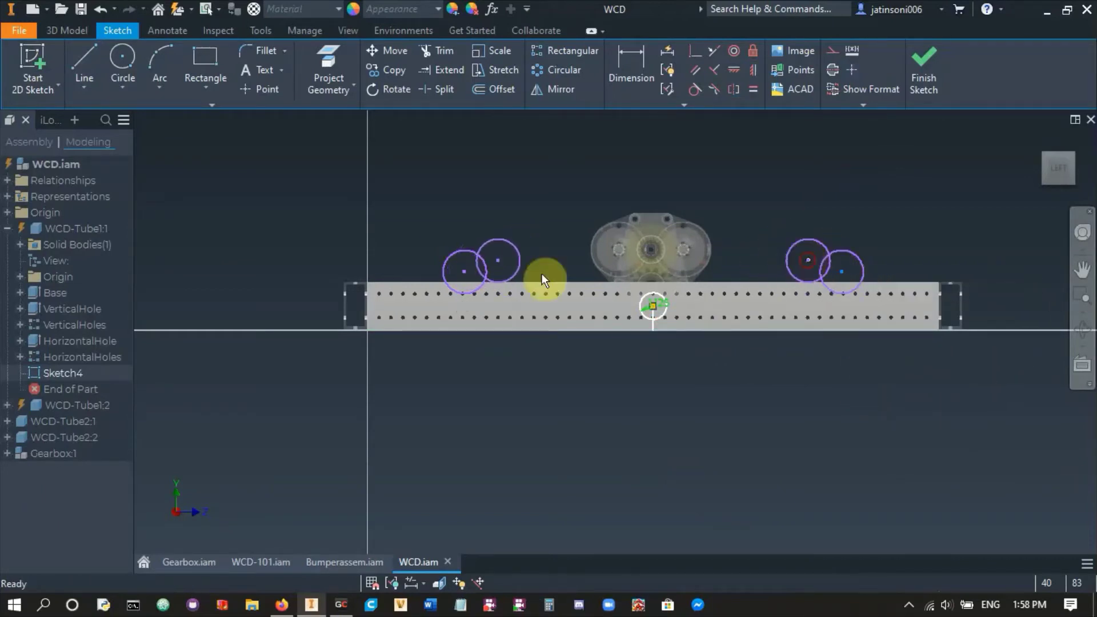
- Convert the vertical symmetry line below the middle circle to construction geometry
{"action": "scroll", "coordinate": [568, 322], "scroll_direction": "up", "scroll_amount": 3}
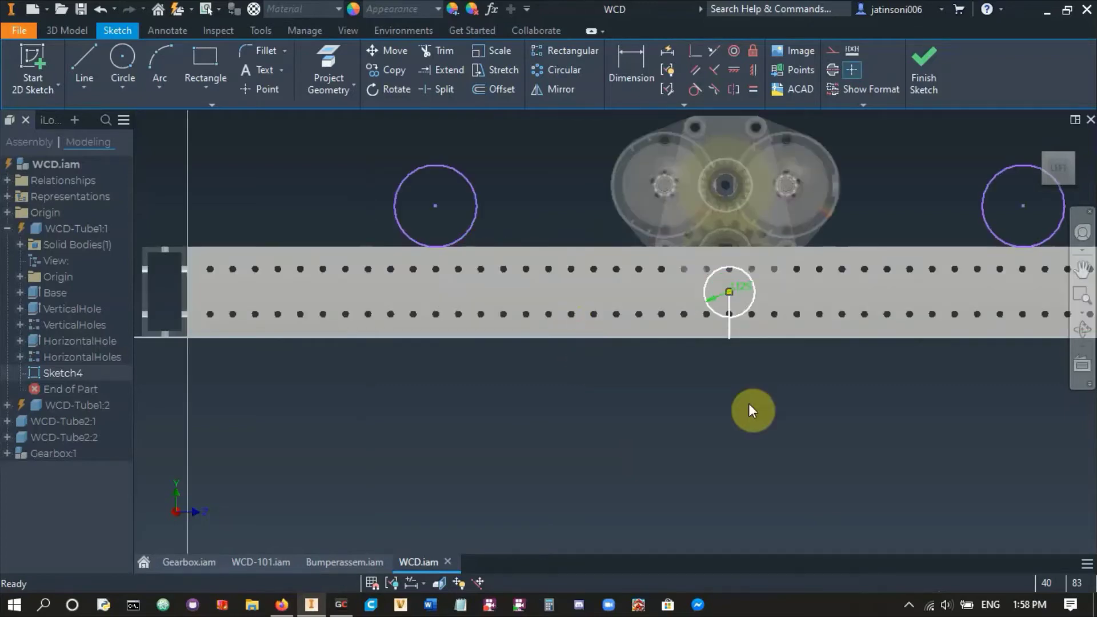
{"action": "scroll", "coordinate": [750, 377], "scroll_direction": "up", "scroll_amount": 3}
{"action": "scroll", "coordinate": [726, 349], "scroll_direction": "down", "scroll_amount": 3}
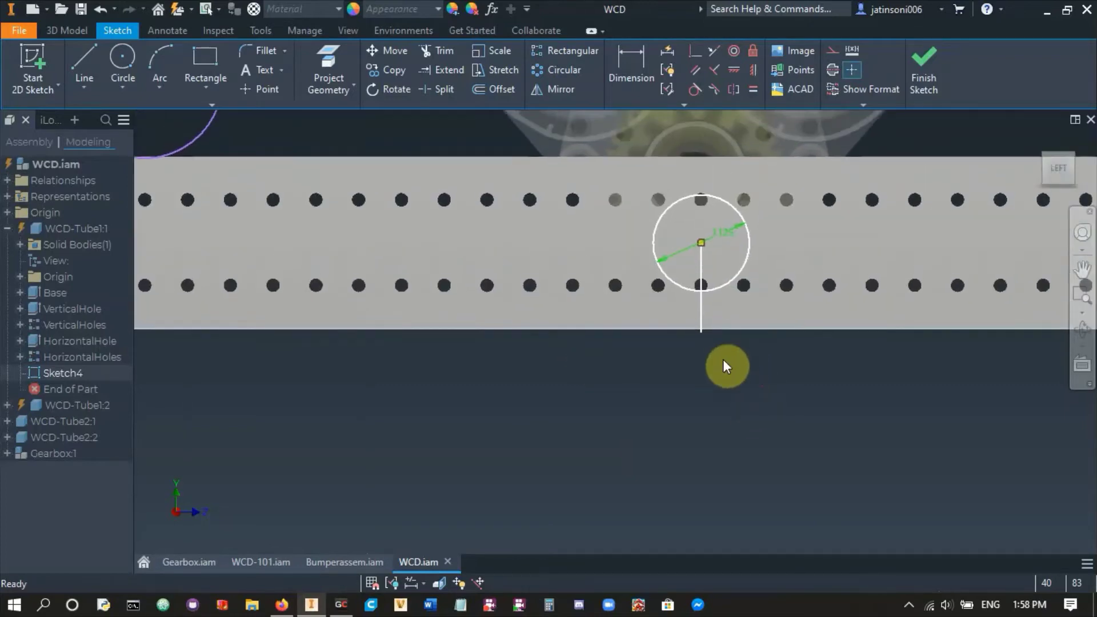
{"action": "scroll", "coordinate": [717, 348], "scroll_direction": "up", "scroll_amount": 3}
{"action": "left_click", "coordinate": [713, 336]}
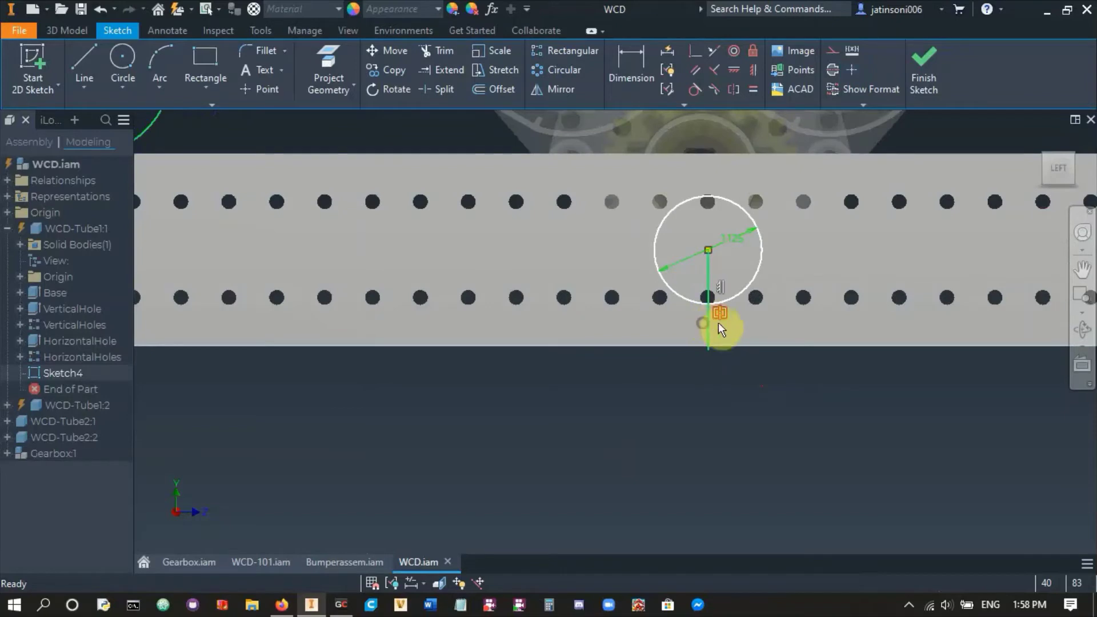
{"action": "left_click", "coordinate": [831, 54]}
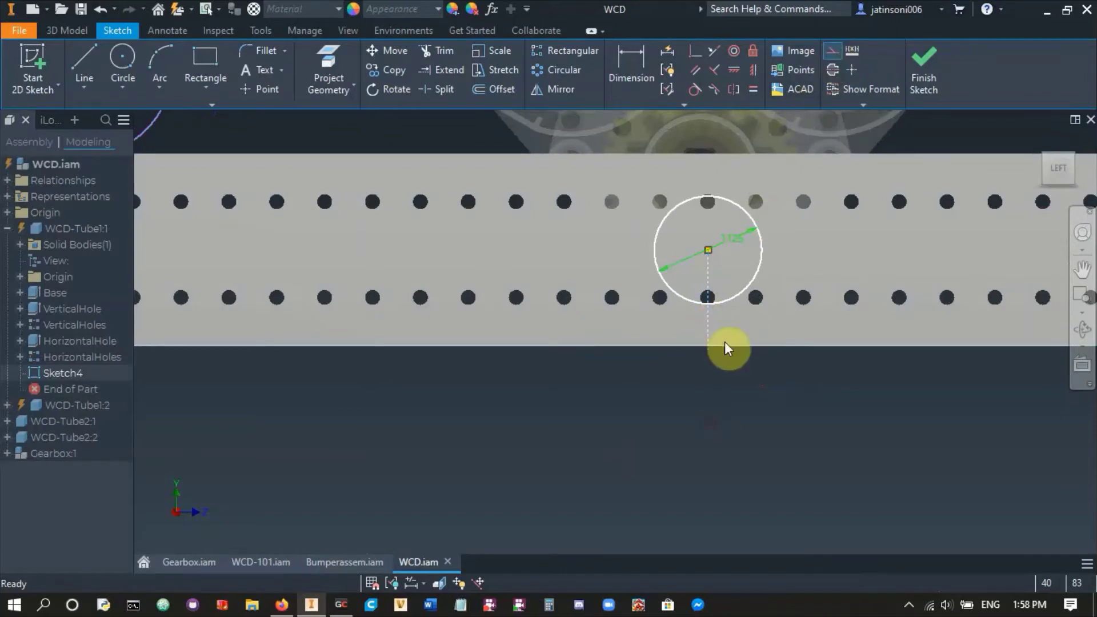
- Apply an Equal constraint between one outer circle and the 1.125 in middle circle
{"action": "scroll", "coordinate": [709, 351], "scroll_direction": "down", "scroll_amount": 3}
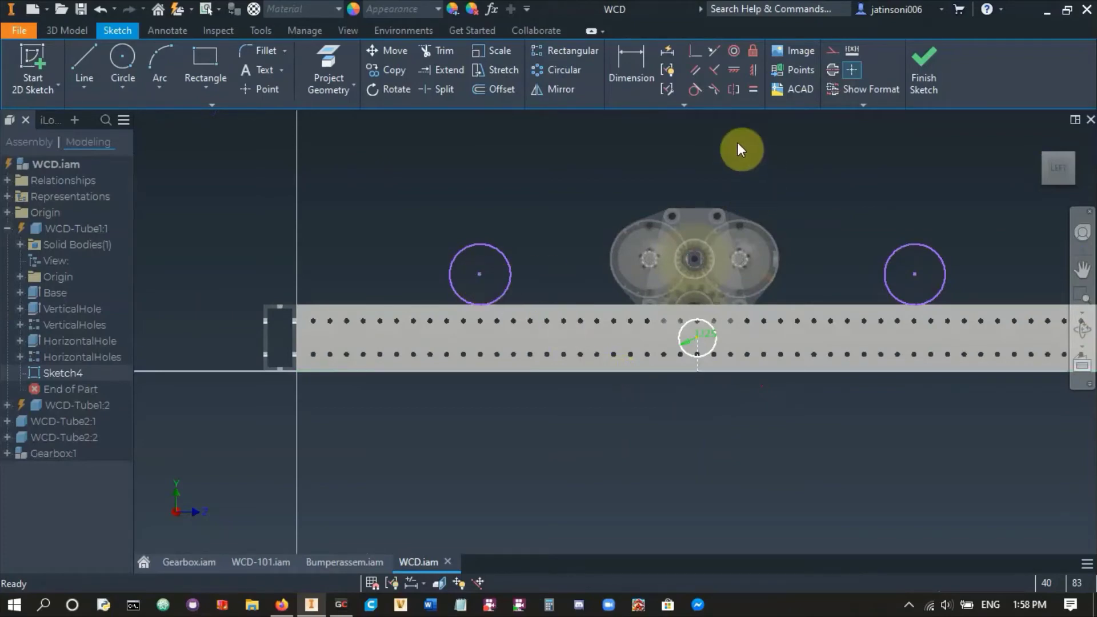
{"action": "left_click", "coordinate": [756, 90]}
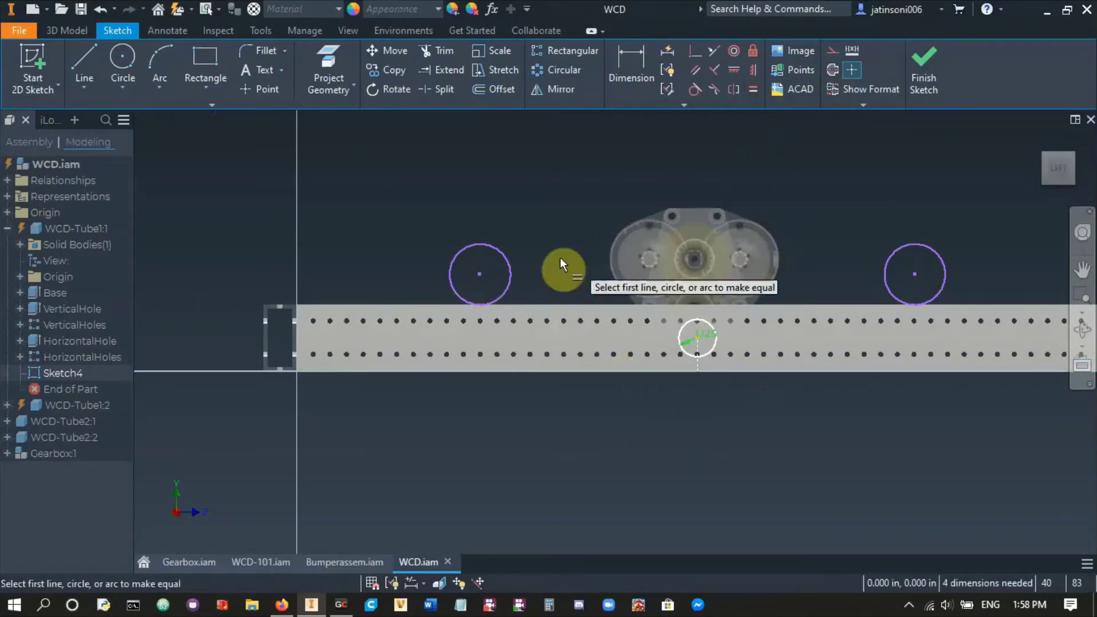
{"action": "left_click", "coordinate": [510, 277]}
{"action": "left_click", "coordinate": [682, 346]}
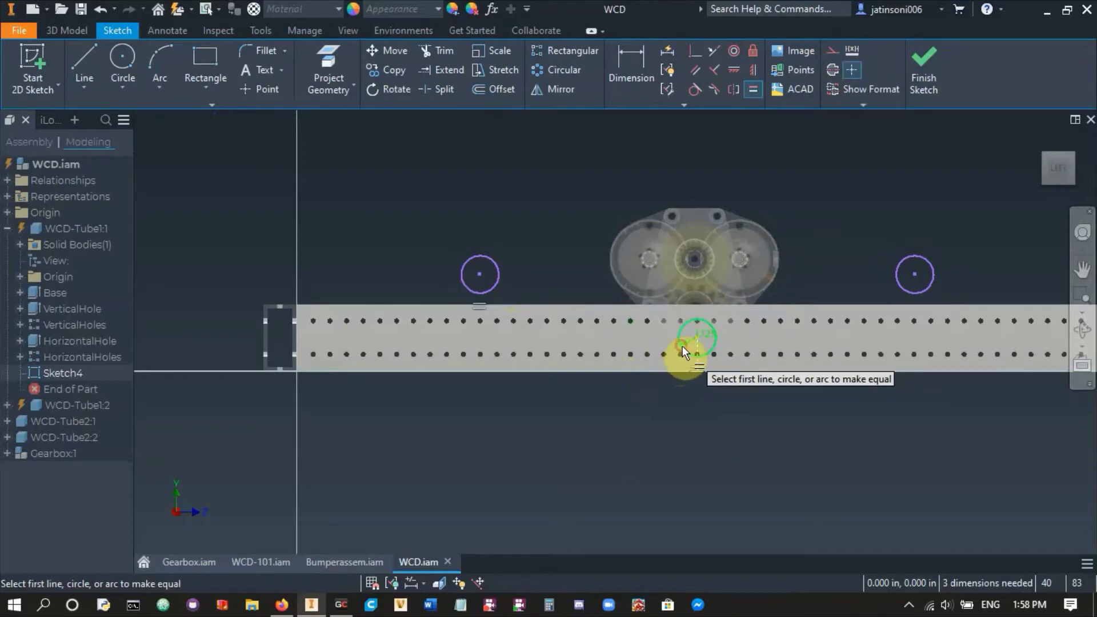
{"action": "key", "text": "Escape"}
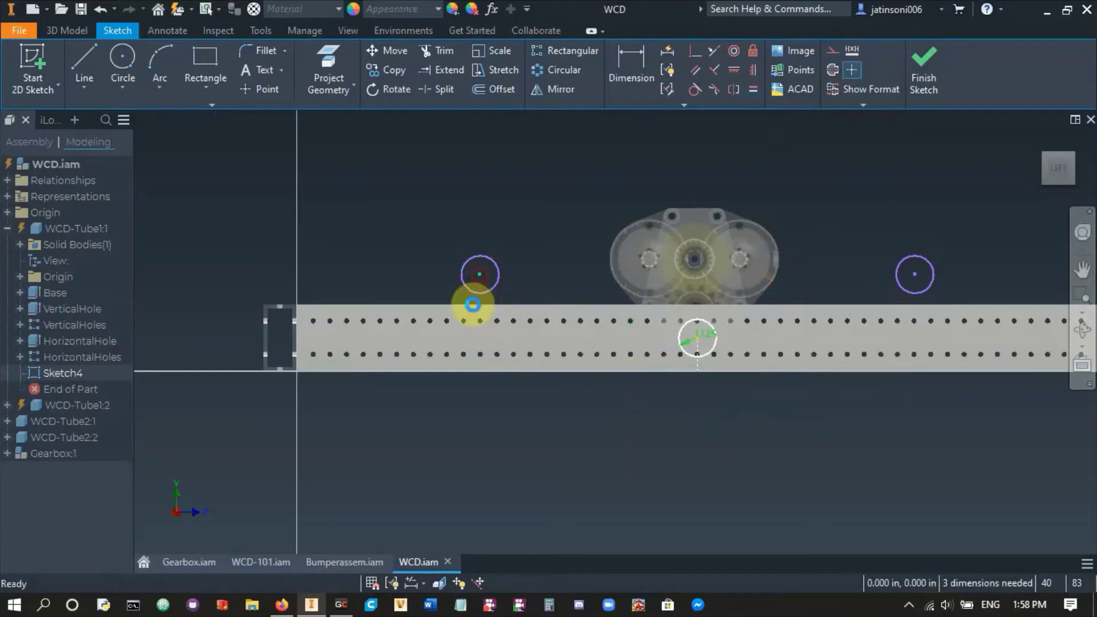
- Move the outer circles outward to about 7.58 in horizontally from the middle circle, and add a horizontal dimension between one outer centre and the middle centre
{"action": "mouse_move", "coordinate": [472, 304]}
{"action": "left_mouse_down"}
{"action": "mouse_move", "coordinate": [399, 314]}
{"action": "mouse_move", "coordinate": [424, 335]}
{"action": "mouse_move", "coordinate": [444, 284]}
{"action": "left_mouse_up"}
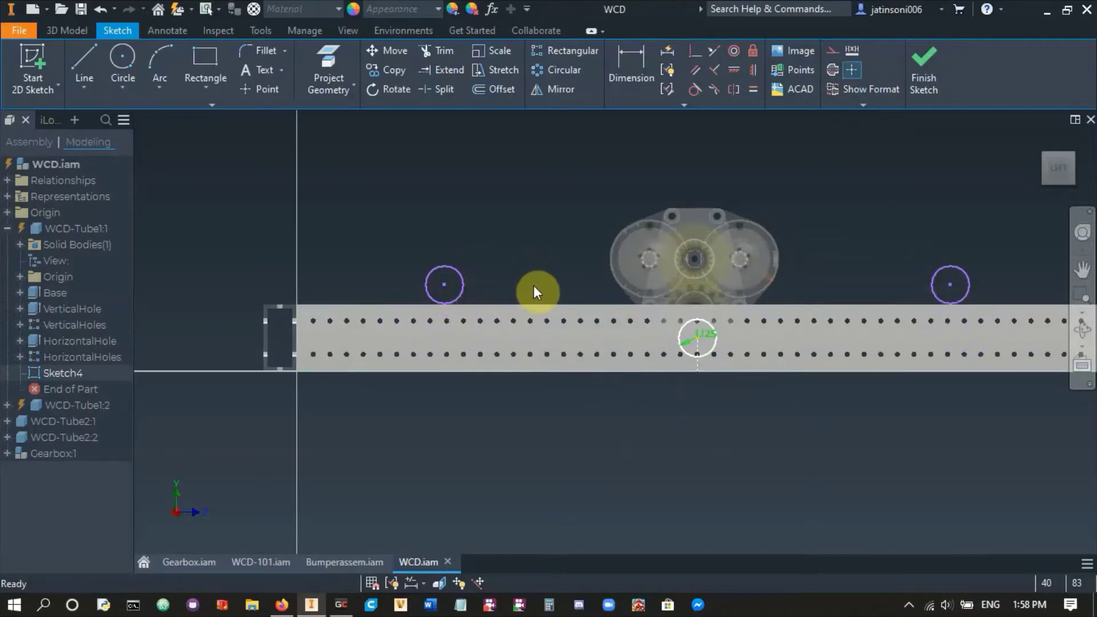
{"action": "scroll", "coordinate": [505, 317], "scroll_direction": "up", "scroll_amount": 3}
{"action": "left_click", "coordinate": [631, 80]}
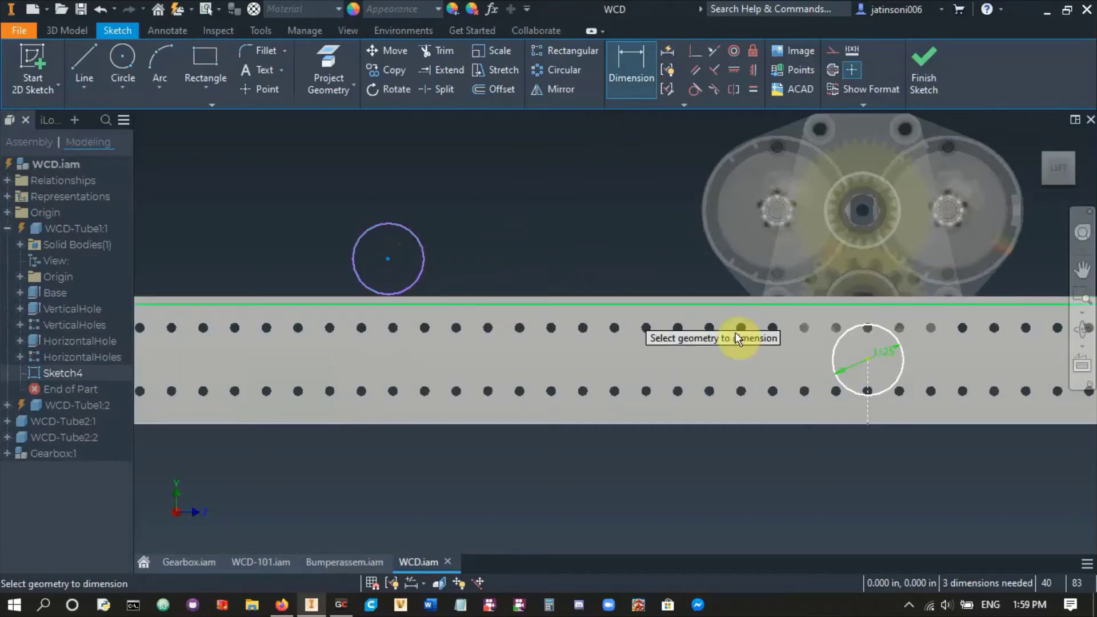
{"action": "left_click", "coordinate": [869, 359]}
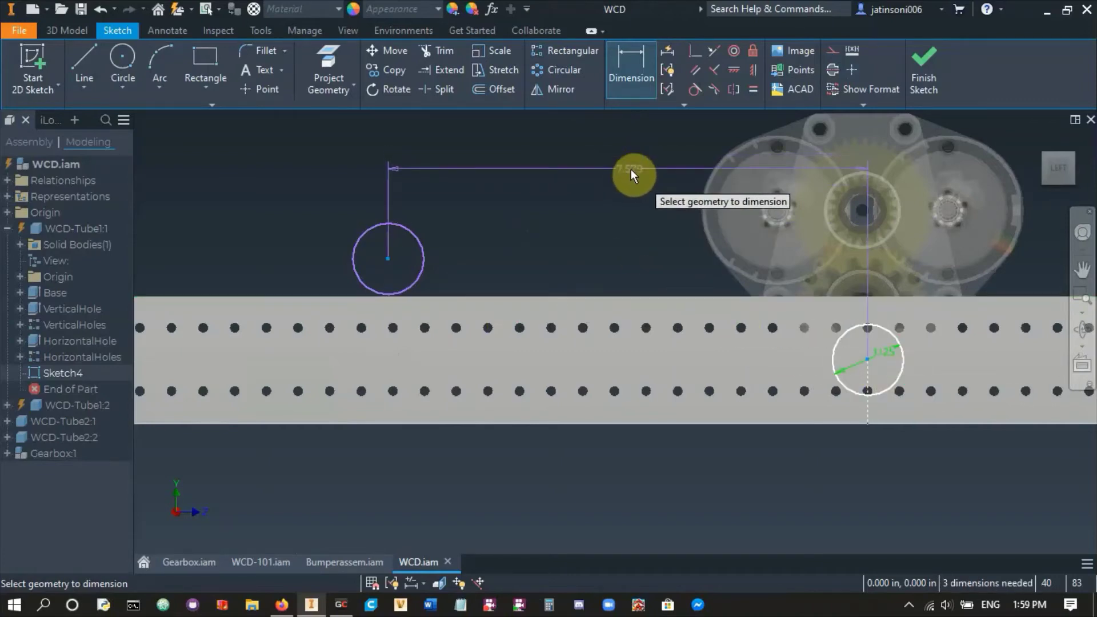
{"action": "left_click", "coordinate": [630, 169]}
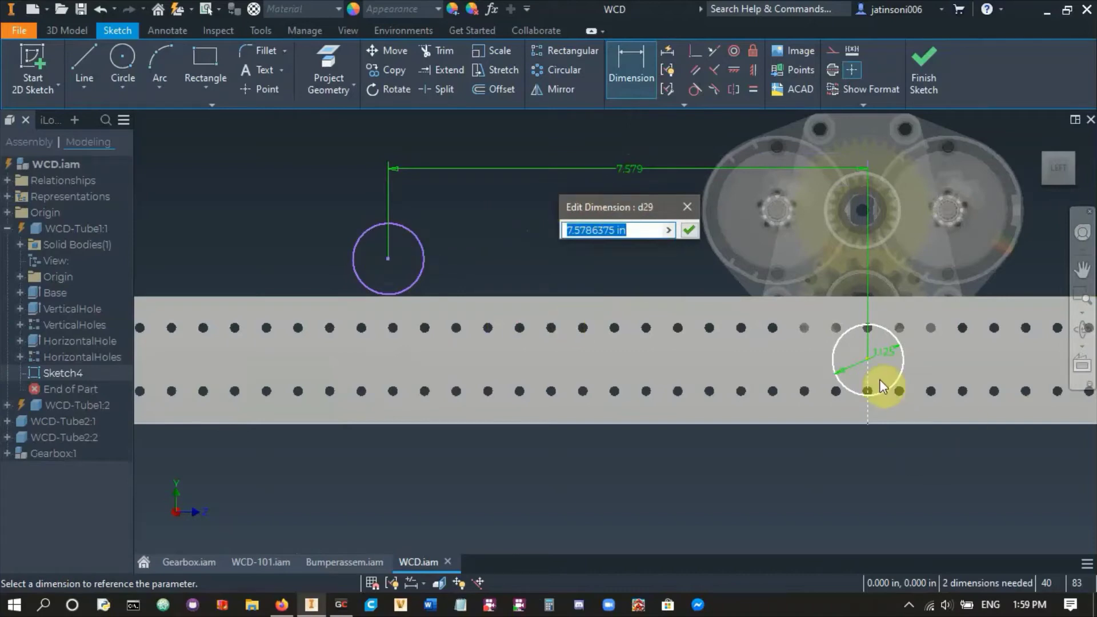
{"action": "left_click", "coordinate": [691, 207]}
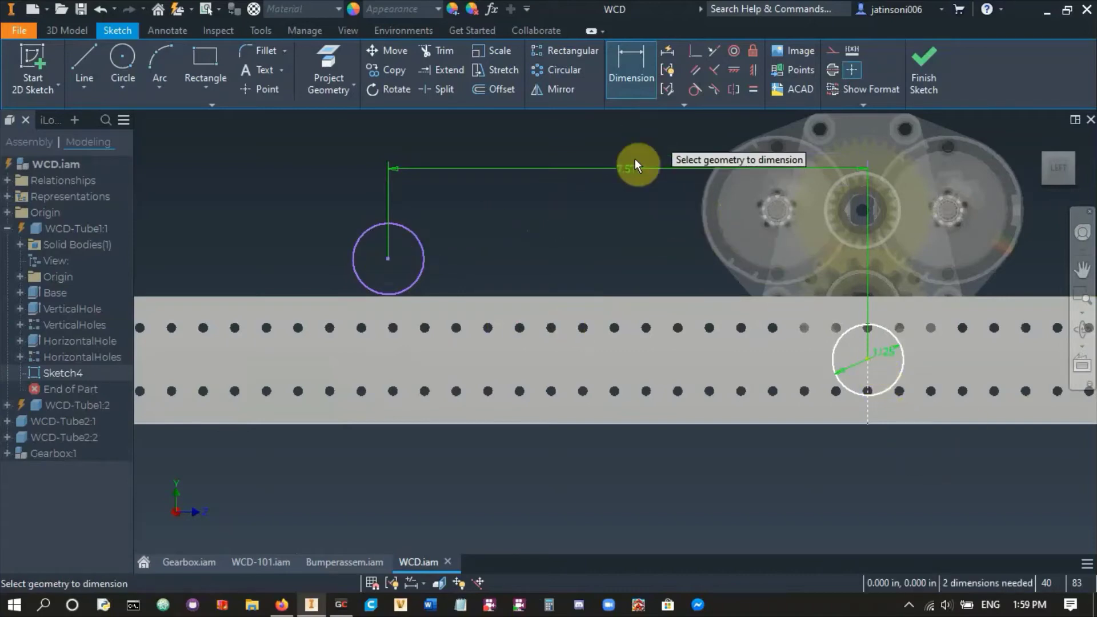
- Add an aligned dimension between the outer circle's centre and the middle circle's centre
{"action": "left_click", "coordinate": [633, 77]}
{"action": "left_click", "coordinate": [389, 259]}
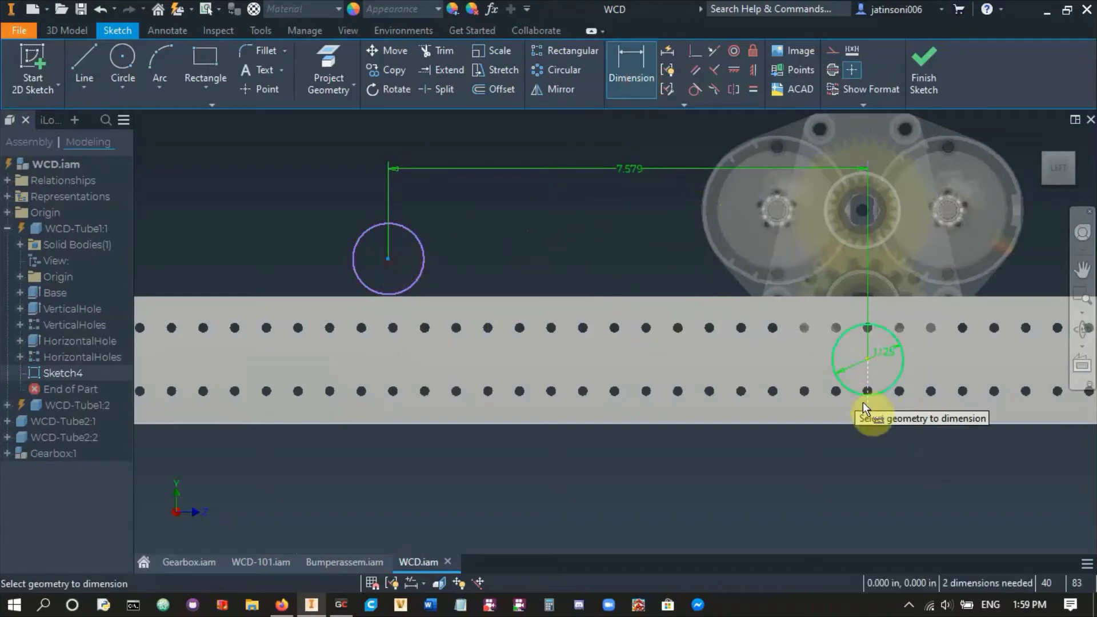
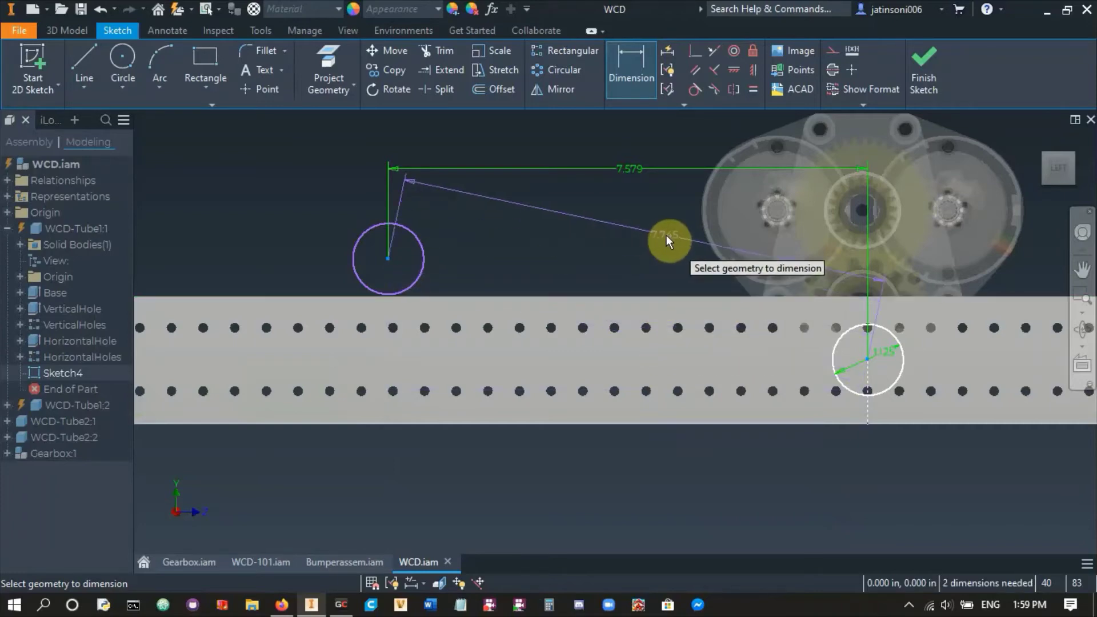
{"action": "left_click", "coordinate": [666, 235]}
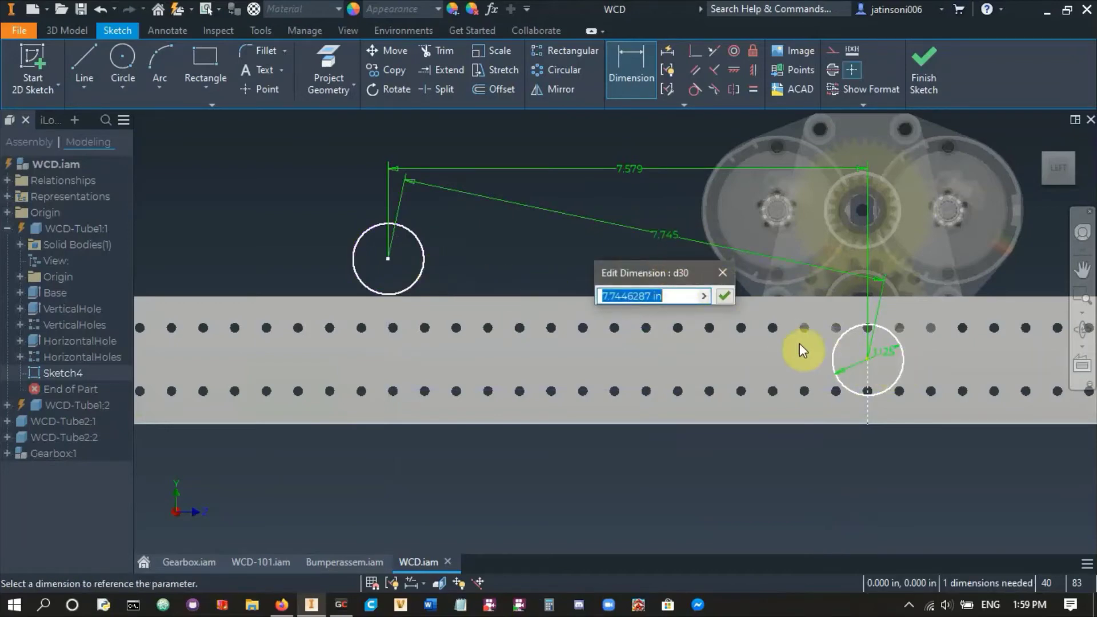
{"action": "left_click", "coordinate": [723, 273]}
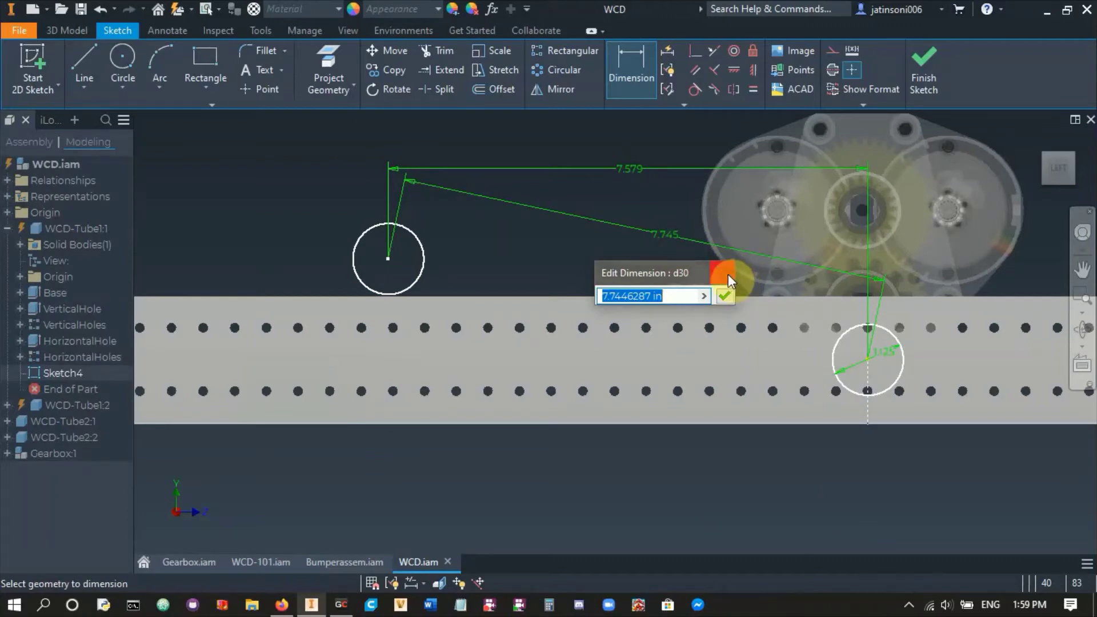
- Delete the horizontal and aligned dimensions between the outer and middle circle centres
{"action": "right_click", "coordinate": [632, 167]}
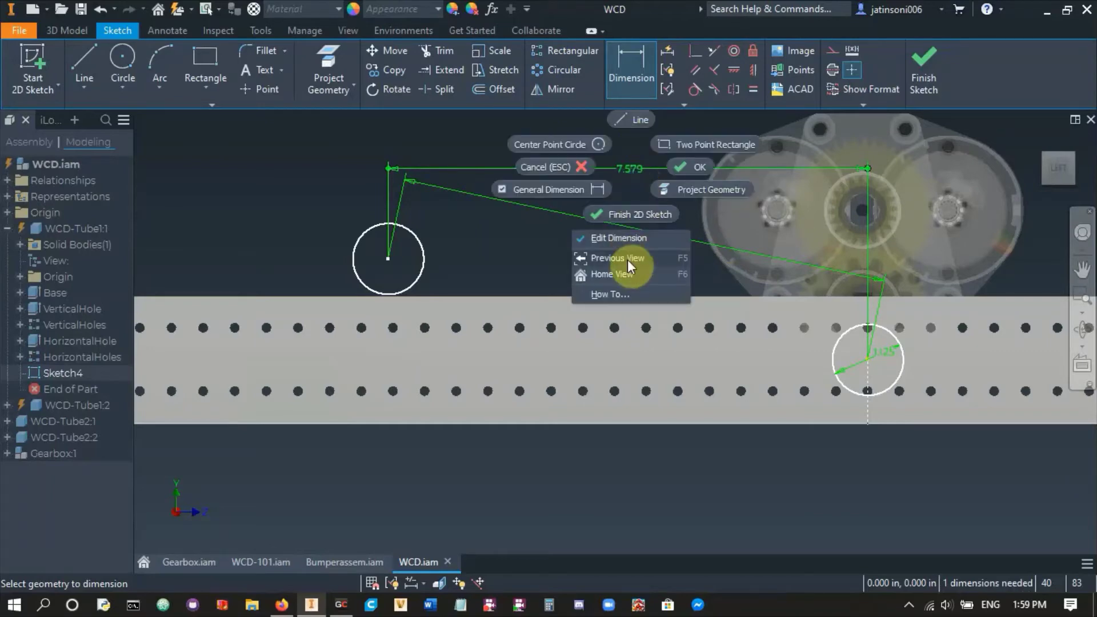
{"action": "key", "text": "Escape"}
{"action": "key", "text": "Escape"}
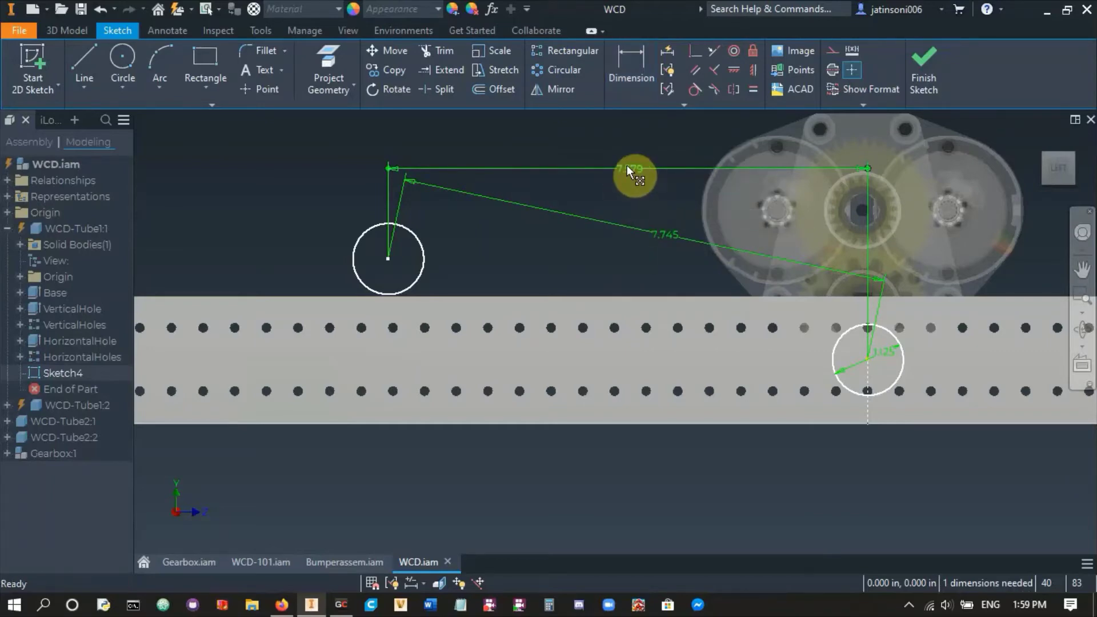
{"action": "right_click", "coordinate": [627, 166]}
{"action": "left_click", "coordinate": [630, 119]}
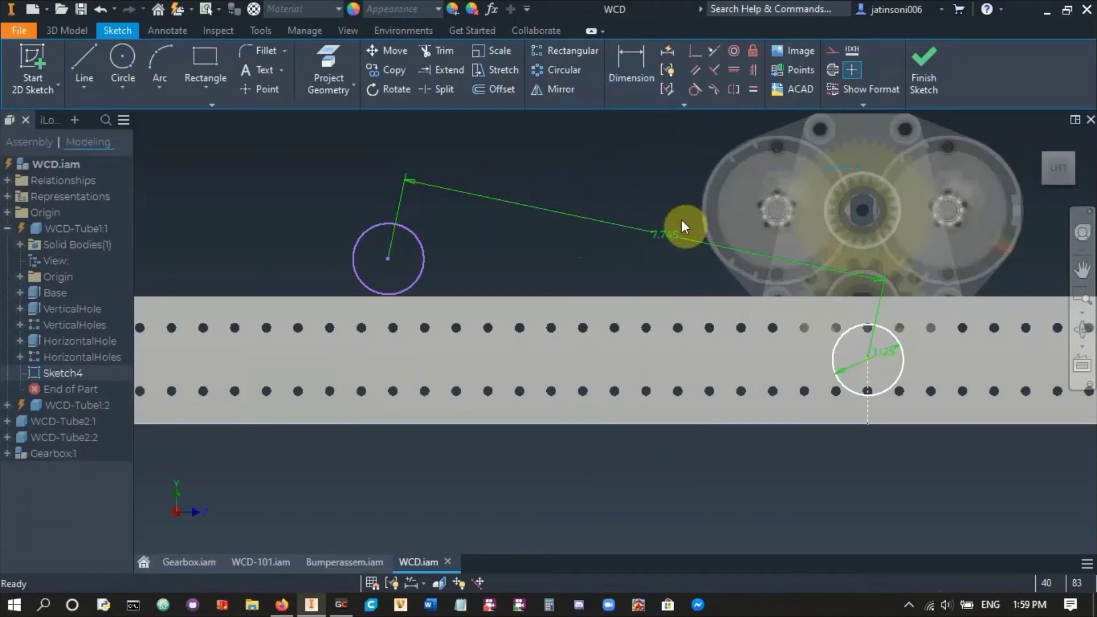
{"action": "scroll", "coordinate": [543, 268], "scroll_direction": "down", "scroll_amount": 2}
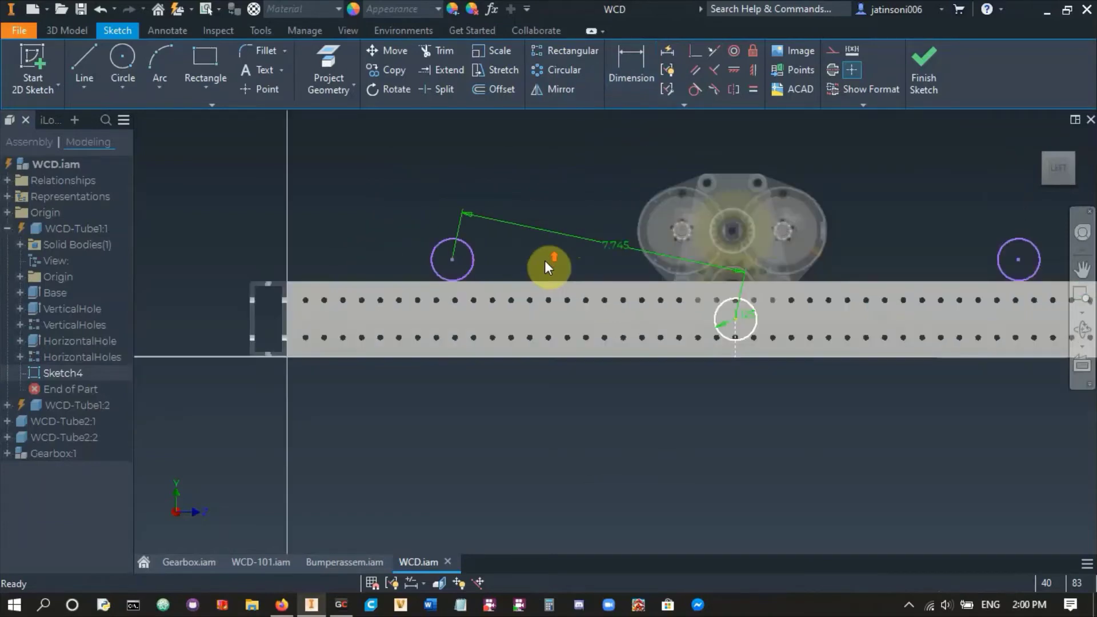
{"action": "right_click", "coordinate": [613, 256]}
{"action": "left_click", "coordinate": [616, 214]}
- Move the outer circle down onto the tube and try to dimension the distance from its centre to the middle circle's centre
{"action": "scroll", "coordinate": [473, 275], "scroll_direction": "up", "scroll_amount": 2}
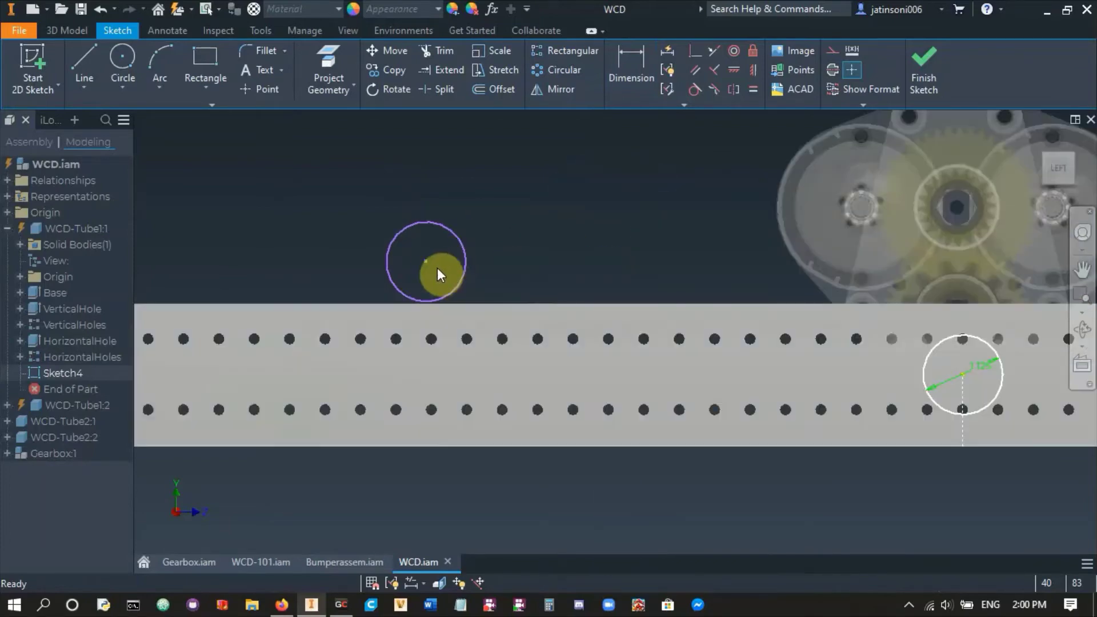
{"action": "left_click_drag", "start_coordinate": [437, 270], "coordinate": [374, 358]}
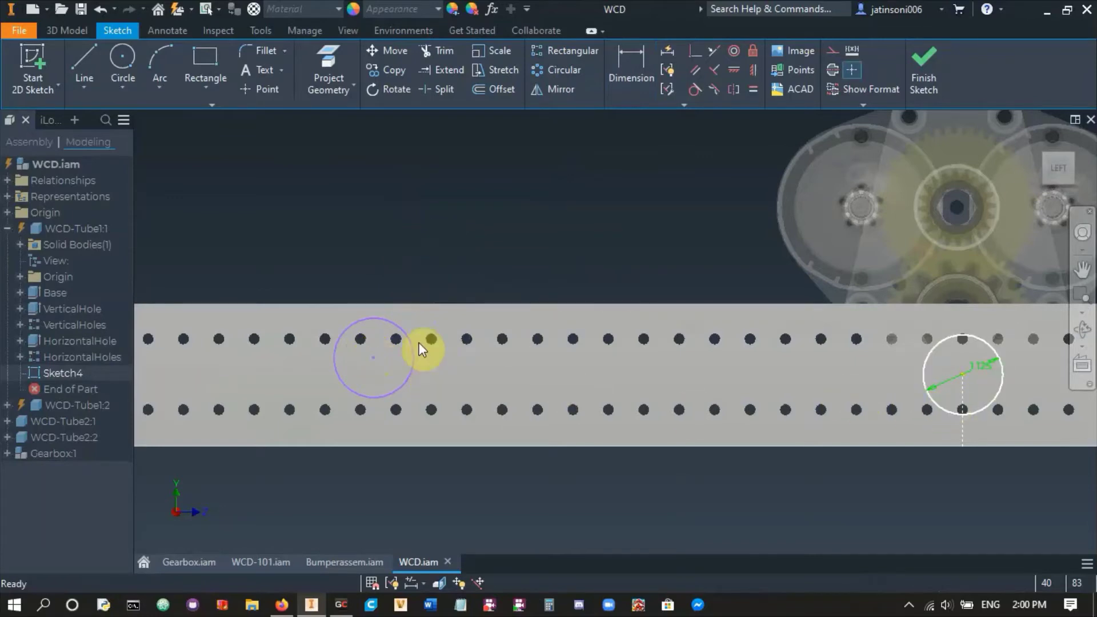
{"action": "left_click", "coordinate": [628, 64]}
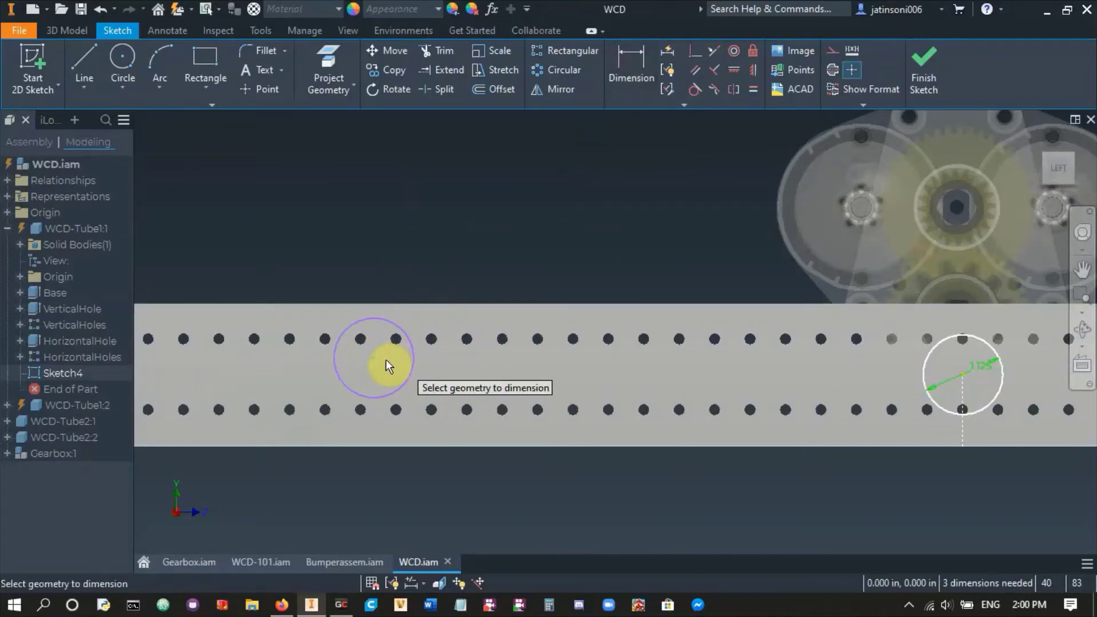
{"action": "left_click", "coordinate": [374, 358]}
{"action": "left_click", "coordinate": [962, 373]}
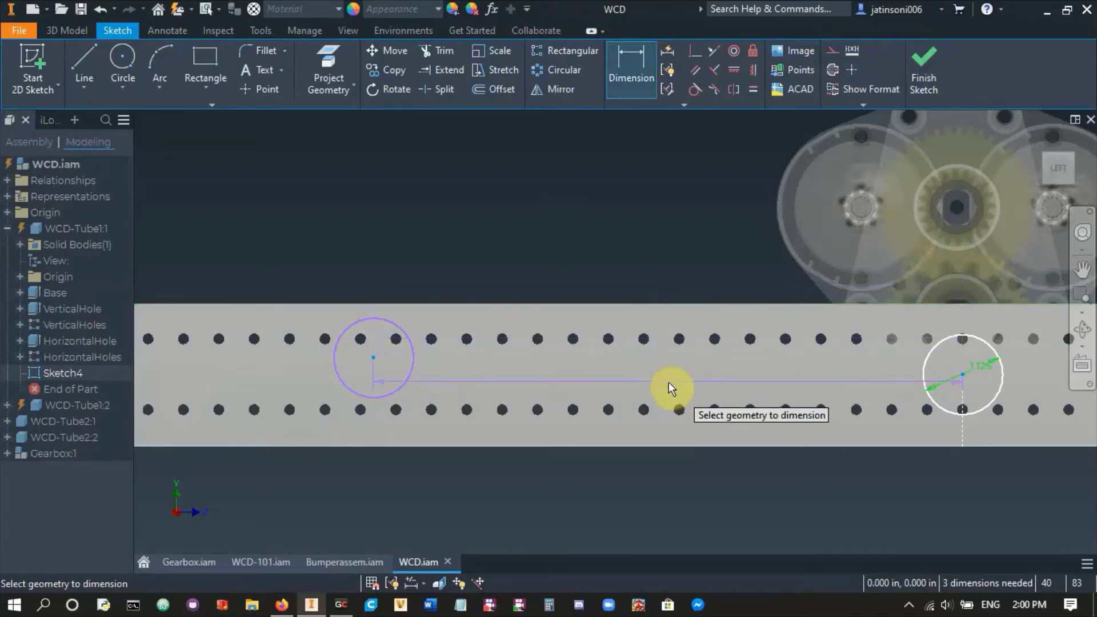
{"action": "key", "text": "Escape"}
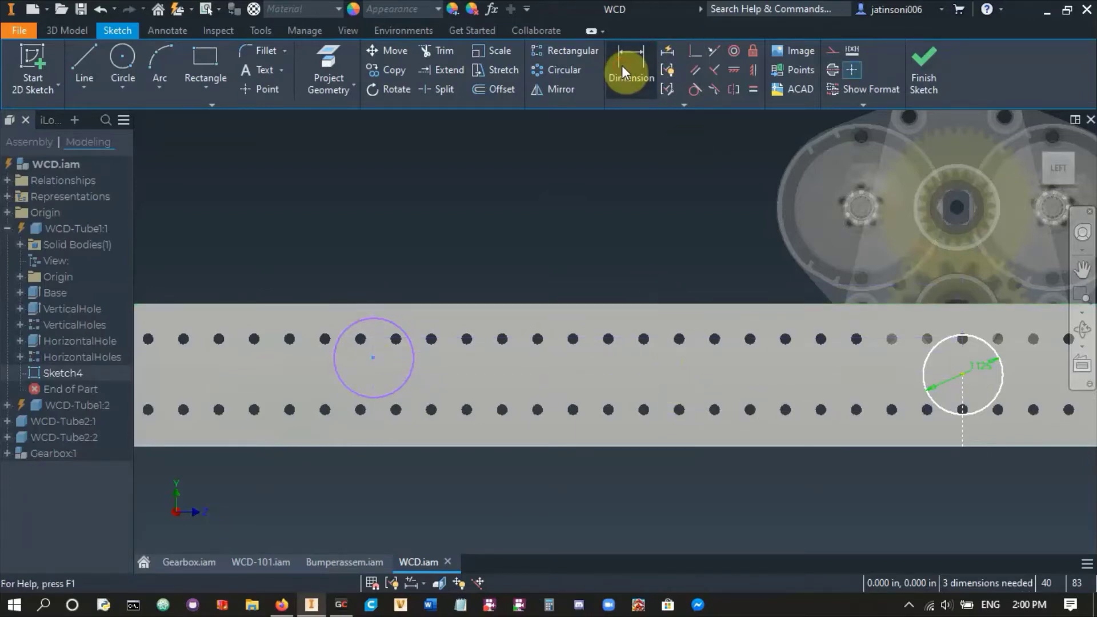
{"action": "left_click", "coordinate": [622, 65]}
{"action": "left_click", "coordinate": [375, 355]}
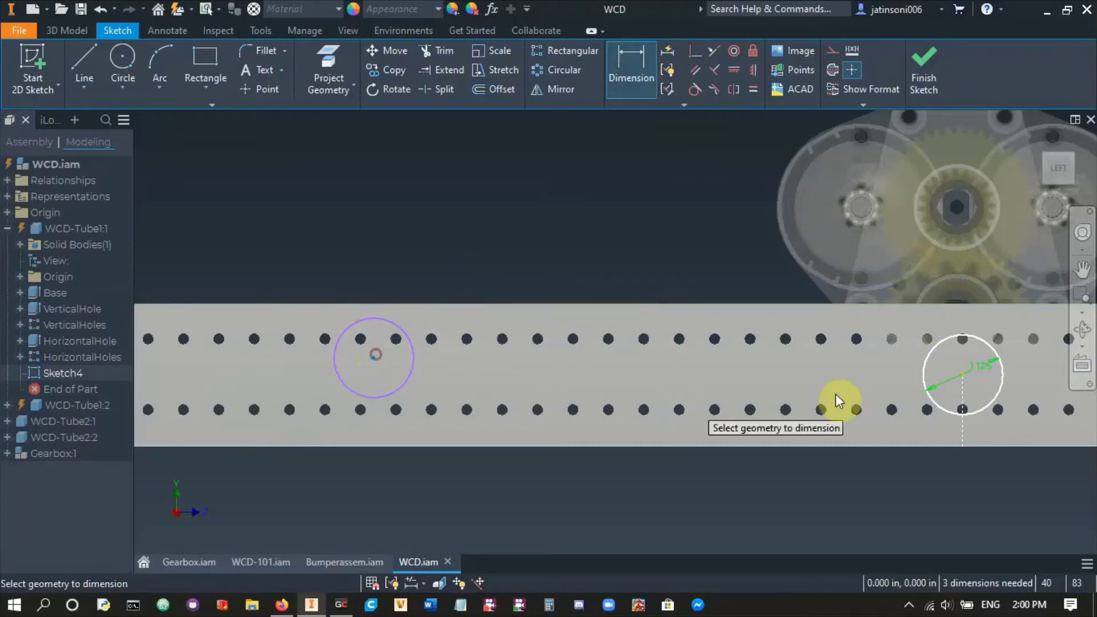
{"action": "left_click", "coordinate": [962, 374]}
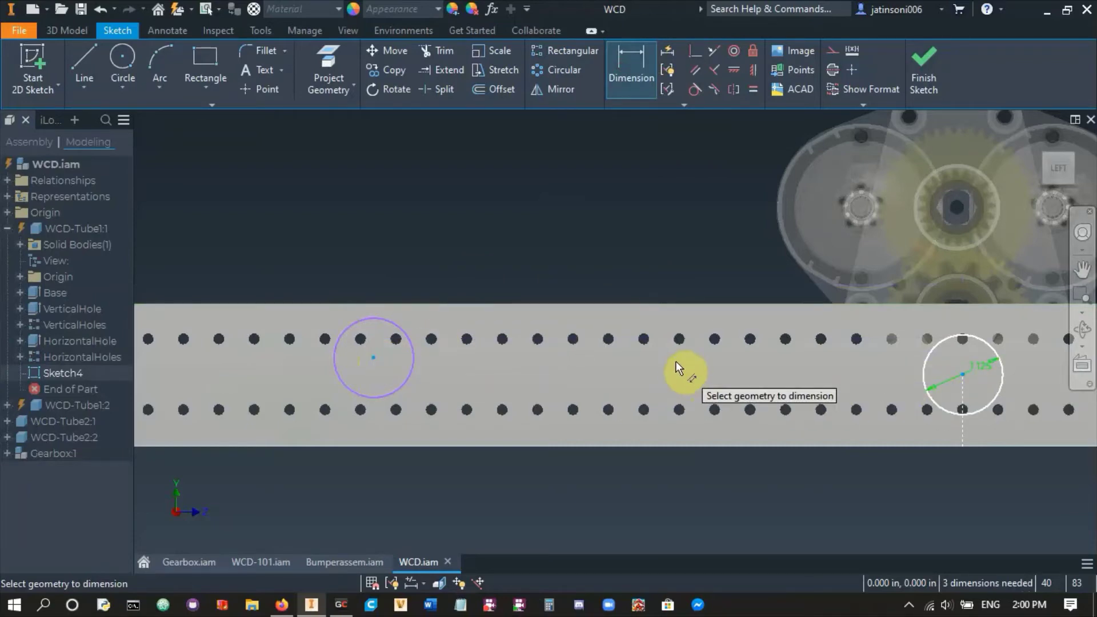
{"action": "key", "text": "Escape"}
- Move the outer circles above the tube, about 8.39 in from the middle circle, and add an aligned centre-to-centre dimension
{"action": "scroll", "coordinate": [541, 363], "scroll_direction": "down", "scroll_amount": 3}
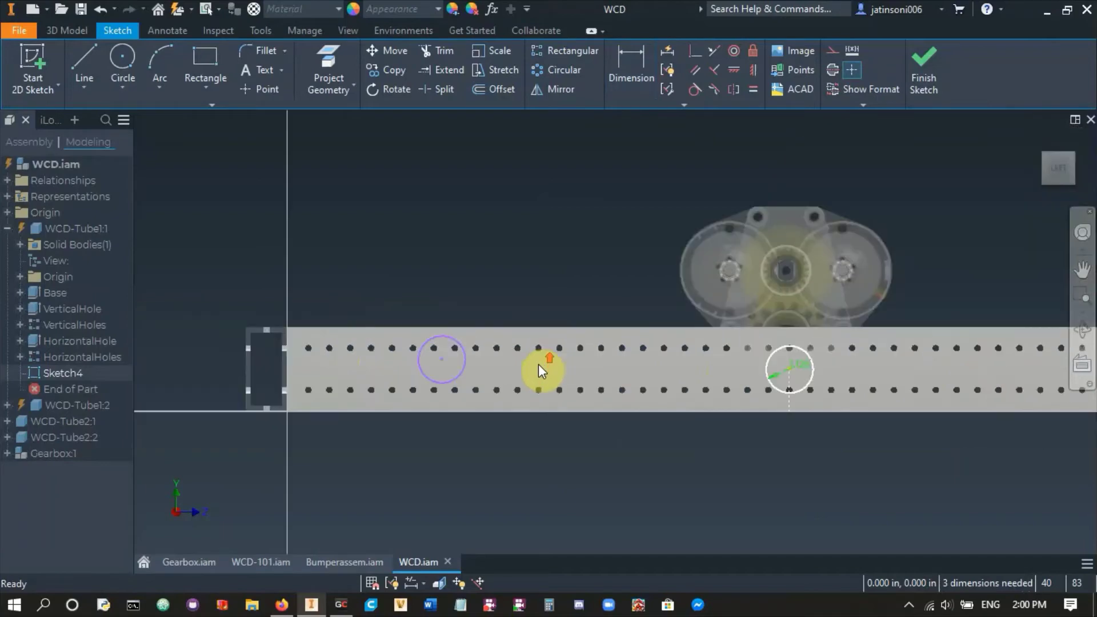
{"action": "mouse_move", "coordinate": [554, 361]}
{"action": "middle_mouse_down"}
{"action": "mouse_move", "coordinate": [438, 381]}
{"action": "mouse_move", "coordinate": [521, 387]}
{"action": "mouse_move", "coordinate": [390, 382]}
{"action": "middle_mouse_up"}
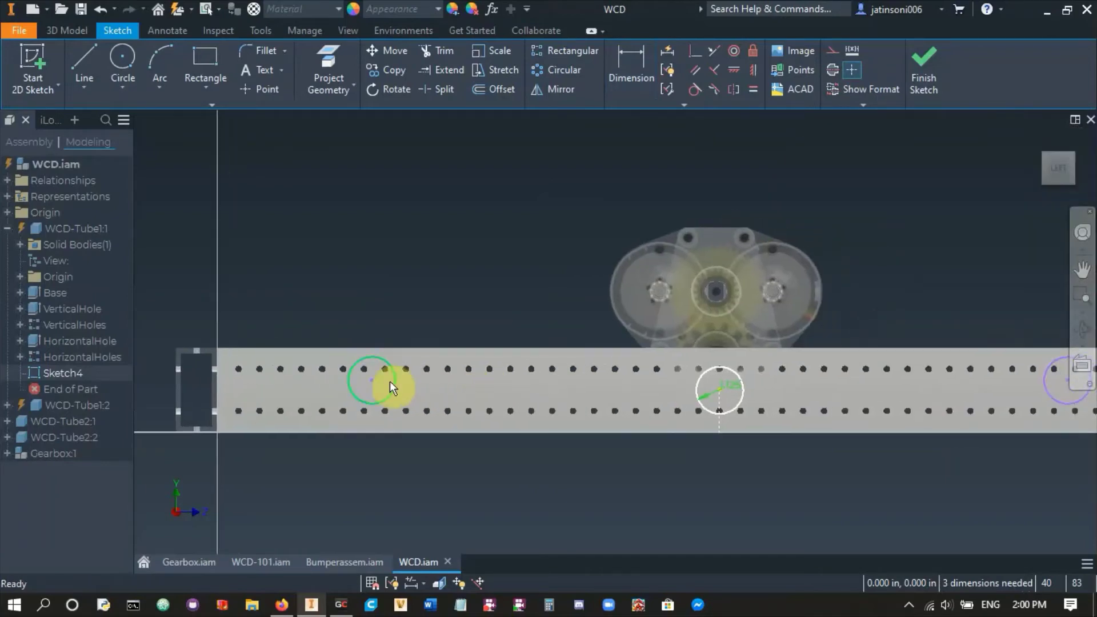
{"action": "left_click_drag", "start_coordinate": [375, 383], "coordinate": [384, 288]}
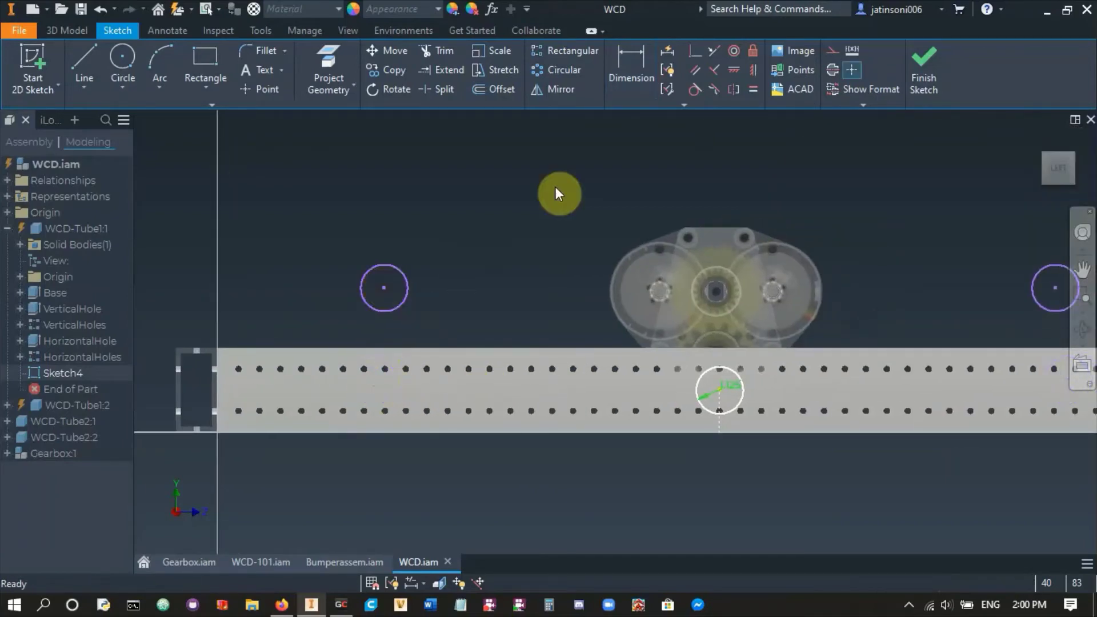
{"action": "left_click", "coordinate": [640, 64]}
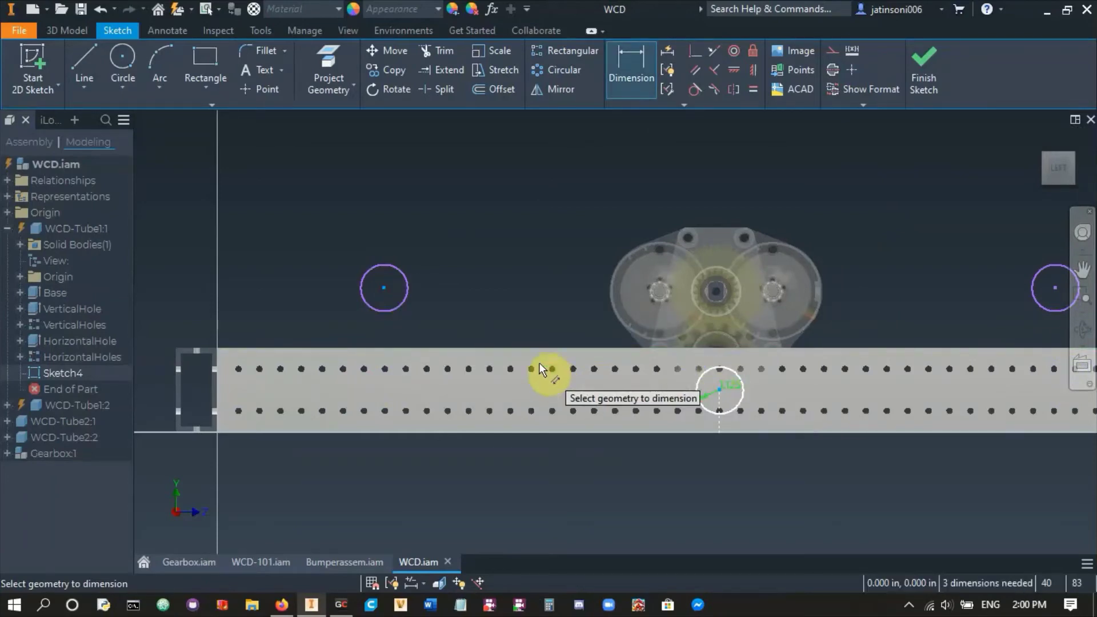
{"action": "left_click", "coordinate": [511, 324]}
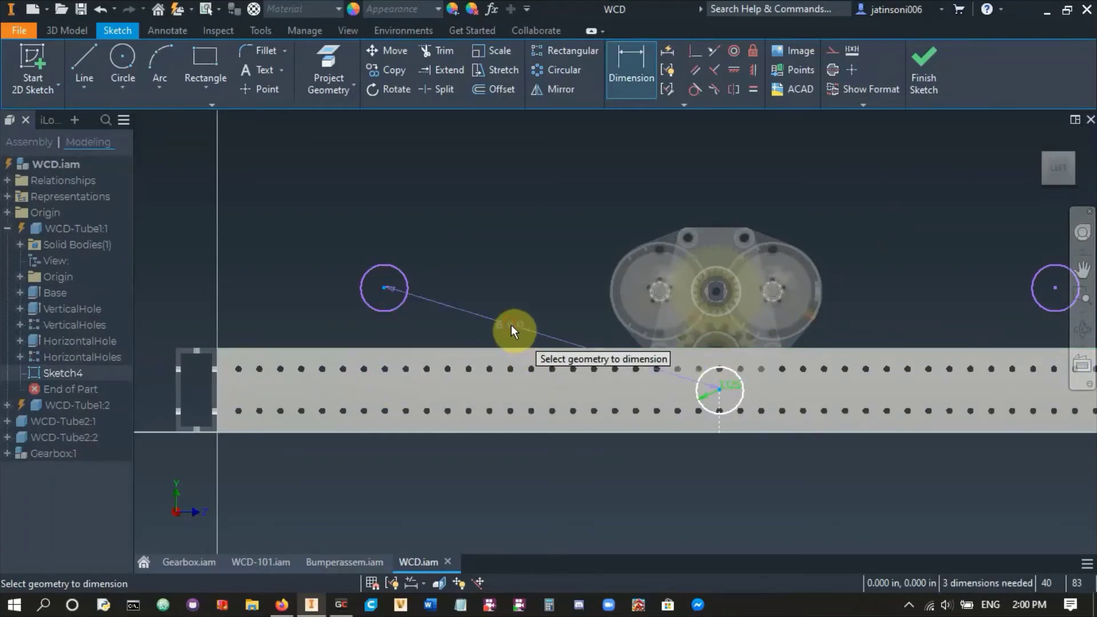
{"action": "left_click", "coordinate": [537, 273]}
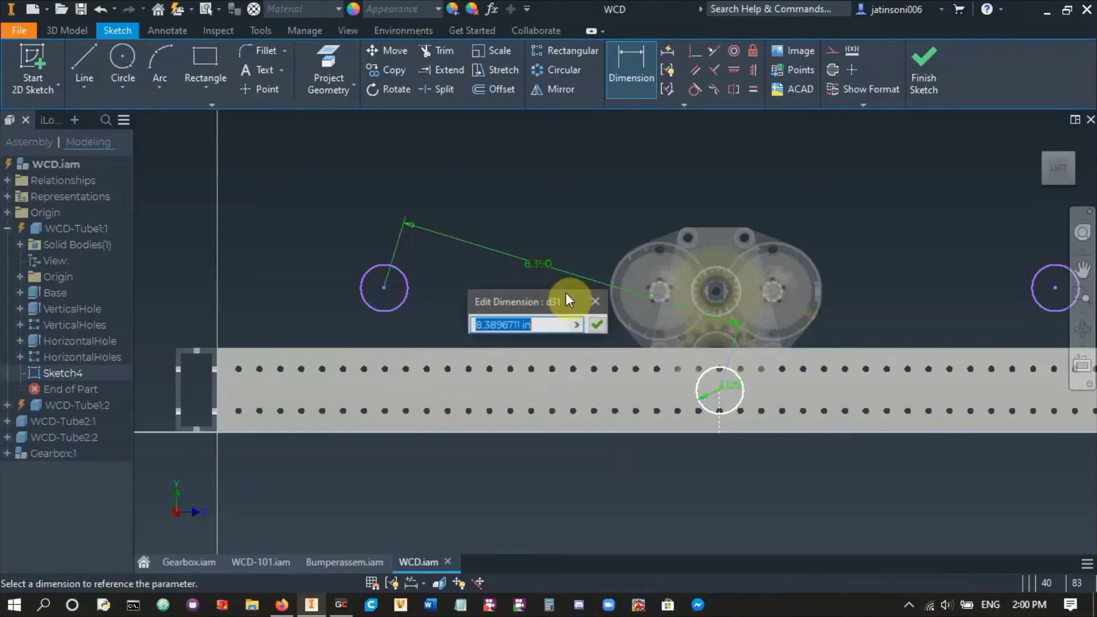
{"action": "left_click", "coordinate": [592, 319]}
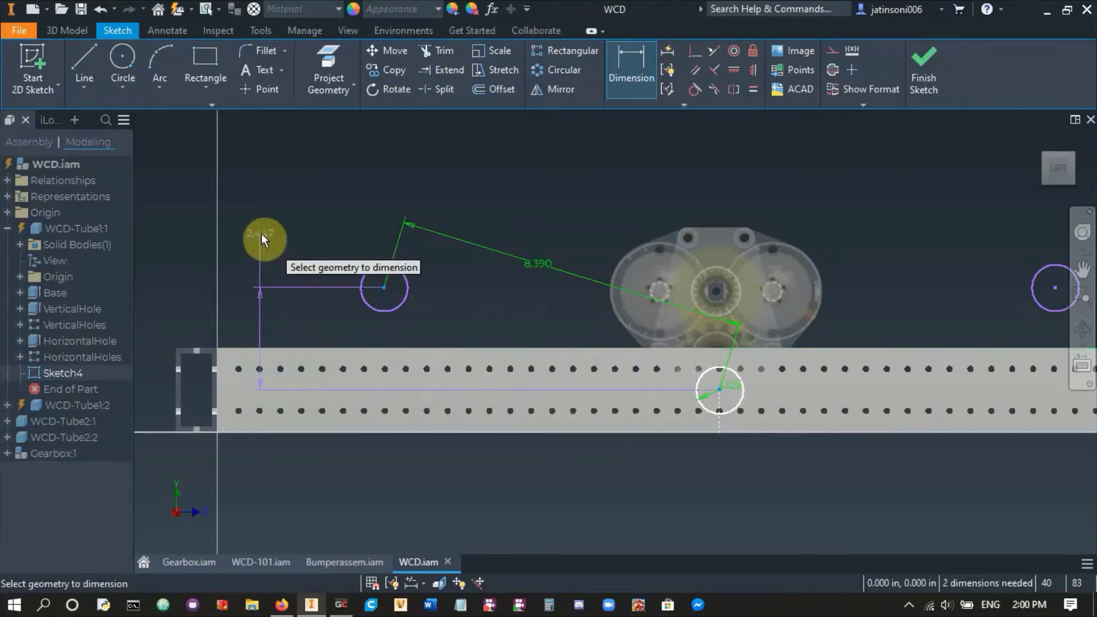
- Add a vertical dimension of 1/8 in (0.125 in) between the outer circle's centre and the middle circle's centre
{"action": "left_click", "coordinate": [262, 233]}
{"action": "type", "text": "0.125"}
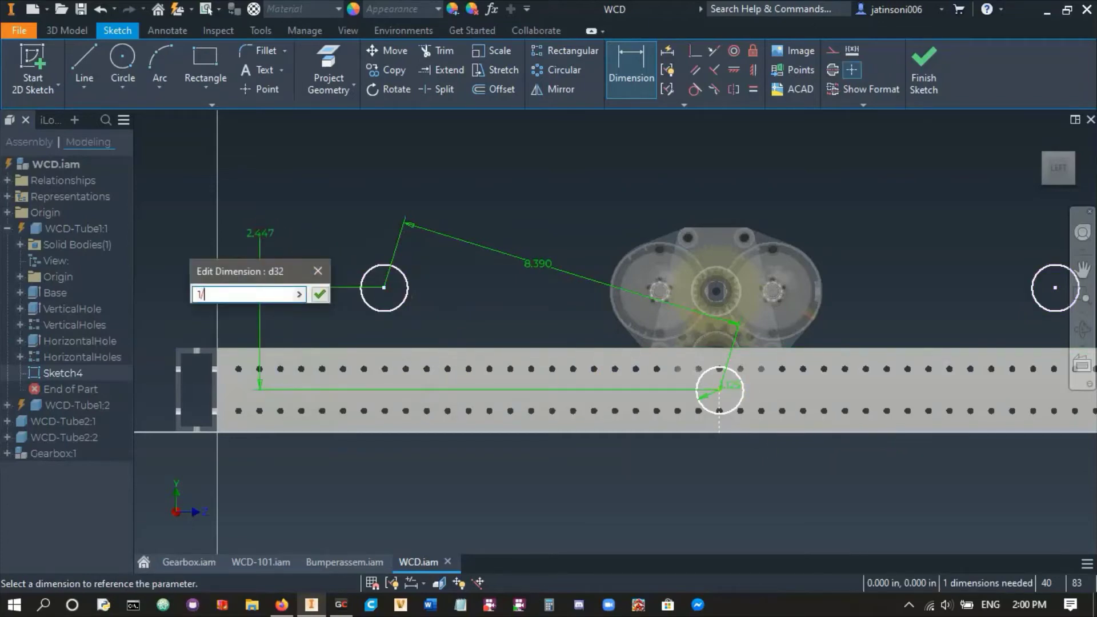
{"action": "key", "text": "Return"}
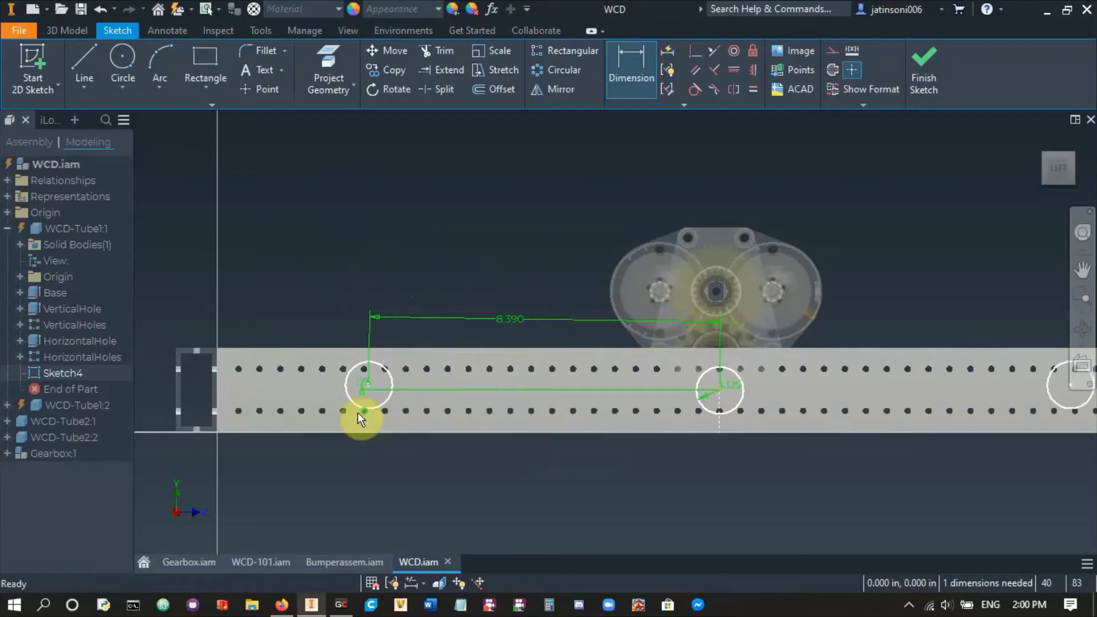
{"action": "scroll", "coordinate": [360, 410], "scroll_direction": "up", "scroll_amount": 5}
{"action": "key", "text": "Escape"}
{"action": "scroll", "coordinate": [451, 375], "scroll_direction": "down", "scroll_amount": 6}
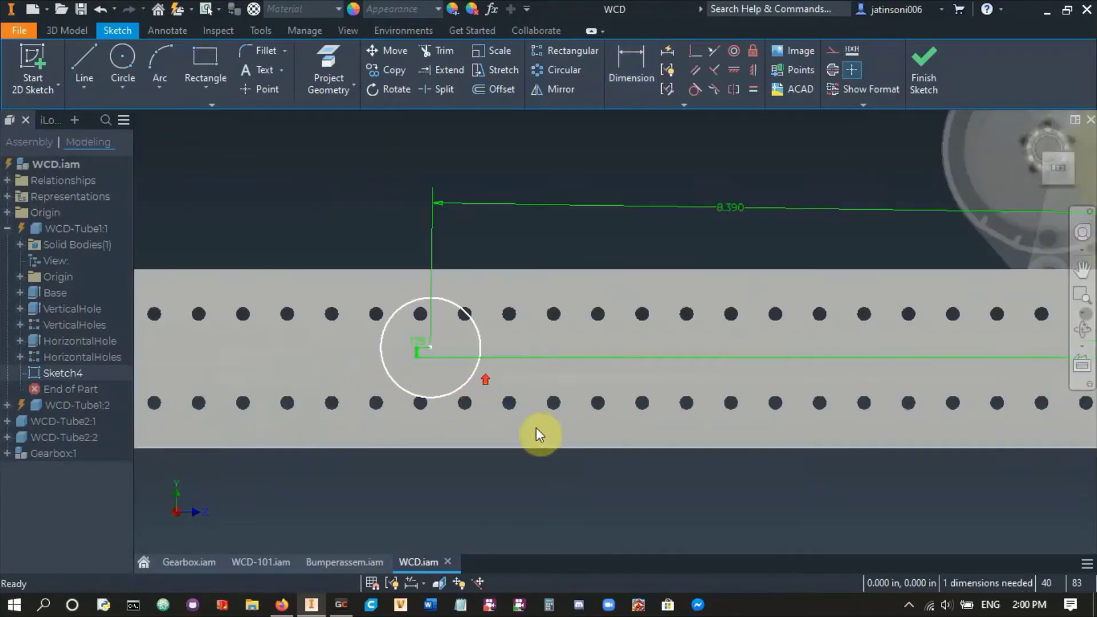
{"action": "middle_click_drag", "start_coordinate": [704, 476], "coordinate": [674, 423]}
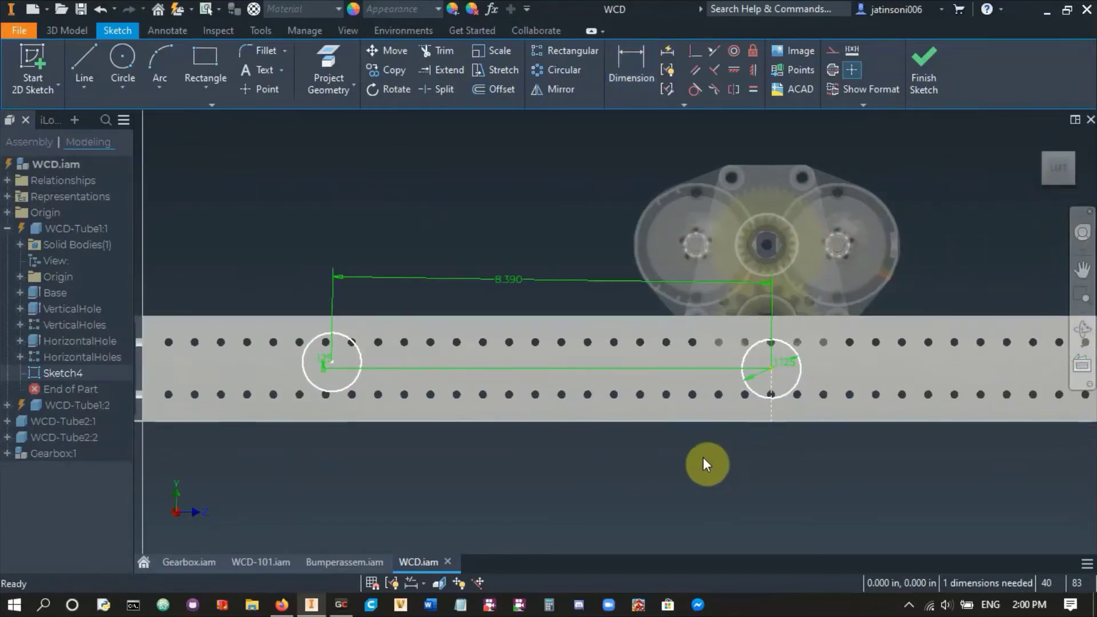
{"action": "scroll", "coordinate": [612, 418], "scroll_direction": "down", "scroll_amount": 3}
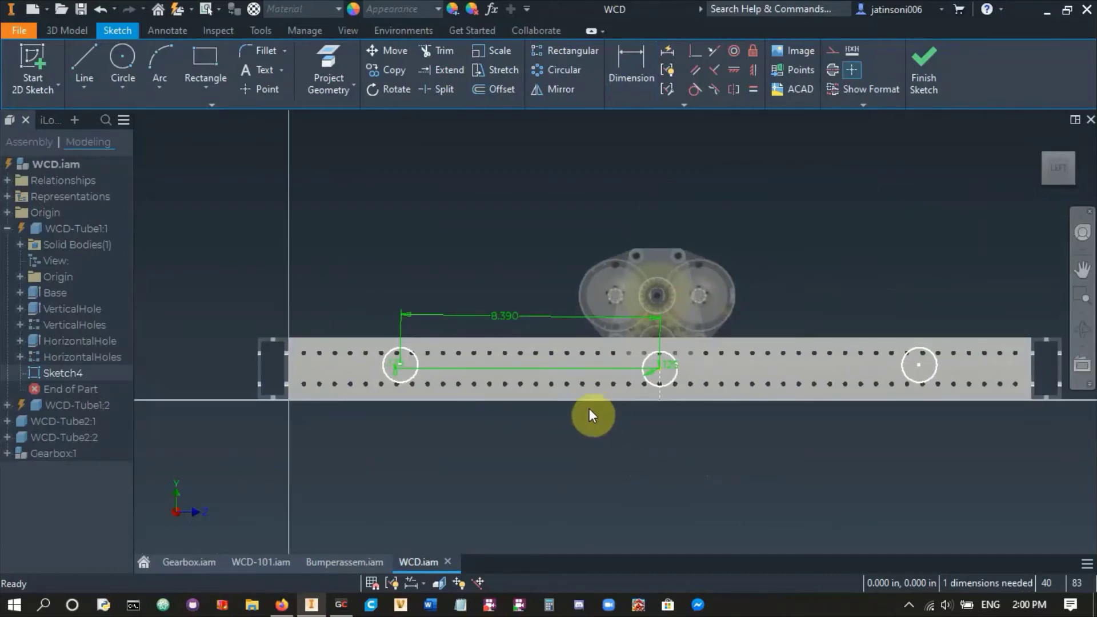
{"action": "scroll", "coordinate": [540, 407], "scroll_direction": "up", "scroll_amount": 3}
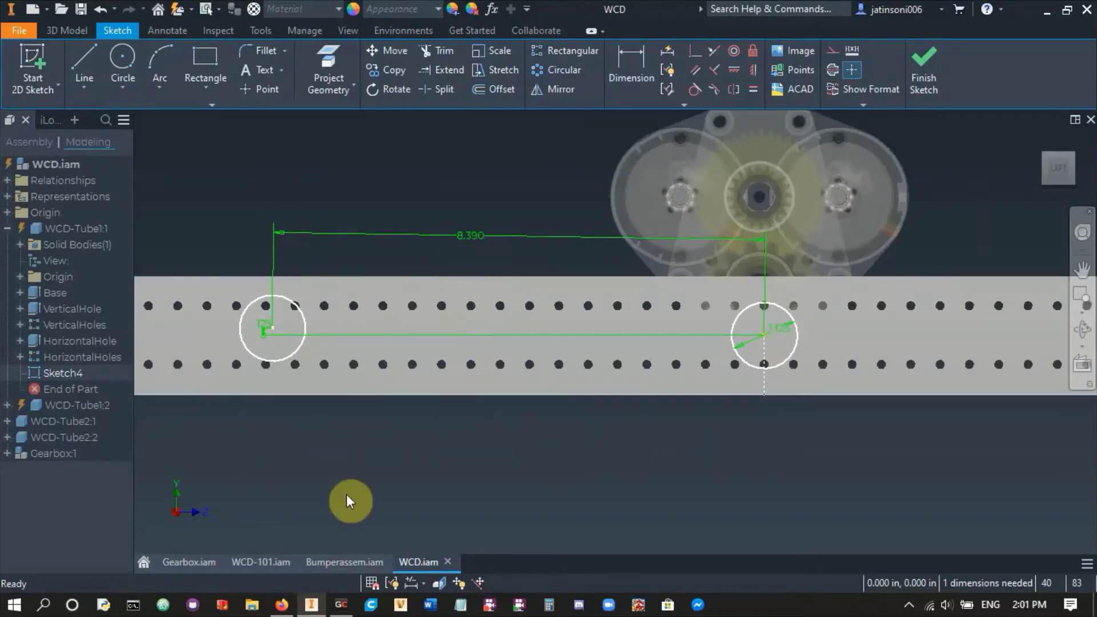
- Switch to Firefox and open the botlanta.org Sprocket Center Distance and Chain length Calculators page in a new tab
{"action": "left_click", "coordinate": [284, 603]}
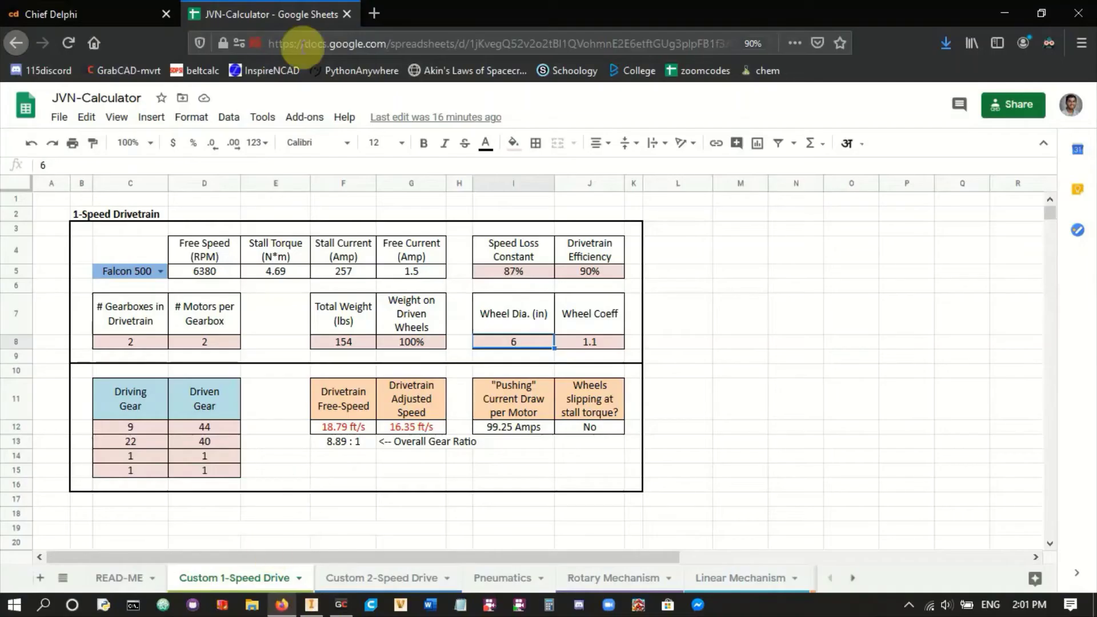
{"action": "left_click", "coordinate": [377, 8]}
{"action": "type", "text": "bot"}
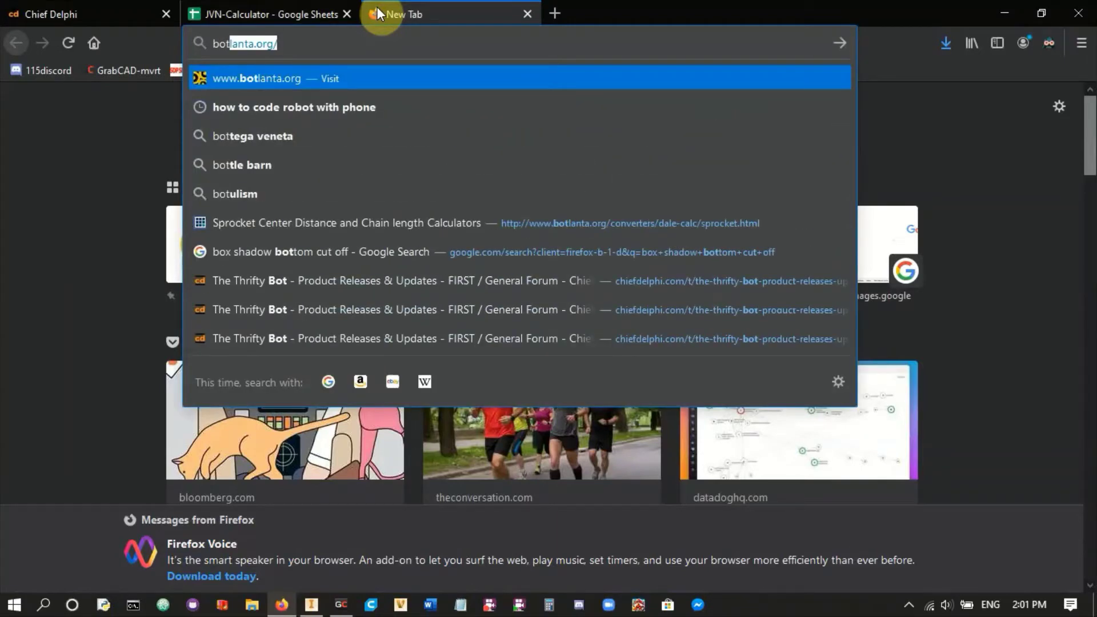
{"action": "key", "text": "Down"}
{"action": "key", "text": "Down"}
{"action": "key", "text": "Down"}
{"action": "key", "text": "Down"}
{"action": "key", "text": "Down"}
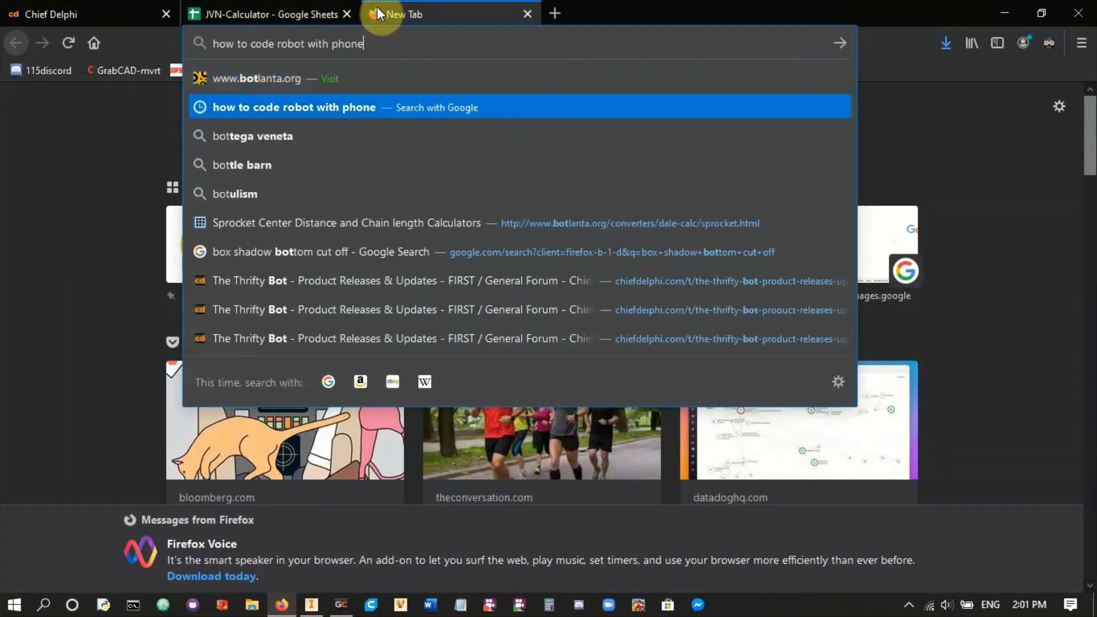
{"action": "key", "text": "Return"}
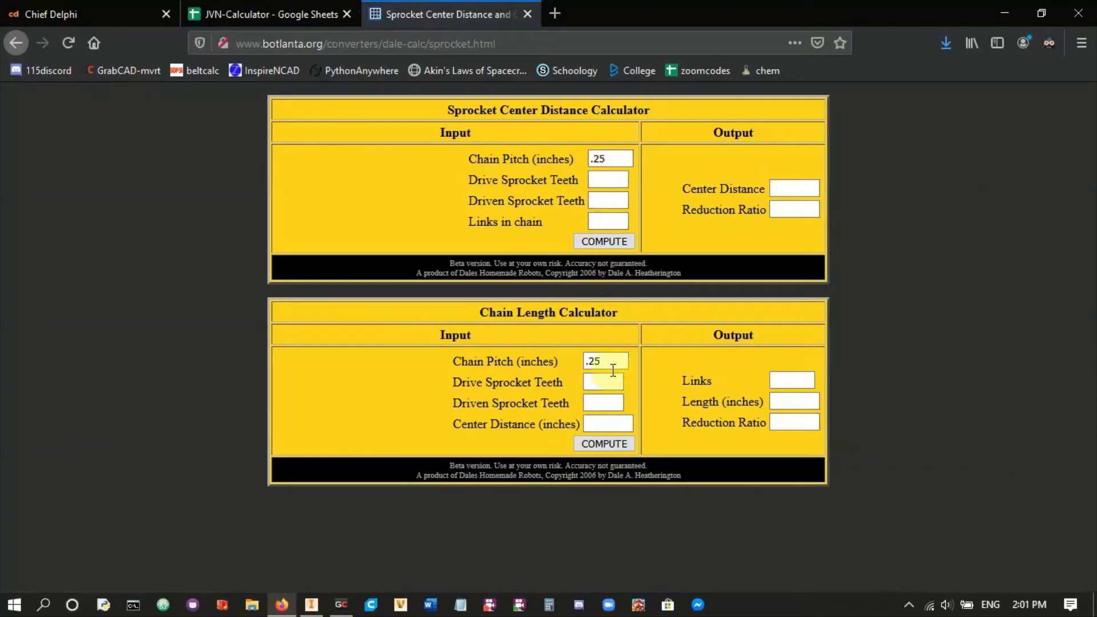
- Compute the sprocket centre distance for a .375 in chain pitch, 12-tooth drive and driven sprockets, and 60 links
{"action": "left_click", "coordinate": [312, 603]}
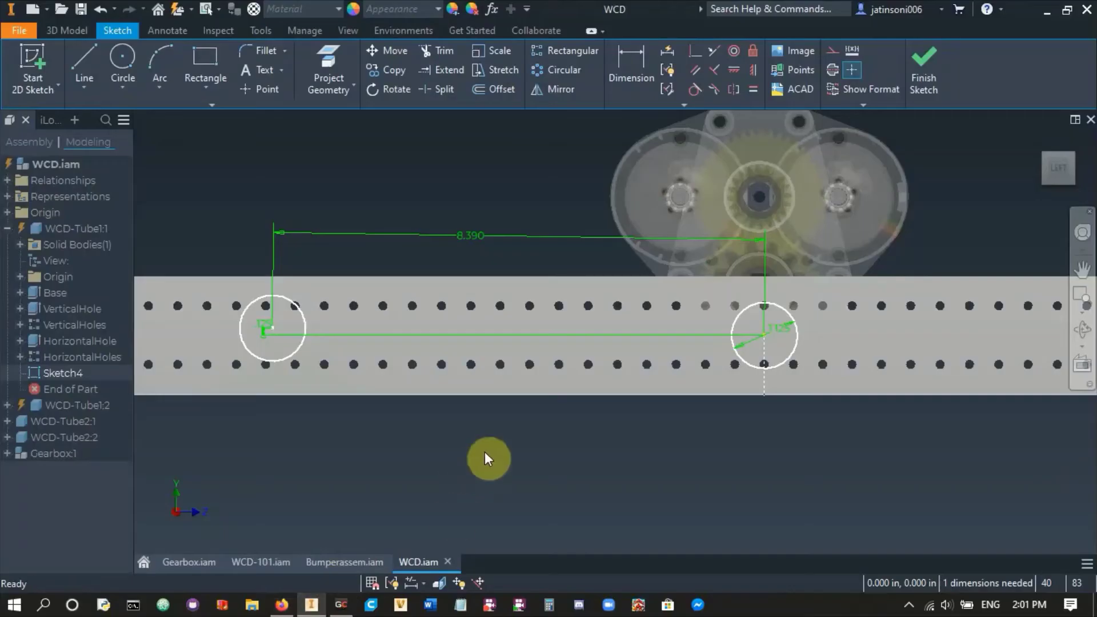
{"action": "scroll", "coordinate": [670, 419], "scroll_direction": "up", "scroll_amount": 4}
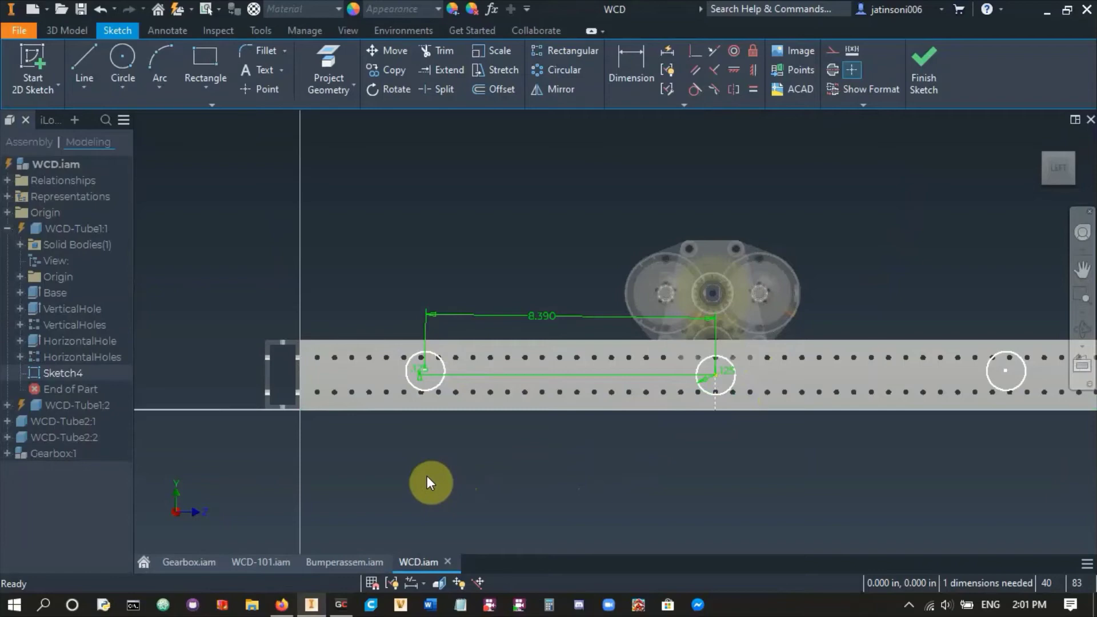
{"action": "left_click", "coordinate": [273, 610]}
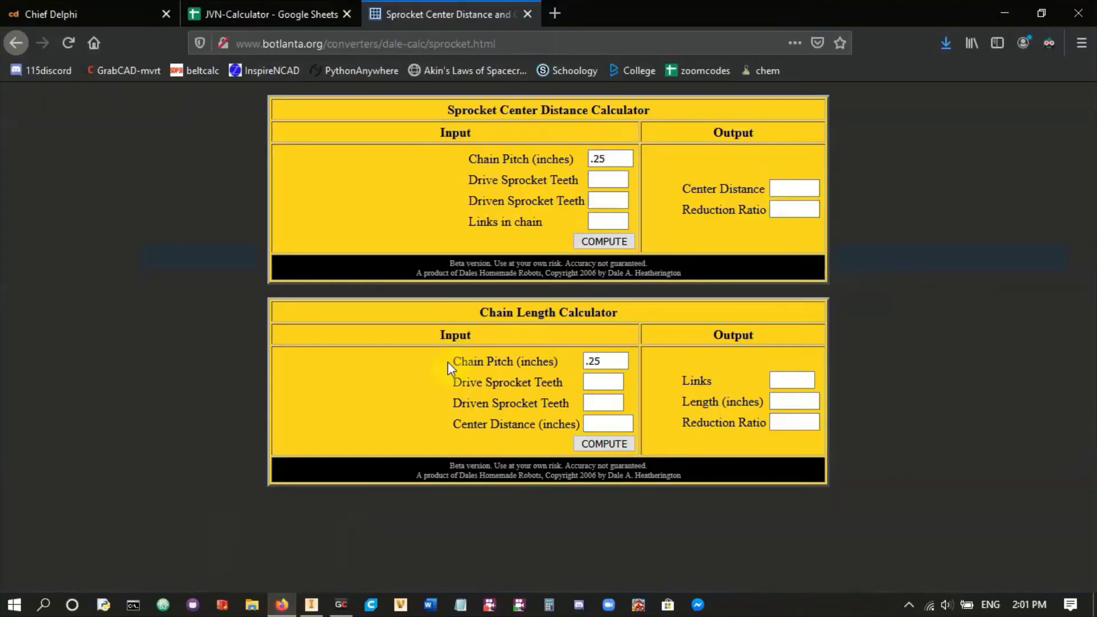
{"action": "left_click_drag", "start_coordinate": [612, 155], "coordinate": [591, 159]}
{"action": "type", "text": ".375"}
{"action": "left_click", "coordinate": [604, 179]}
{"action": "left_click", "coordinate": [619, 178]}
{"action": "type", "text": "12"}
{"action": "key", "text": "Tab"}
{"action": "type", "text": "12"}
{"action": "key", "text": "Tab"}
{"action": "type", "text": "60"}
{"action": "left_click", "coordinate": [610, 241]}
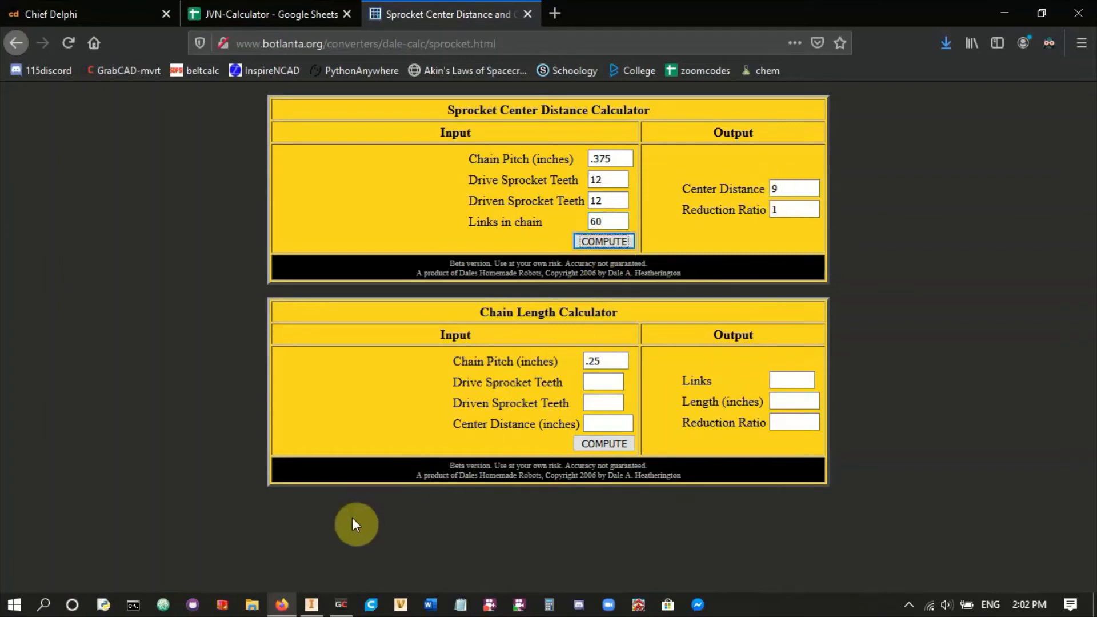
- Switch back to Inventor and set the centre distance between the outer and middle circles to 9 in
{"action": "left_click", "coordinate": [311, 605]}
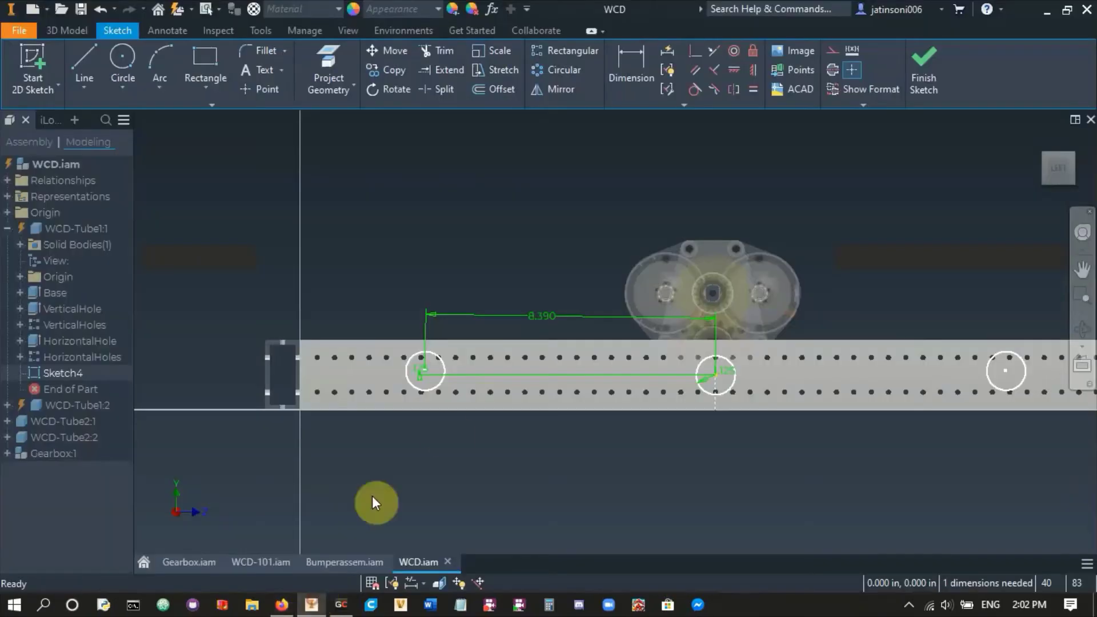
{"action": "left_click", "coordinate": [540, 315]}
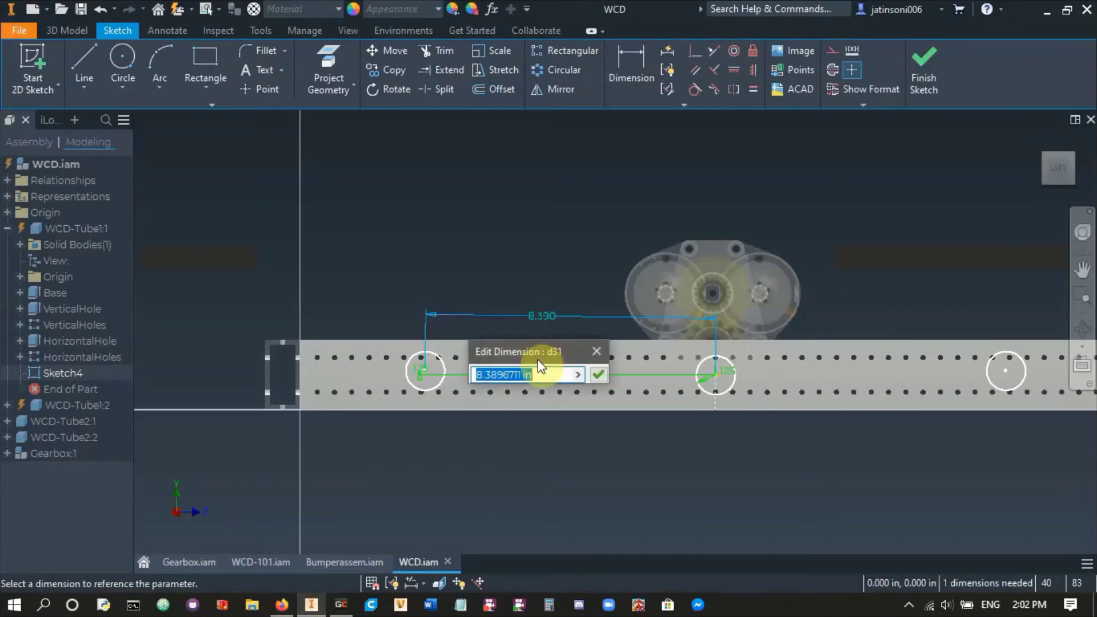
{"action": "type", "text": "9"}
{"action": "key", "text": "Return"}
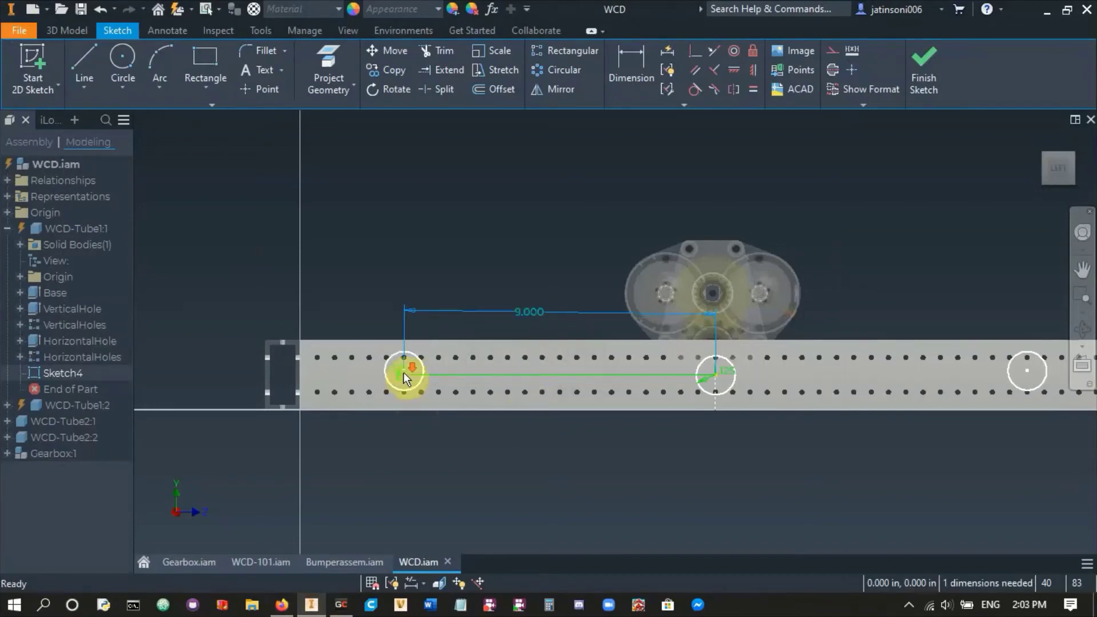
- Draw a wheel circle centred on the outer 1.125 in circle and dimension its diameter as 4 in
{"action": "scroll", "coordinate": [403, 372], "scroll_direction": "up", "scroll_amount": 5}
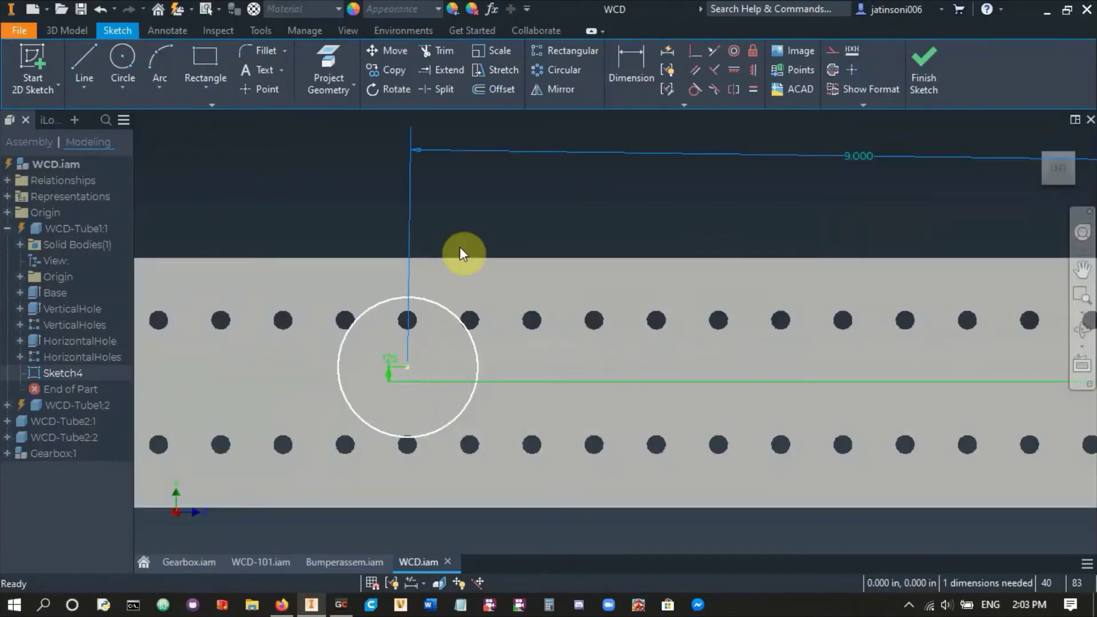
{"action": "left_click", "coordinate": [123, 59]}
{"action": "left_click", "coordinate": [404, 367]}
{"action": "scroll", "coordinate": [460, 405], "scroll_direction": "down", "scroll_amount": 5}
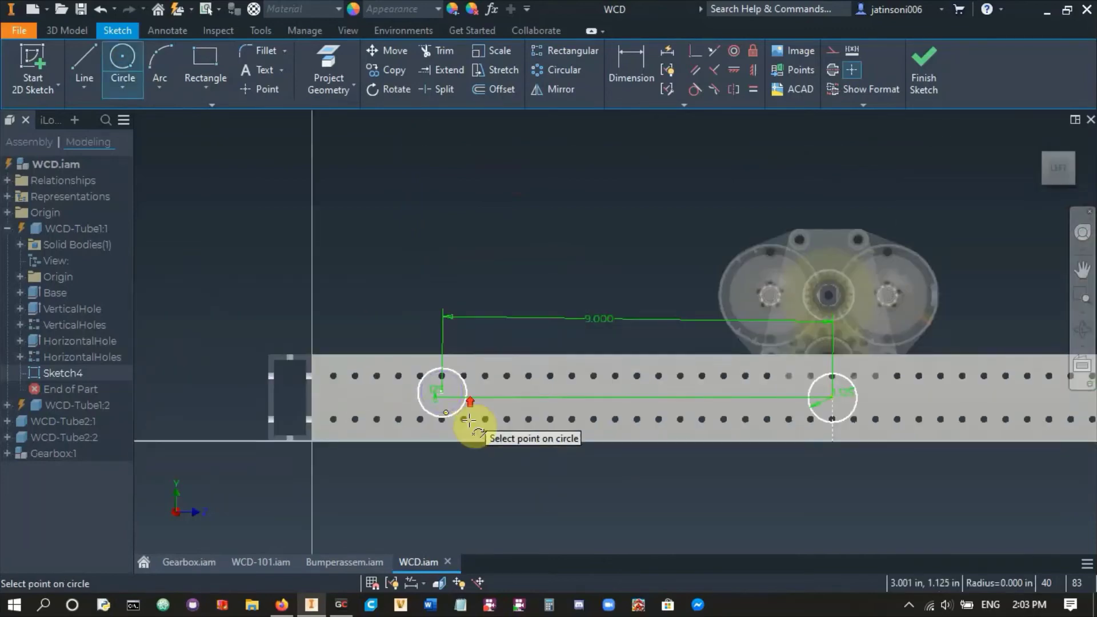
{"action": "left_click", "coordinate": [503, 472]}
{"action": "left_click", "coordinate": [640, 66]}
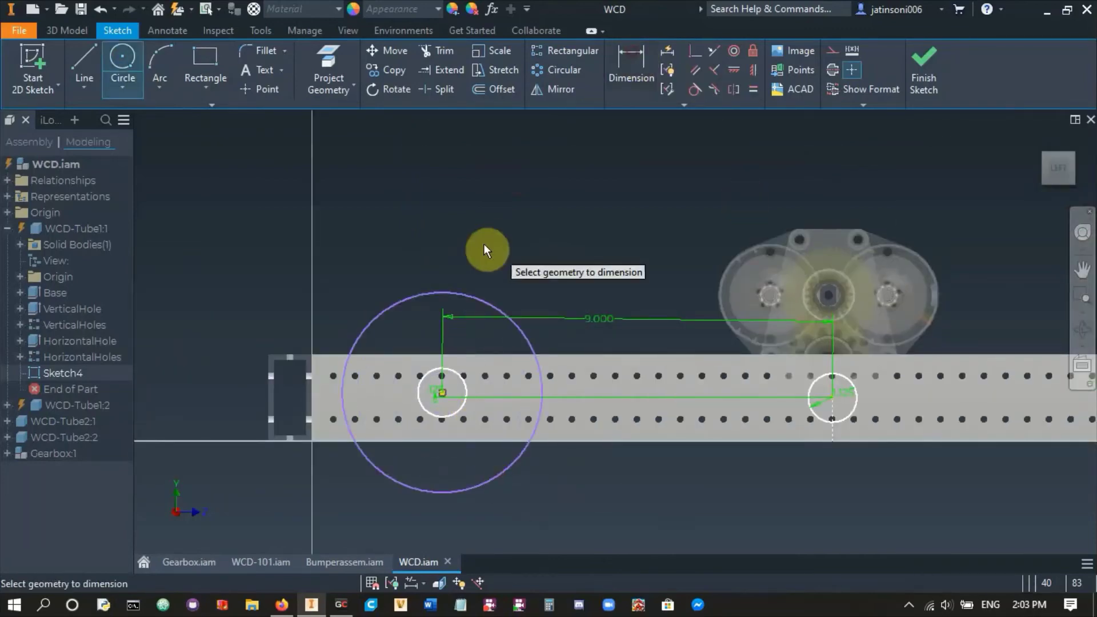
{"action": "left_click", "coordinate": [463, 294]}
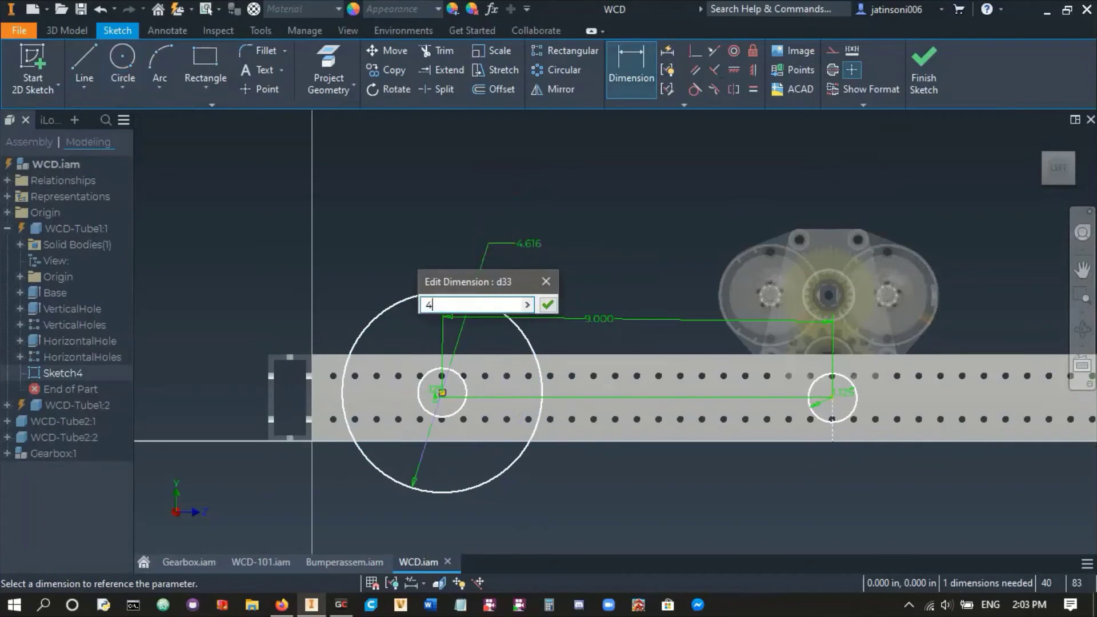
{"action": "key", "text": "Return"}
- Try a 6 in diameter for the wheel circle and inspect its edge against the end of the tube
{"action": "scroll", "coordinate": [433, 437], "scroll_direction": "up", "scroll_amount": 3}
{"action": "scroll", "coordinate": [267, 354], "scroll_direction": "down", "scroll_amount": 3}
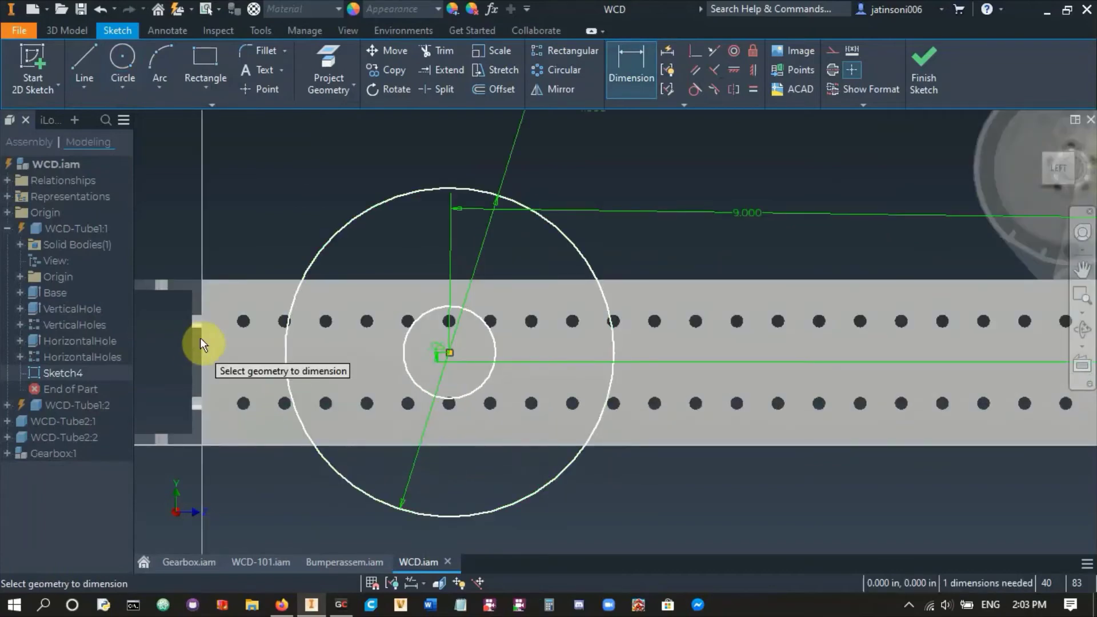
{"action": "left_click", "coordinate": [391, 303]}
{"action": "left_click", "coordinate": [468, 211]}
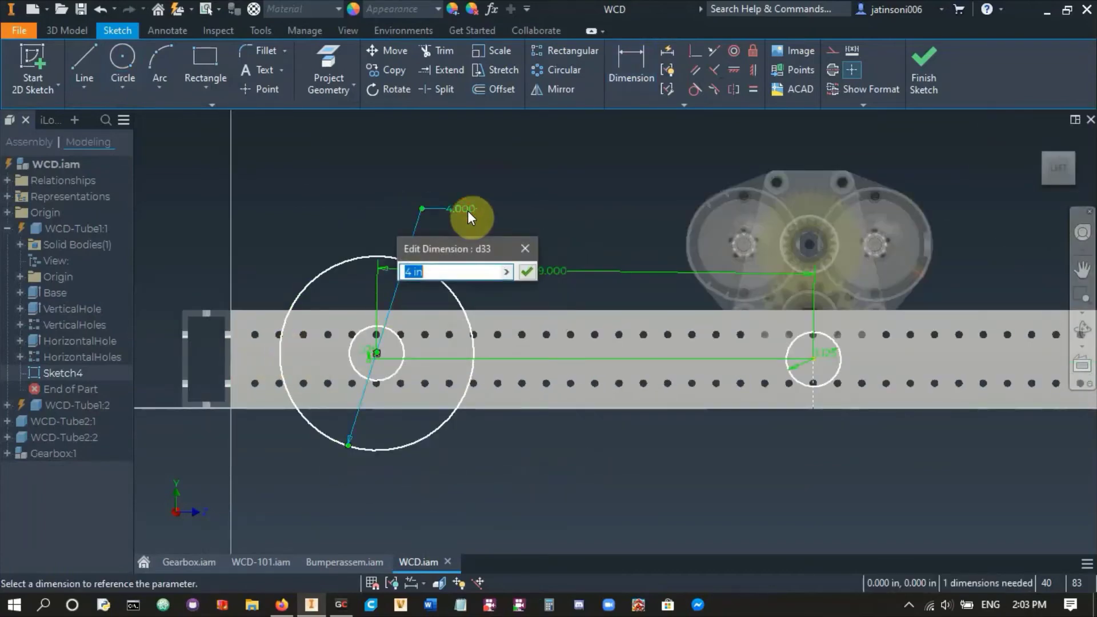
{"action": "key", "text": "Return"}
{"action": "scroll", "coordinate": [220, 346], "scroll_direction": "up", "scroll_amount": 4}
{"action": "scroll", "coordinate": [318, 303], "scroll_direction": "down", "scroll_amount": 4}
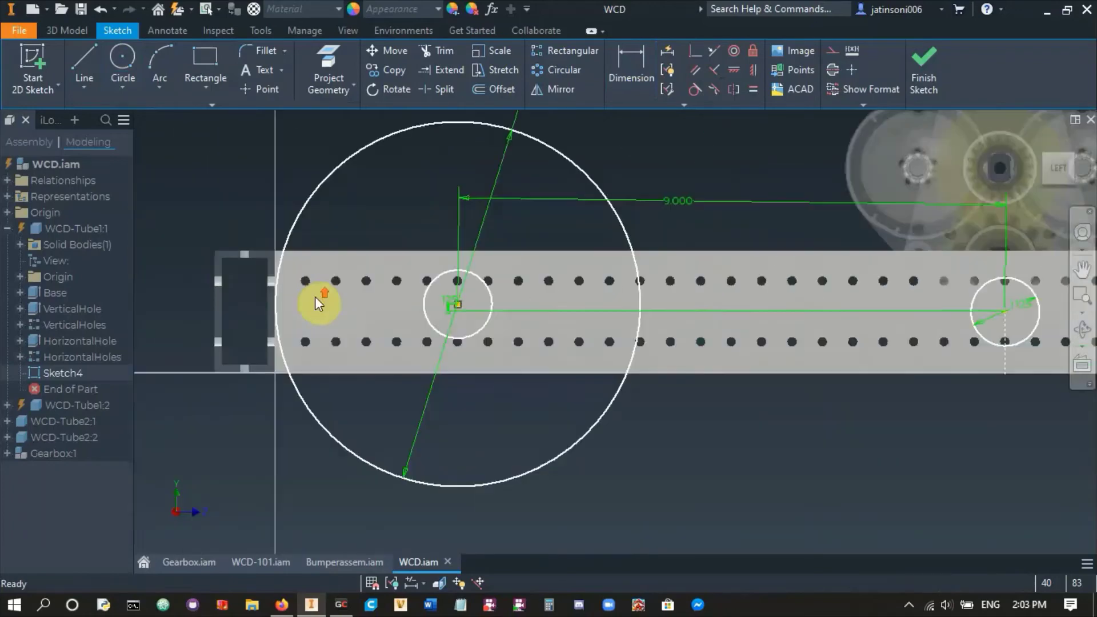
{"action": "scroll", "coordinate": [265, 311], "scroll_direction": "up", "scroll_amount": 4}
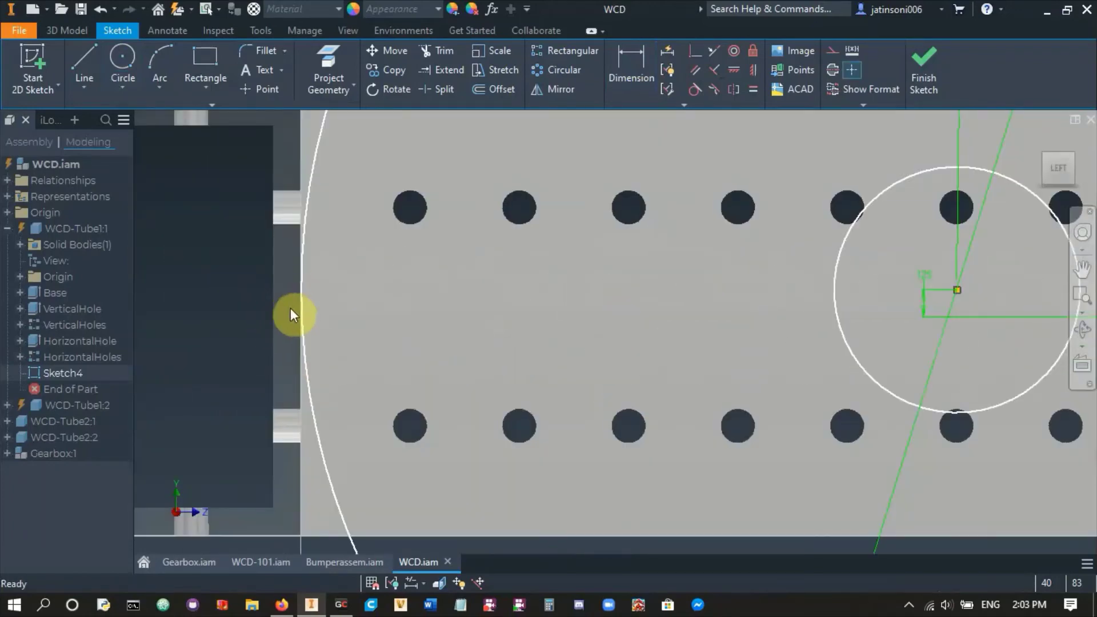
{"action": "scroll", "coordinate": [286, 300], "scroll_direction": "down", "scroll_amount": 5}
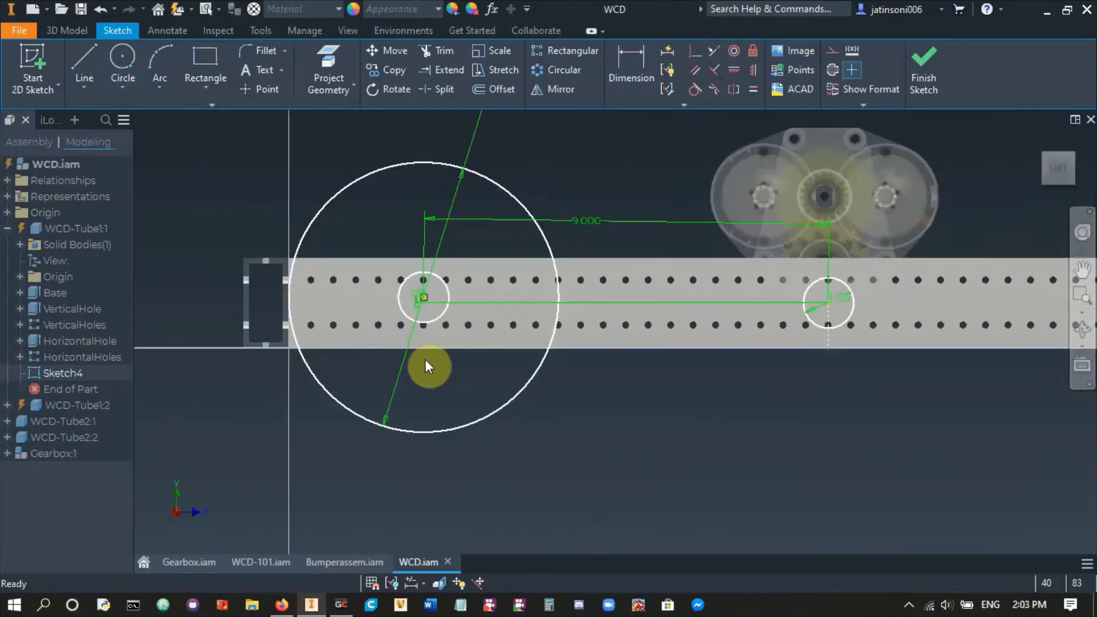
- Set the wheel circle's diameter back to 4 in and convert the circle to construction geometry
{"action": "scroll", "coordinate": [490, 221], "scroll_direction": "up", "scroll_amount": 3}
{"action": "double_click", "coordinate": [487, 196]}
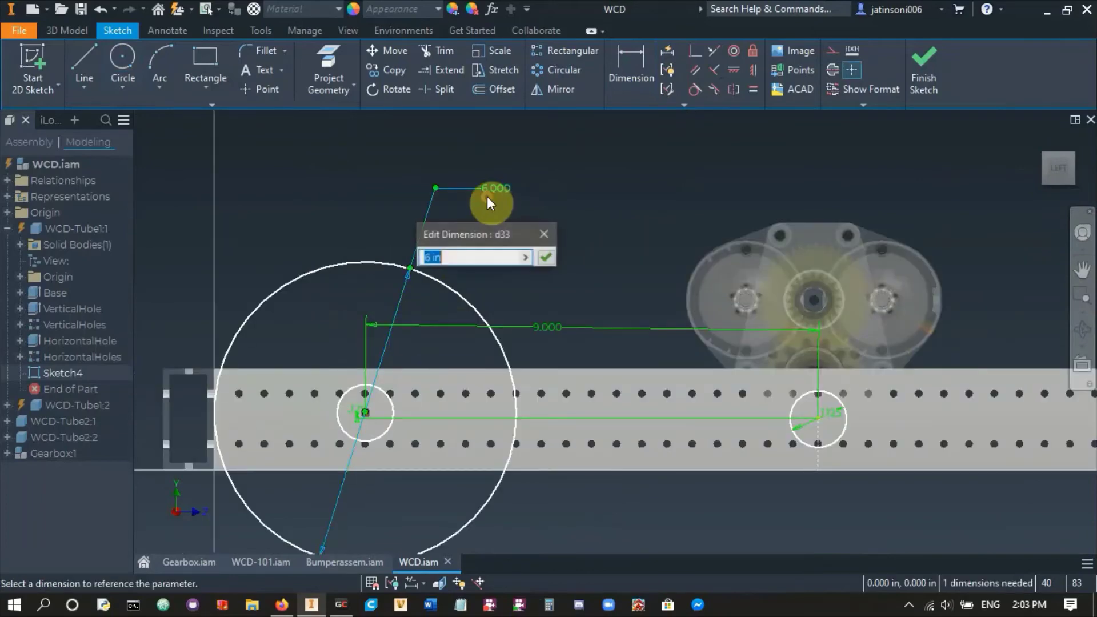
{"action": "type", "text": "4"}
{"action": "key", "text": "Return"}
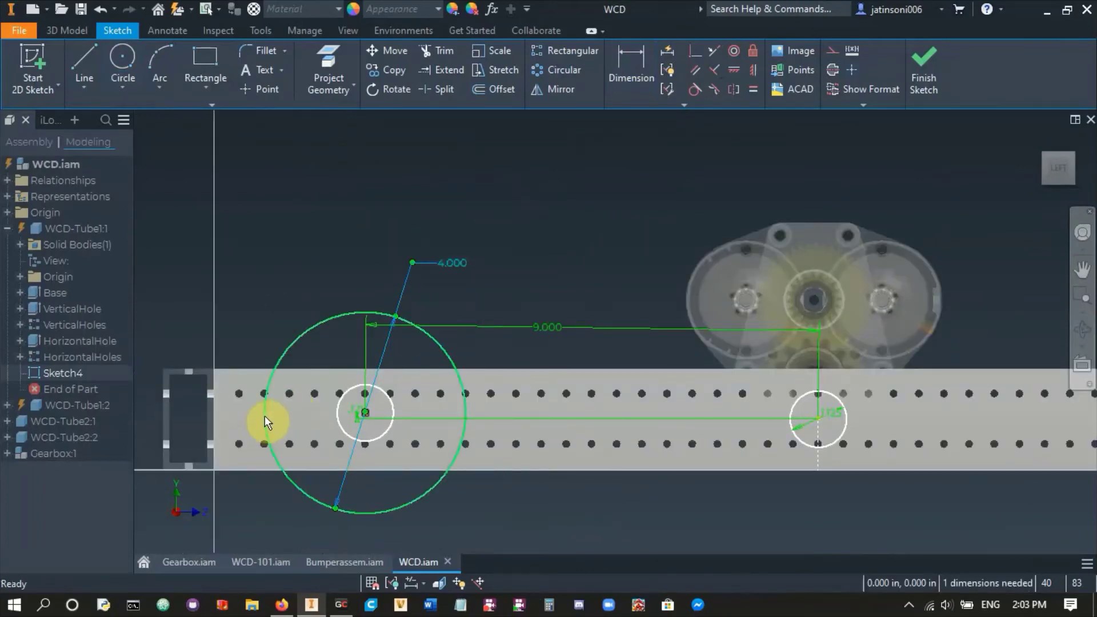
{"action": "left_click", "coordinate": [346, 318]}
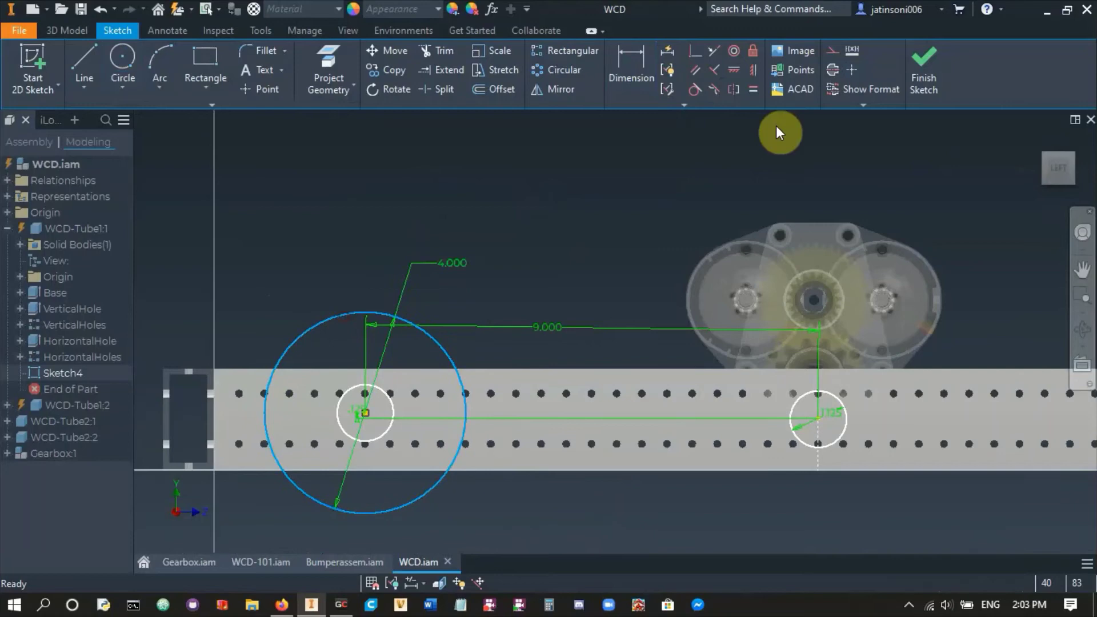
{"action": "left_click", "coordinate": [831, 52]}
{"action": "middle_click_drag", "start_coordinate": [552, 393], "coordinate": [522, 317]}
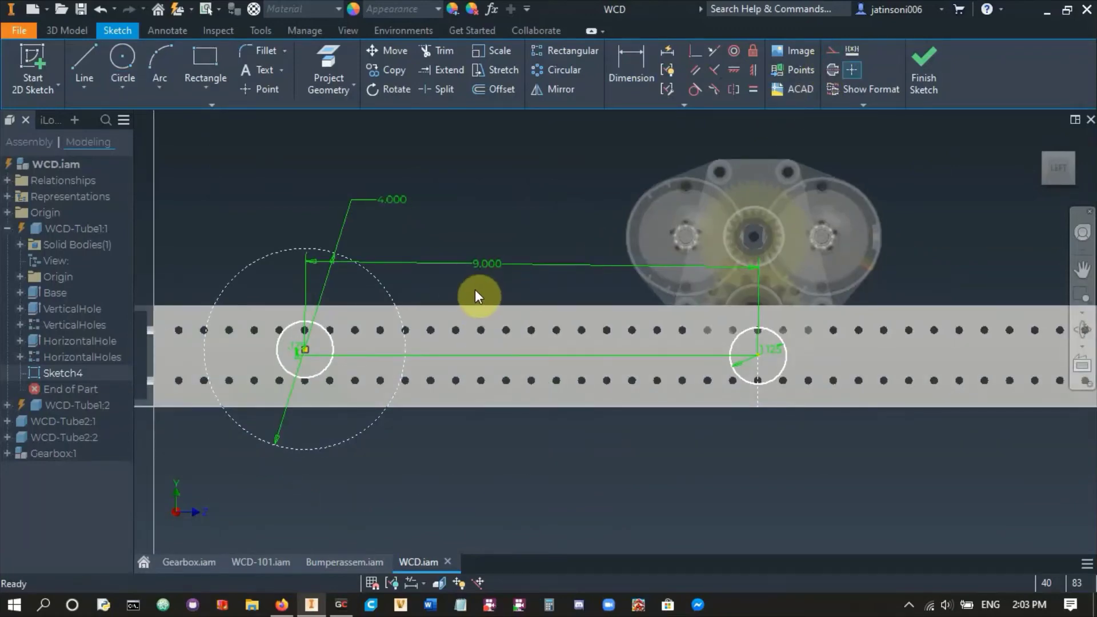
- Try a 4 in centre distance between the outer and middle circles
{"action": "scroll", "coordinate": [508, 378], "scroll_direction": "down", "scroll_amount": 3}
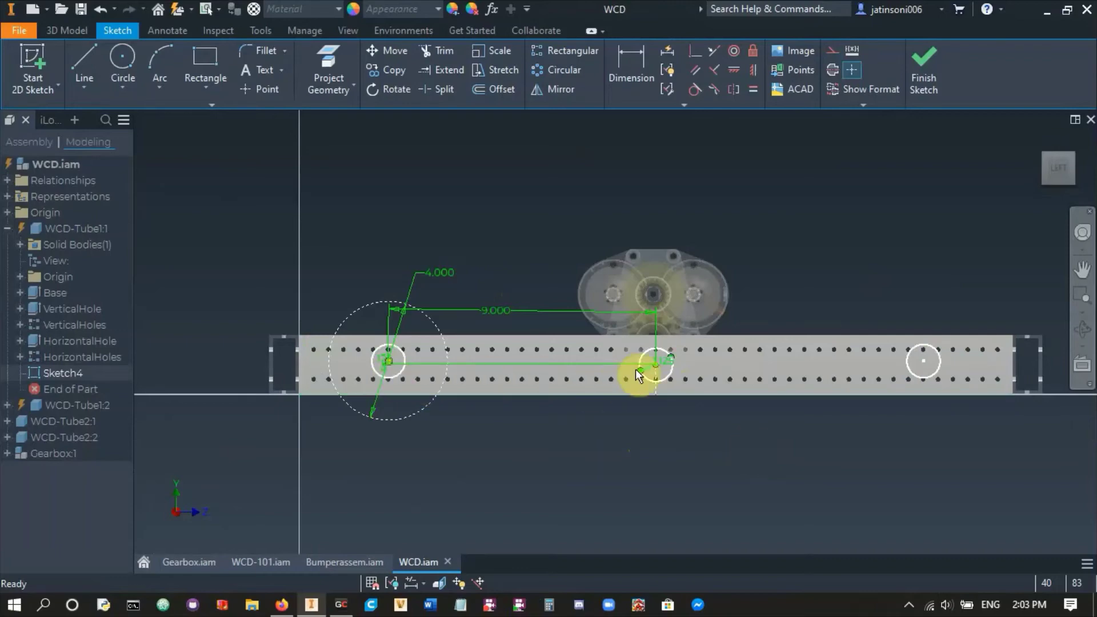
{"action": "double_click", "coordinate": [499, 314]}
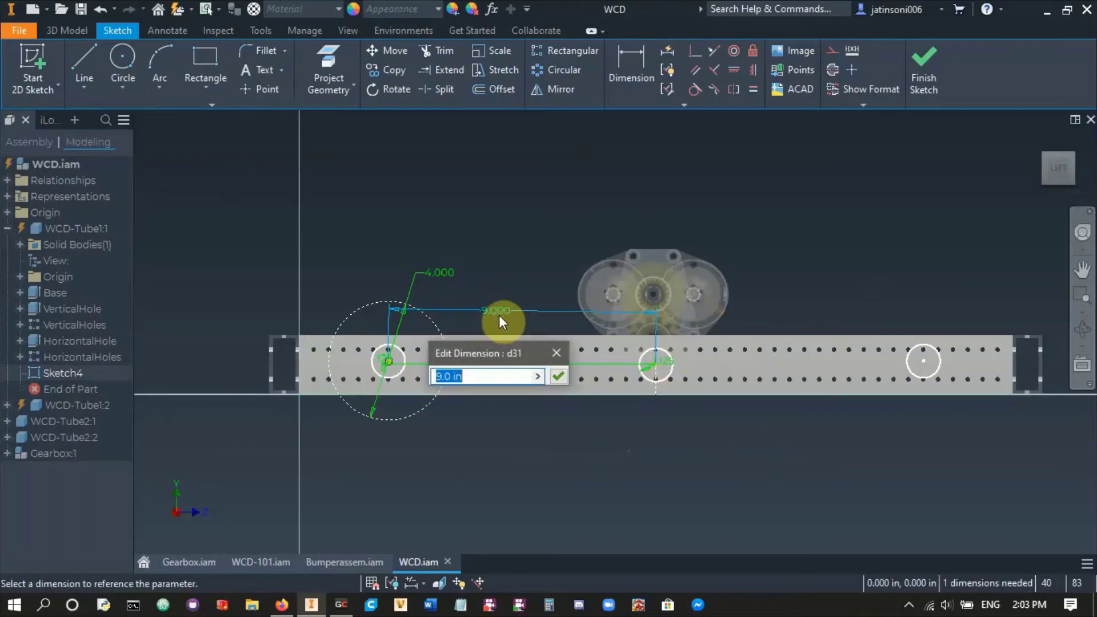
{"action": "type", "text": "4"}
{"action": "key", "text": "Return"}
{"action": "scroll", "coordinate": [589, 333], "scroll_direction": "up", "scroll_amount": 3}
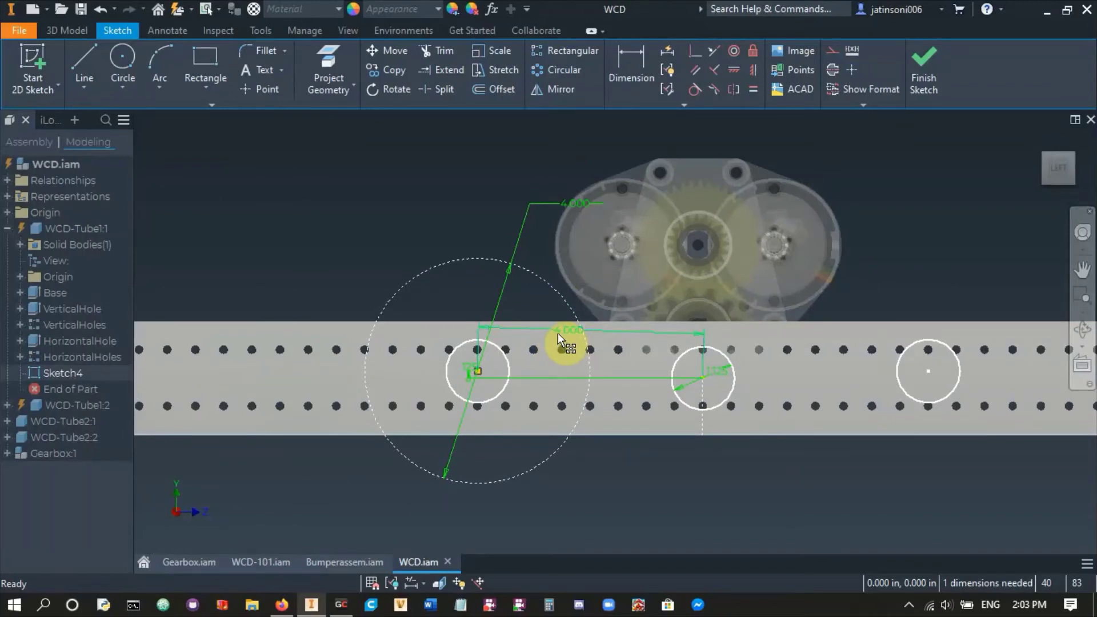
- Restore the centre distance between the outer and middle circles to 9 in
{"action": "mouse_move", "coordinate": [558, 334]}
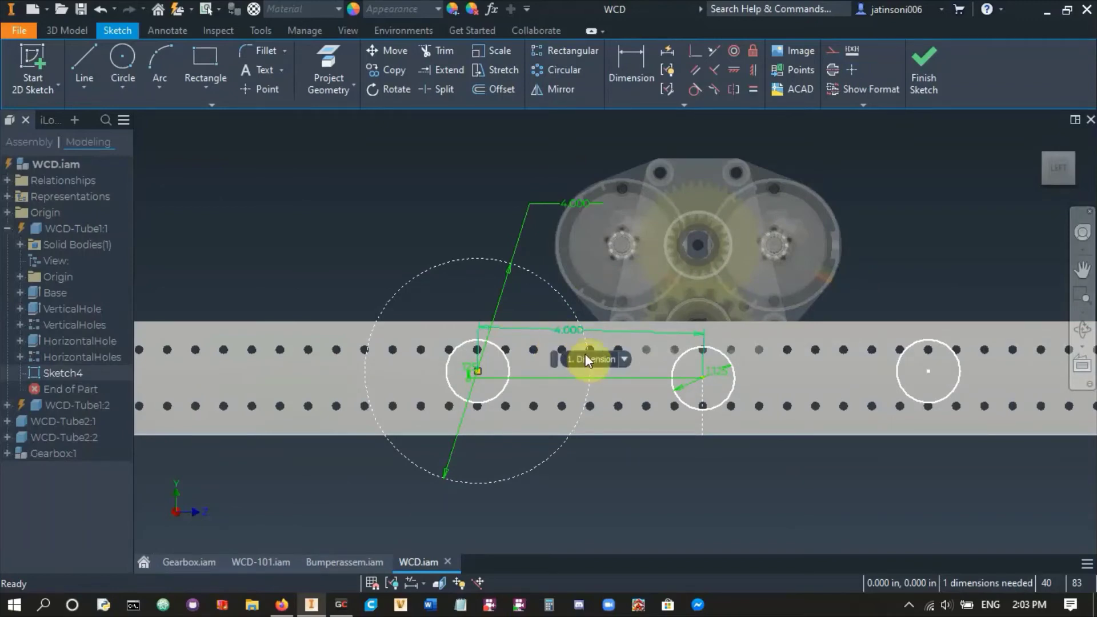
{"action": "double_click", "coordinate": [564, 333]}
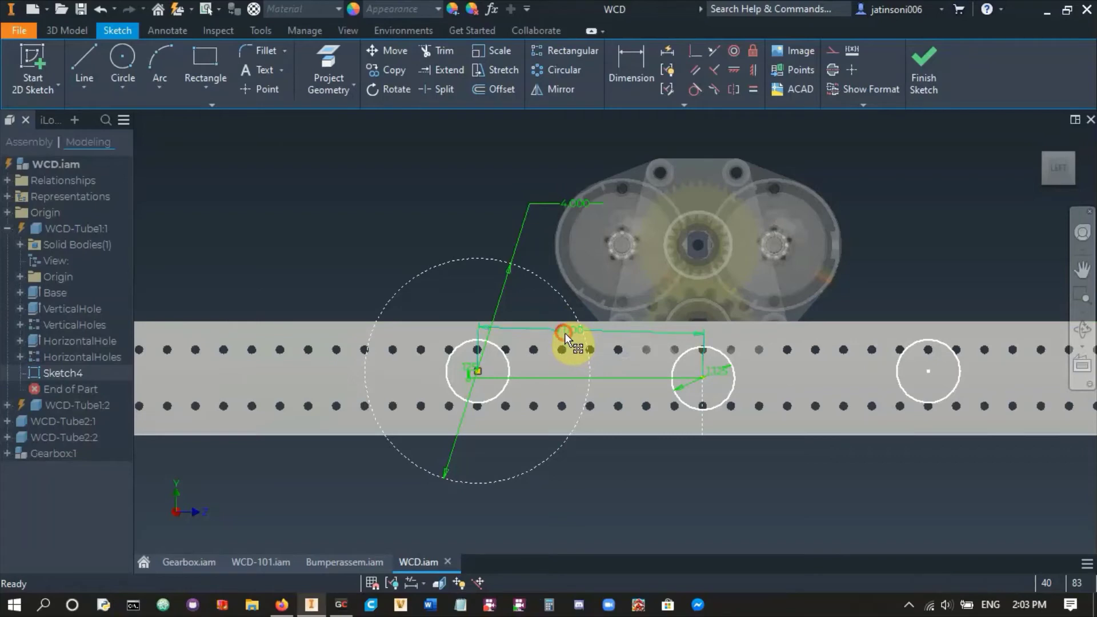
{"action": "type", "text": "9"}
{"action": "key", "text": "Return"}
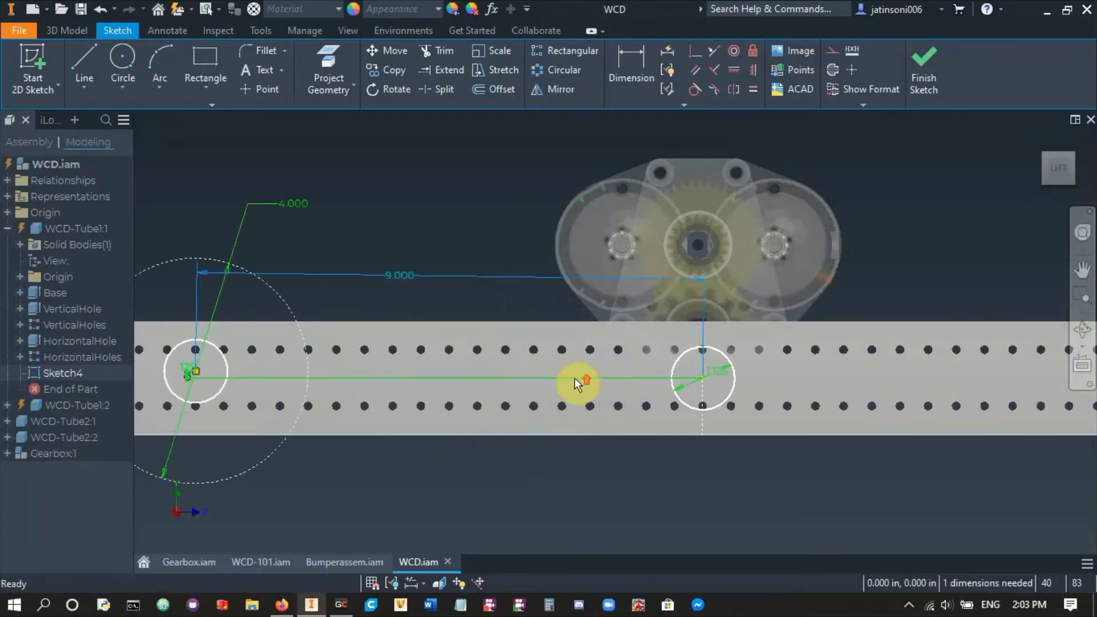
- Add .018 to the outer-to-middle circle centre distance, making the dimension 9 in+.018
{"action": "scroll", "coordinate": [575, 379], "scroll_direction": "down", "scroll_amount": 2}
{"action": "double_click", "coordinate": [476, 315]}
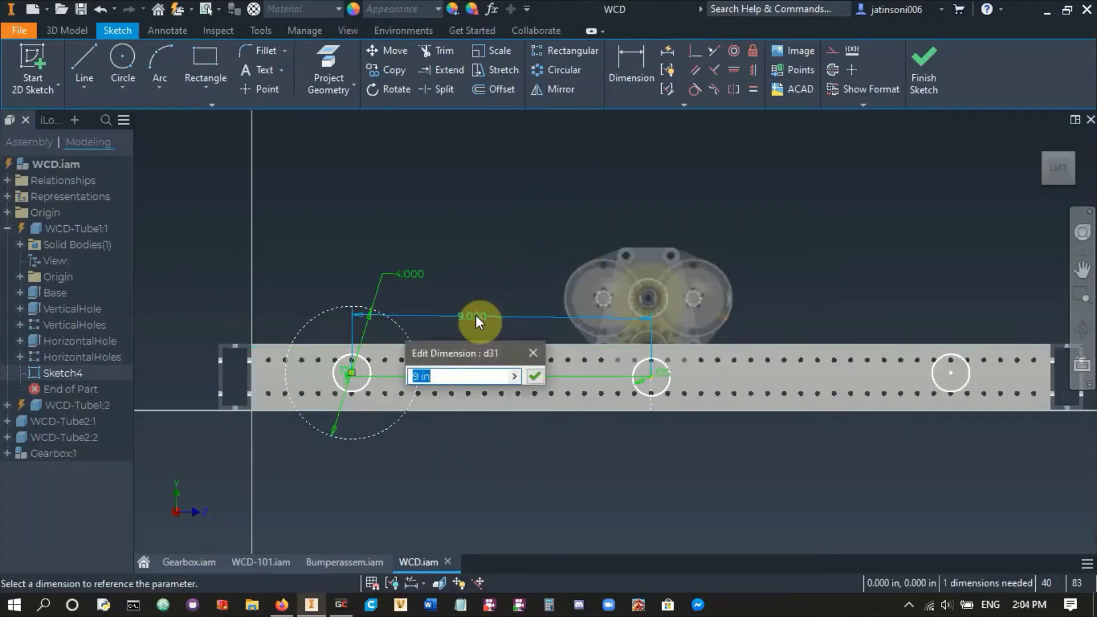
{"action": "left_click", "coordinate": [444, 372]}
{"action": "type", "text": "+"}
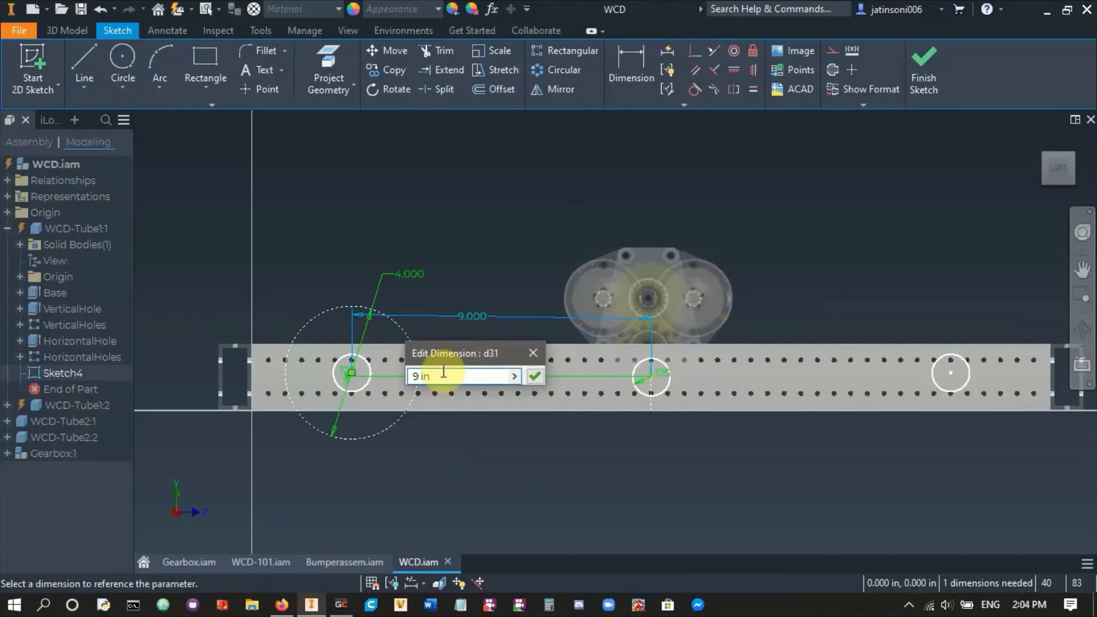
{"action": "type", "text": ".018"}
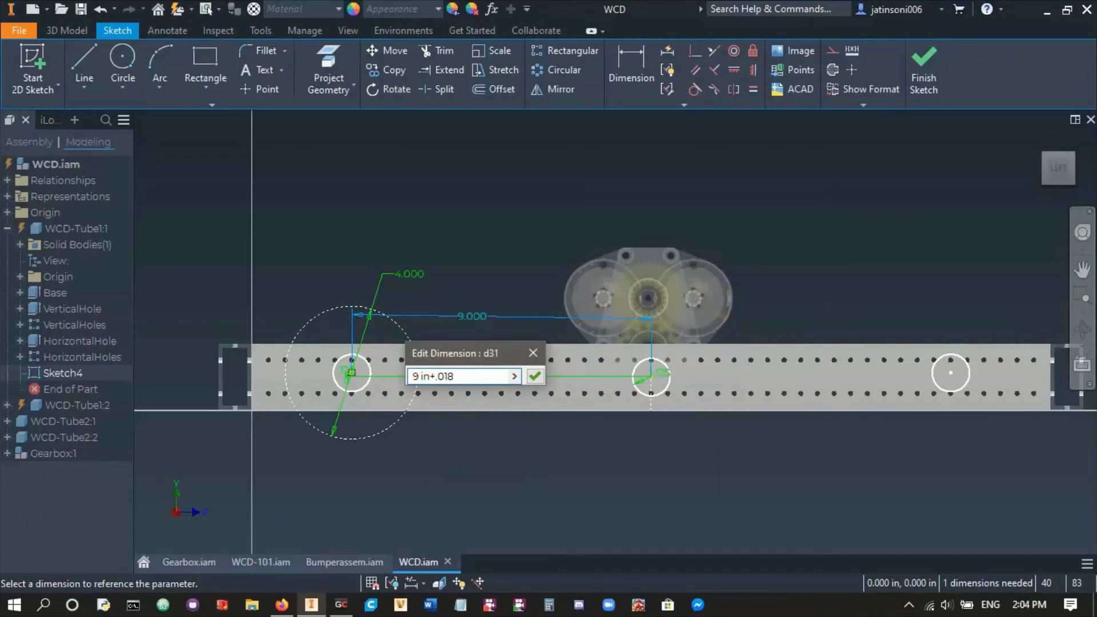
{"action": "key", "text": "Return"}
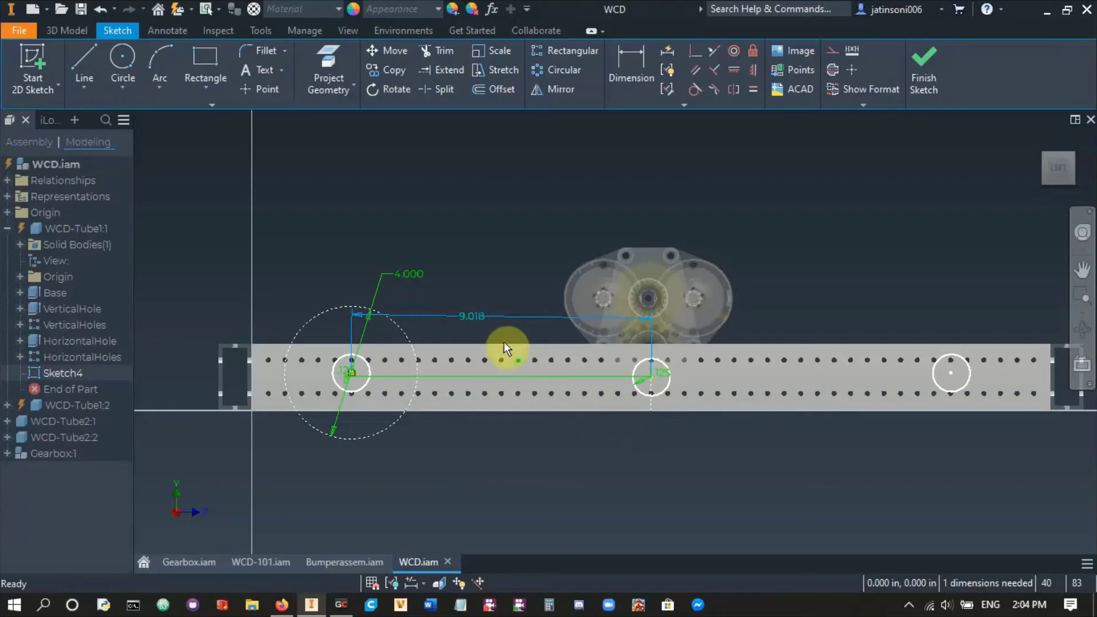
- Check the expression behind the centre-distance dimension between the outer and middle circles
{"action": "scroll", "coordinate": [483, 327], "scroll_direction": "up", "scroll_amount": 5}
{"action": "double_click", "coordinate": [455, 289]}
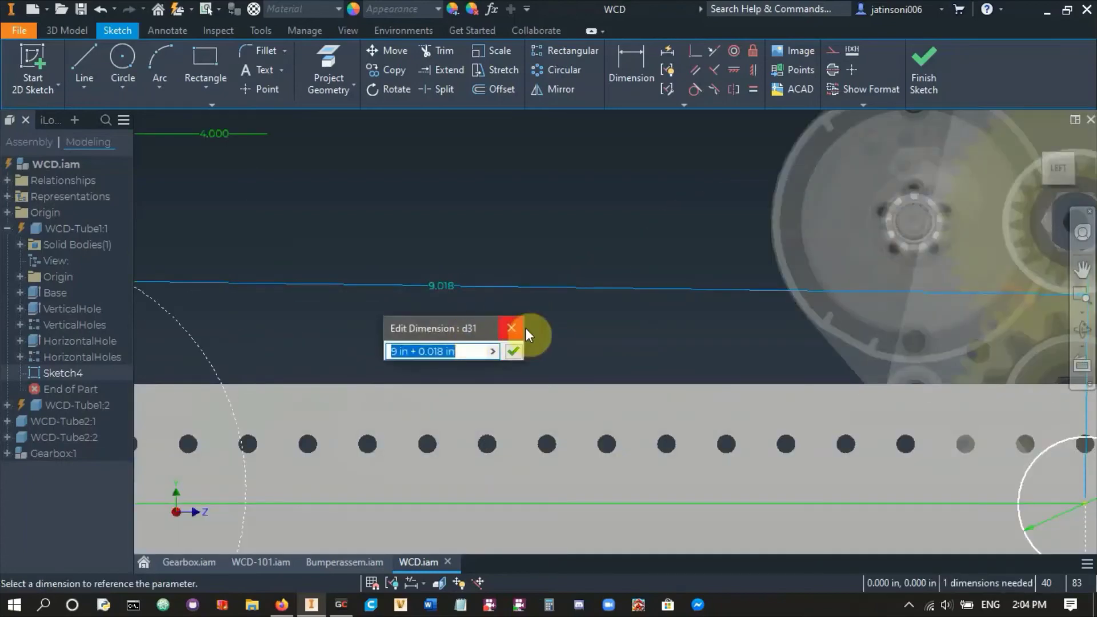
{"action": "left_click", "coordinate": [492, 351]}
{"action": "left_click", "coordinate": [517, 346]}
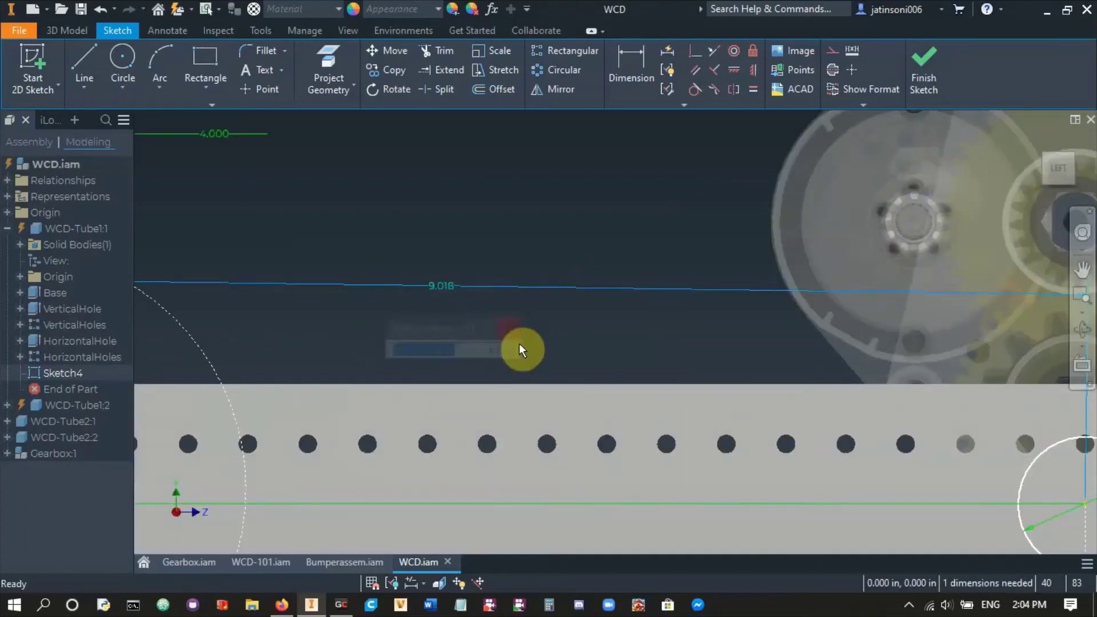
{"action": "scroll", "coordinate": [523, 353], "scroll_direction": "down", "scroll_amount": 4}
{"action": "scroll", "coordinate": [634, 452], "scroll_direction": "down", "scroll_amount": 2}
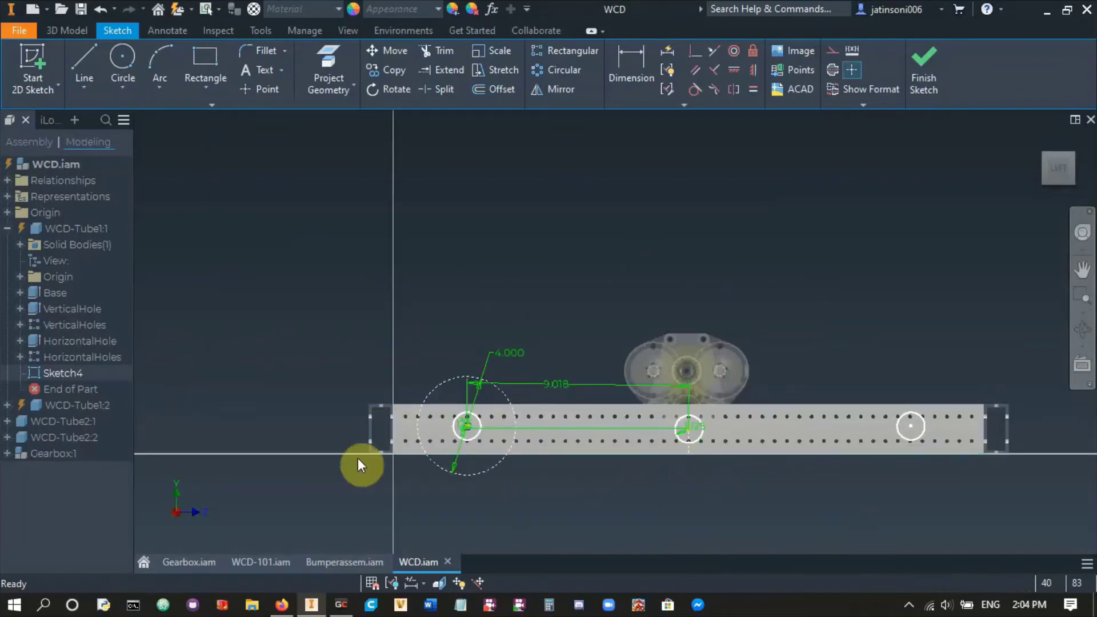
- Switch to Gearbox.iam and examine the bolt holes around the output shaft on the gearbox plate
{"action": "left_click", "coordinate": [186, 562]}
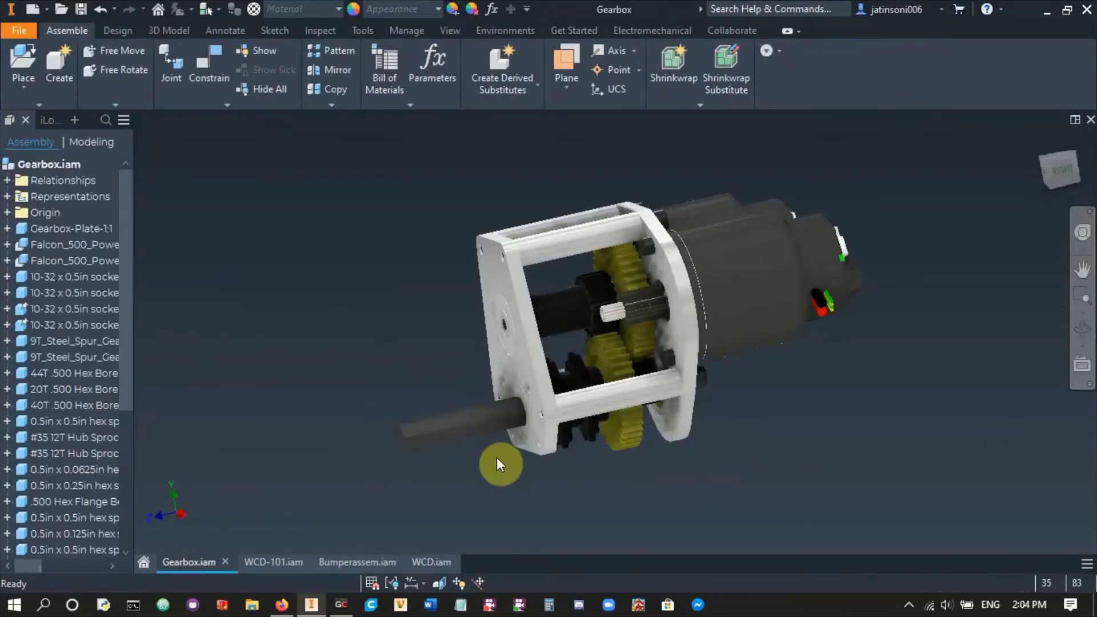
{"action": "left_click", "coordinate": [419, 563]}
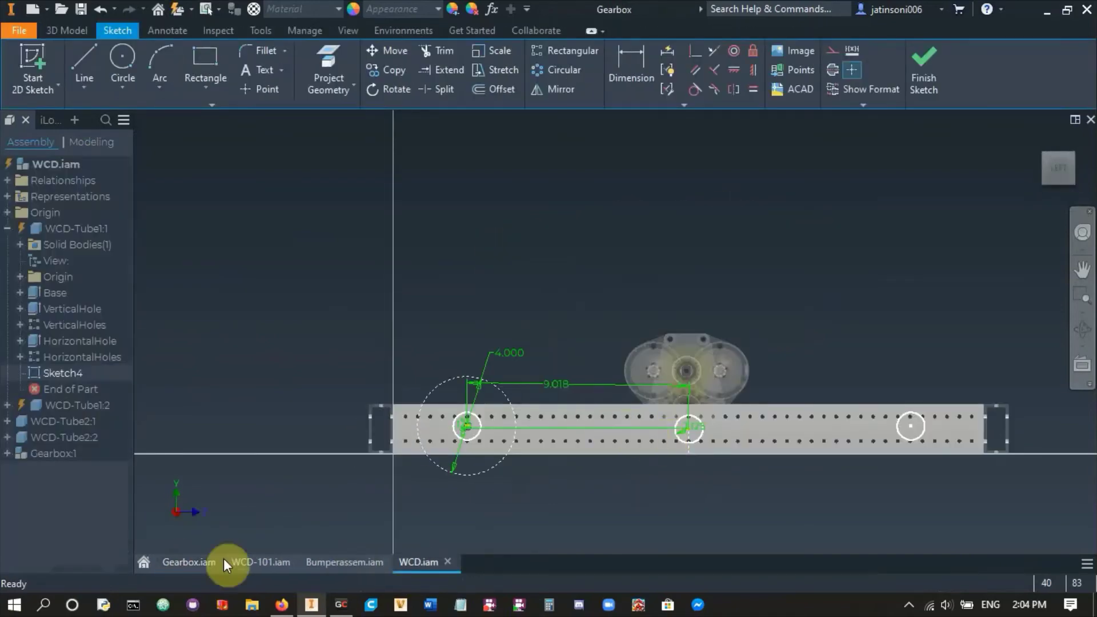
{"action": "left_click", "coordinate": [197, 567]}
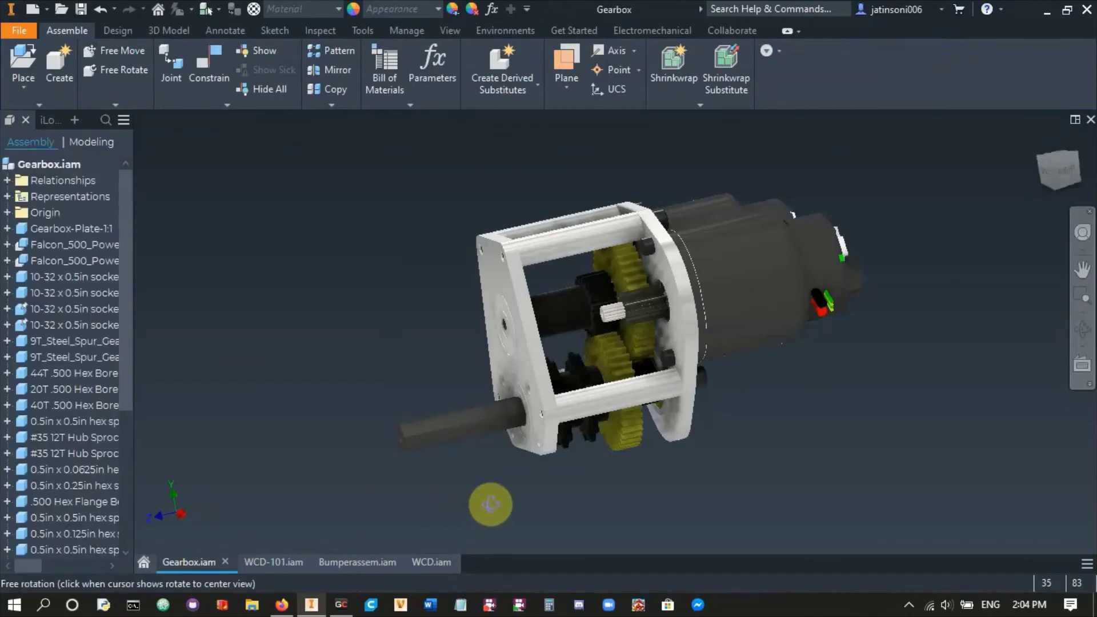
{"action": "scroll", "coordinate": [521, 506], "scroll_direction": "up", "scroll_amount": 10}
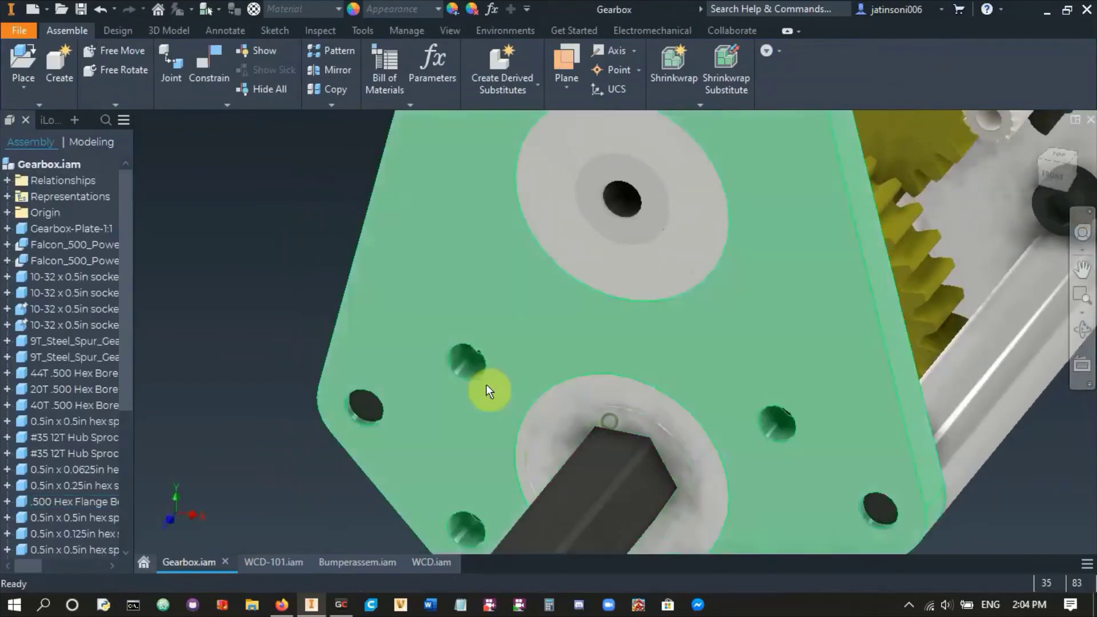
{"action": "middle_click_drag", "start_coordinate": [753, 441], "coordinate": [639, 339]}
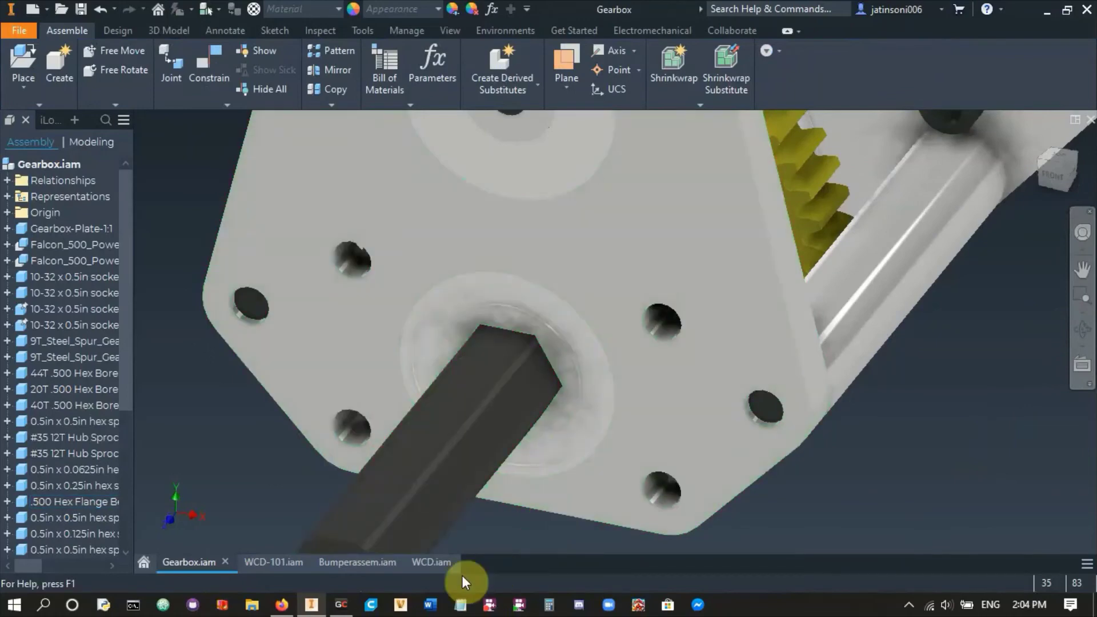
- Return to WCD.iam and draw a circle about 0.36 in in diameter directly above the middle 1.125 in circle
{"action": "left_click", "coordinate": [435, 563]}
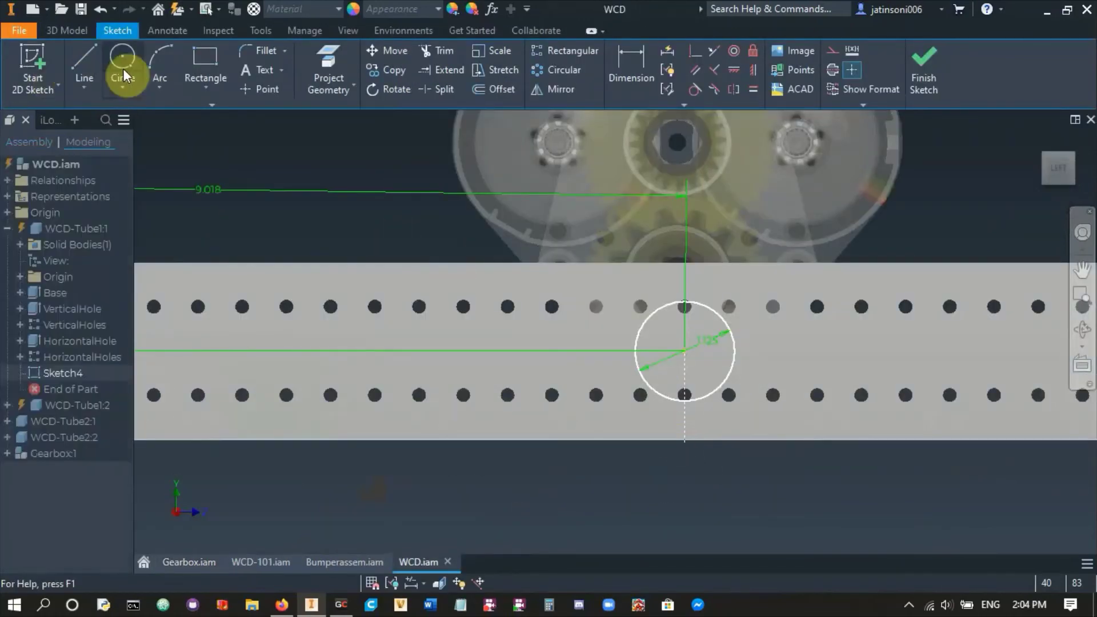
{"action": "left_click", "coordinate": [122, 63]}
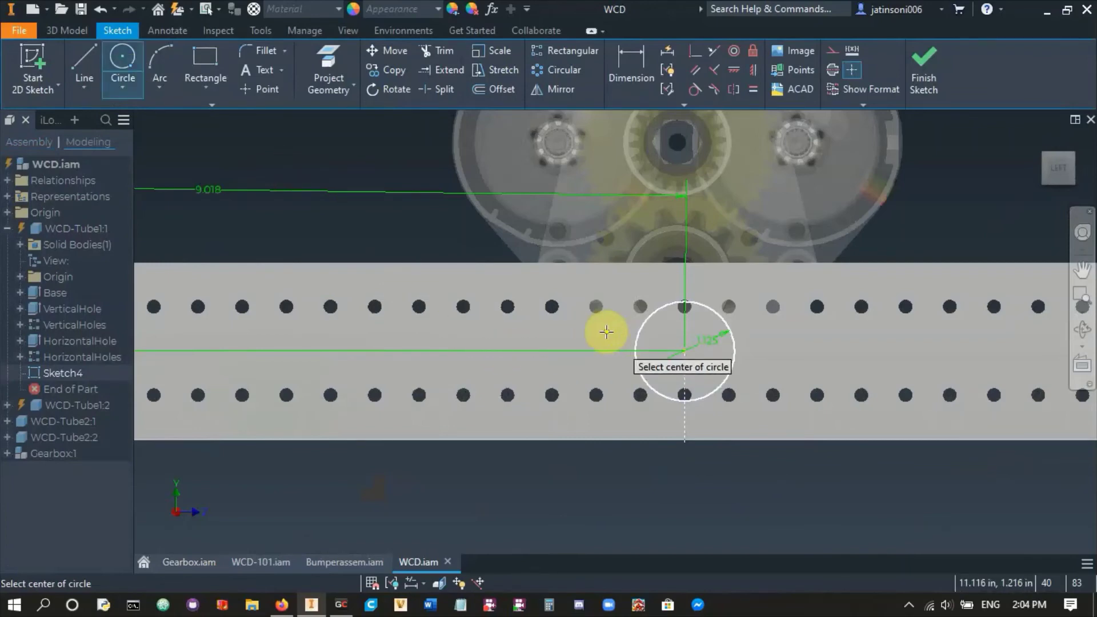
{"action": "left_click", "coordinate": [684, 281]}
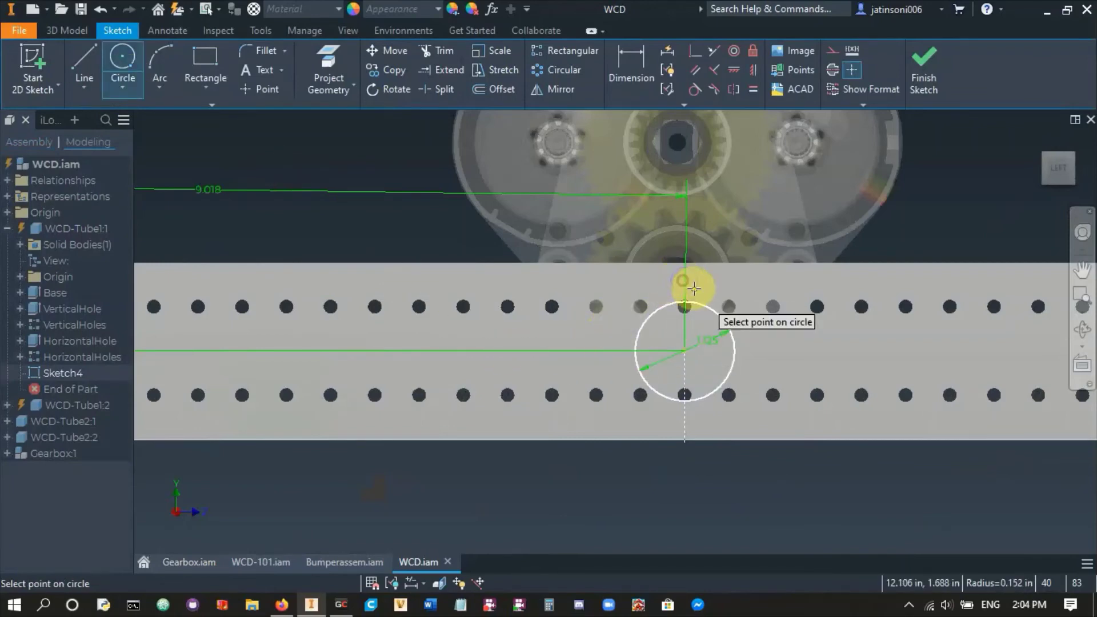
{"action": "left_click", "coordinate": [696, 292]}
- Dimension the small circle's diameter and set it to .257 in
{"action": "left_click", "coordinate": [636, 74]}
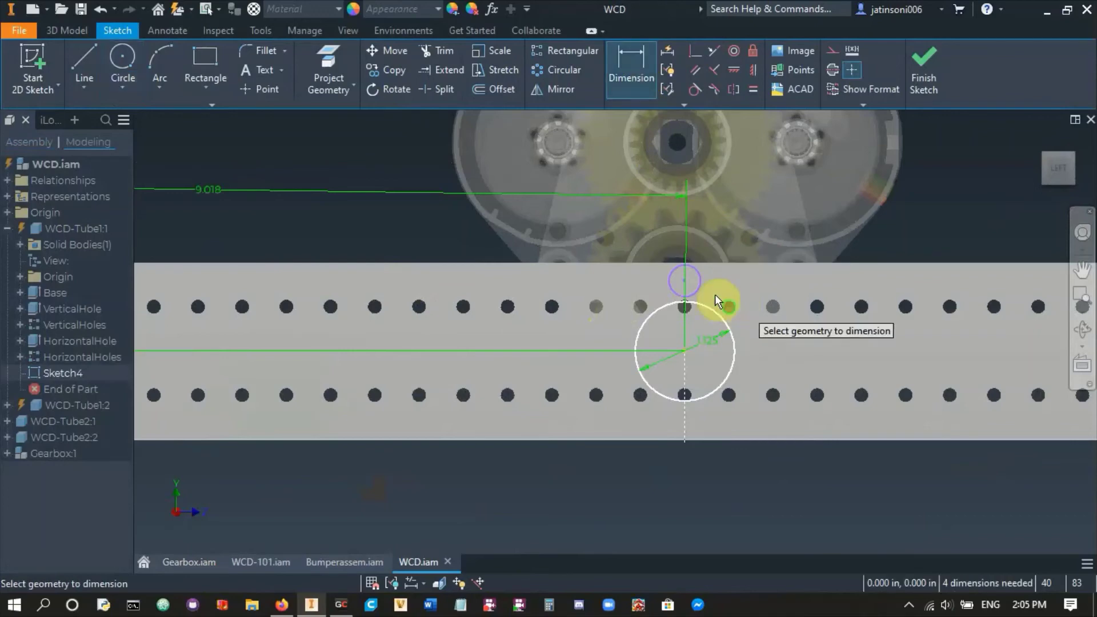
{"action": "left_click", "coordinate": [702, 279]}
{"action": "left_click", "coordinate": [806, 283]}
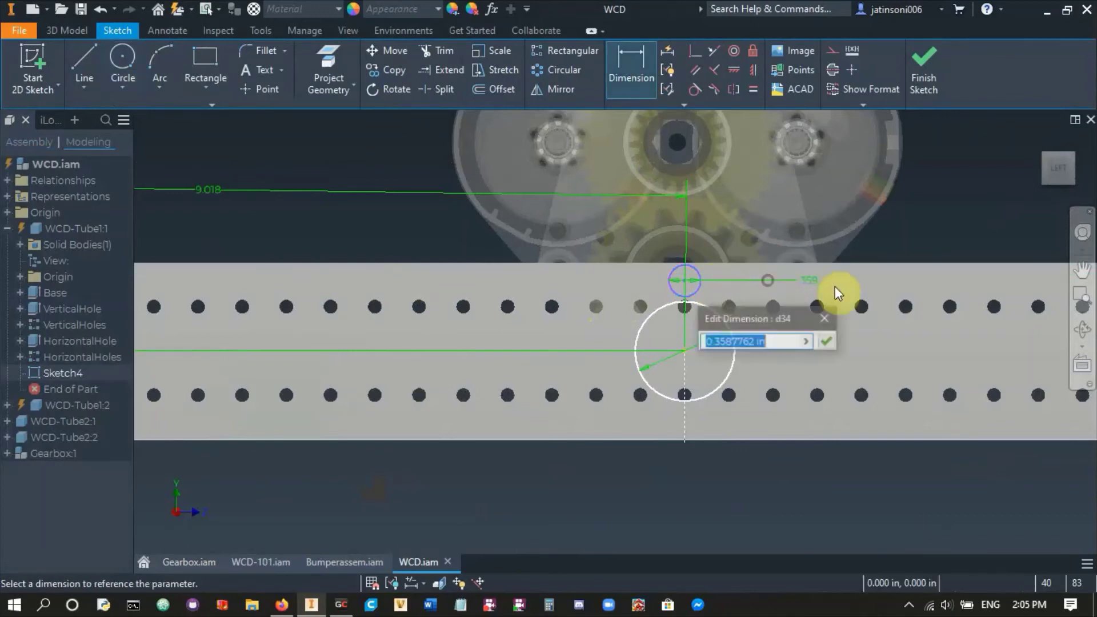
{"action": "middle_click_drag", "start_coordinate": [769, 459], "coordinate": [756, 471]}
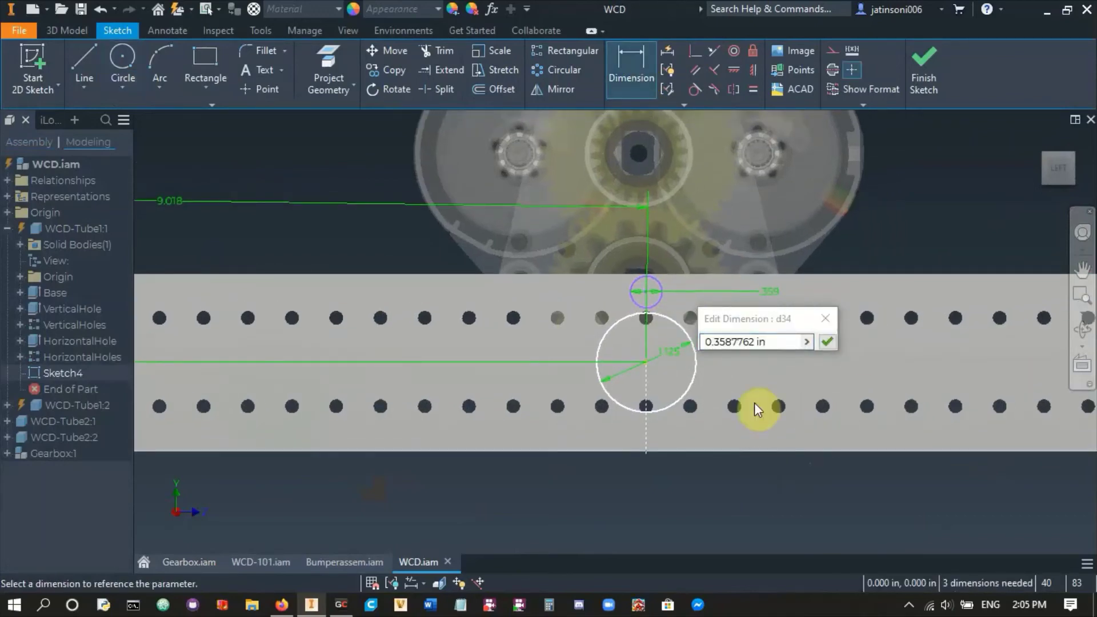
{"action": "left_click", "coordinate": [766, 343]}
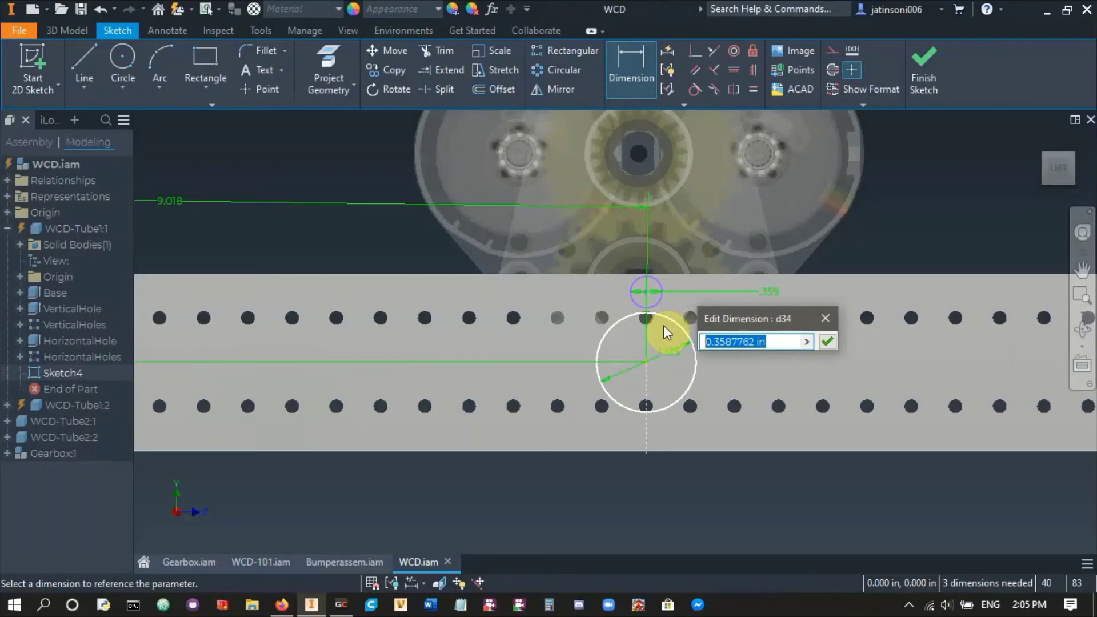
{"action": "type", "text": ".257"}
{"action": "key", "text": "Return"}
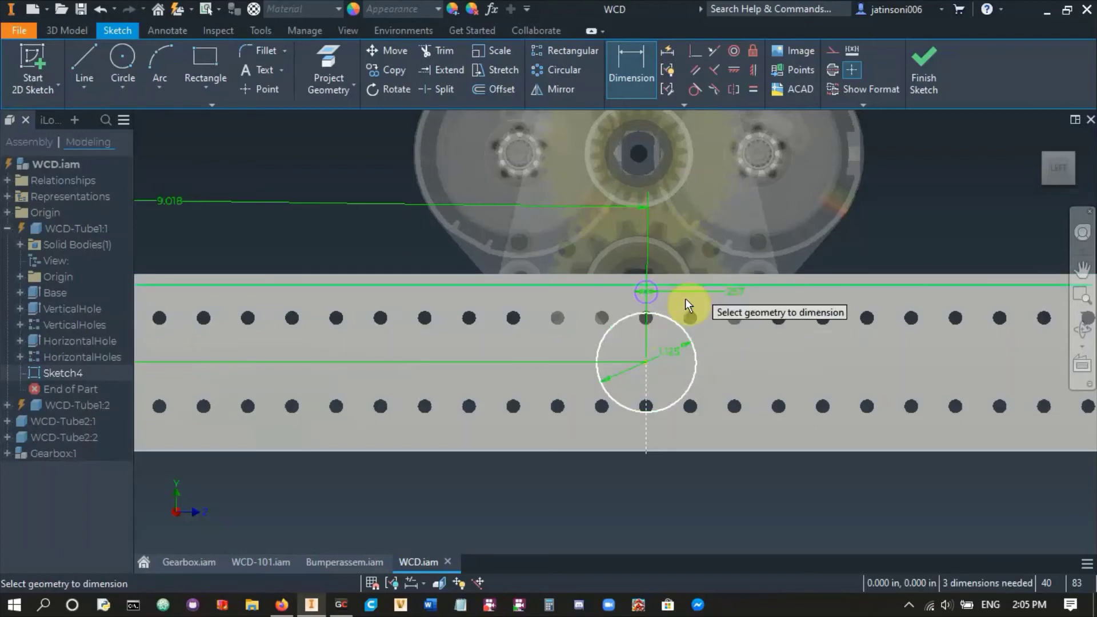
- Switch to Firefox and open the Tap and Clearance Drill Sizes page in a new tab
{"action": "left_click", "coordinate": [301, 598]}
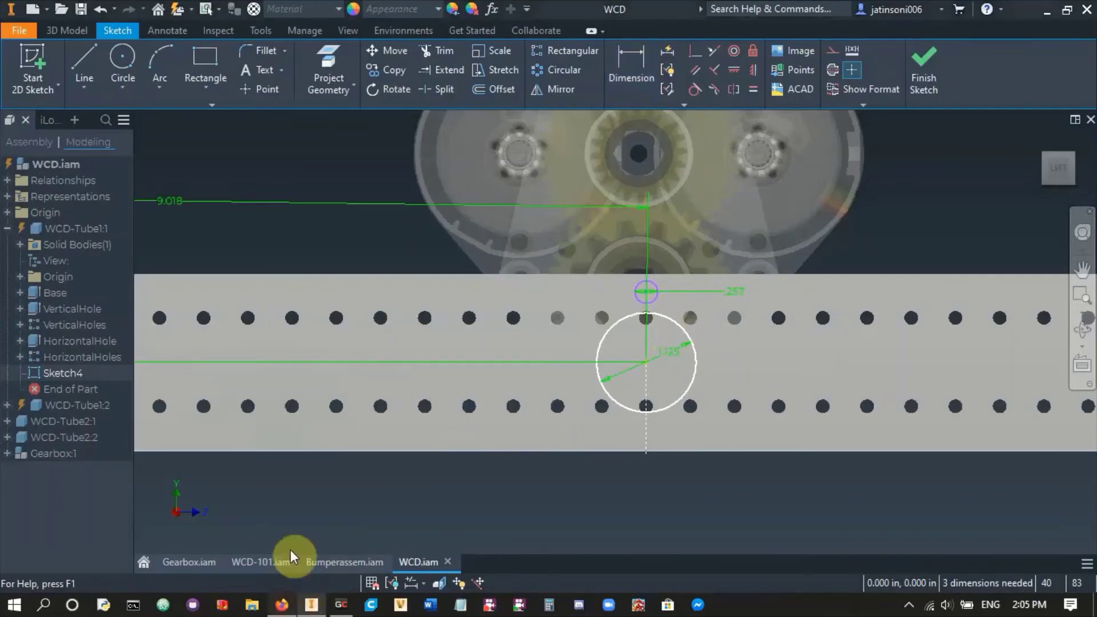
{"action": "left_click", "coordinate": [568, 12]}
{"action": "type", "text": "tap"}
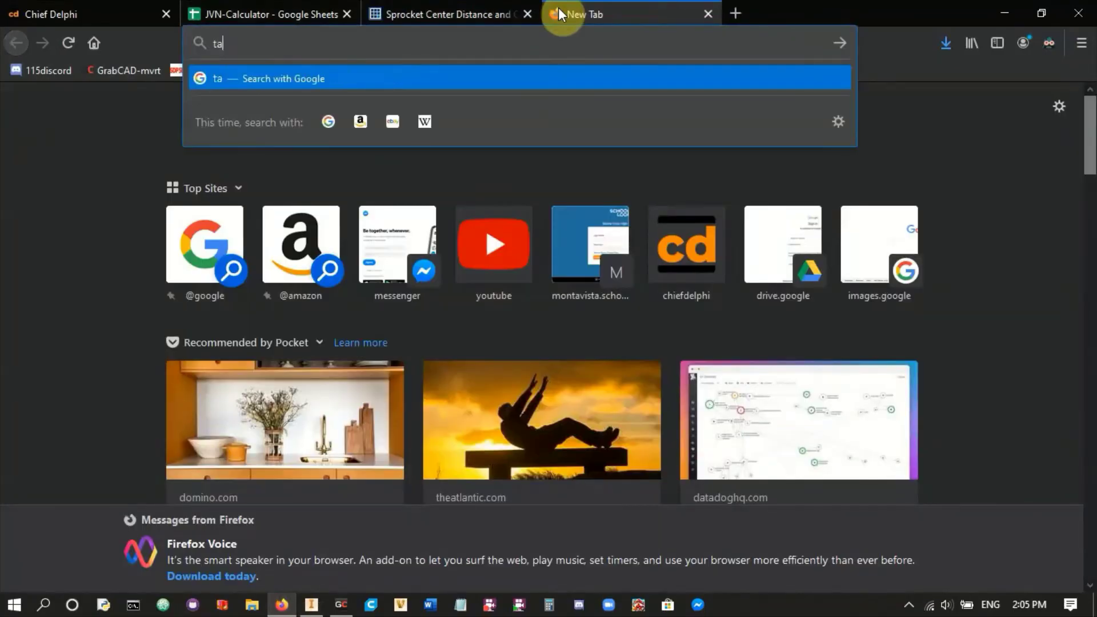
{"action": "key", "text": "Down"}
{"action": "key", "text": "Down"}
{"action": "key", "text": "Down"}
{"action": "key", "text": "Down"}
{"action": "key", "text": "Down"}
{"action": "key", "text": "Return"}
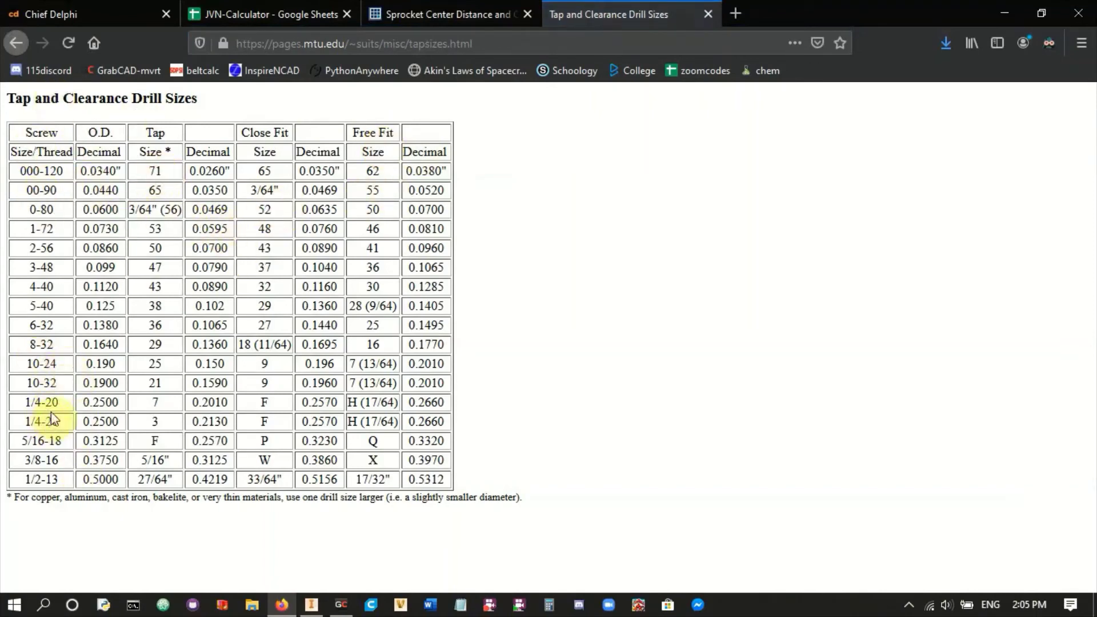
- Look up the close-fit decimal hole size for a 1/4-20 screw in the drill size table
{"action": "left_click_drag", "start_coordinate": [13, 402], "coordinate": [61, 402]}
{"action": "left_click_drag", "start_coordinate": [285, 135], "coordinate": [241, 134]}
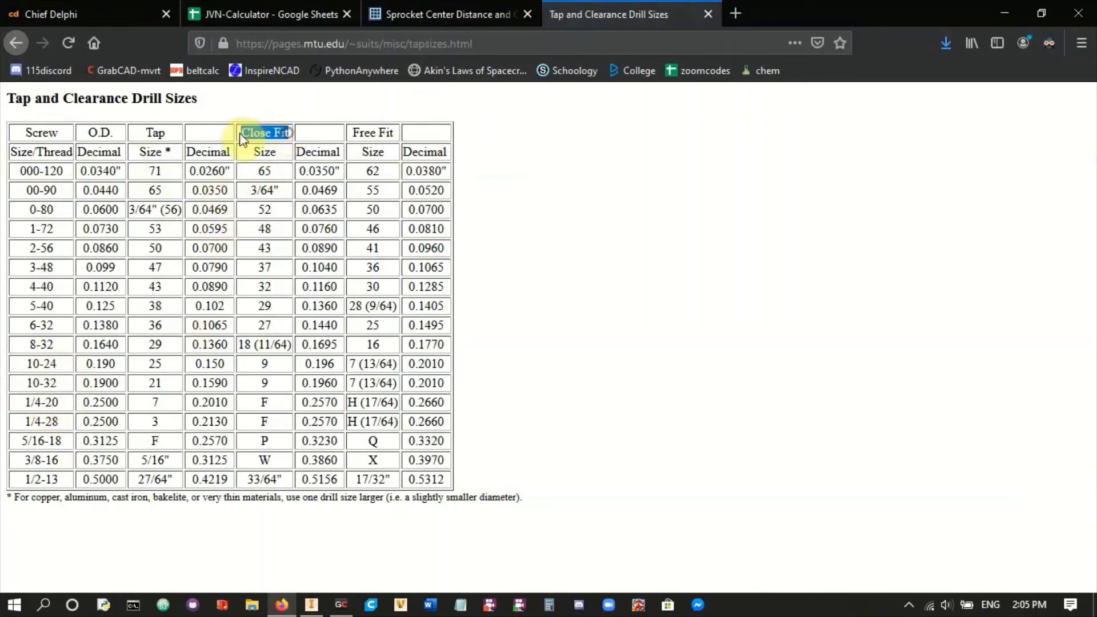
{"action": "left_click_drag", "start_coordinate": [308, 403], "coordinate": [338, 402]}
- Return to the WCD sketch in Inventor and vertically align the small circle's centre with the middle 1.125 in circle's centre
{"action": "left_click", "coordinate": [316, 608]}
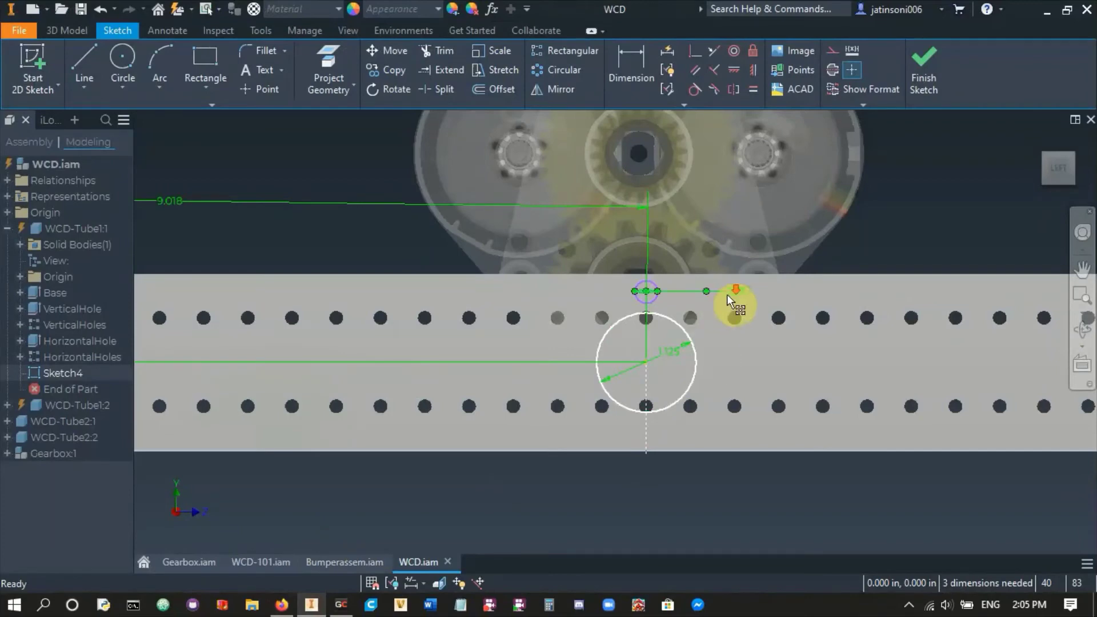
{"action": "scroll", "coordinate": [728, 295], "scroll_direction": "up", "scroll_amount": 3}
{"action": "left_click", "coordinate": [753, 69]}
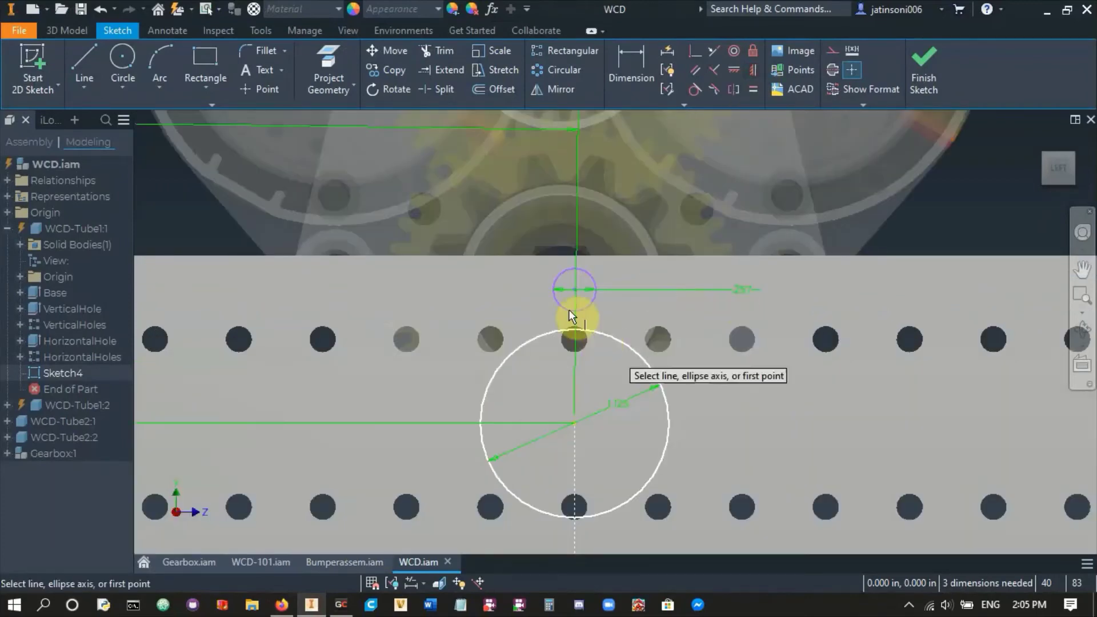
{"action": "left_click", "coordinate": [574, 290]}
{"action": "left_click", "coordinate": [574, 423]}
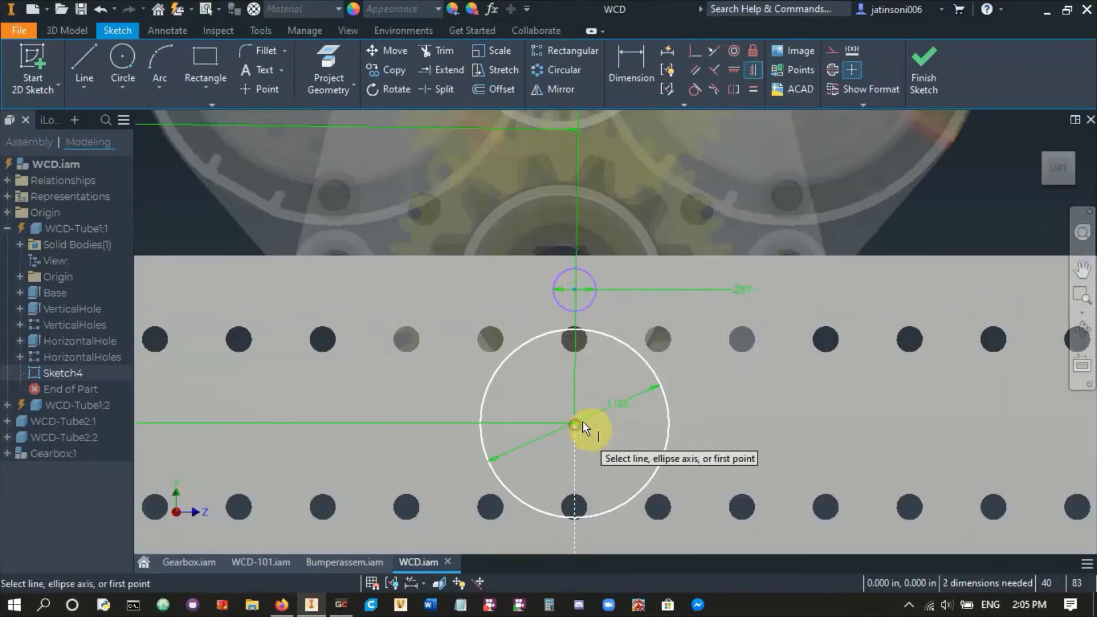
- Dimension the vertical distance from the small circle to the middle circle's centre as 1.875/2
{"action": "left_click", "coordinate": [641, 71]}
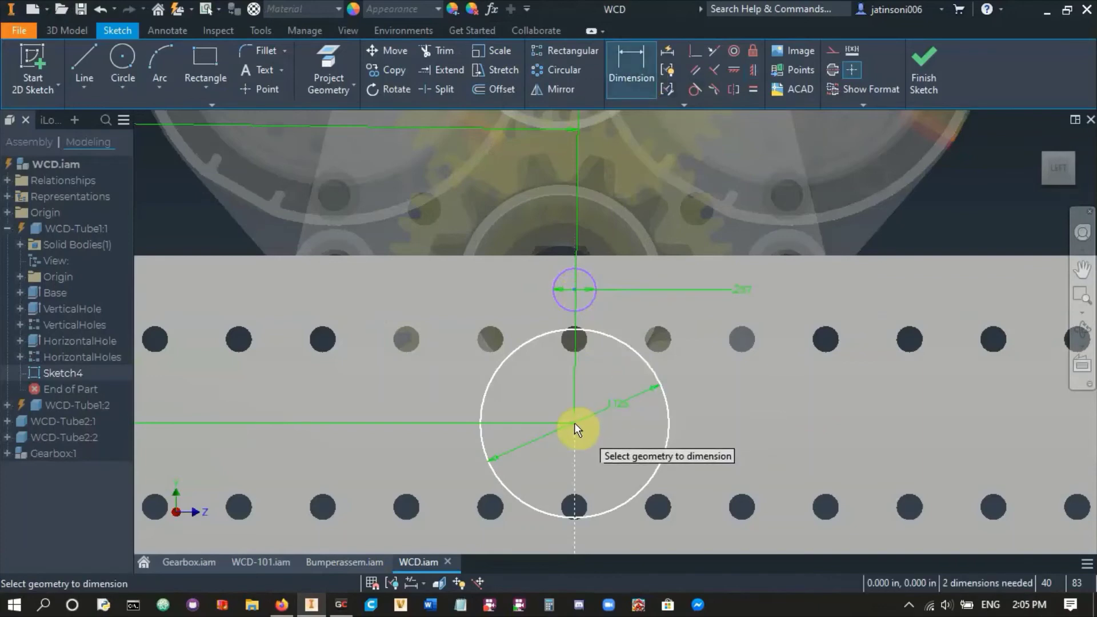
{"action": "left_click", "coordinate": [595, 295]}
{"action": "left_click", "coordinate": [639, 352]}
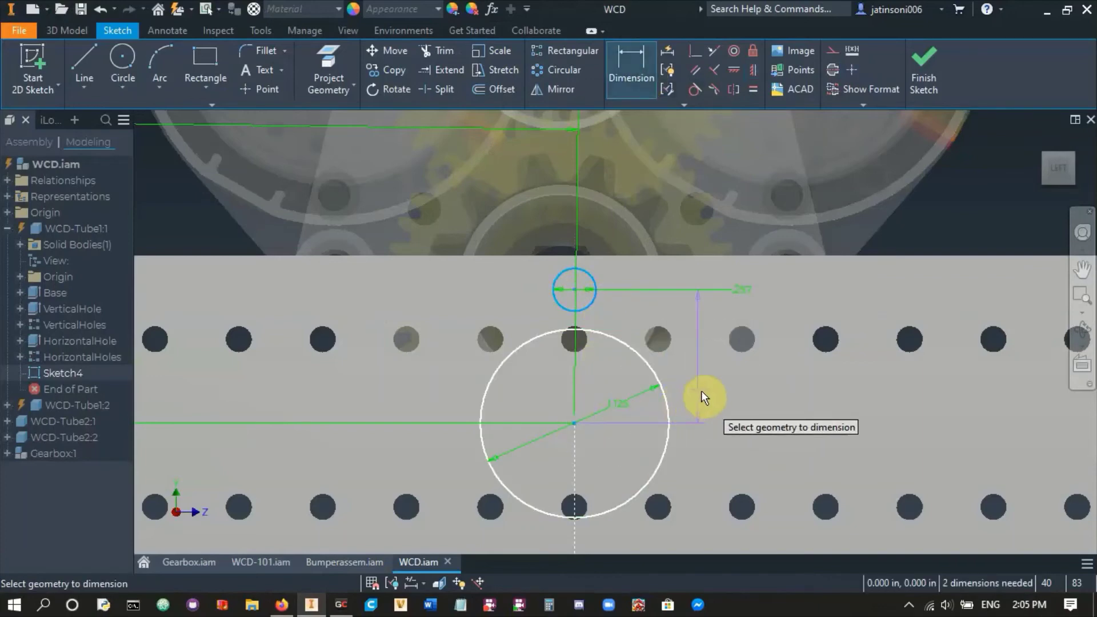
{"action": "left_click", "coordinate": [711, 386]}
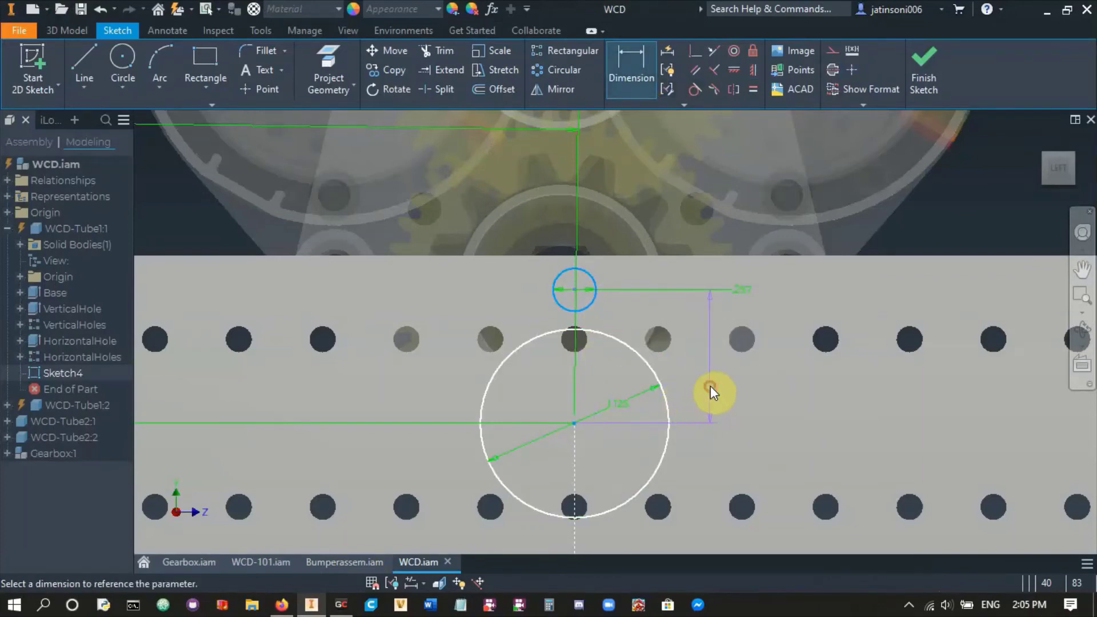
{"action": "type", "text": "1.875/25"}
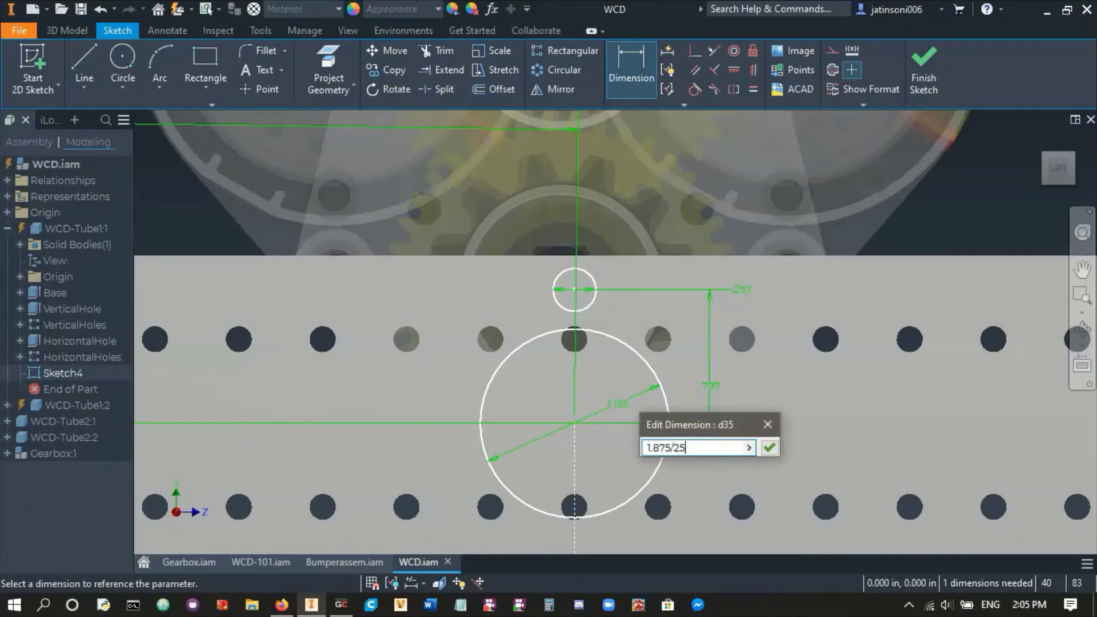
{"action": "key", "text": "BackSpace"}
{"action": "key", "text": "Return"}
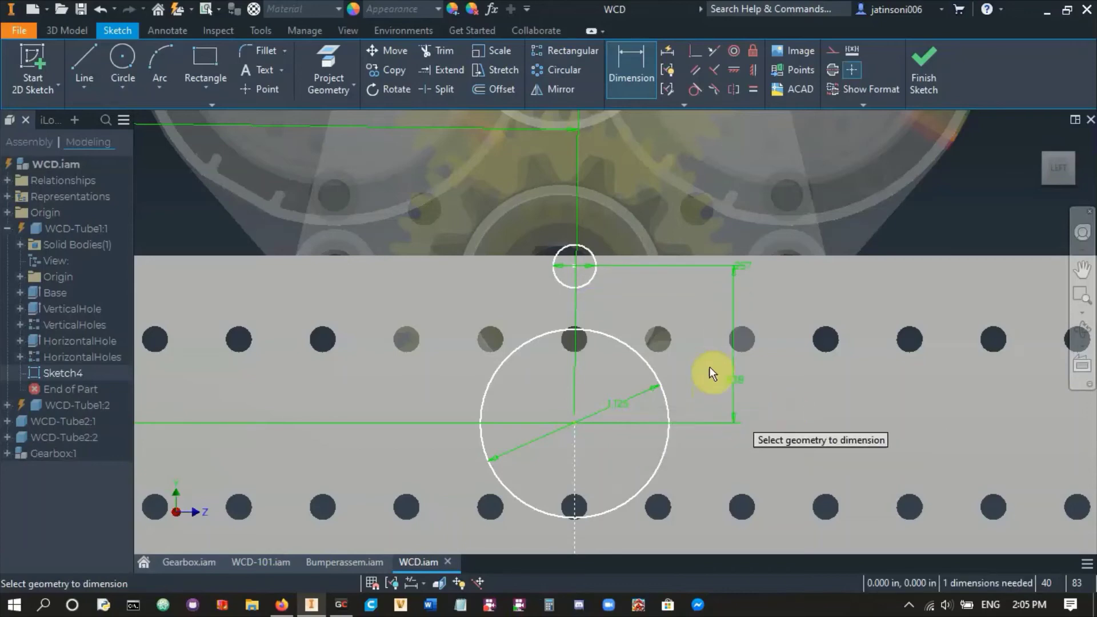
{"action": "scroll", "coordinate": [743, 384], "scroll_direction": "up", "scroll_amount": 2}
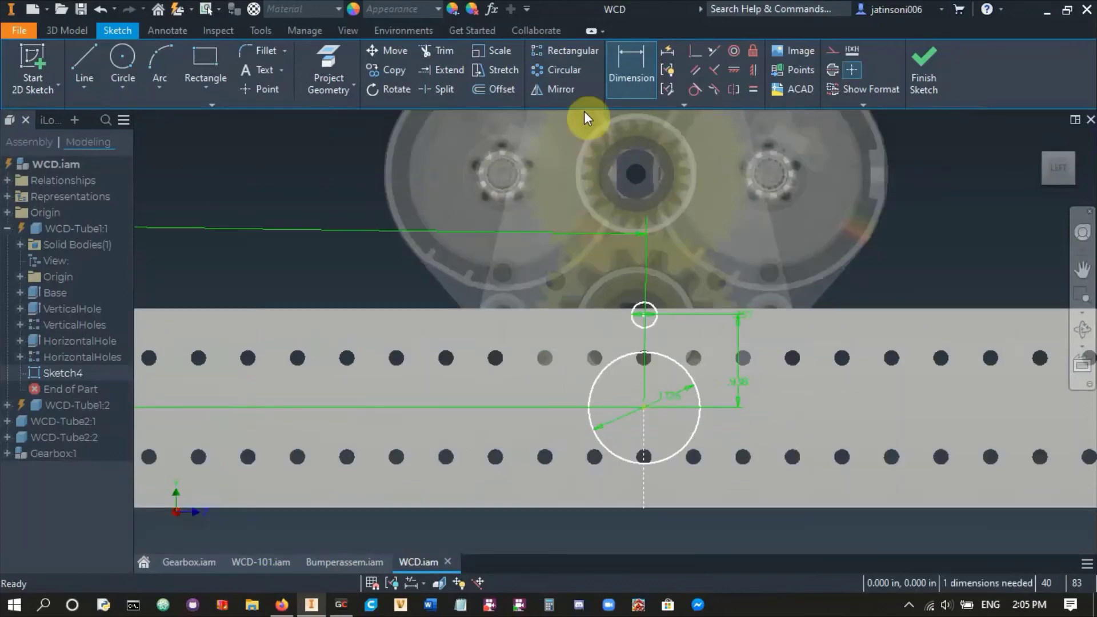
{"action": "key", "text": "Escape"}
- Circular-pattern the small circle as 6 instances over 360 deg about the middle circle's centre and make the uppermost and lowermost circles construction geometry
{"action": "left_click", "coordinate": [568, 73]}
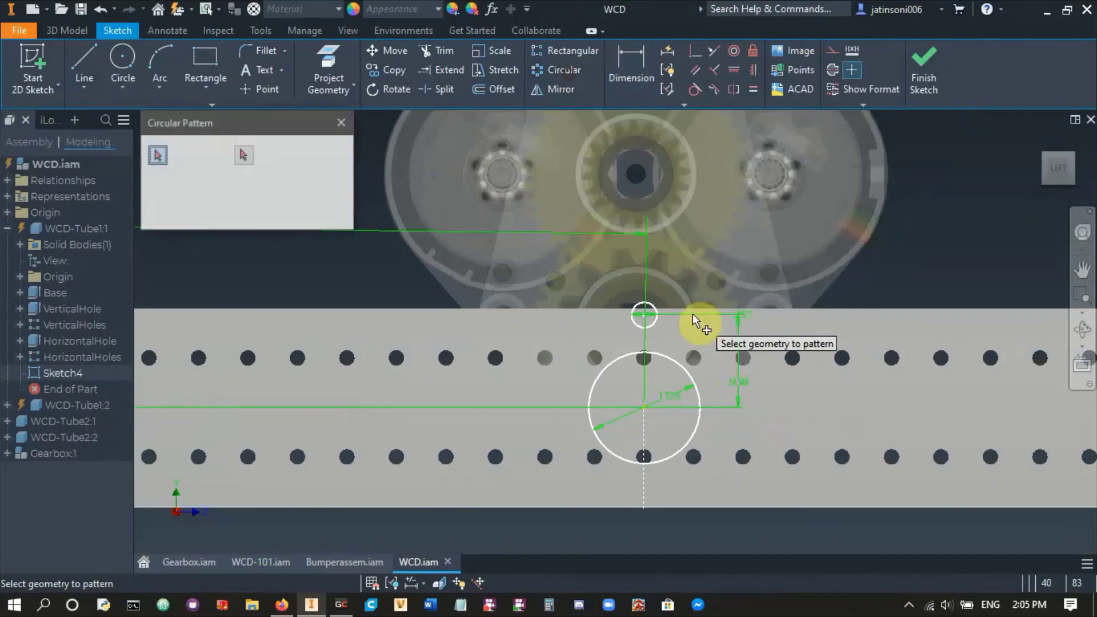
{"action": "left_click", "coordinate": [656, 321]}
{"action": "left_click", "coordinate": [243, 156]}
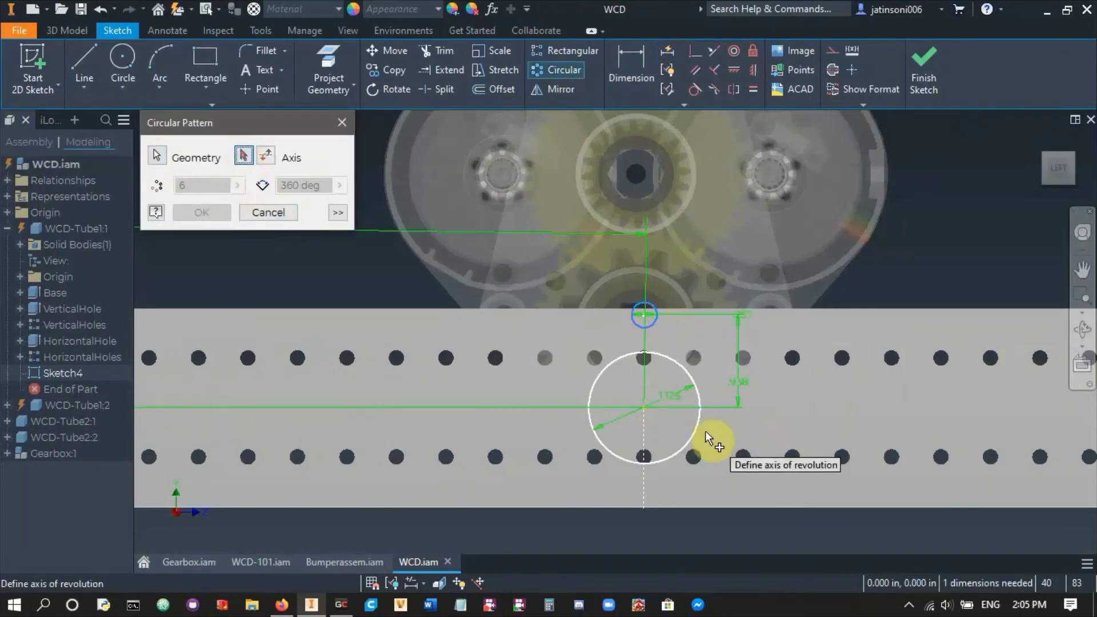
{"action": "left_click", "coordinate": [644, 407]}
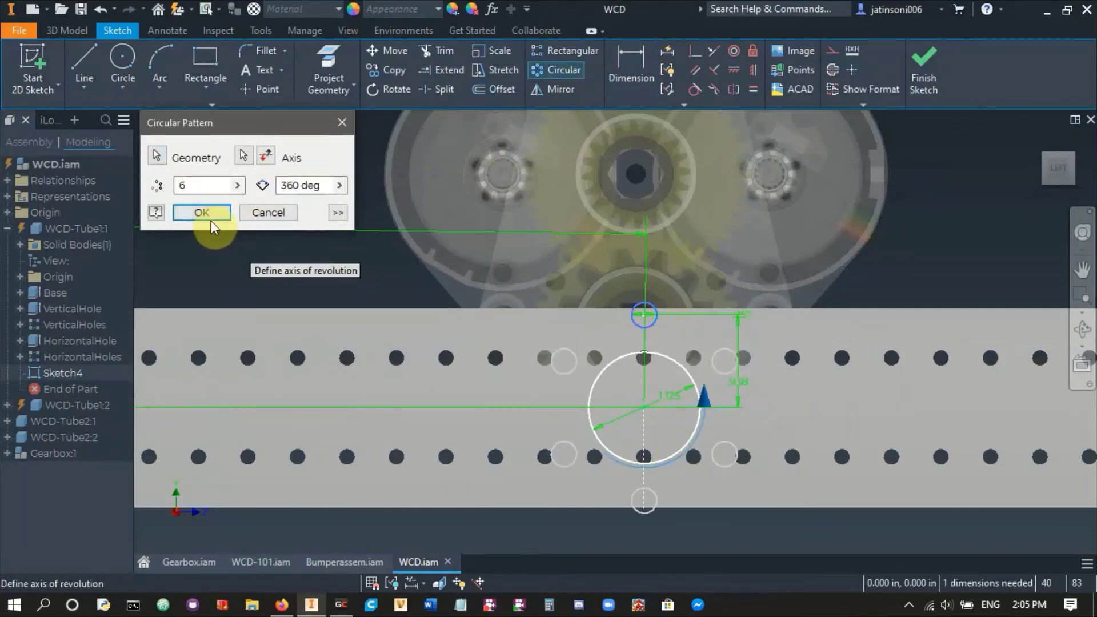
{"action": "left_click", "coordinate": [202, 212]}
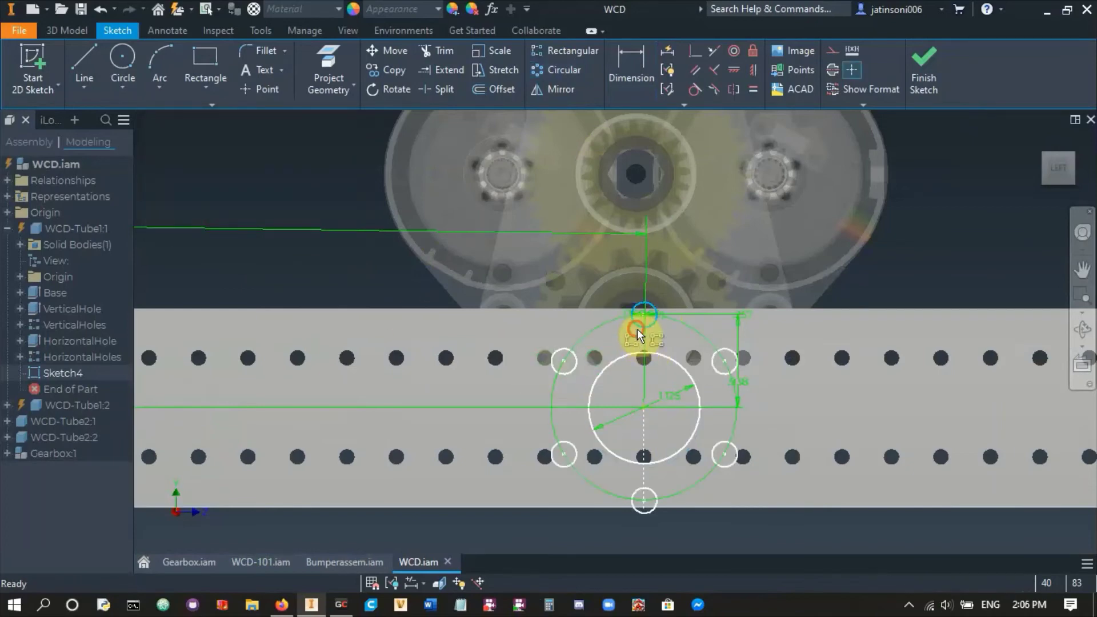
{"action": "left_click", "coordinate": [652, 495]}
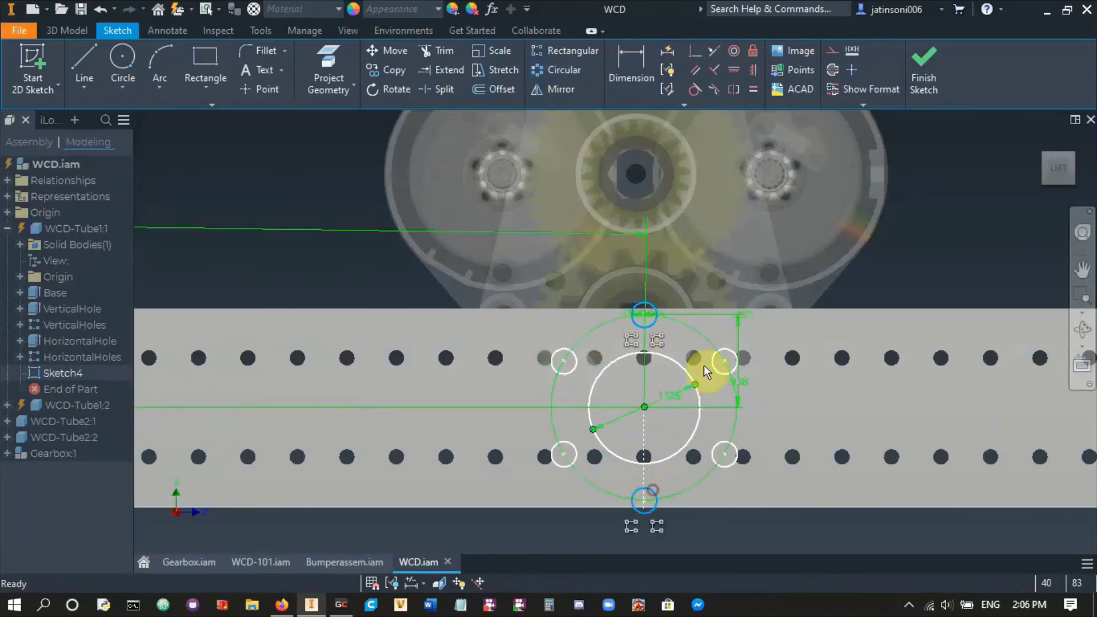
{"action": "left_click", "coordinate": [834, 53]}
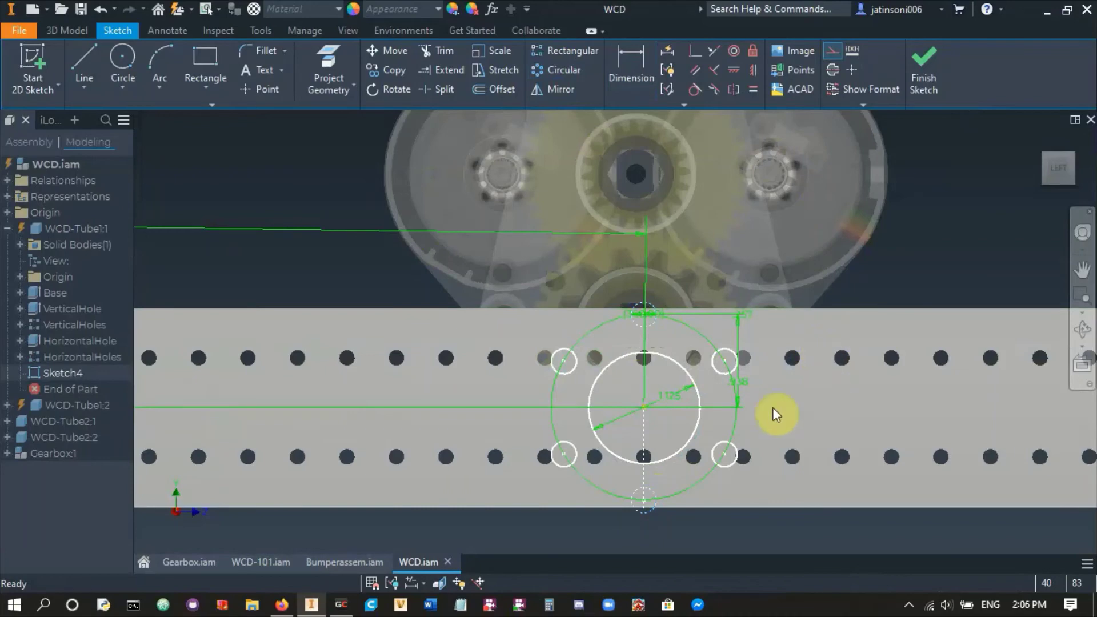
- Finish the tube sketch containing the three bearing circles and the bolt-hole circles
{"action": "left_click", "coordinate": [728, 383]}
{"action": "scroll", "coordinate": [725, 382], "scroll_direction": "down", "scroll_amount": 3}
{"action": "scroll", "coordinate": [708, 366], "scroll_direction": "up", "scroll_amount": 7}
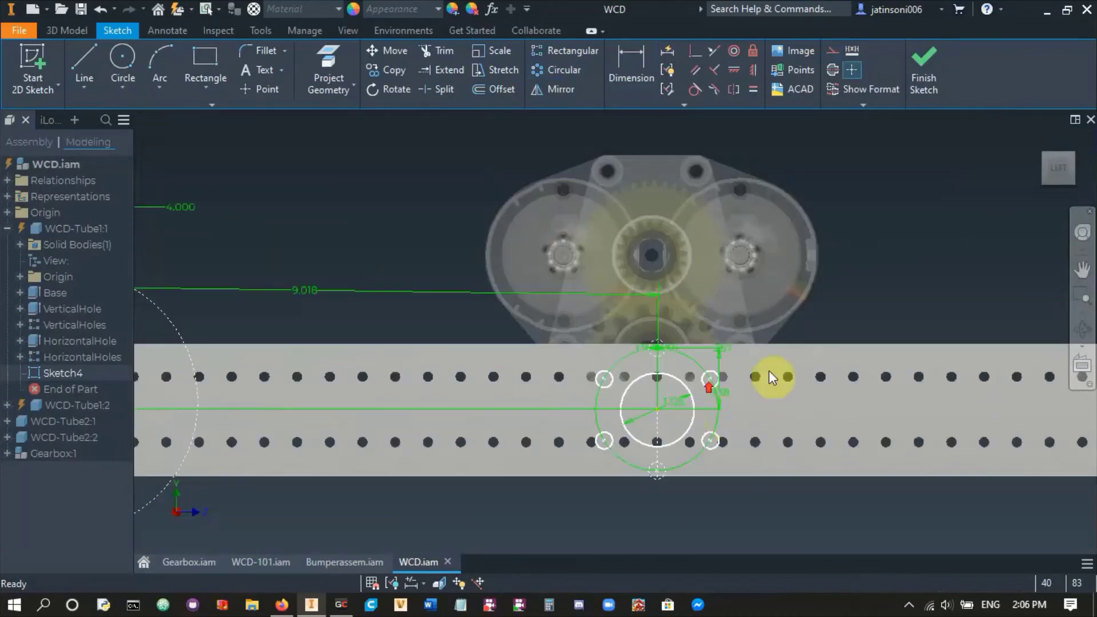
{"action": "middle_click_drag", "start_coordinate": [804, 422], "coordinate": [708, 412]}
{"action": "scroll", "coordinate": [691, 430], "scroll_direction": "up", "scroll_amount": 3}
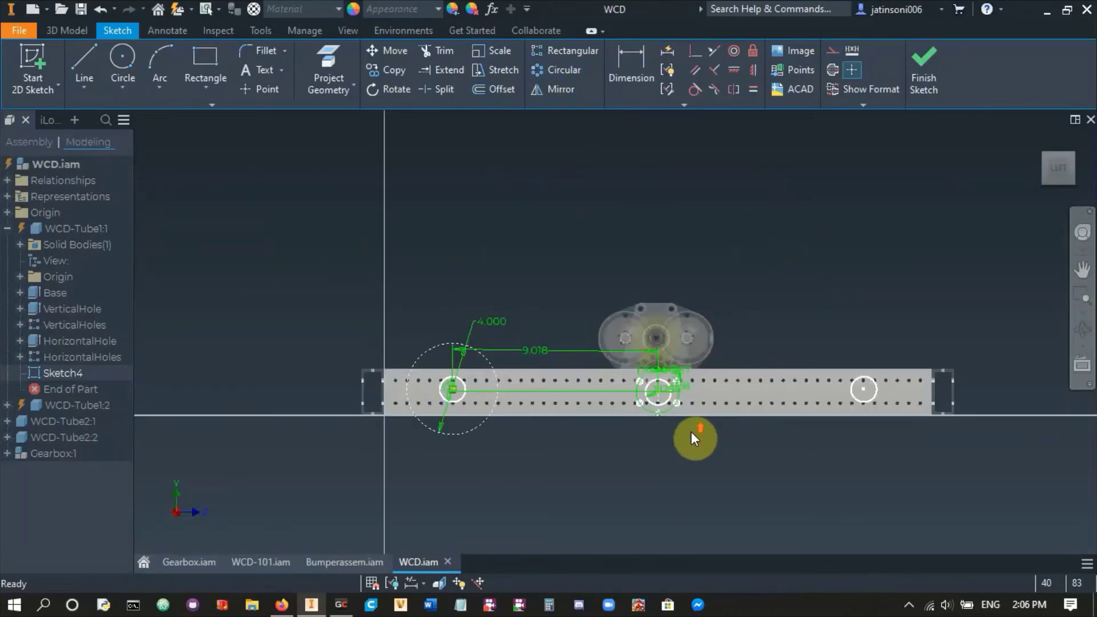
{"action": "scroll", "coordinate": [691, 431], "scroll_direction": "down", "scroll_amount": 4}
{"action": "scroll", "coordinate": [698, 428], "scroll_direction": "up", "scroll_amount": 3}
{"action": "left_click", "coordinate": [925, 72]}
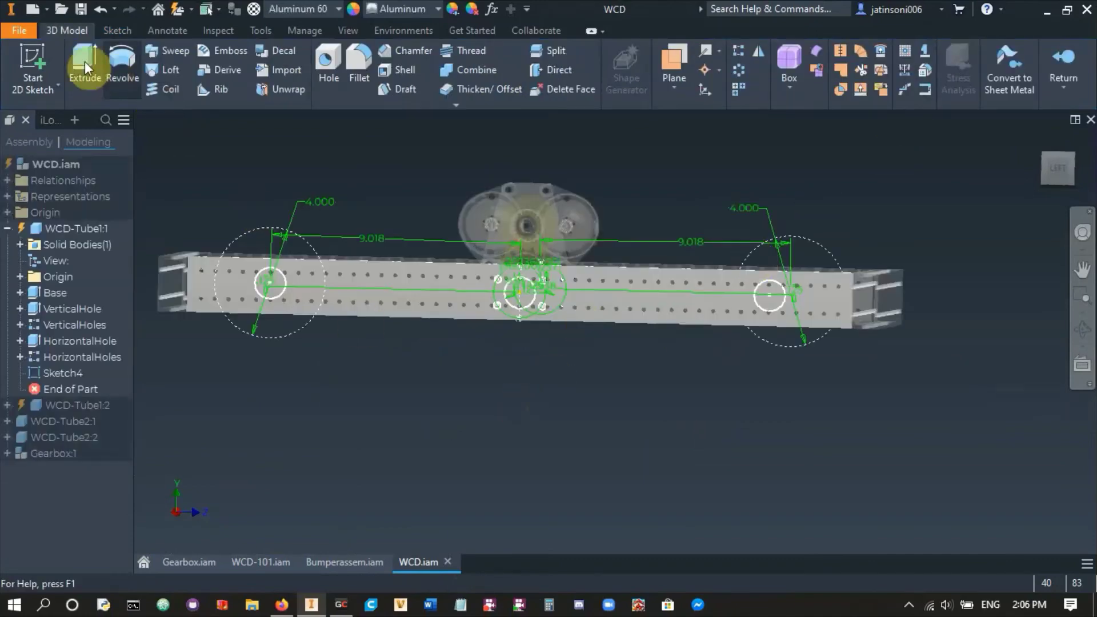
- Extrude all seven bearing and bolt-hole circle profiles as a cut through all of the tube
{"action": "left_click", "coordinate": [85, 62]}
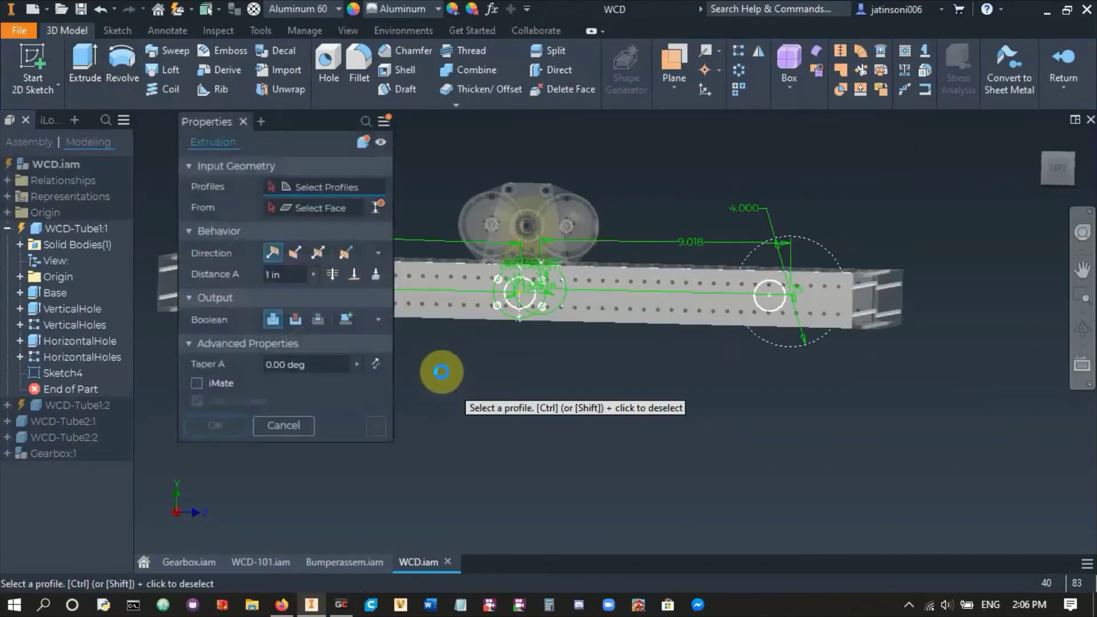
{"action": "left_click", "coordinate": [295, 319]}
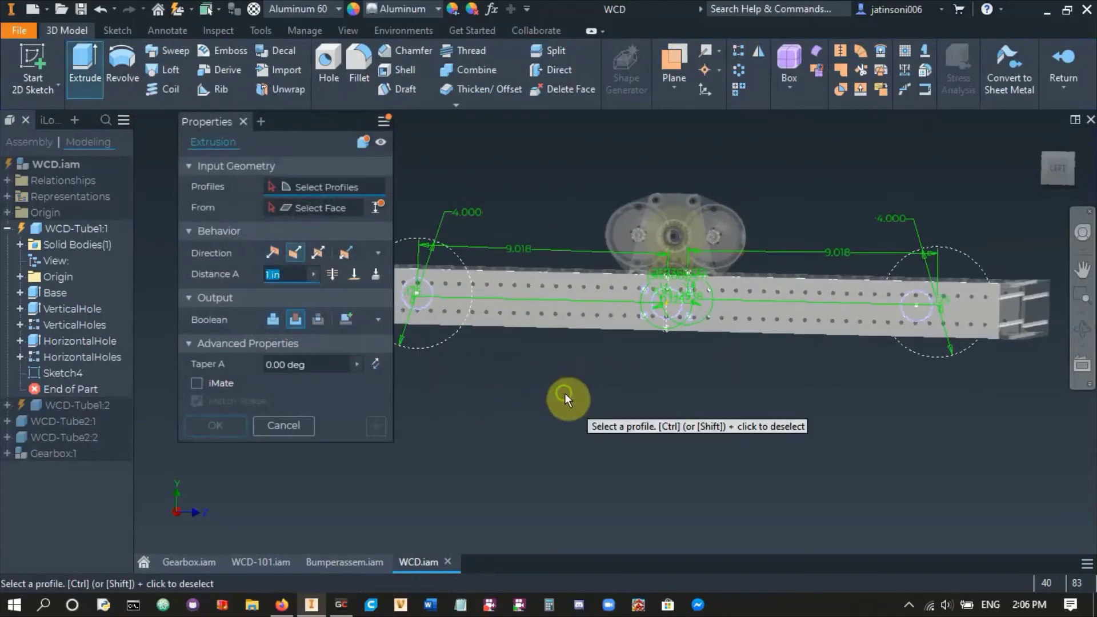
{"action": "left_click_drag", "start_coordinate": [397, 186], "coordinate": [407, 372]}
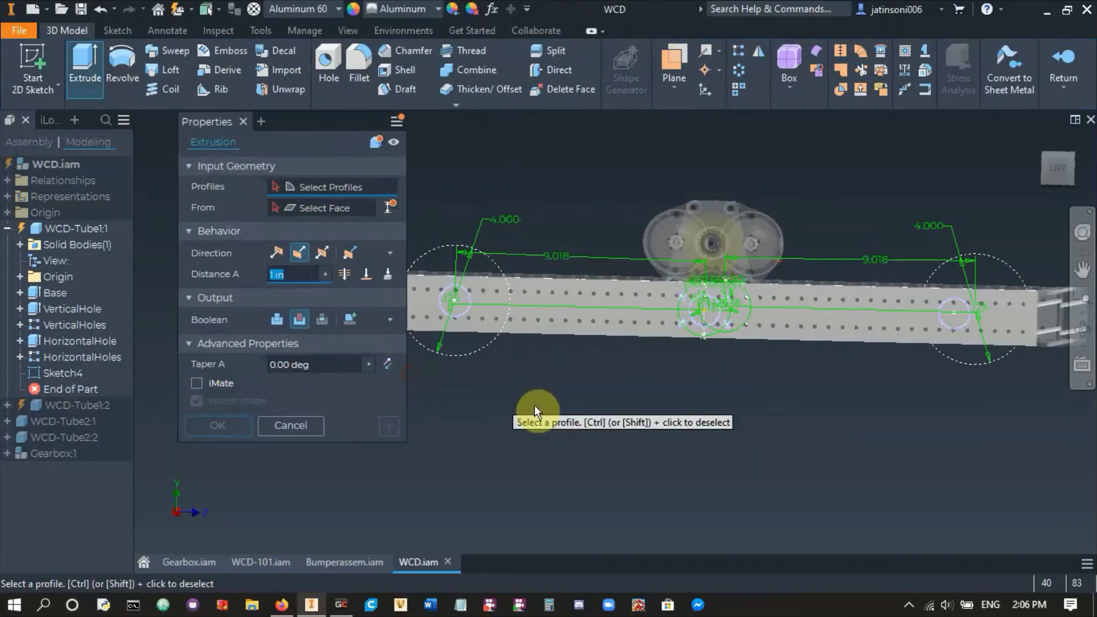
{"action": "mouse_move", "coordinate": [445, 193]}
{"action": "left_mouse_down"}
{"action": "mouse_move", "coordinate": [895, 447]}
{"action": "mouse_move", "coordinate": [1050, 479]}
{"action": "left_mouse_up"}
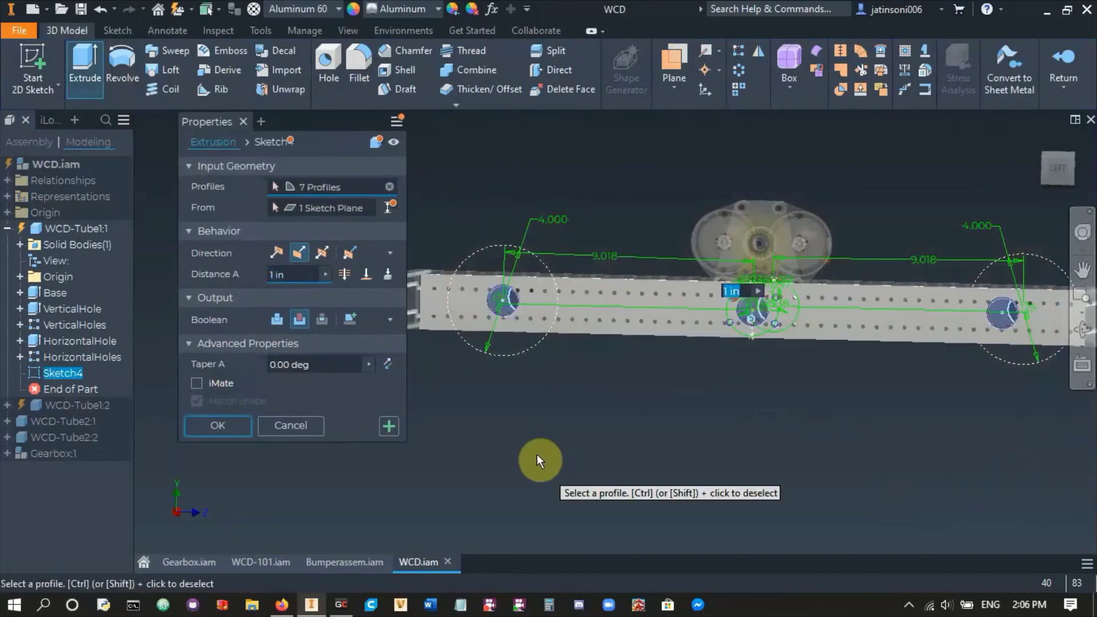
{"action": "left_click", "coordinate": [348, 275]}
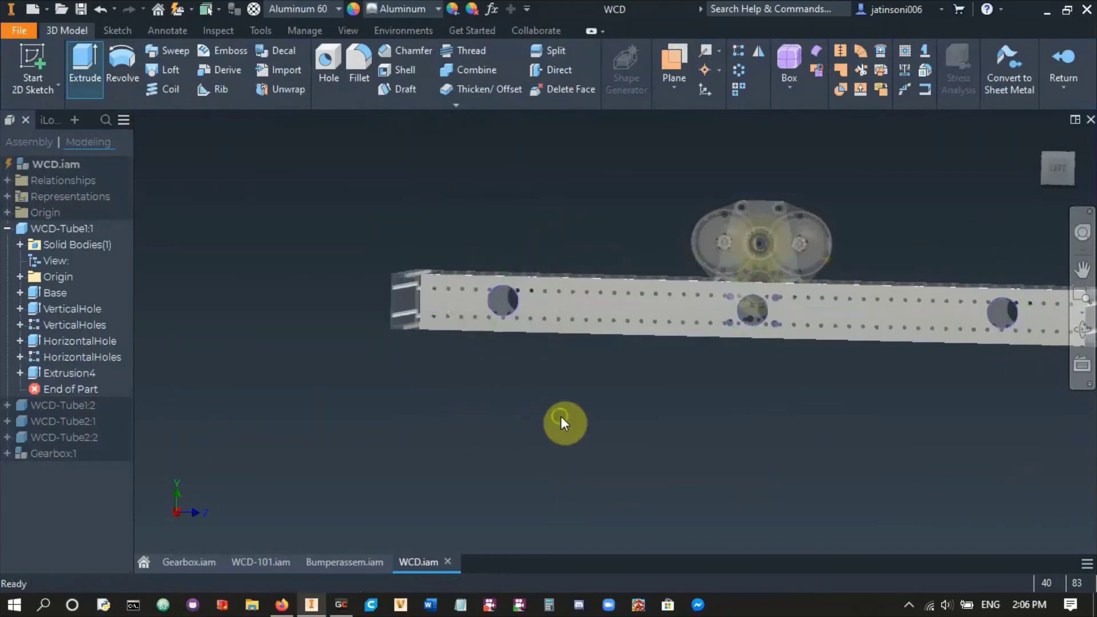
- Expand the HorizontalHoles pattern and select the three lower-row occurrences beneath the left bearing hole
{"action": "middle_click_drag", "start_coordinate": [612, 438], "coordinate": [492, 403], "text": "shift"}
{"action": "scroll", "coordinate": [481, 384], "scroll_direction": "up", "scroll_amount": 5}
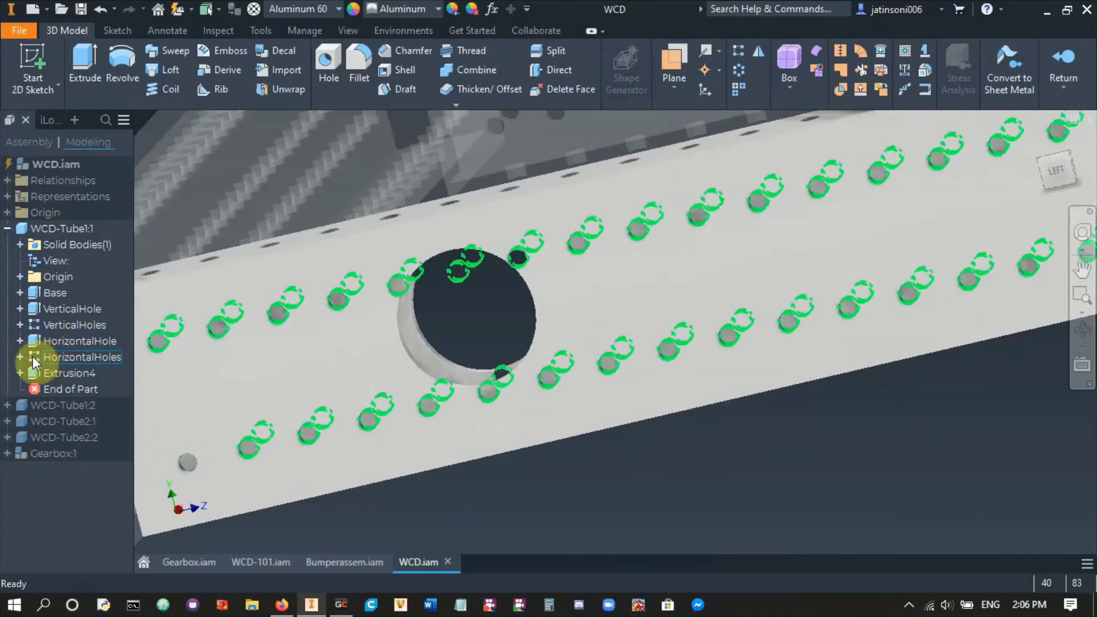
{"action": "left_click", "coordinate": [20, 357]}
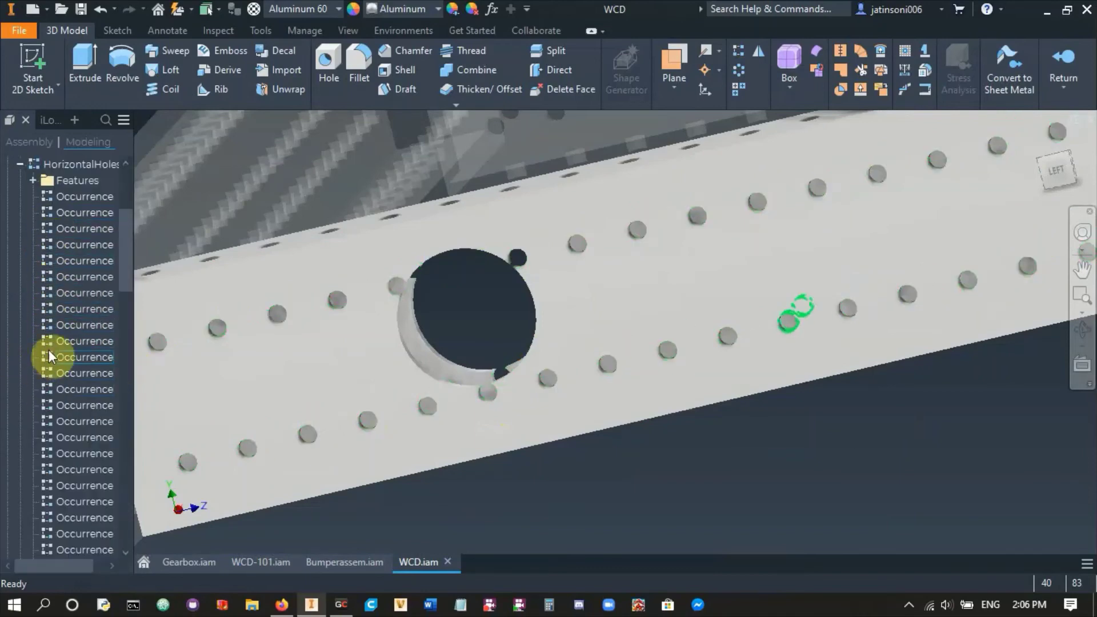
{"action": "left_click", "coordinate": [63, 260]}
{"action": "left_click", "coordinate": [77, 292], "text": "shift"}
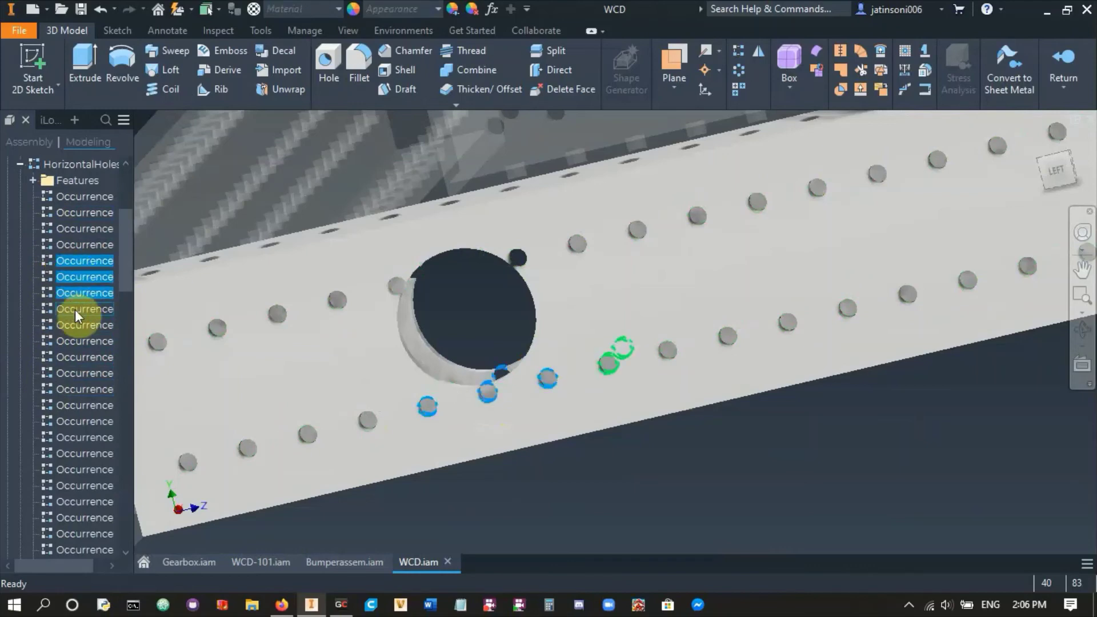
{"action": "scroll", "coordinate": [80, 312], "scroll_direction": "up", "scroll_amount": 1}
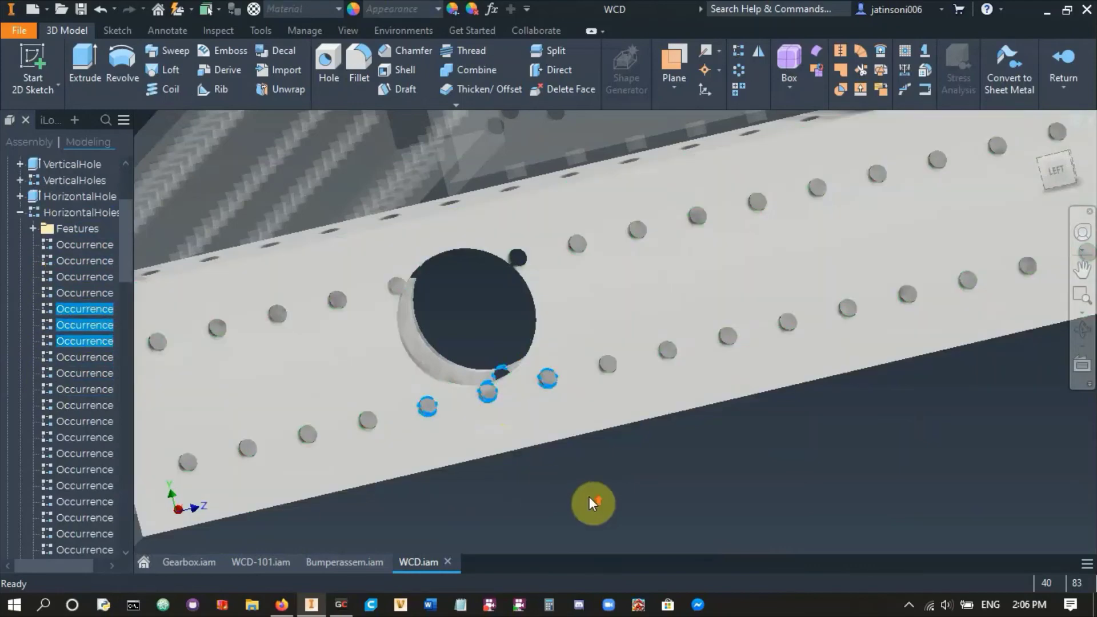
- Add the five lower-row HorizontalHoles occurrences around the middle bearing hole and its bolt holes to the selection
{"action": "scroll", "coordinate": [589, 496], "scroll_direction": "down", "scroll_amount": 3}
{"action": "middle_click_drag", "start_coordinate": [453, 441], "coordinate": [618, 466]}
{"action": "scroll", "coordinate": [664, 372], "scroll_direction": "up", "scroll_amount": 5}
{"action": "scroll", "coordinate": [63, 377], "scroll_direction": "down", "scroll_amount": 1}
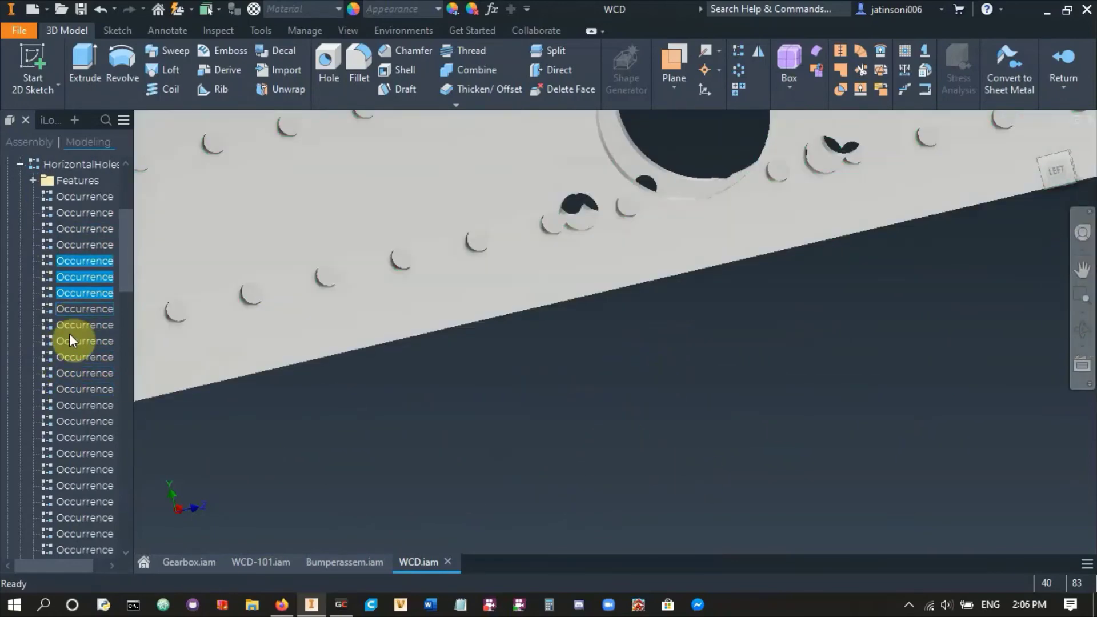
{"action": "scroll", "coordinate": [81, 418], "scroll_direction": "down", "scroll_amount": 2}
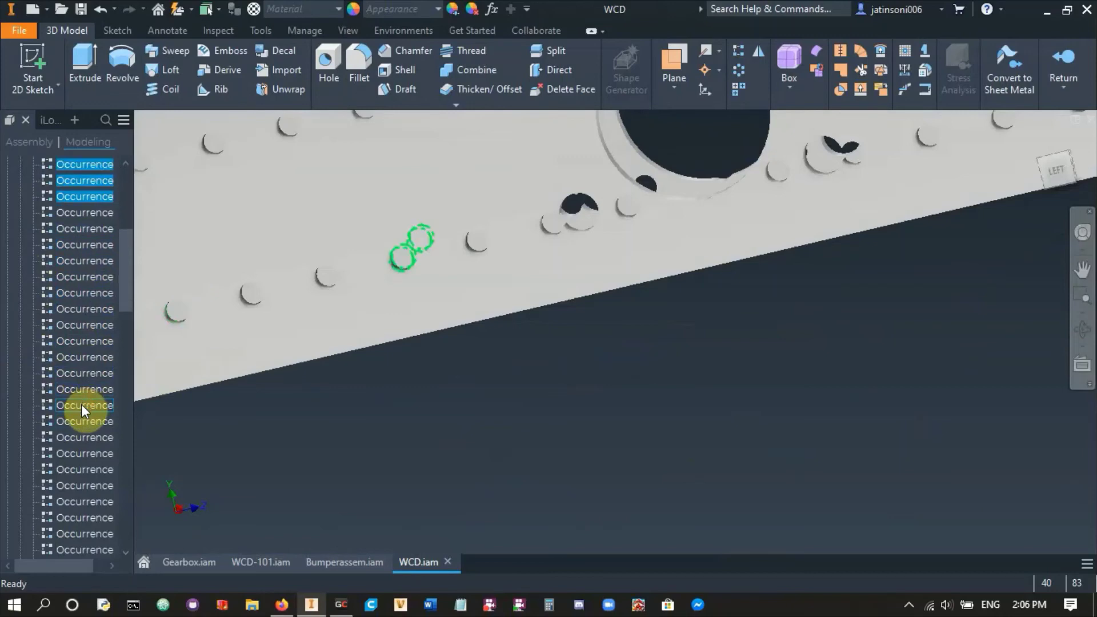
{"action": "left_click", "coordinate": [79, 453], "text": "ctrl"}
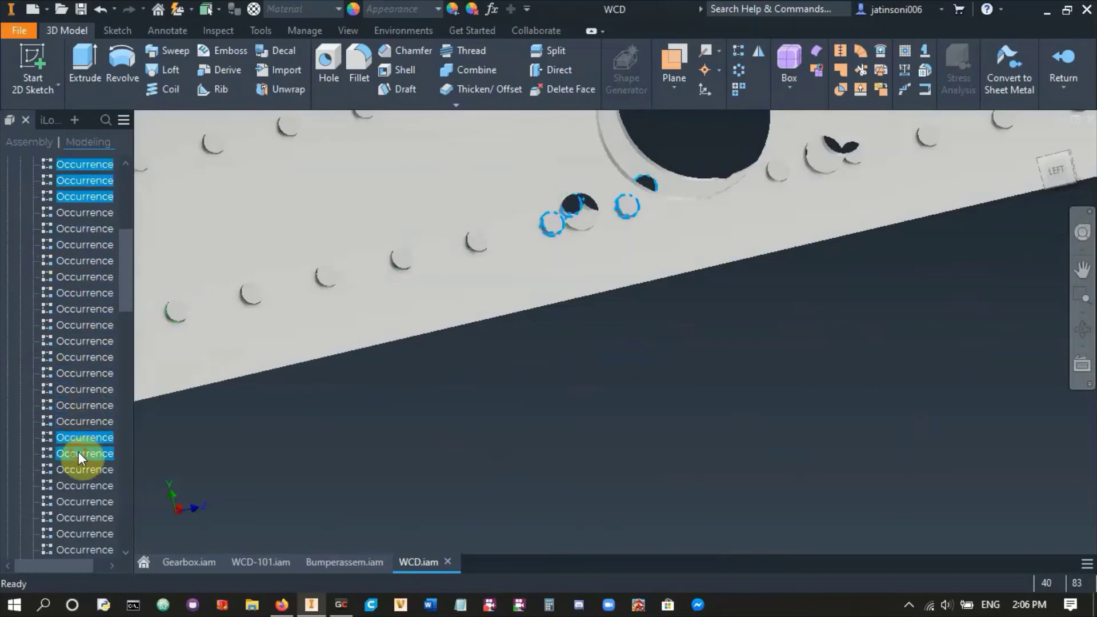
{"action": "left_click", "coordinate": [82, 485], "text": "ctrl"}
{"action": "scroll", "coordinate": [514, 392], "scroll_direction": "down", "scroll_amount": 3}
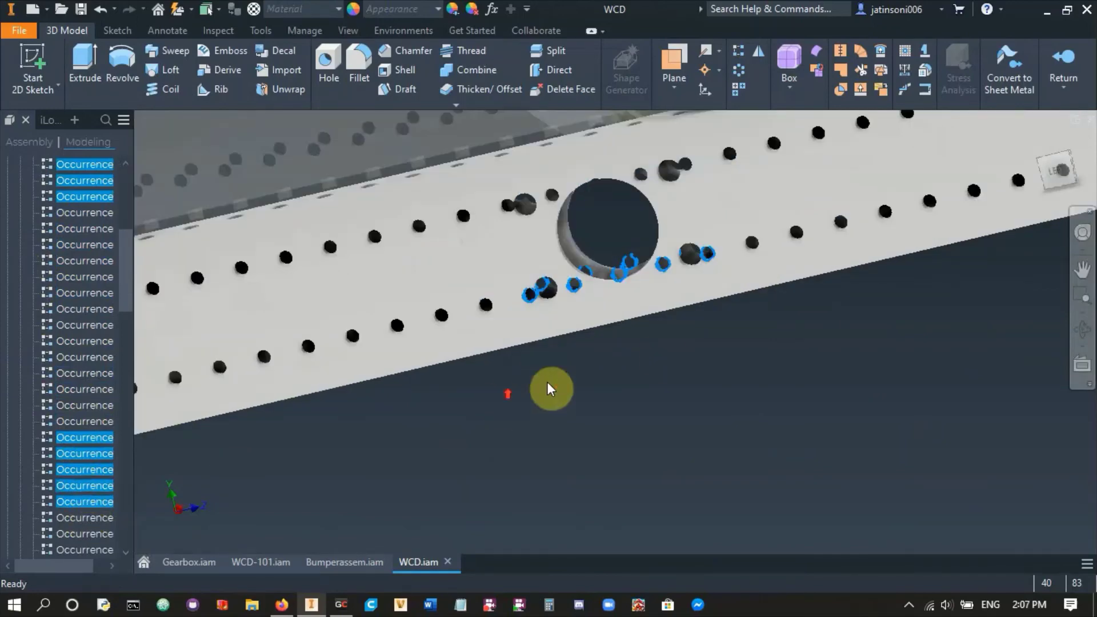
- Add the three lower-row HorizontalHoles occurrences beneath the right bearing hole to the selection
{"action": "scroll", "coordinate": [558, 375], "scroll_direction": "down", "scroll_amount": 5}
{"action": "key", "text": "Escape"}
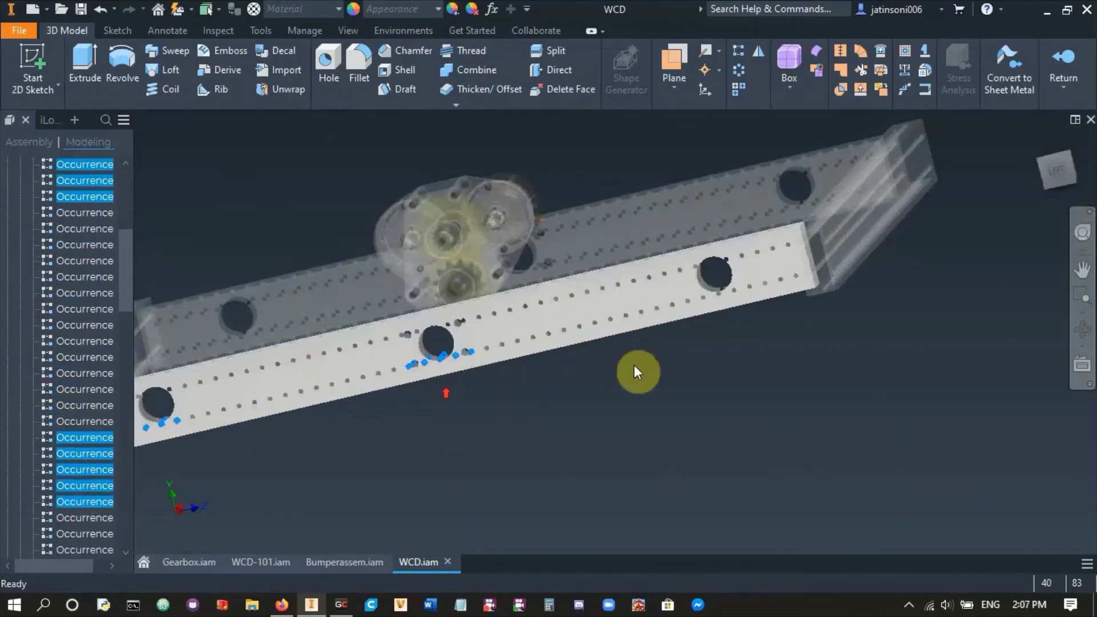
{"action": "scroll", "coordinate": [686, 331], "scroll_direction": "up", "scroll_amount": 8}
{"action": "scroll", "coordinate": [83, 430], "scroll_direction": "down", "scroll_amount": 4}
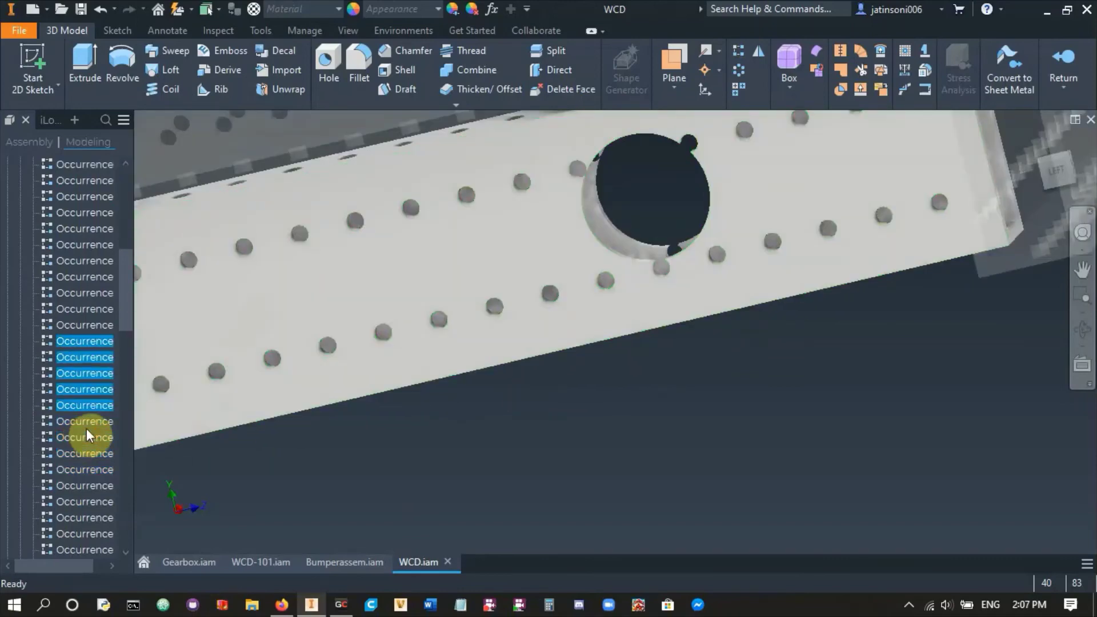
{"action": "scroll", "coordinate": [84, 451], "scroll_direction": "down", "scroll_amount": 2}
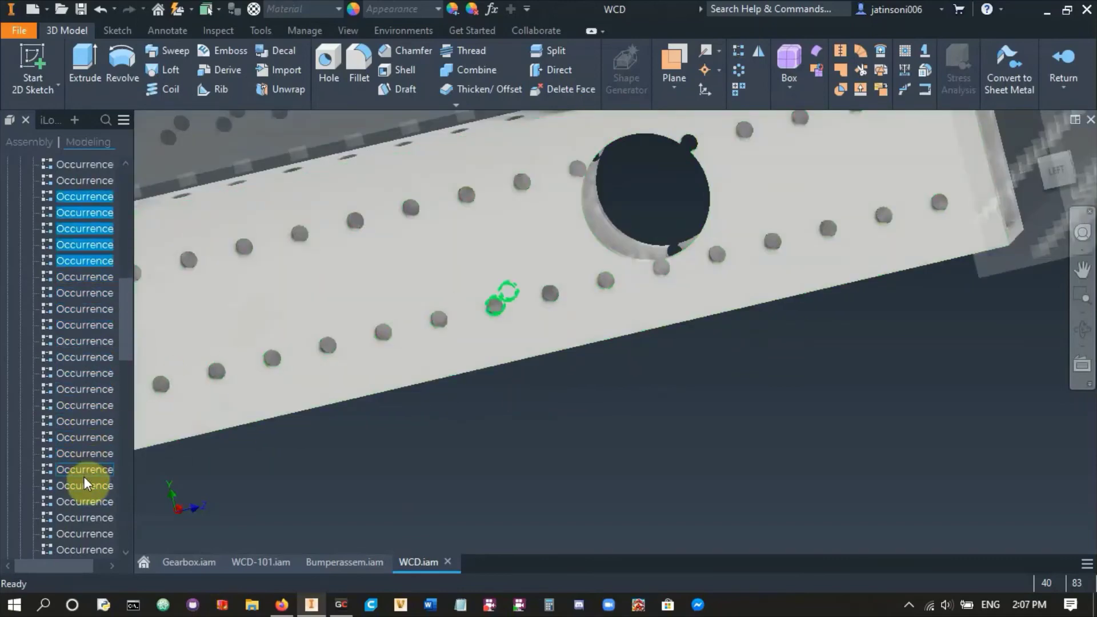
{"action": "scroll", "coordinate": [84, 476], "scroll_direction": "down", "scroll_amount": 2}
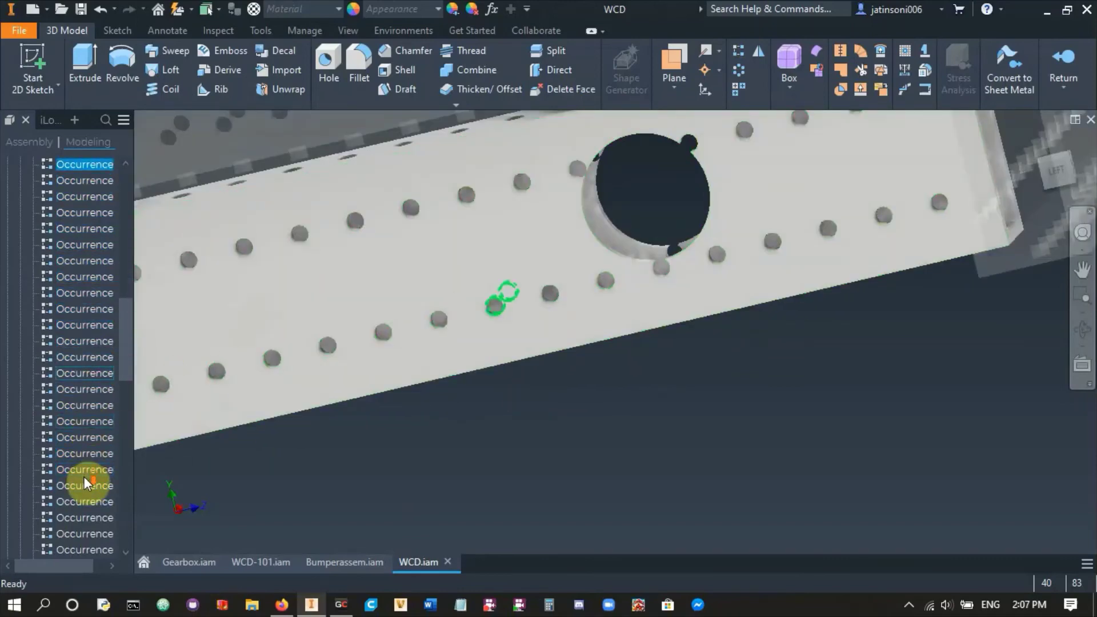
{"action": "left_click", "coordinate": [77, 407], "text": "ctrl"}
{"action": "left_click", "coordinate": [76, 421], "text": "ctrl"}
{"action": "left_click", "coordinate": [74, 437], "text": "ctrl"}
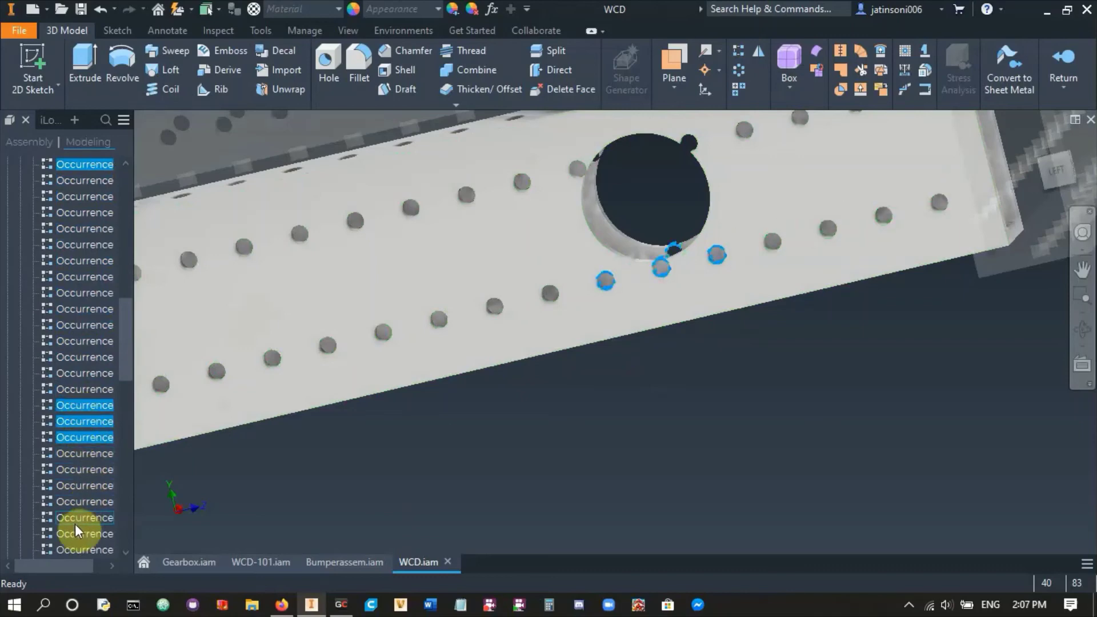
- Add the three upper-row HorizontalHoles occurrences at the left bearing hole to the selection
{"action": "scroll", "coordinate": [80, 521], "scroll_direction": "down", "scroll_amount": 1}
{"action": "scroll", "coordinate": [681, 421], "scroll_direction": "up", "scroll_amount": 3}
{"action": "scroll", "coordinate": [400, 422], "scroll_direction": "down", "scroll_amount": 2}
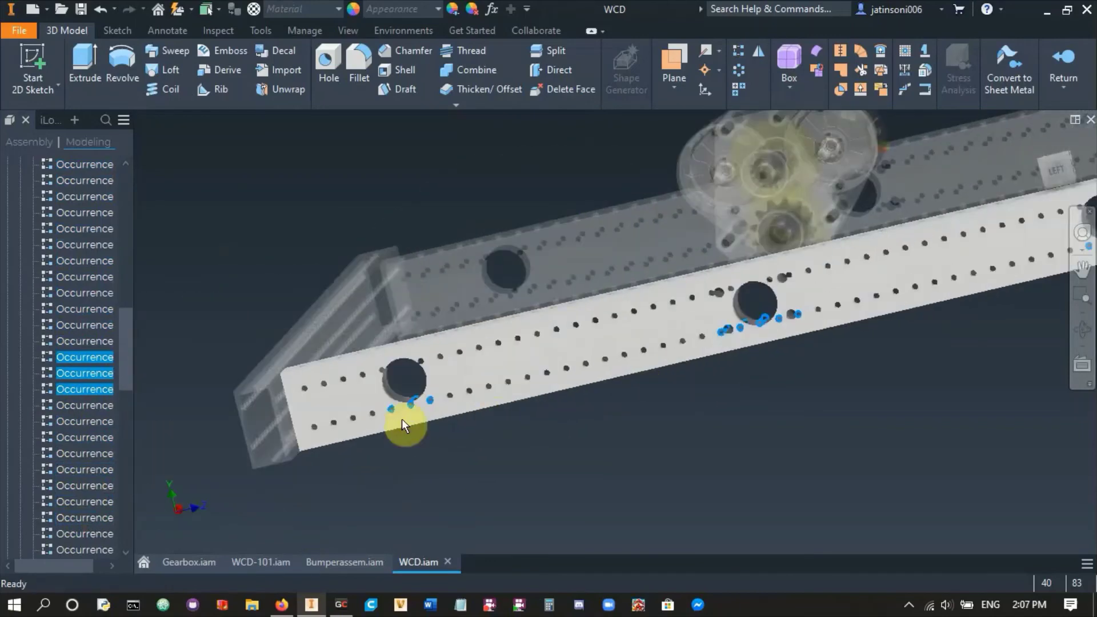
{"action": "scroll", "coordinate": [343, 426], "scroll_direction": "down", "scroll_amount": 2}
{"action": "scroll", "coordinate": [79, 392], "scroll_direction": "down", "scroll_amount": 2}
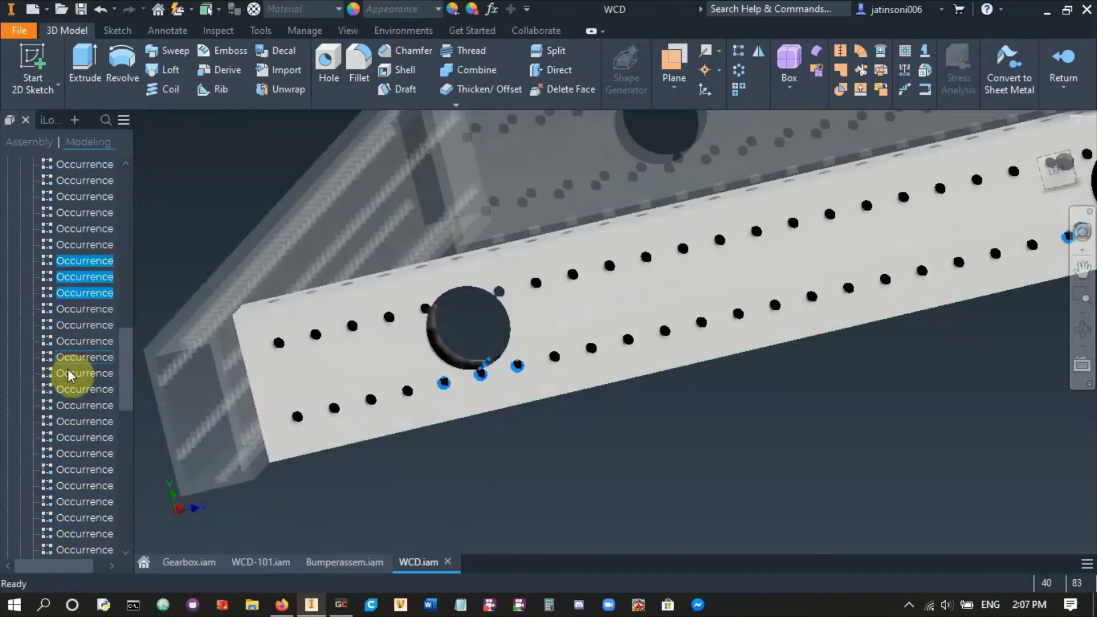
{"action": "left_click", "coordinate": [71, 455], "text": "ctrl"}
{"action": "left_click", "coordinate": [77, 469], "text": "ctrl"}
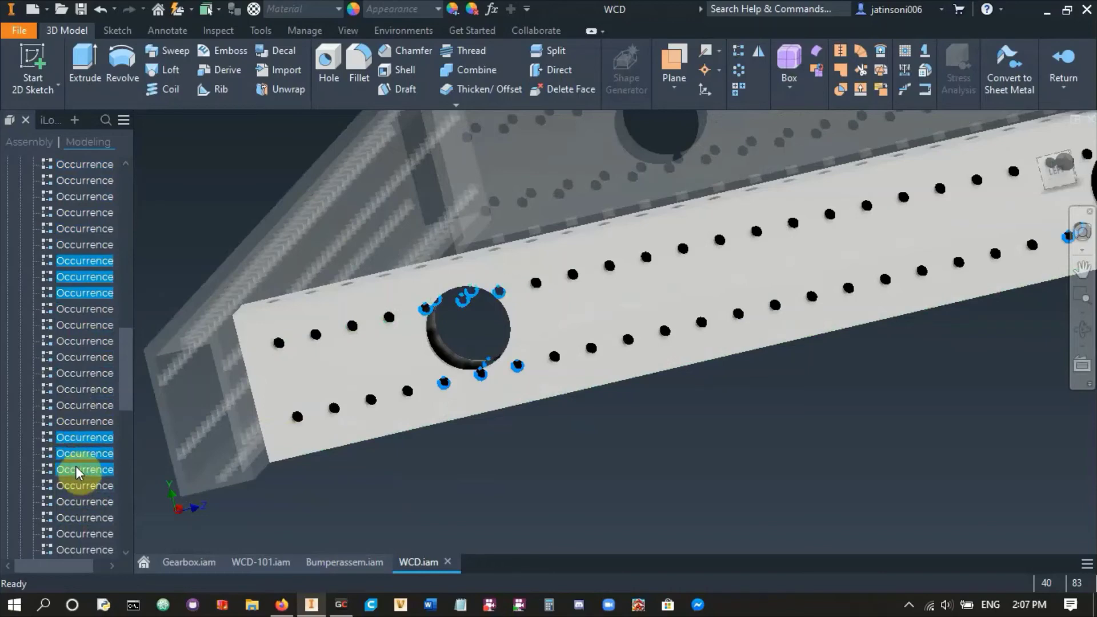
- Add the five upper-row HorizontalHoles occurrences around the middle bearing hole and its bolt holes to the selection
{"action": "middle_click_drag", "start_coordinate": [654, 423], "coordinate": [625, 443]}
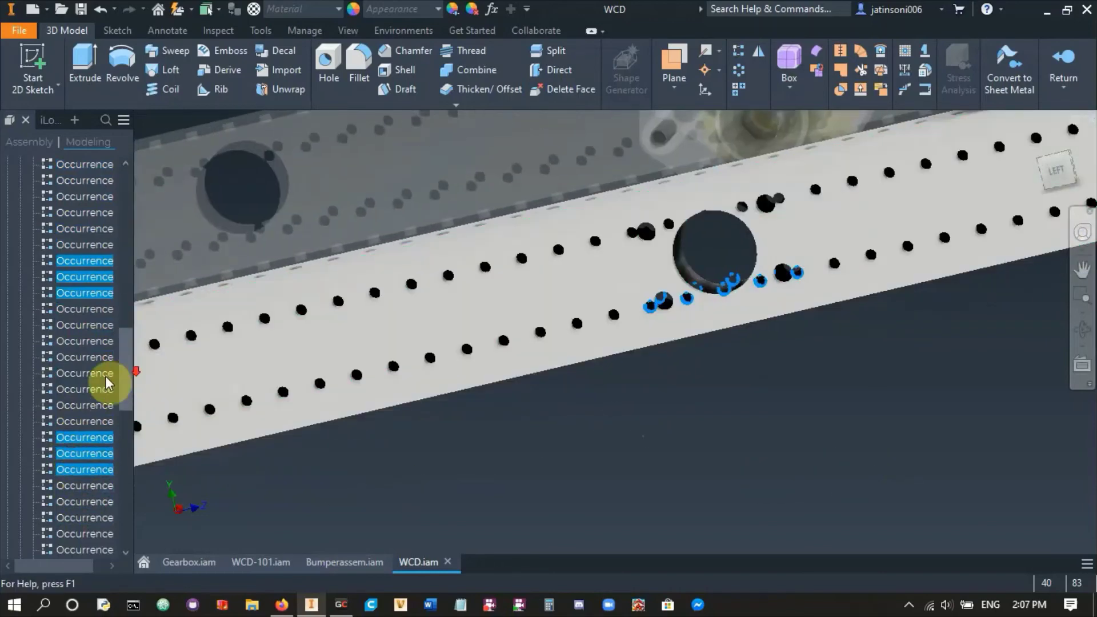
{"action": "scroll", "coordinate": [105, 376], "scroll_direction": "down", "scroll_amount": 5}
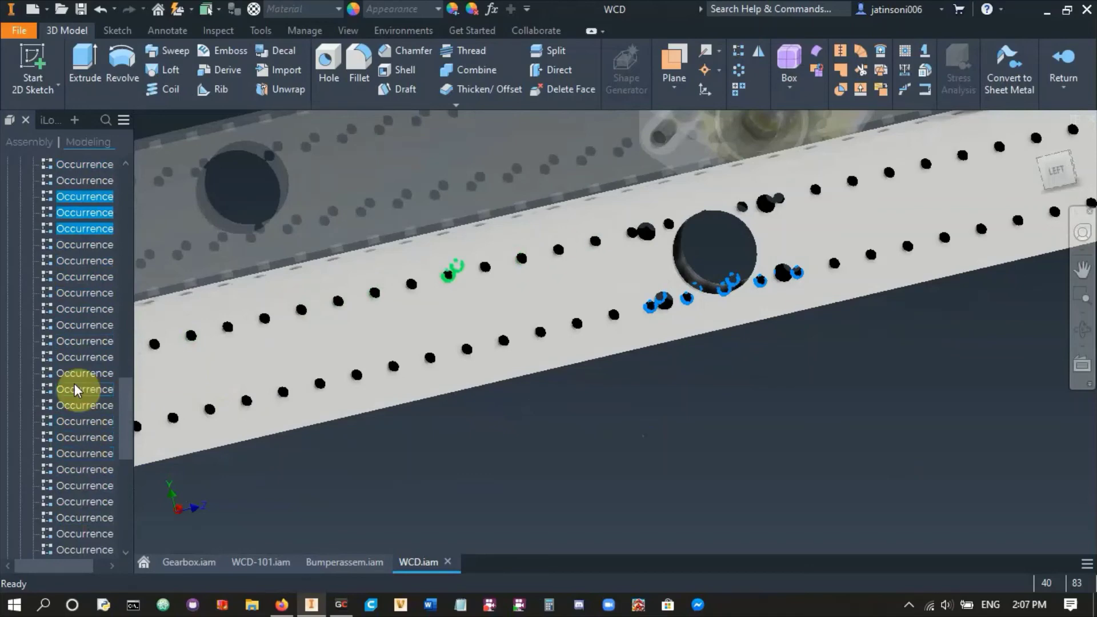
{"action": "scroll", "coordinate": [77, 383], "scroll_direction": "down", "scroll_amount": 1}
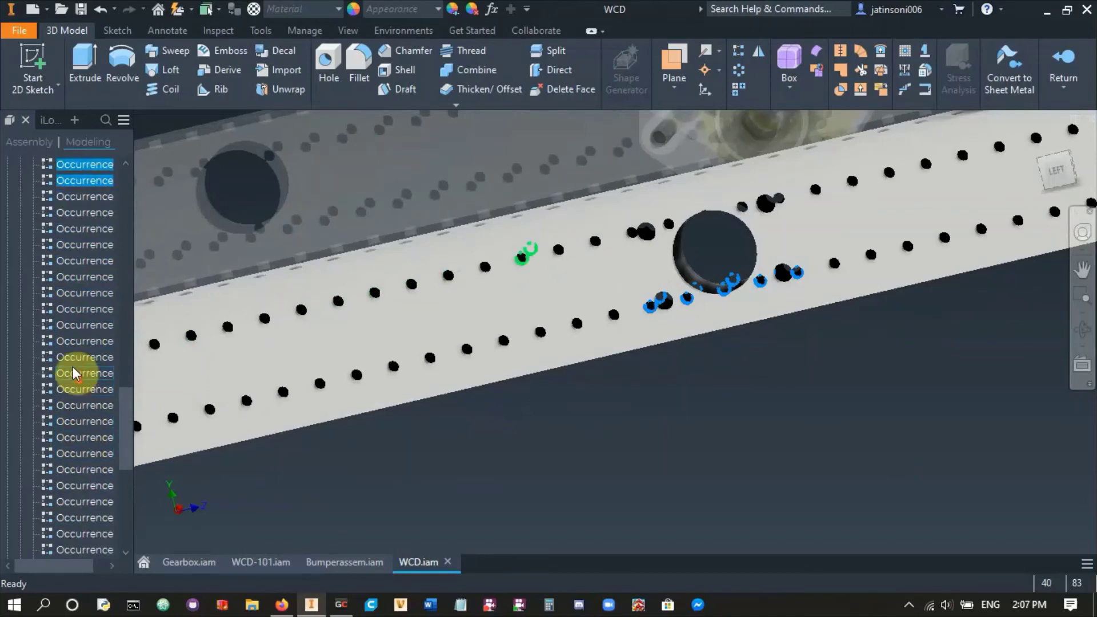
{"action": "left_click", "coordinate": [71, 421], "text": "ctrl"}
{"action": "left_click", "coordinate": [74, 437], "text": "ctrl"}
{"action": "left_click", "coordinate": [71, 454], "text": "ctrl"}
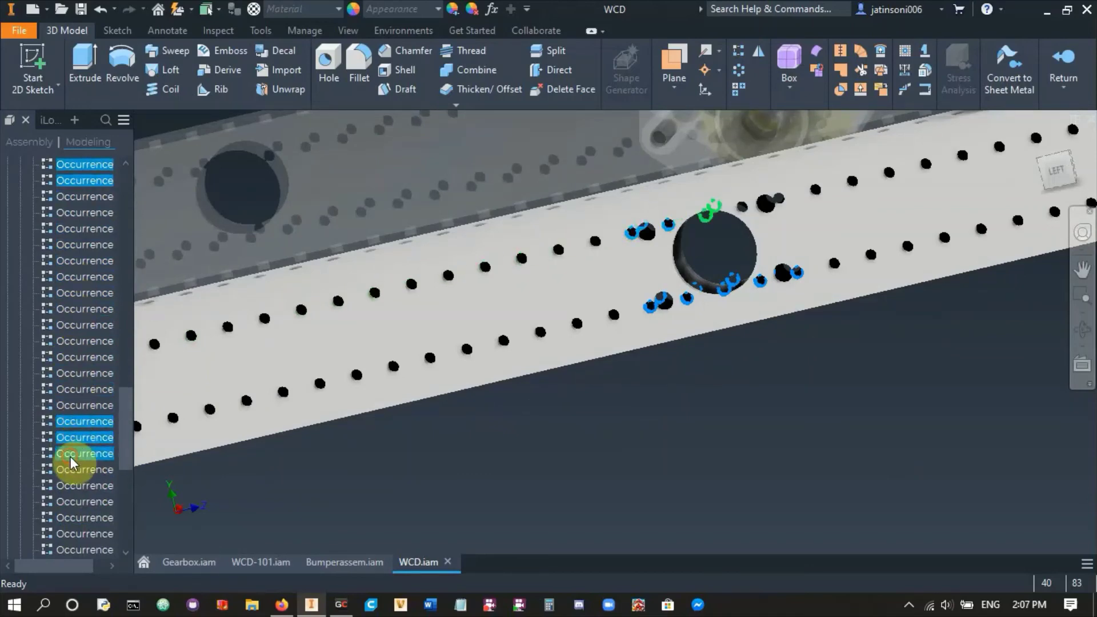
{"action": "left_click", "coordinate": [71, 487], "text": "ctrl"}
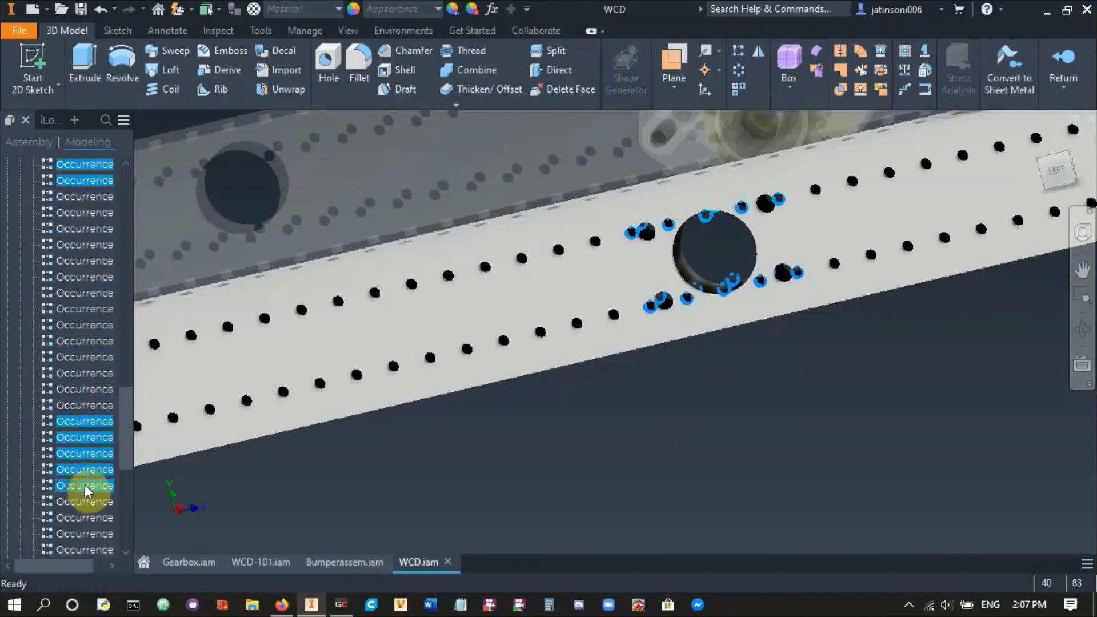
- Add the three upper-row occurrences at the right bearing hole to the selection and suppress all selected pattern occurrences
{"action": "scroll", "coordinate": [572, 451], "scroll_direction": "down", "scroll_amount": 5}
{"action": "scroll", "coordinate": [626, 402], "scroll_direction": "up", "scroll_amount": 5}
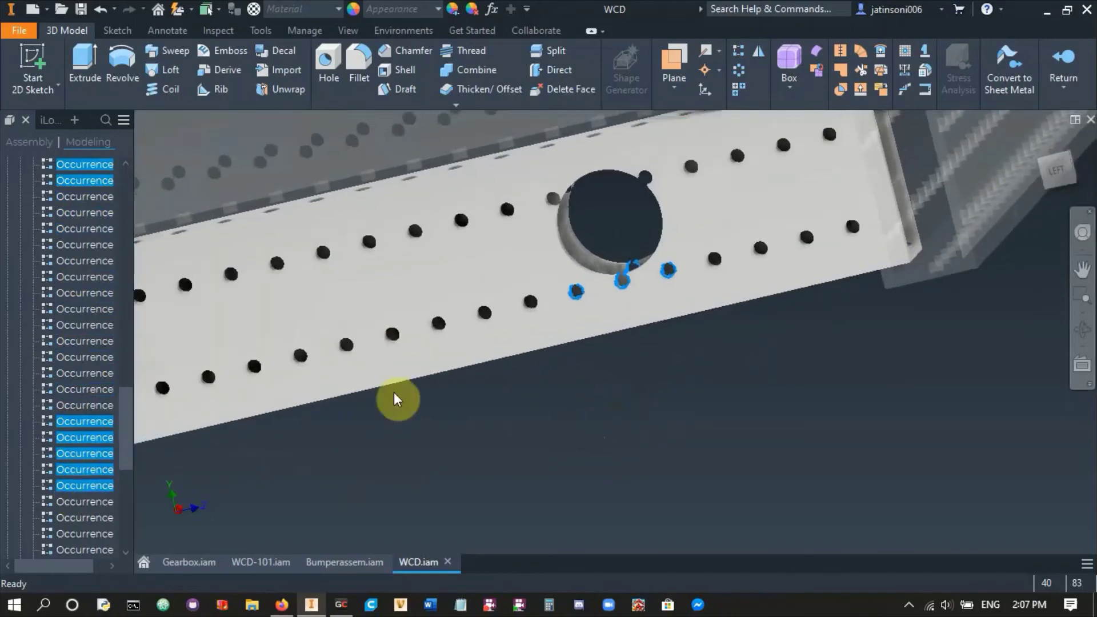
{"action": "scroll", "coordinate": [100, 377], "scroll_direction": "down", "scroll_amount": 3}
{"action": "scroll", "coordinate": [106, 366], "scroll_direction": "down", "scroll_amount": 3}
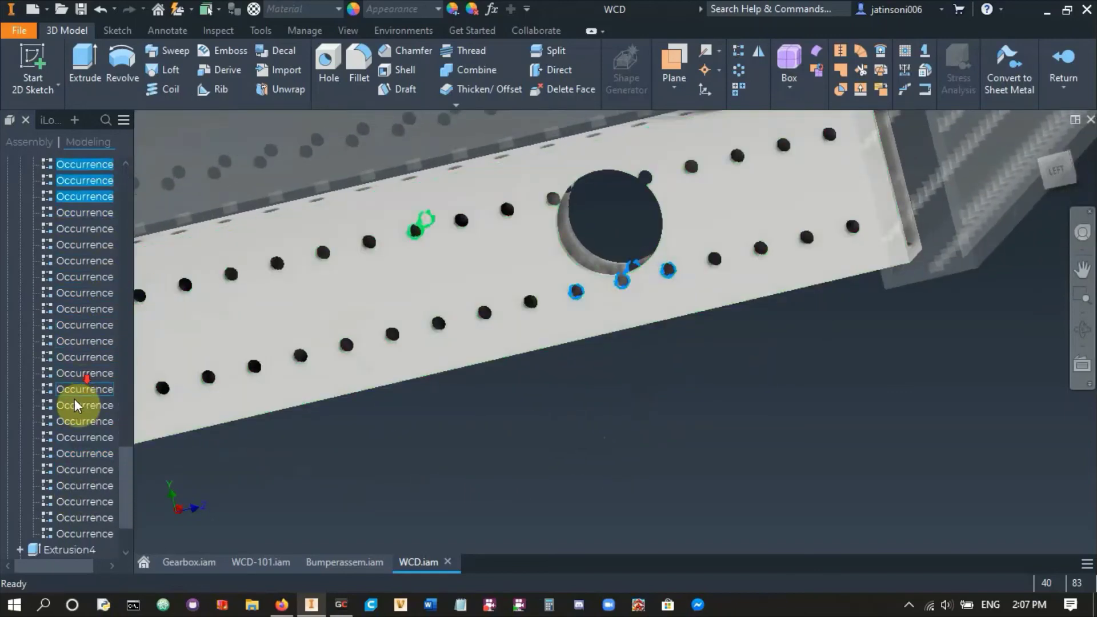
{"action": "scroll", "coordinate": [80, 400], "scroll_direction": "down", "scroll_amount": 3}
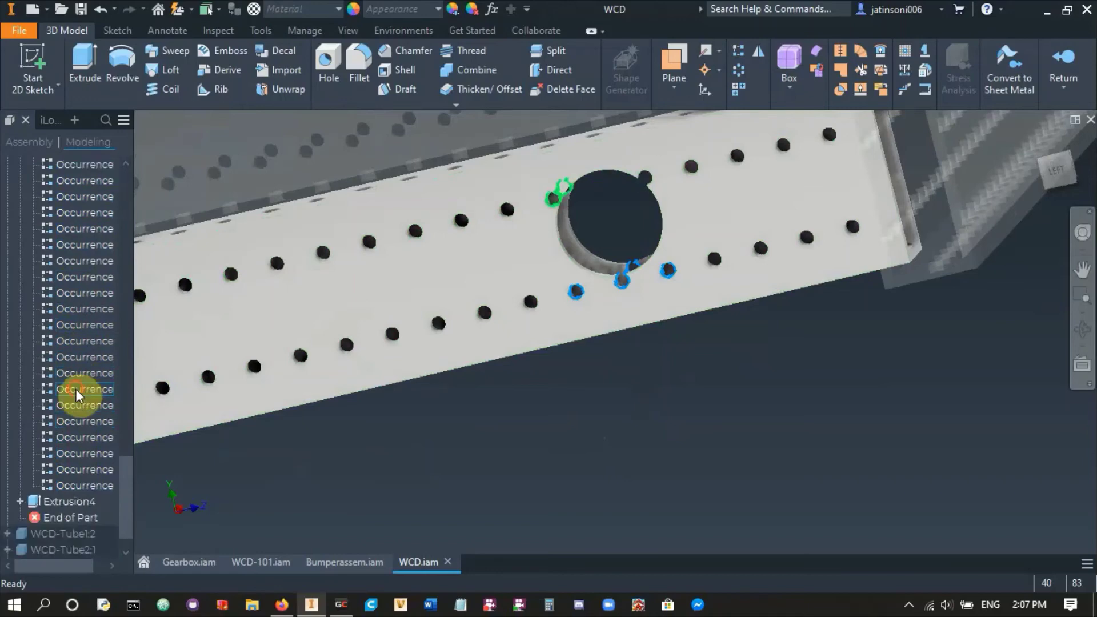
{"action": "left_click", "coordinate": [76, 389], "text": "ctrl"}
{"action": "left_click", "coordinate": [75, 416], "text": "ctrl"}
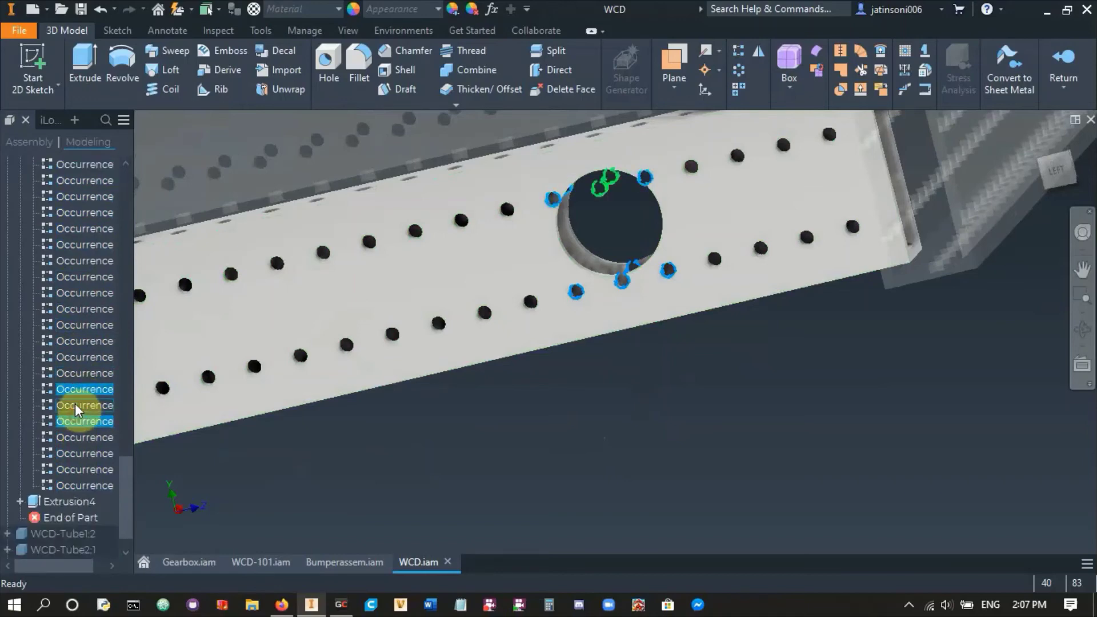
{"action": "left_click", "coordinate": [74, 404], "text": "ctrl"}
{"action": "right_click", "coordinate": [74, 403]}
{"action": "left_click", "coordinate": [128, 436]}
{"action": "scroll", "coordinate": [540, 398], "scroll_direction": "down", "scroll_amount": 8}
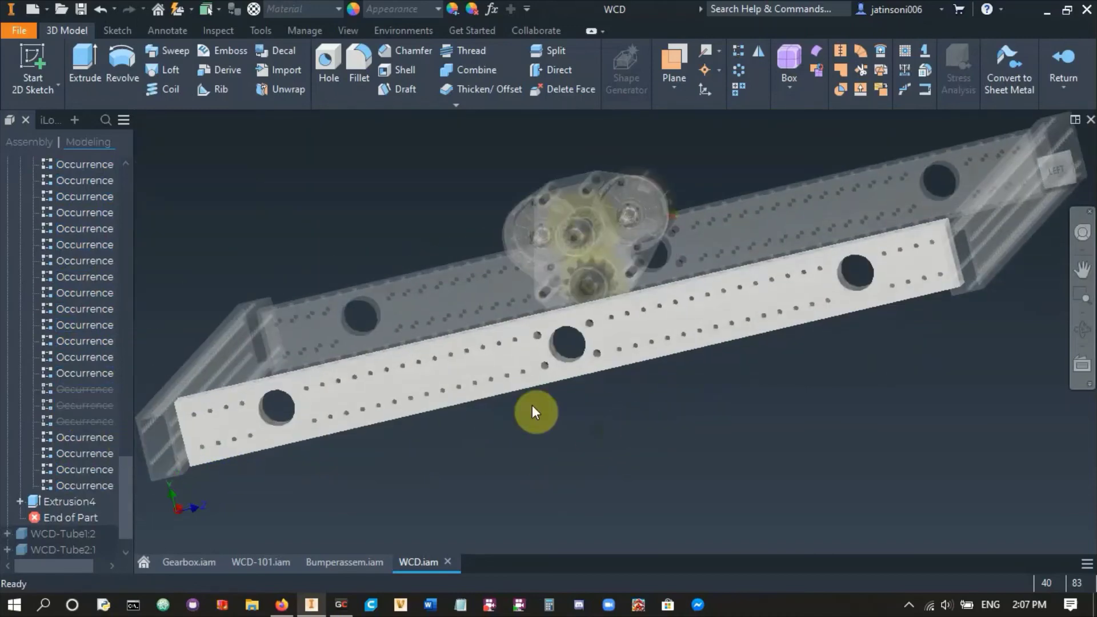
- Return to the WCD assembly and inspect the middle bearing and bolt holes from the tube's inner side
{"action": "left_click", "coordinate": [1064, 61]}
{"action": "middle_click_drag", "start_coordinate": [646, 393], "coordinate": [483, 396], "text": "shift"}
{"action": "scroll", "coordinate": [482, 396], "scroll_direction": "up", "scroll_amount": 5}
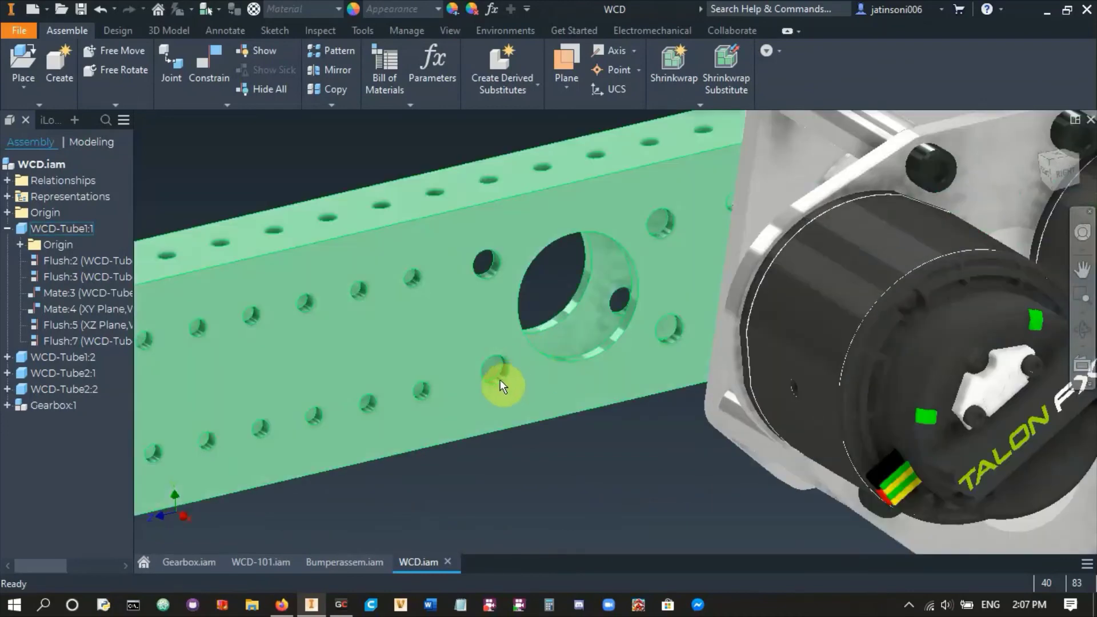
- Examine the gearbox's output-shaft side plate and the matching bolt holes around the tube's middle bearing hole
{"action": "scroll", "coordinate": [626, 324], "scroll_direction": "down", "scroll_amount": 5}
{"action": "middle_click_drag", "start_coordinate": [553, 196], "coordinate": [663, 343], "text": "shift"}
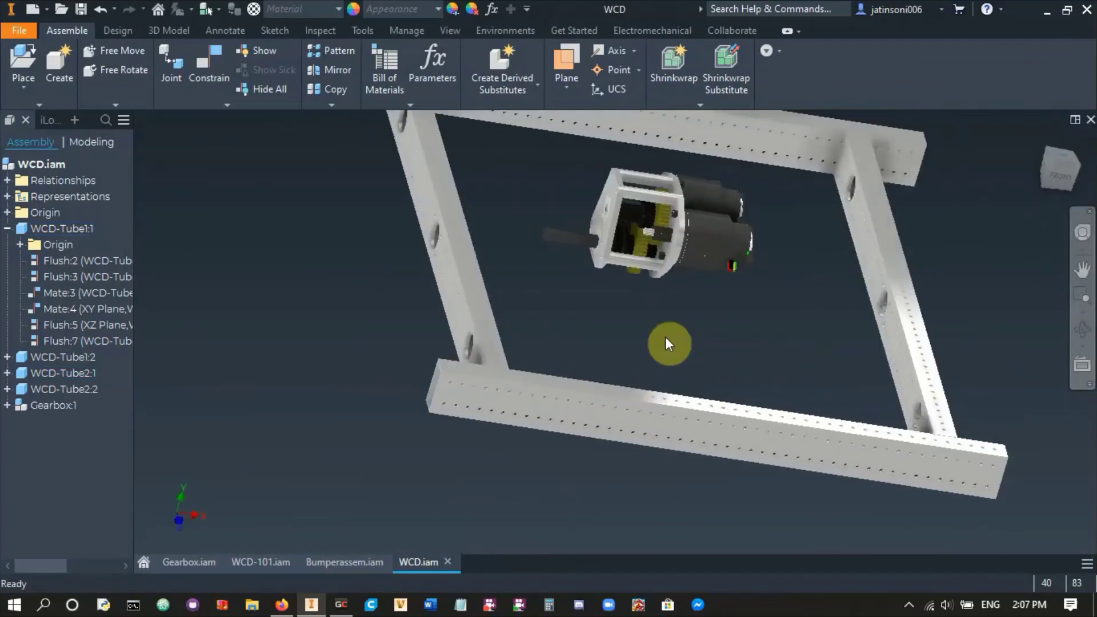
{"action": "left_click", "coordinate": [8, 230]}
{"action": "middle_click_drag", "start_coordinate": [284, 314], "coordinate": [337, 335], "text": "shift"}
{"action": "scroll", "coordinate": [507, 232], "scroll_direction": "down", "scroll_amount": 10}
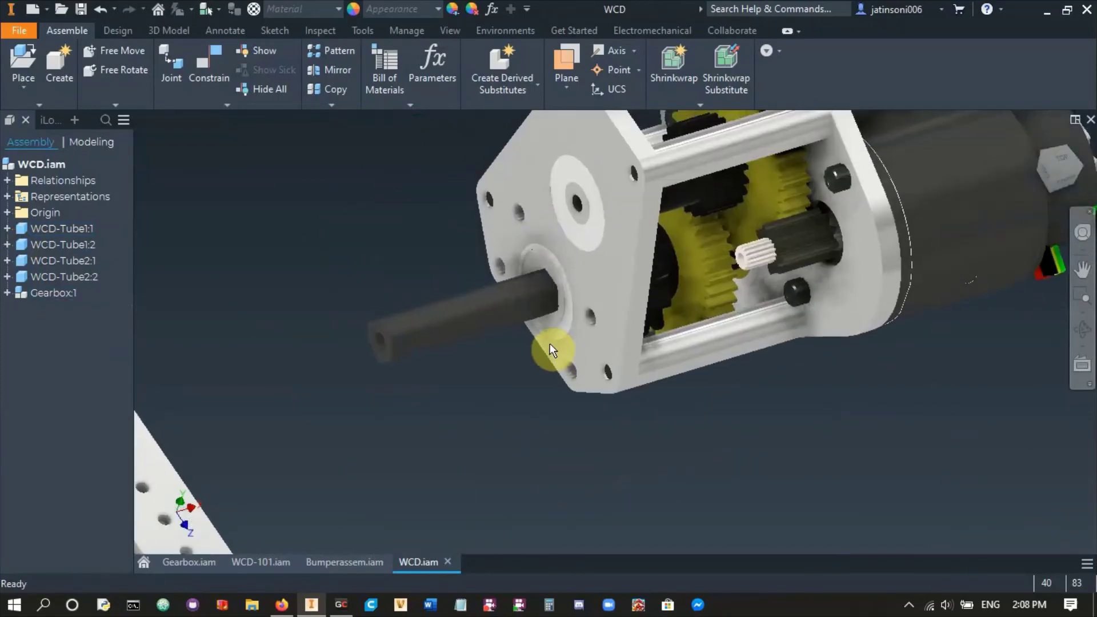
{"action": "scroll", "coordinate": [558, 278], "scroll_direction": "up", "scroll_amount": 8}
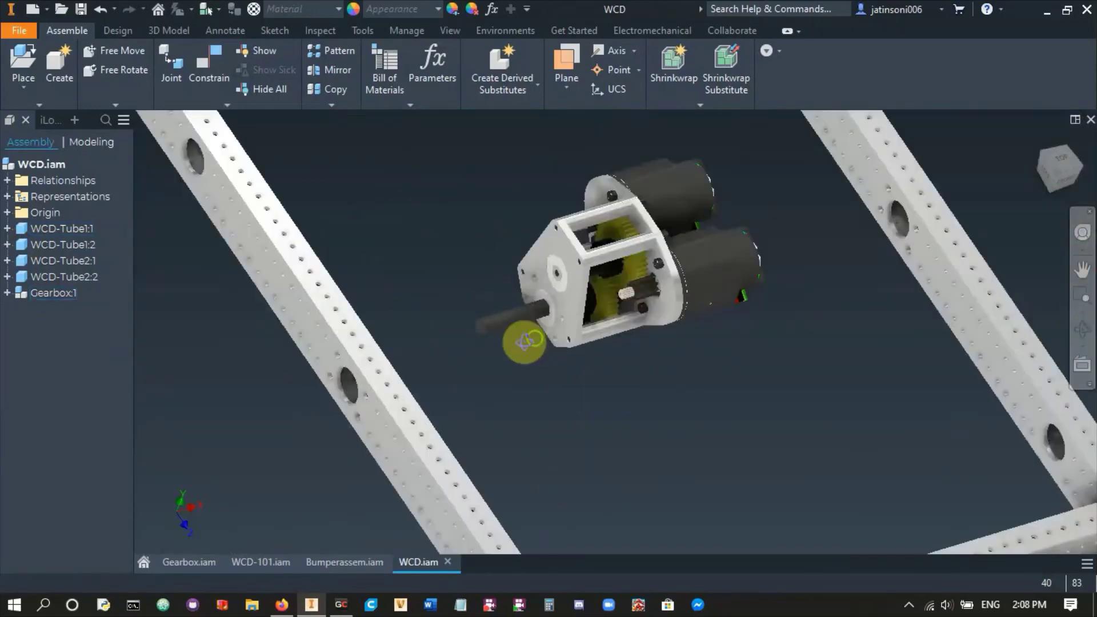
{"action": "middle_click_drag", "start_coordinate": [526, 343], "coordinate": [495, 305], "text": "shift"}
{"action": "scroll", "coordinate": [377, 382], "scroll_direction": "down", "scroll_amount": 10}
{"action": "scroll", "coordinate": [361, 380], "scroll_direction": "up", "scroll_amount": 8}
- Insert-constrain a bolt hole on the gearbox's output-shaft plate to the matching bolt hole beside the tube's middle bearing hole, with 0.000 in offset
{"action": "left_click", "coordinate": [207, 73]}
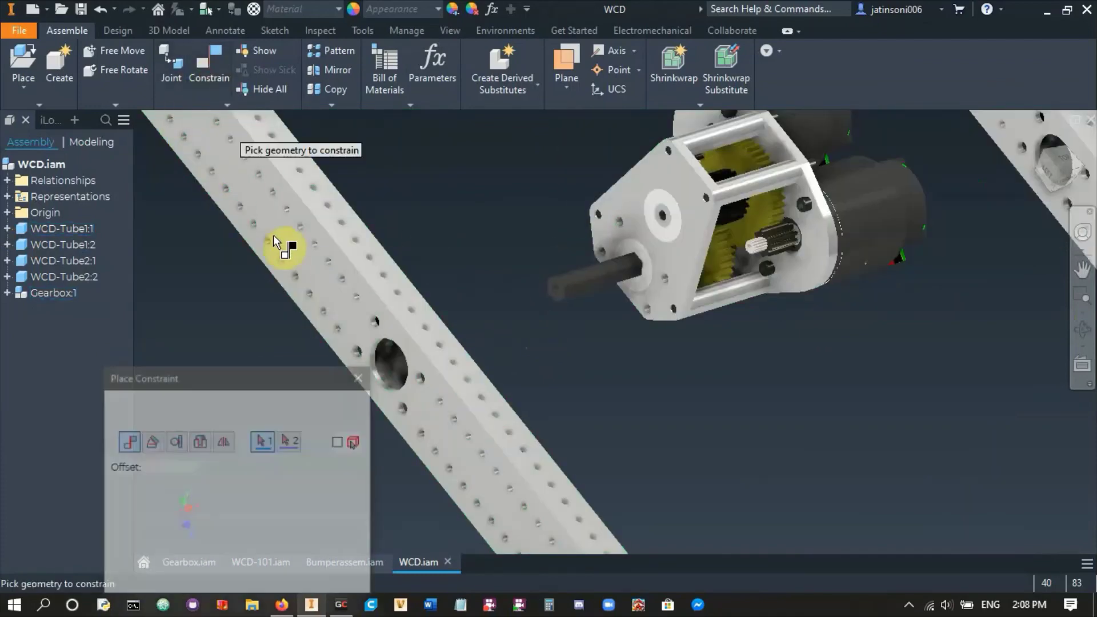
{"action": "left_click", "coordinate": [200, 440]}
{"action": "scroll", "coordinate": [627, 238], "scroll_direction": "down", "scroll_amount": 5}
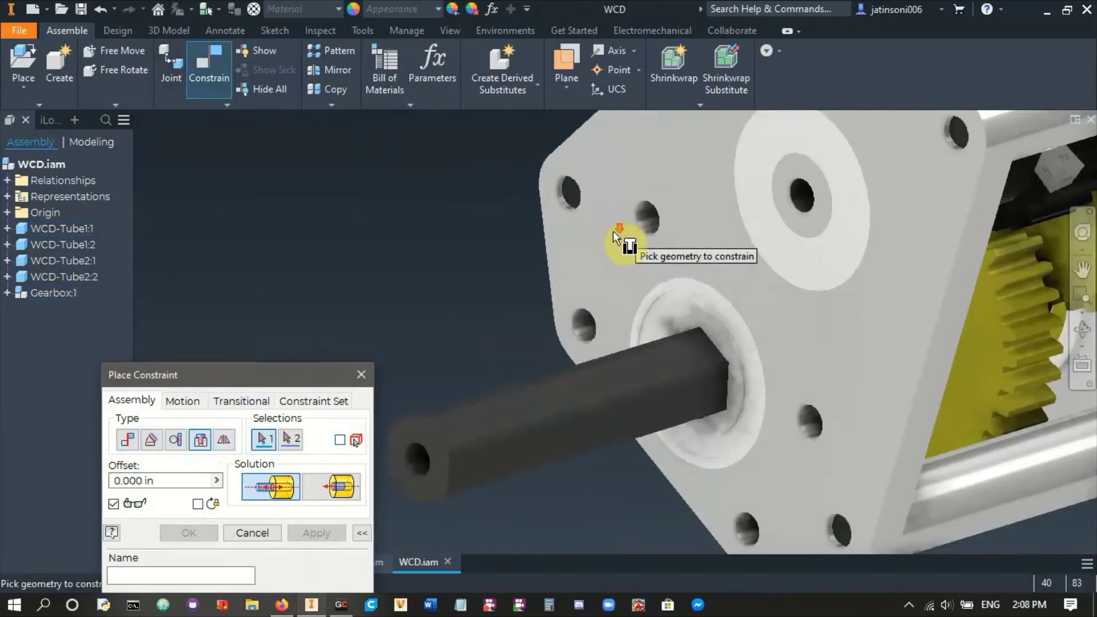
{"action": "left_click", "coordinate": [640, 231]}
{"action": "scroll", "coordinate": [594, 265], "scroll_direction": "up", "scroll_amount": 6}
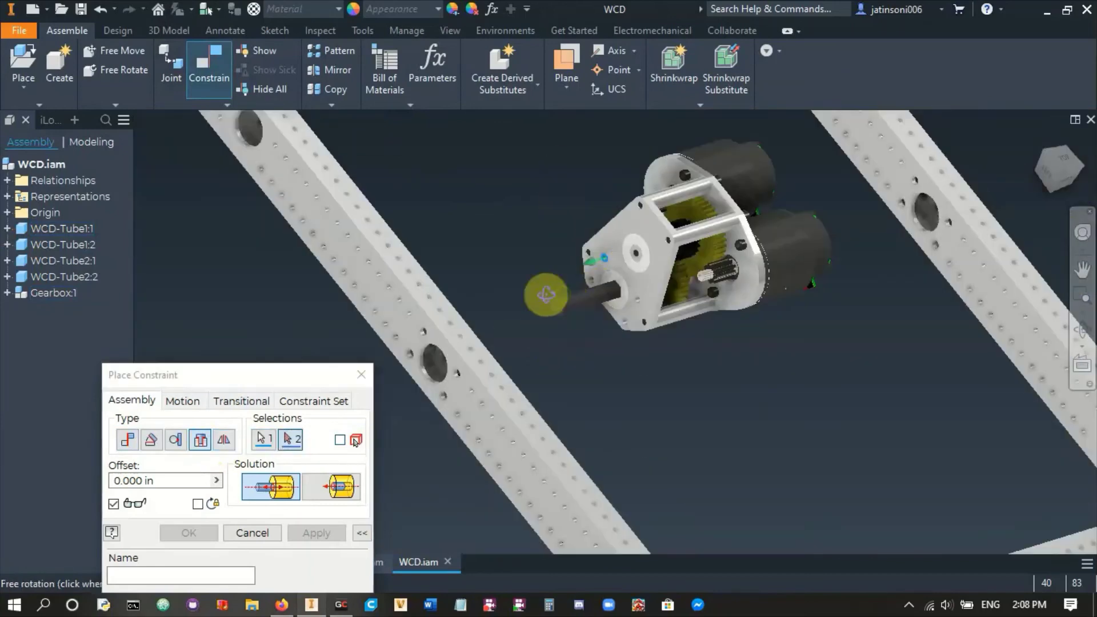
{"action": "middle_click_drag", "start_coordinate": [544, 289], "coordinate": [466, 349], "text": "shift"}
{"action": "scroll", "coordinate": [466, 348], "scroll_direction": "down", "scroll_amount": 4}
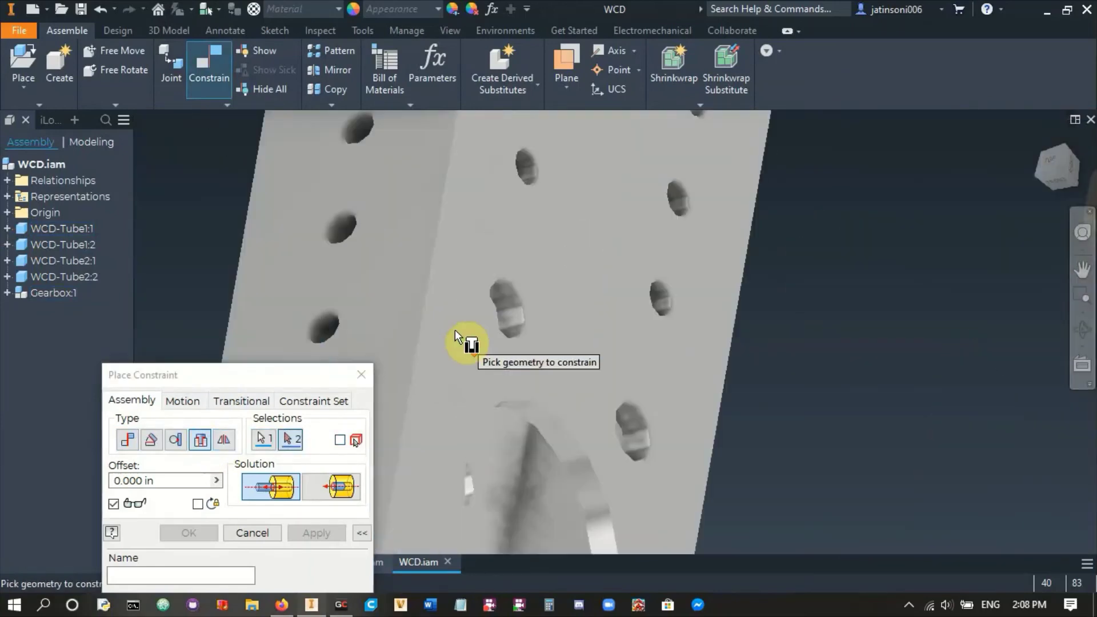
{"action": "left_click", "coordinate": [492, 318]}
{"action": "scroll", "coordinate": [492, 317], "scroll_direction": "up", "scroll_amount": 6}
{"action": "middle_click_drag", "start_coordinate": [551, 335], "coordinate": [660, 316], "text": "shift"}
{"action": "left_click", "coordinate": [316, 538]}
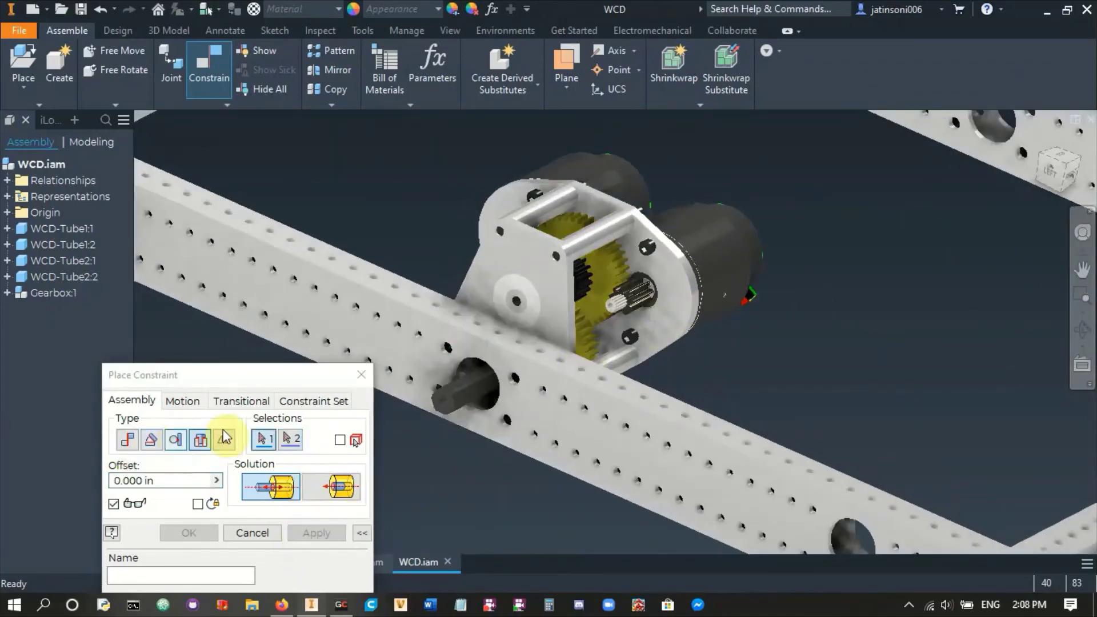
{"action": "key", "text": "Escape"}
- Swing the gearbox about the constrained bolt hole and check its plate against the tube
{"action": "left_click_drag", "start_coordinate": [570, 311], "coordinate": [537, 303]}
{"action": "left_click", "coordinate": [721, 316]}
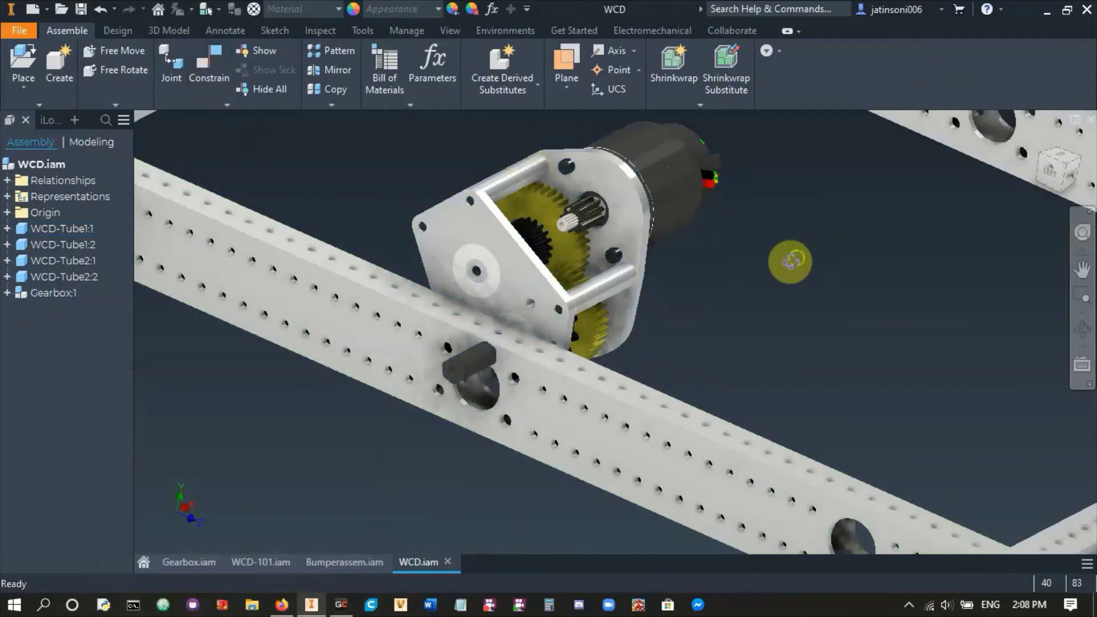
{"action": "middle_click_drag", "start_coordinate": [790, 261], "coordinate": [661, 257], "text": "shift"}
{"action": "scroll", "coordinate": [507, 387], "scroll_direction": "down", "scroll_amount": 4}
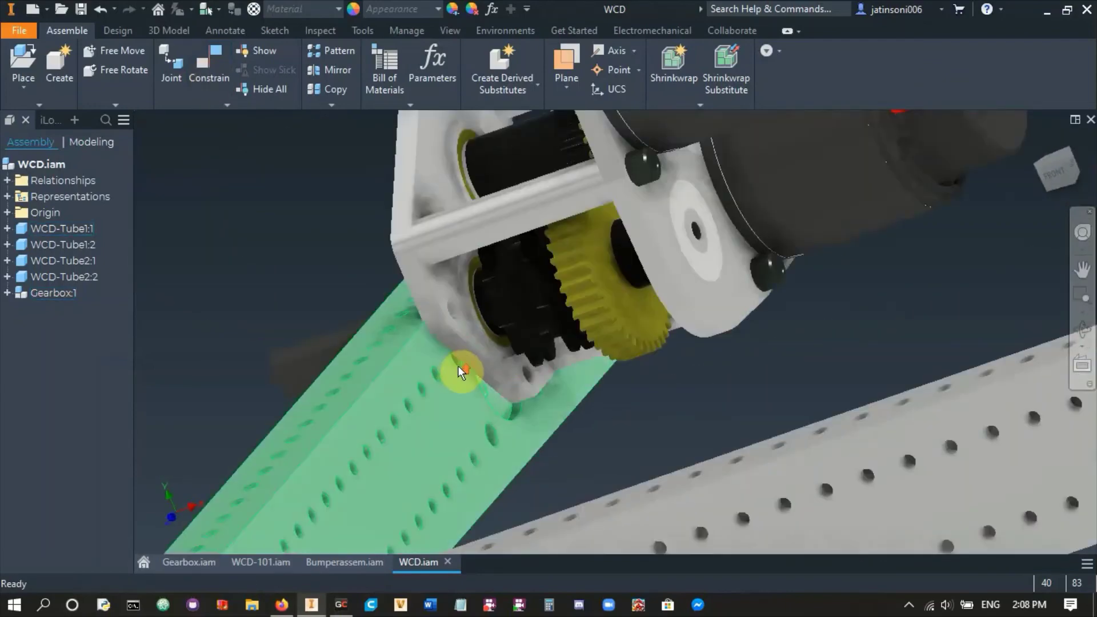
{"action": "scroll", "coordinate": [458, 365], "scroll_direction": "up", "scroll_amount": 5}
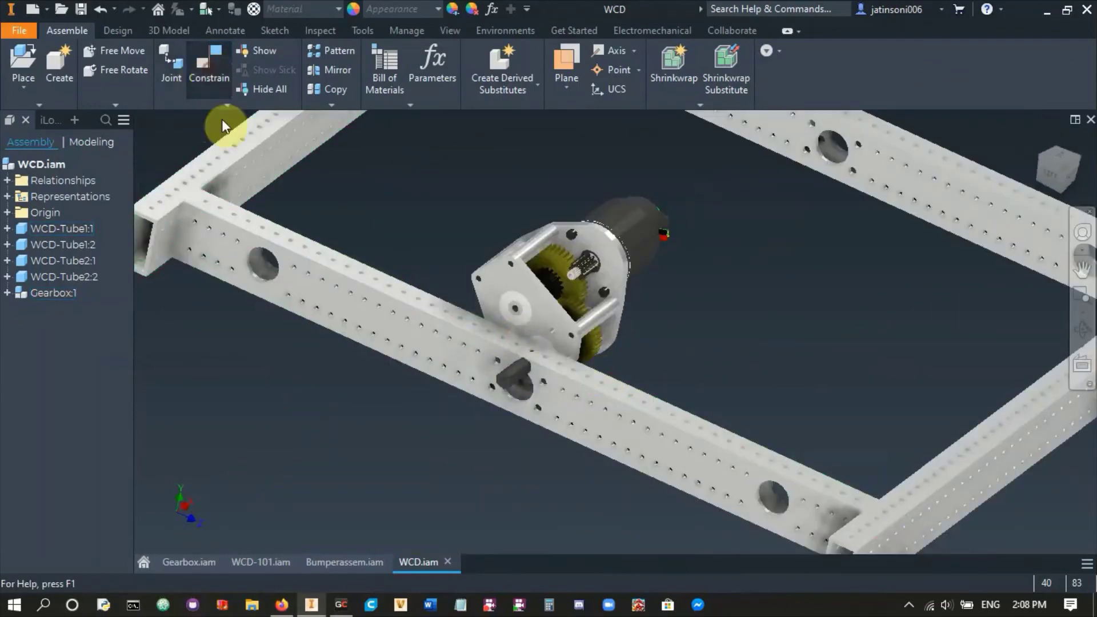
- Mate the axis of the hole in the hex output shaft with the axis of the tube's middle bearing hole at 0.000 in offset
{"action": "key", "text": "c"}
{"action": "scroll", "coordinate": [524, 366], "scroll_direction": "down", "scroll_amount": 6}
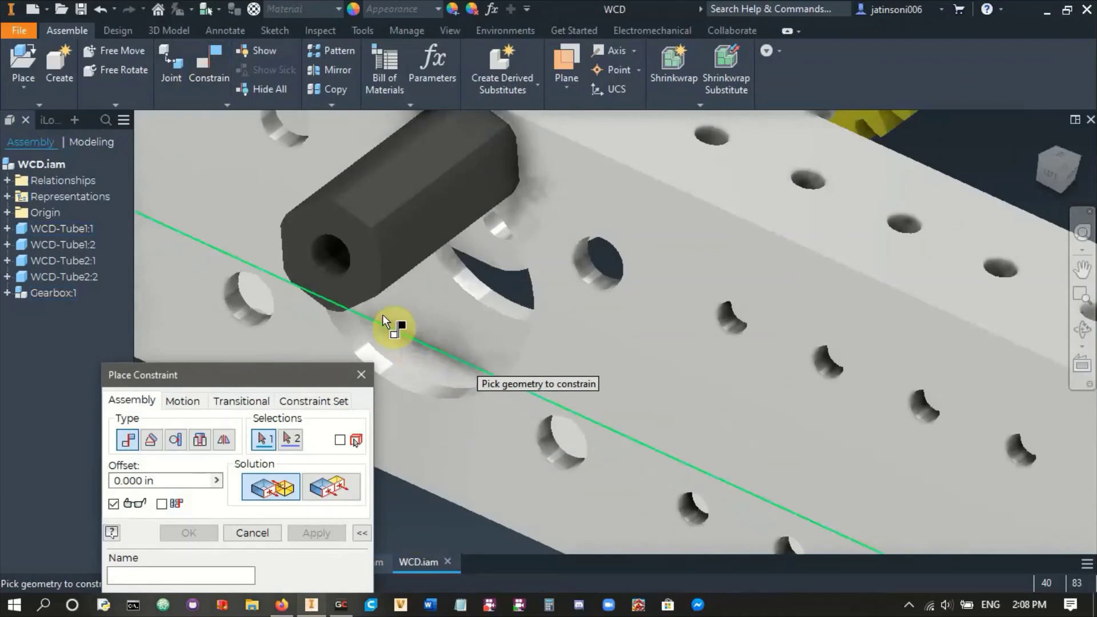
{"action": "left_click", "coordinate": [328, 257]}
{"action": "left_click", "coordinate": [406, 385]}
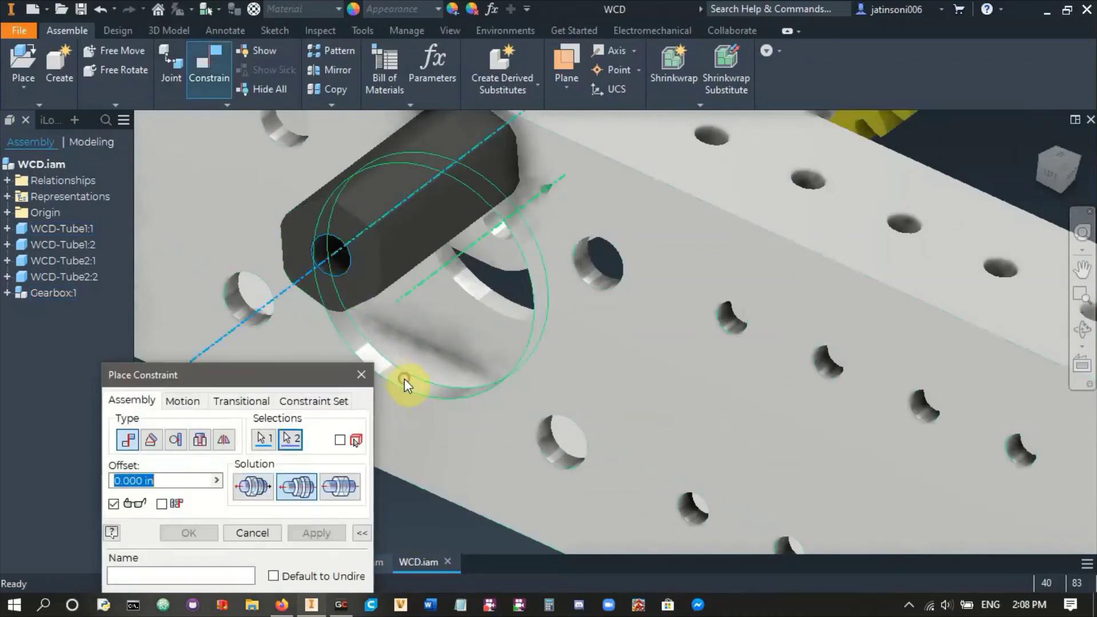
{"action": "scroll", "coordinate": [497, 420], "scroll_direction": "up", "scroll_amount": 5}
{"action": "middle_click_drag", "start_coordinate": [511, 459], "coordinate": [389, 497], "text": "shift"}
{"action": "left_click", "coordinate": [324, 531]}
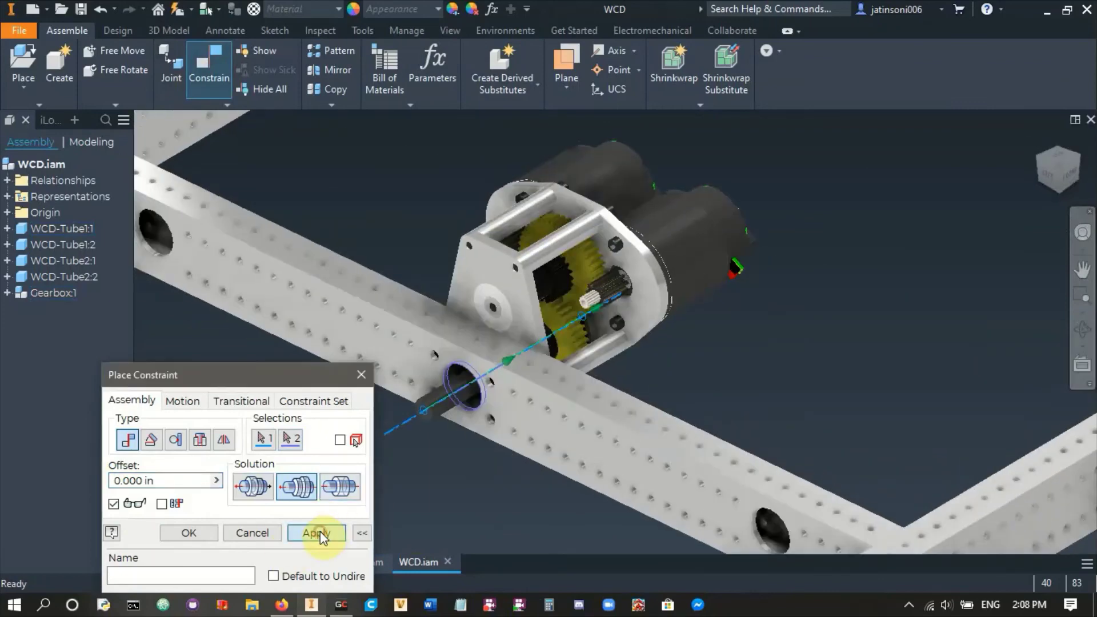
{"action": "key", "text": "Escape"}
- Start placing a component and browse to the Motion folder of the Parts Library
{"action": "scroll", "coordinate": [507, 360], "scroll_direction": "down", "scroll_amount": 4}
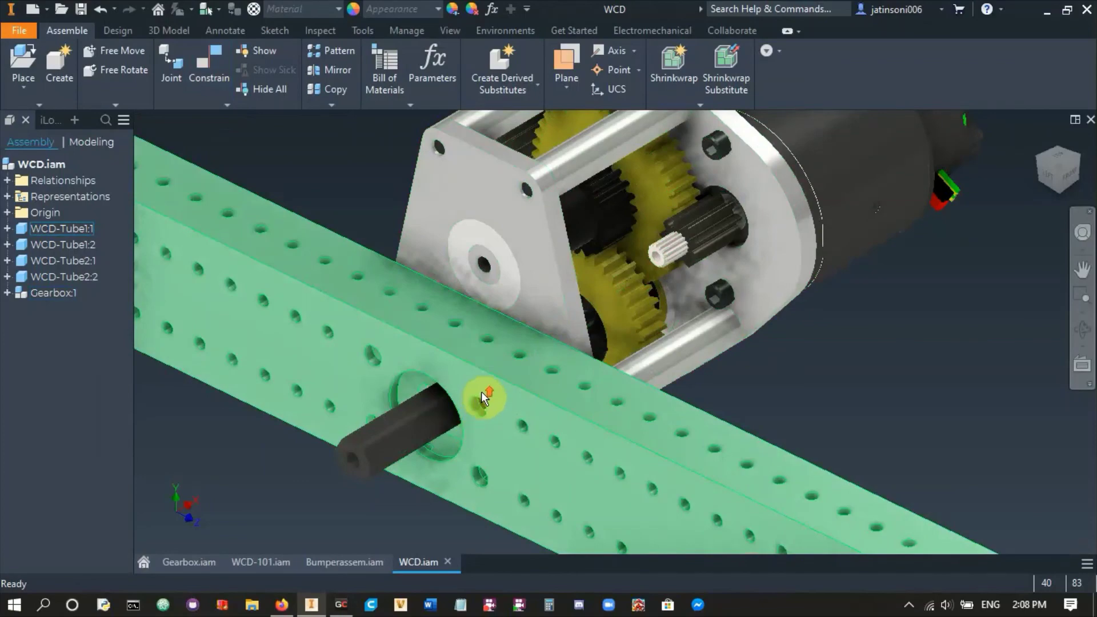
{"action": "middle_click_drag", "start_coordinate": [481, 392], "coordinate": [532, 387], "text": "shift"}
{"action": "middle_click_drag", "start_coordinate": [548, 442], "coordinate": [297, 280], "text": "shift"}
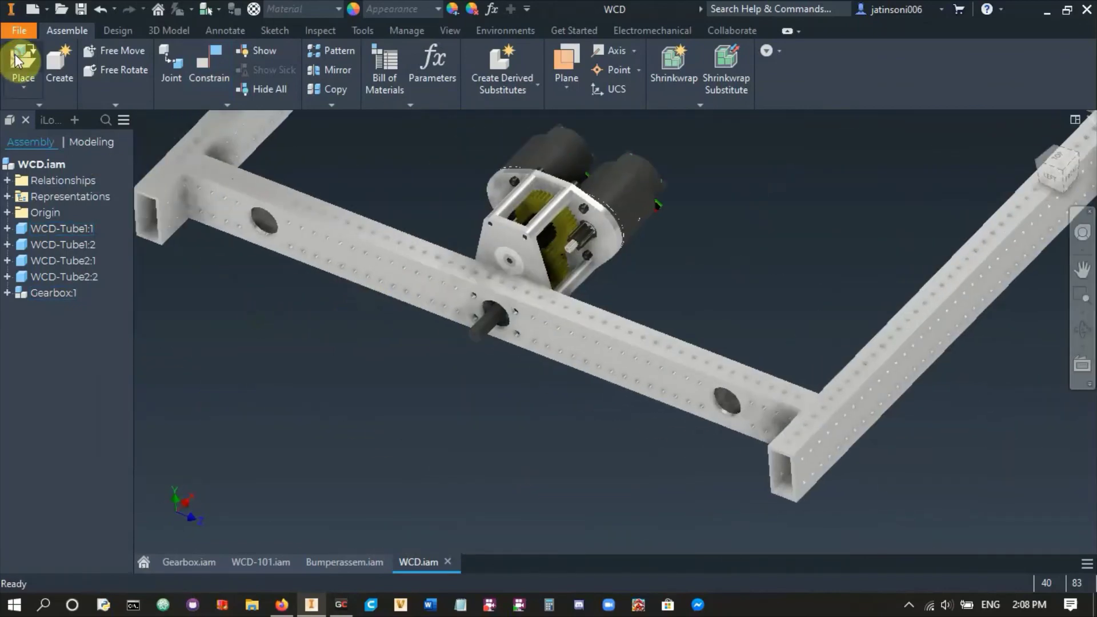
{"action": "left_click", "coordinate": [16, 55]}
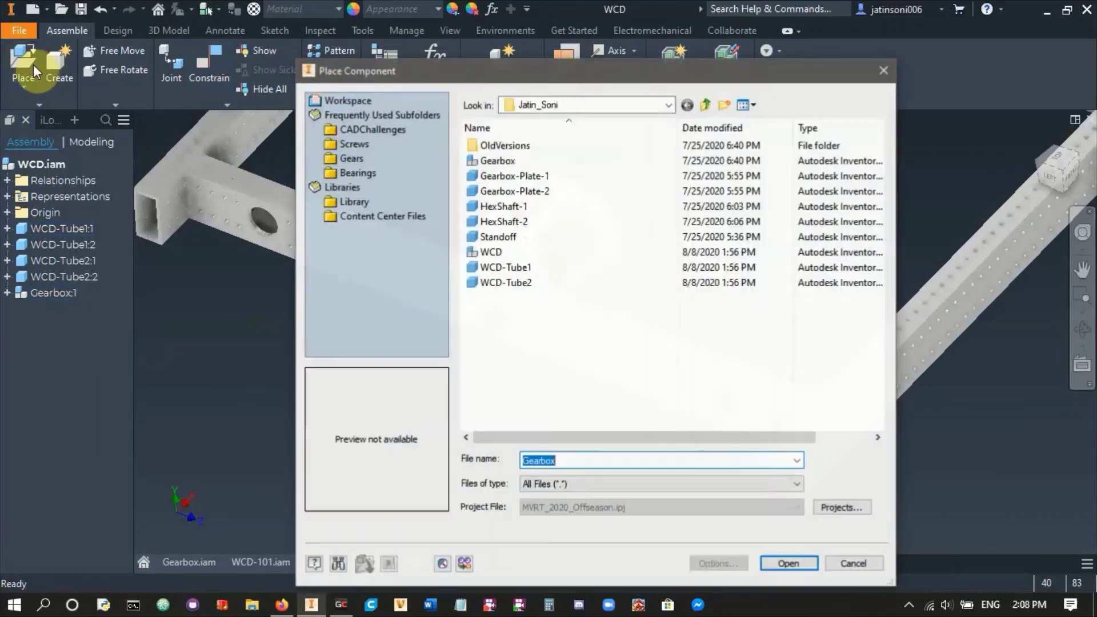
{"action": "left_click", "coordinate": [707, 107]}
{"action": "left_click", "coordinate": [352, 199]}
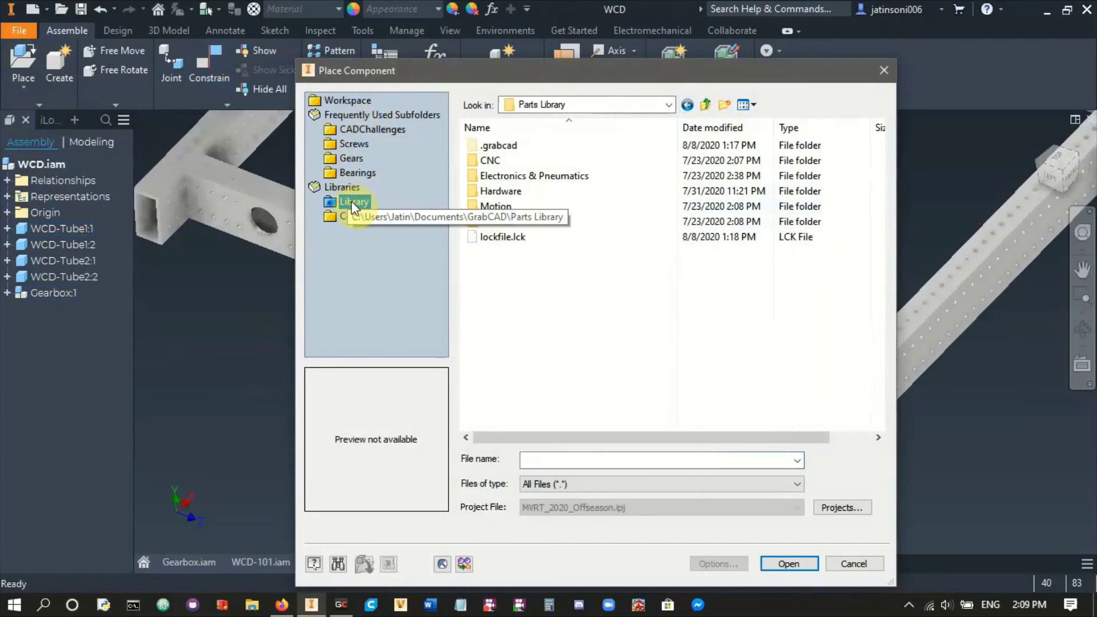
{"action": "left_click", "coordinate": [362, 129]}
{"action": "left_click", "coordinate": [708, 106]}
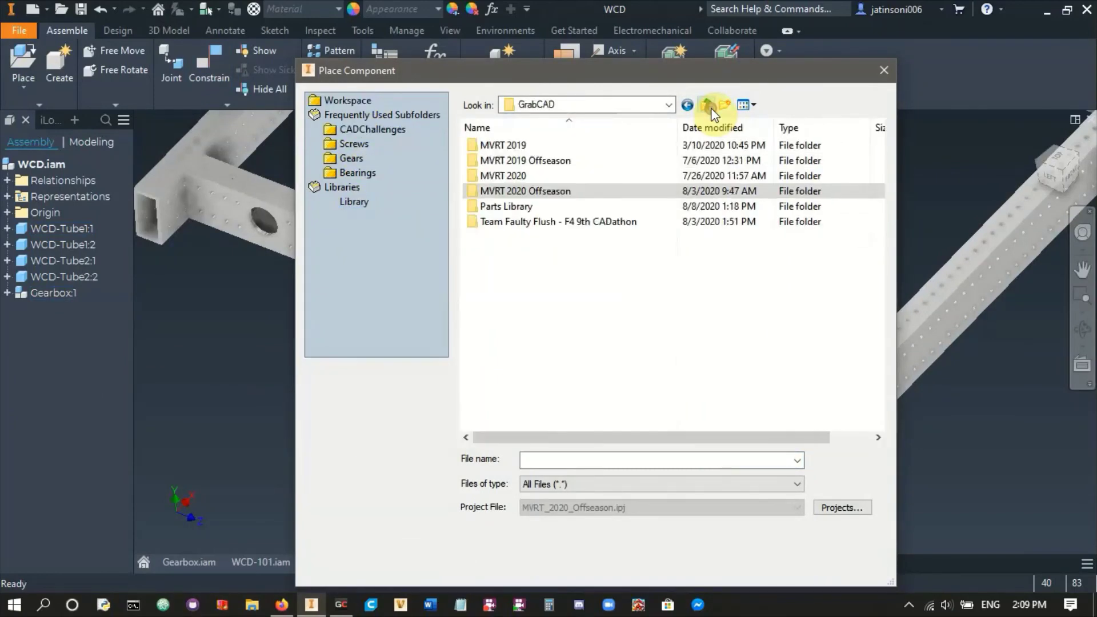
{"action": "double_click", "coordinate": [542, 204]}
{"action": "double_click", "coordinate": [513, 205]}
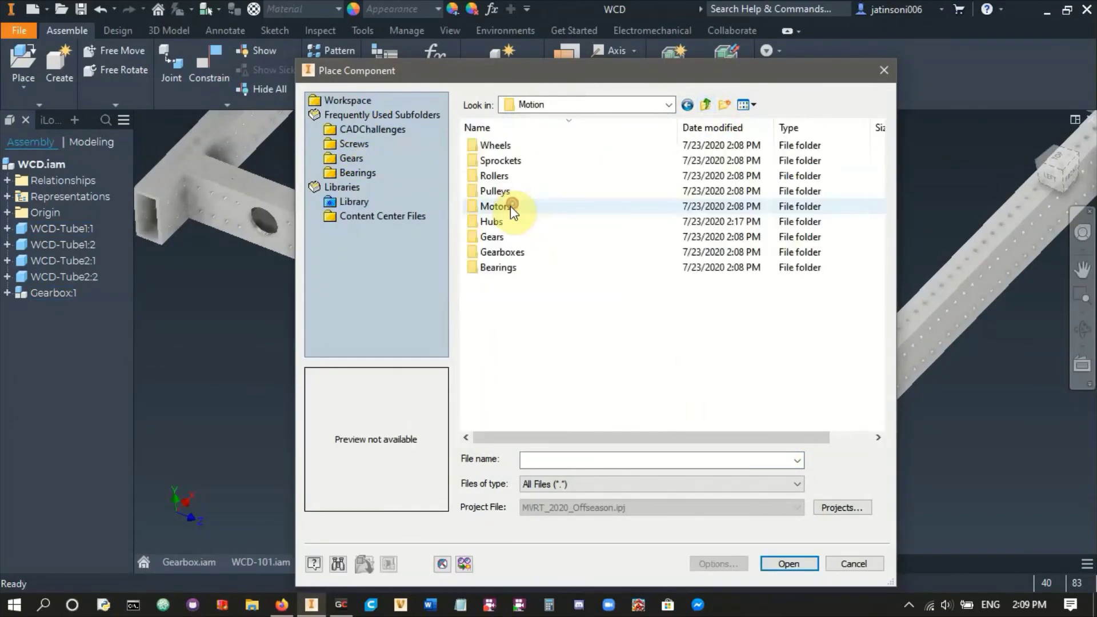
- Place one .500 Hex Flange Bearing from the library's Motion Bearings folder in front of the tube's middle
{"action": "left_click", "coordinate": [352, 200]}
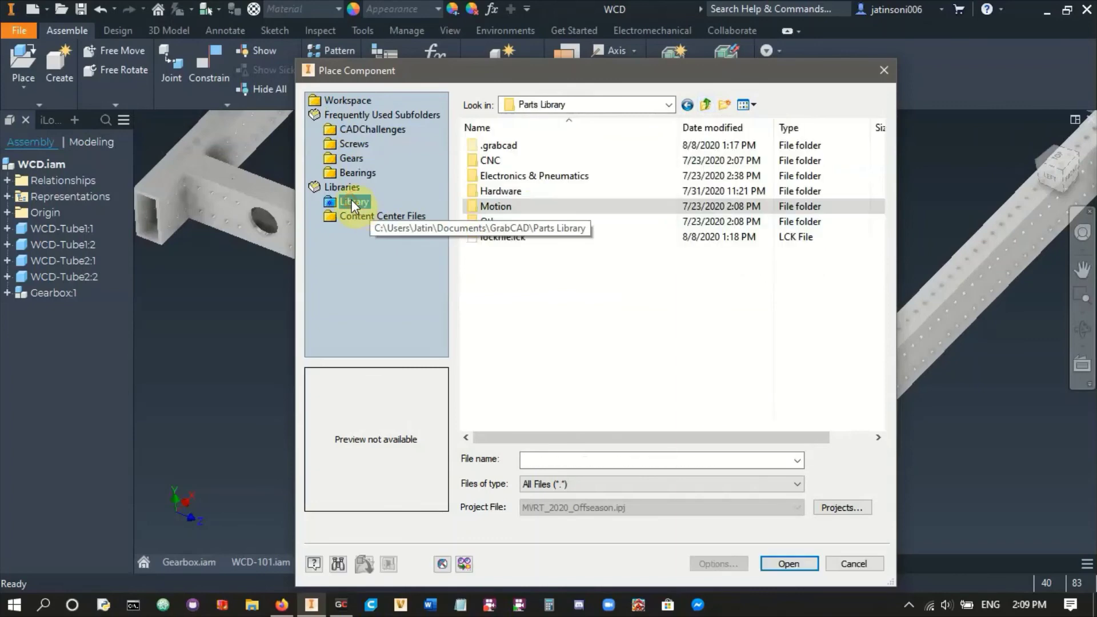
{"action": "double_click", "coordinate": [557, 210]}
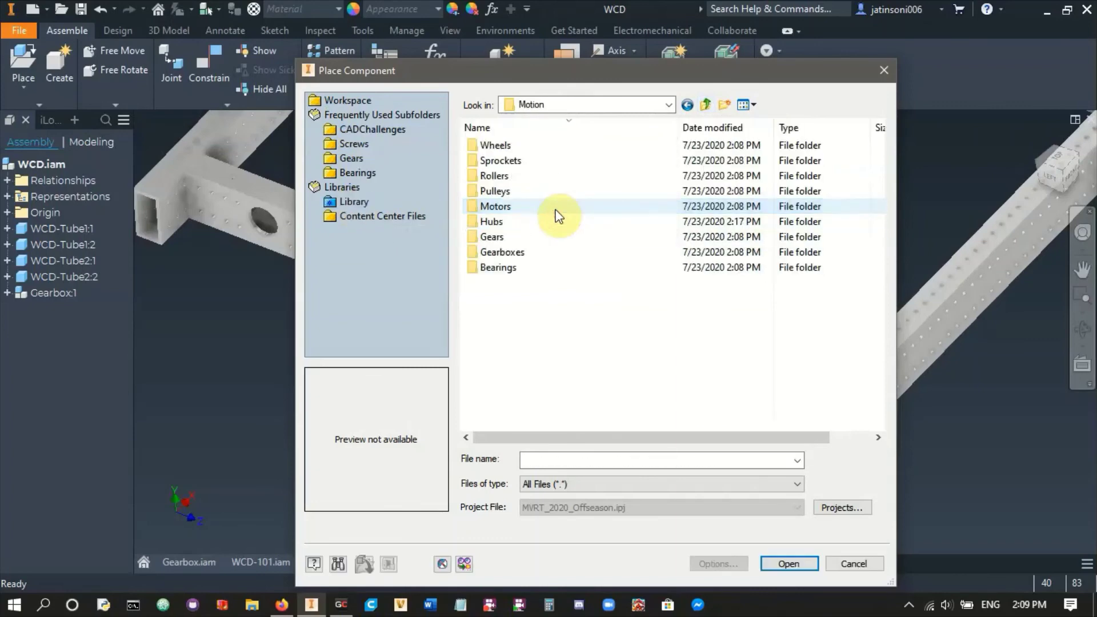
{"action": "double_click", "coordinate": [530, 264]}
{"action": "left_click", "coordinate": [524, 206]}
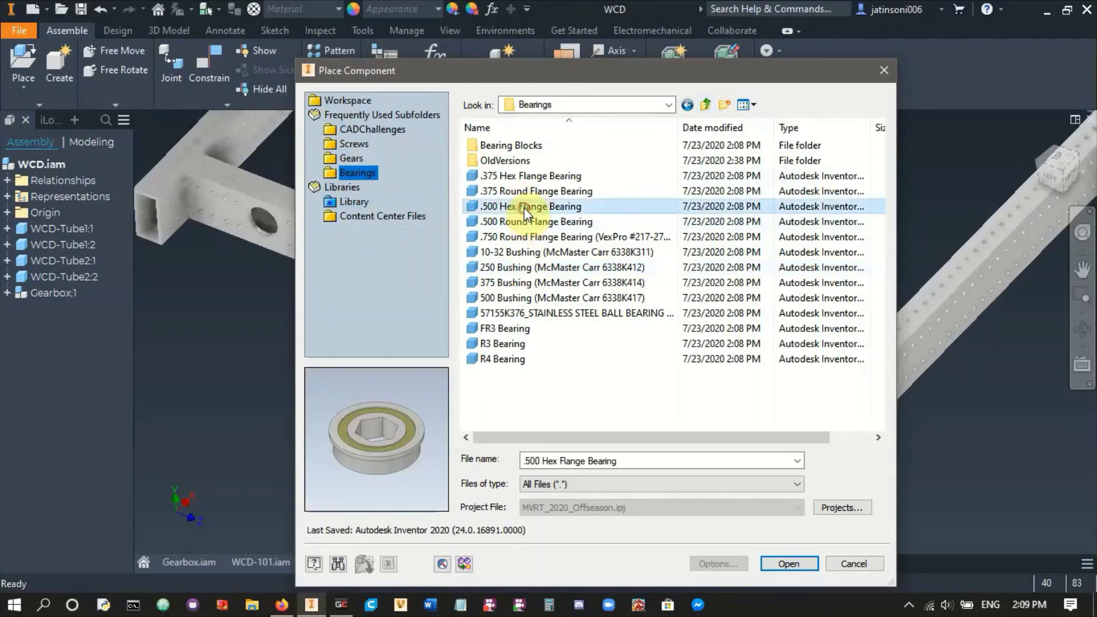
{"action": "left_click", "coordinate": [782, 564]}
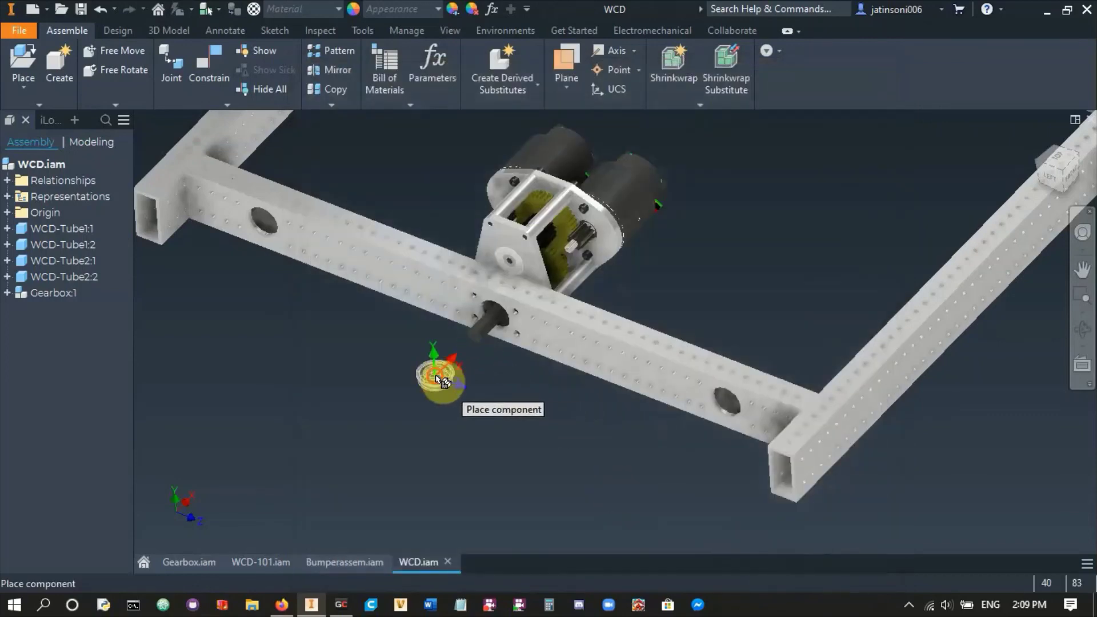
{"action": "left_click", "coordinate": [434, 374]}
{"action": "key", "text": "Escape"}
- Insert-constrain the hex flange bearing into the outer side of the tube's middle bearing hole with 0.000 in offset
{"action": "left_click", "coordinate": [212, 73]}
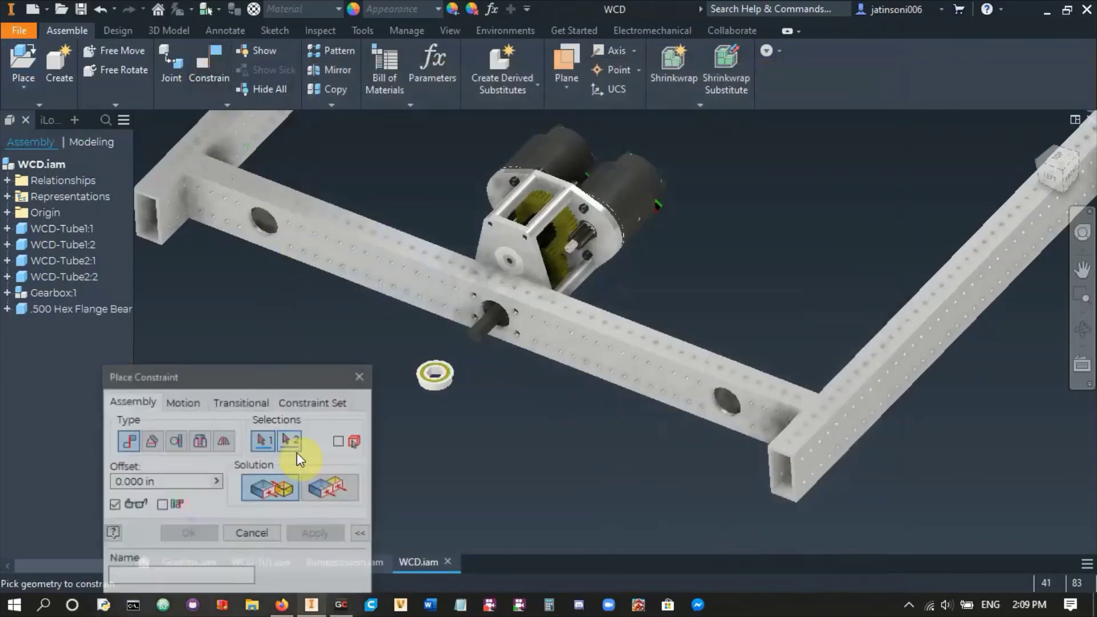
{"action": "middle_click_drag", "start_coordinate": [436, 475], "coordinate": [412, 416], "text": "shift"}
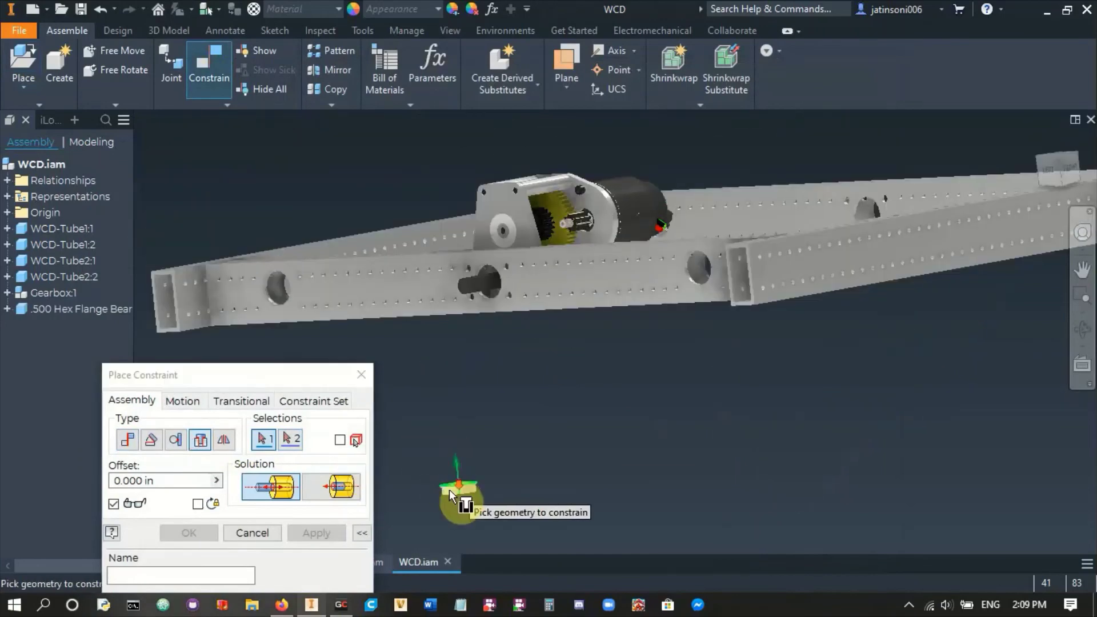
{"action": "scroll", "coordinate": [440, 493], "scroll_direction": "down", "scroll_amount": 6}
{"action": "scroll", "coordinate": [399, 474], "scroll_direction": "down", "scroll_amount": 2}
{"action": "left_click", "coordinate": [399, 474]}
{"action": "scroll", "coordinate": [400, 463], "scroll_direction": "up", "scroll_amount": 4}
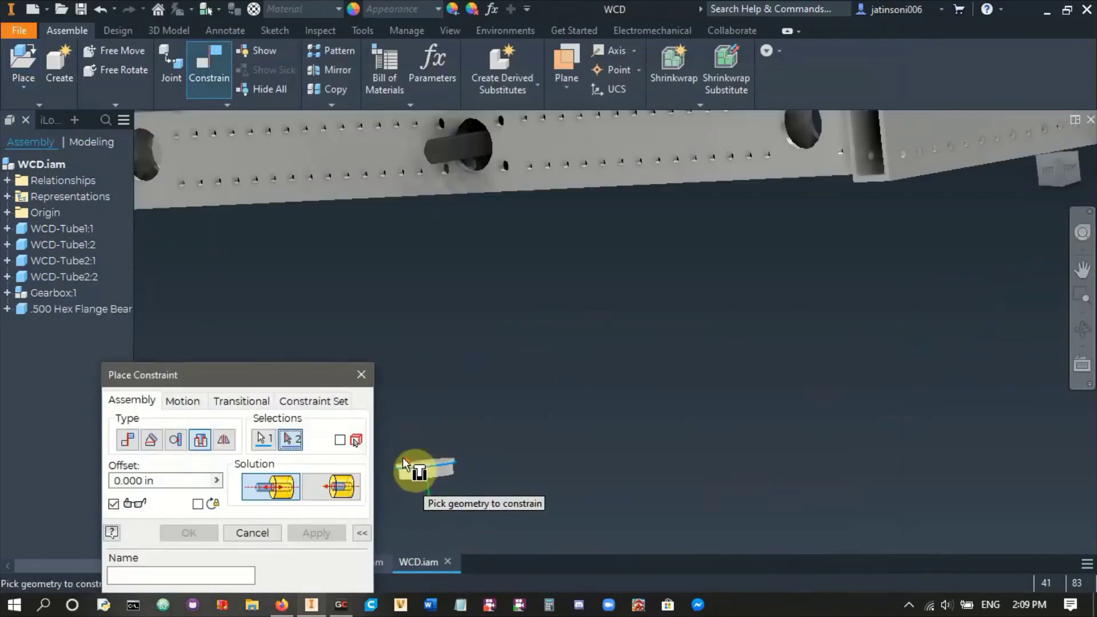
{"action": "scroll", "coordinate": [485, 205], "scroll_direction": "down", "scroll_amount": 2}
{"action": "scroll", "coordinate": [486, 220], "scroll_direction": "up", "scroll_amount": 2}
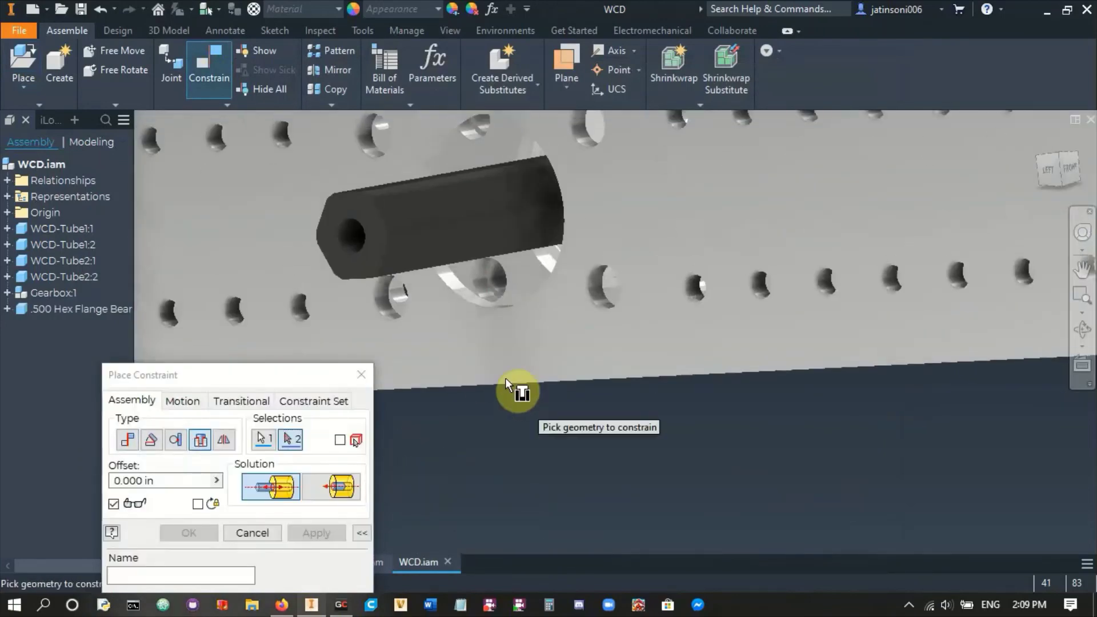
{"action": "left_click", "coordinate": [465, 298]}
{"action": "left_click", "coordinate": [321, 533]}
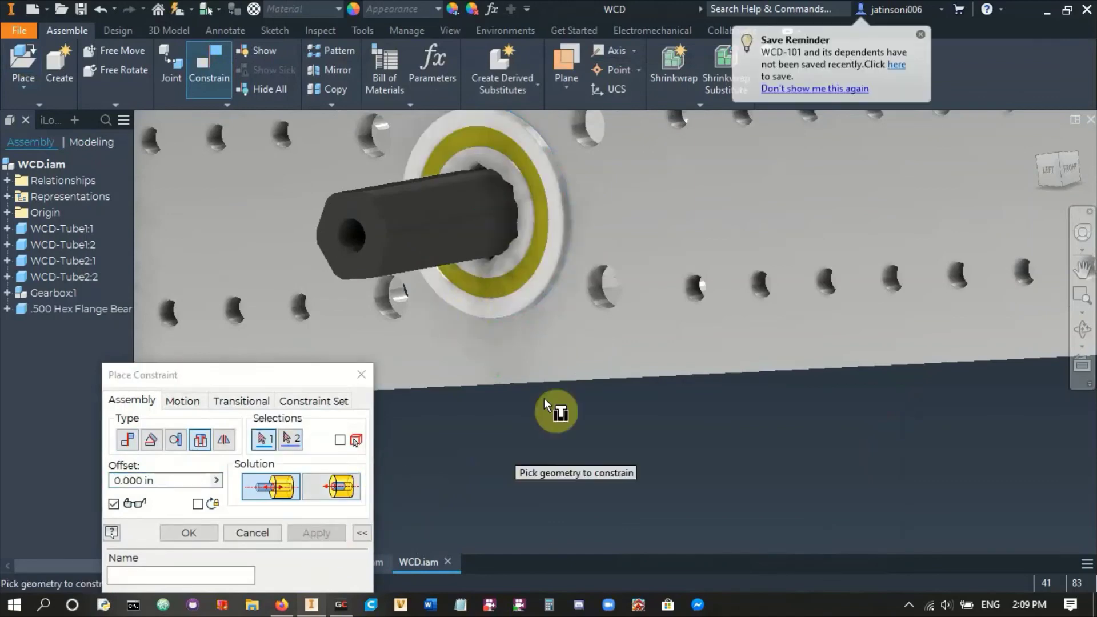
- Examine the hex flange bearing's seat in the tube and the protruding output shaft from several angles
{"action": "scroll", "coordinate": [560, 423], "scroll_direction": "up", "scroll_amount": 6}
{"action": "middle_click_drag", "start_coordinate": [565, 439], "coordinate": [507, 441], "text": "shift"}
{"action": "scroll", "coordinate": [462, 425], "scroll_direction": "down", "scroll_amount": 5}
{"action": "scroll", "coordinate": [462, 425], "scroll_direction": "up", "scroll_amount": 6}
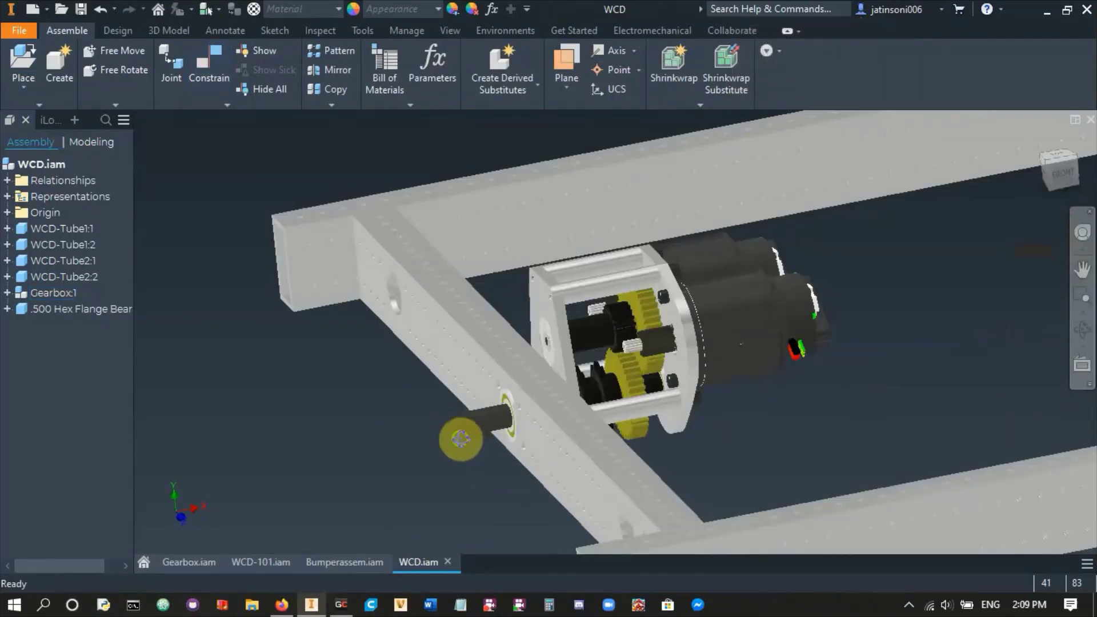
{"action": "middle_click_drag", "start_coordinate": [460, 439], "coordinate": [523, 437], "text": "shift"}
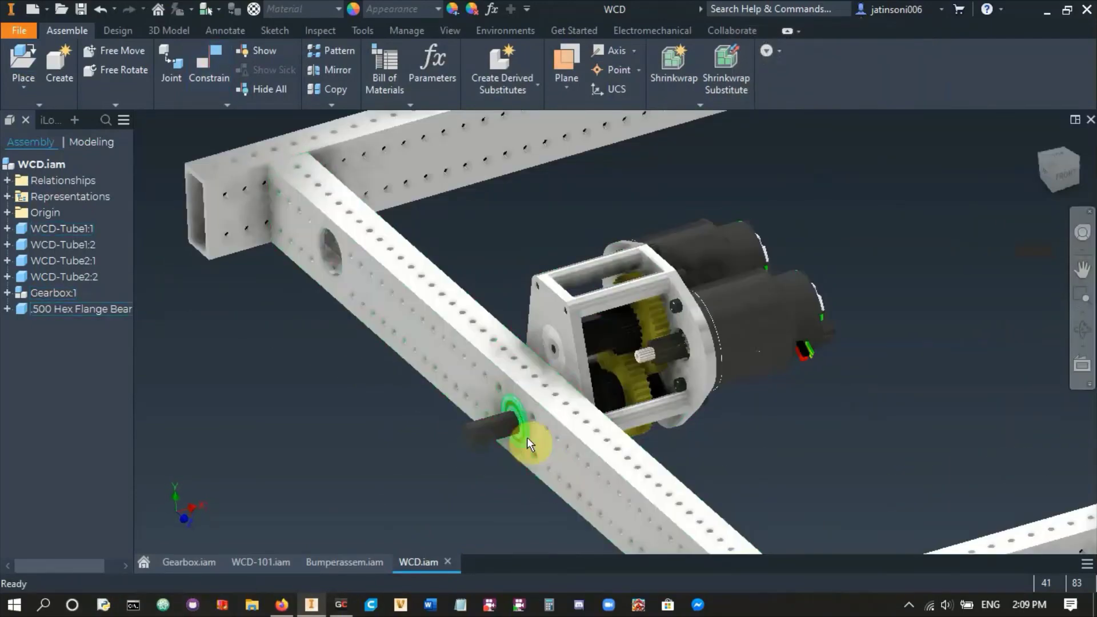
{"action": "scroll", "coordinate": [478, 447], "scroll_direction": "down", "scroll_amount": 3}
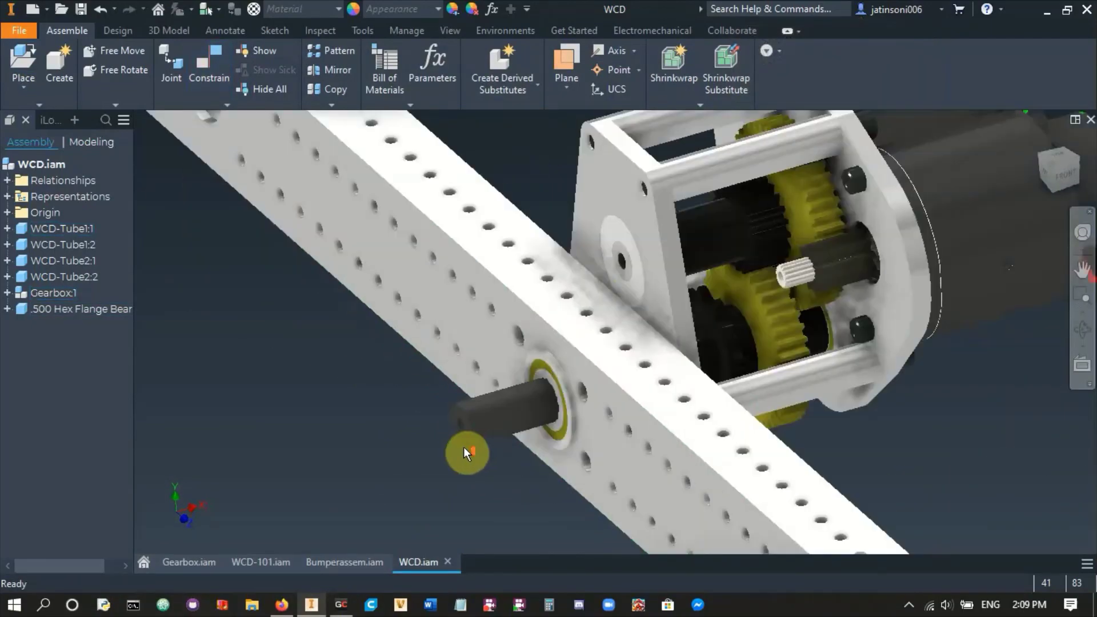
{"action": "scroll", "coordinate": [463, 448], "scroll_direction": "up", "scroll_amount": 5}
{"action": "middle_click_drag", "start_coordinate": [461, 452], "coordinate": [449, 364]}
{"action": "scroll", "coordinate": [459, 342], "scroll_direction": "down", "scroll_amount": 4}
{"action": "scroll", "coordinate": [469, 349], "scroll_direction": "up", "scroll_amount": 2}
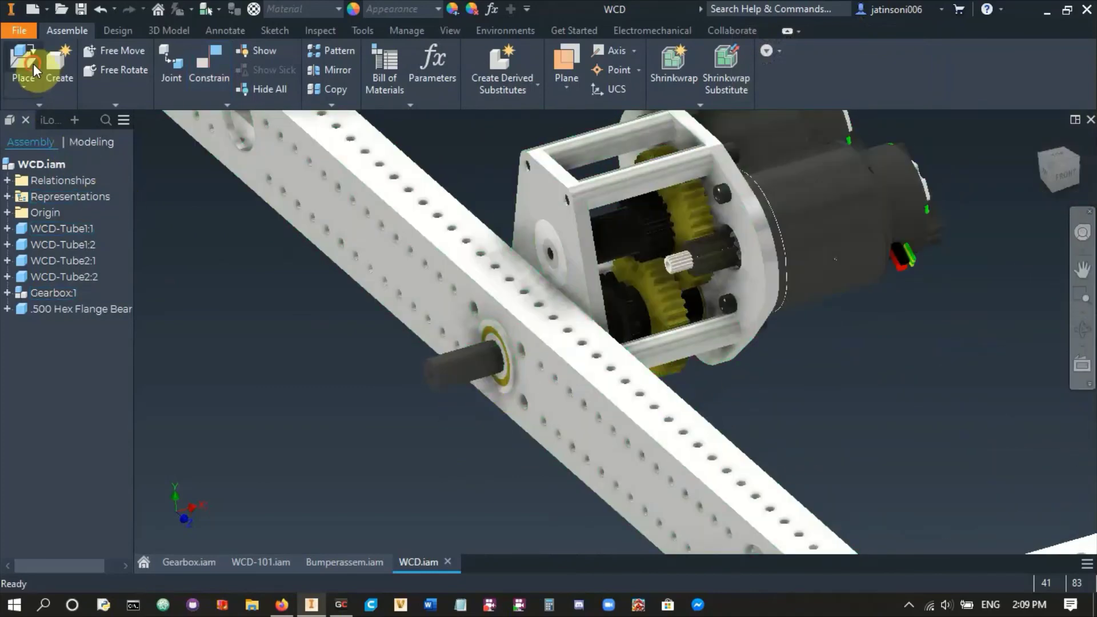
{"action": "left_click", "coordinate": [33, 63]}
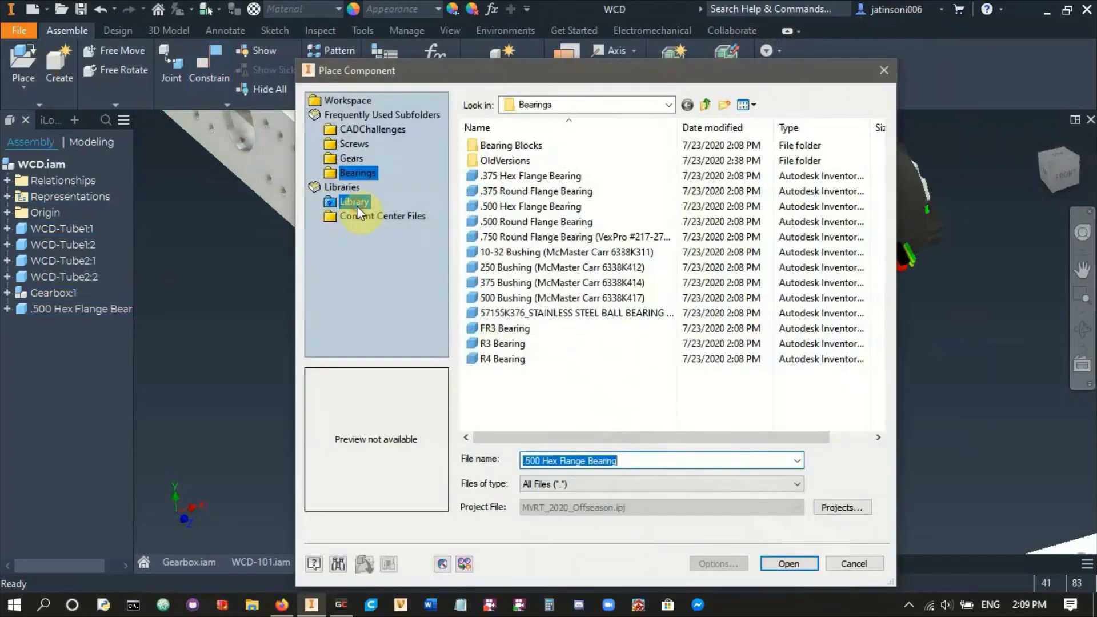
{"action": "left_click", "coordinate": [356, 203]}
{"action": "double_click", "coordinate": [488, 191]}
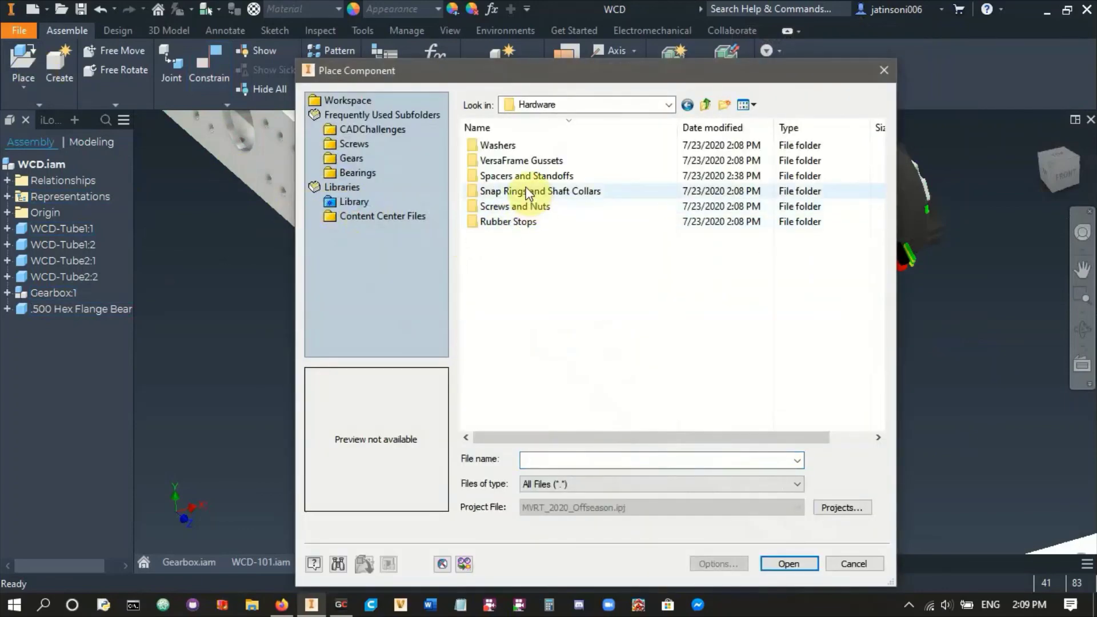
{"action": "double_click", "coordinate": [520, 206]}
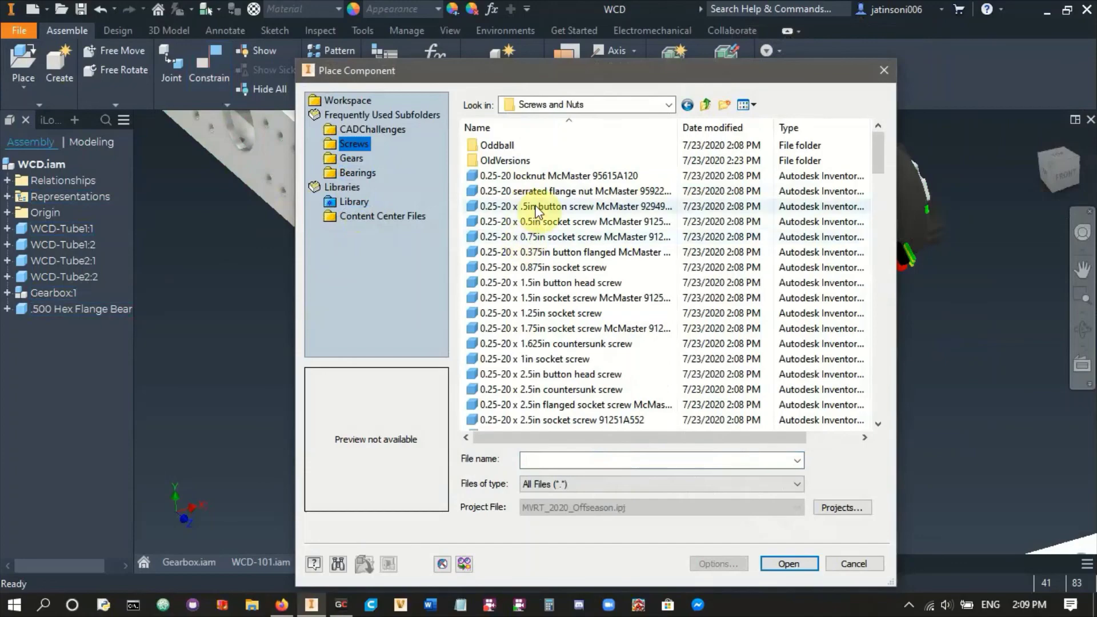
{"action": "left_click_drag", "start_coordinate": [612, 81], "coordinate": [311, 65]}
{"action": "left_click", "coordinate": [550, 542]}
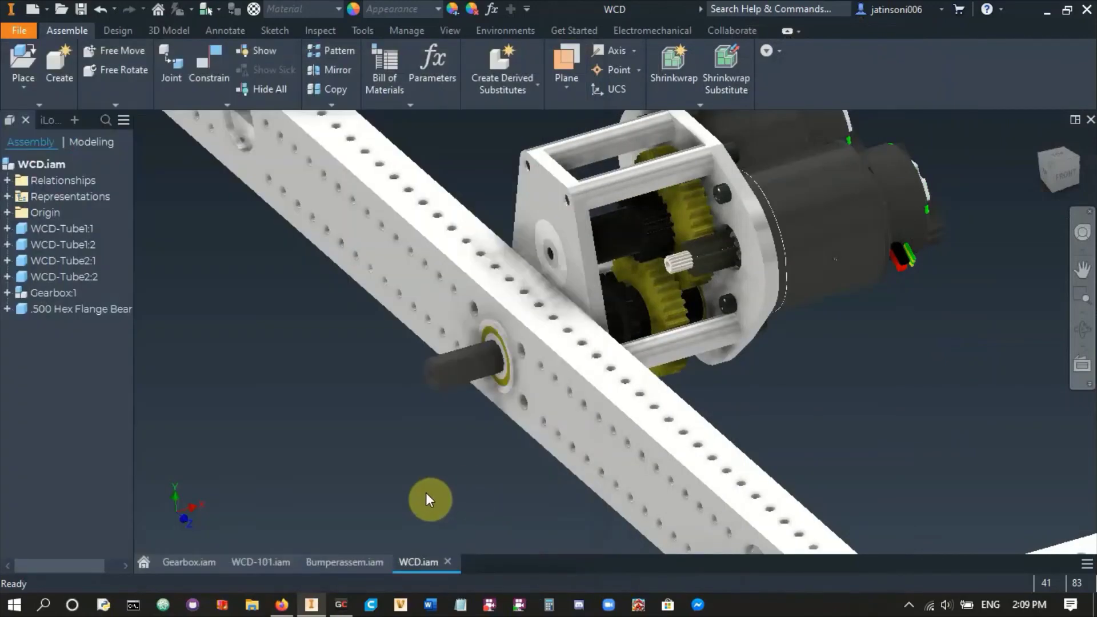
- Measure the distance between the tube's outer face and the inner face of the gearbox's mounting plate
{"action": "left_click", "coordinate": [368, 30]}
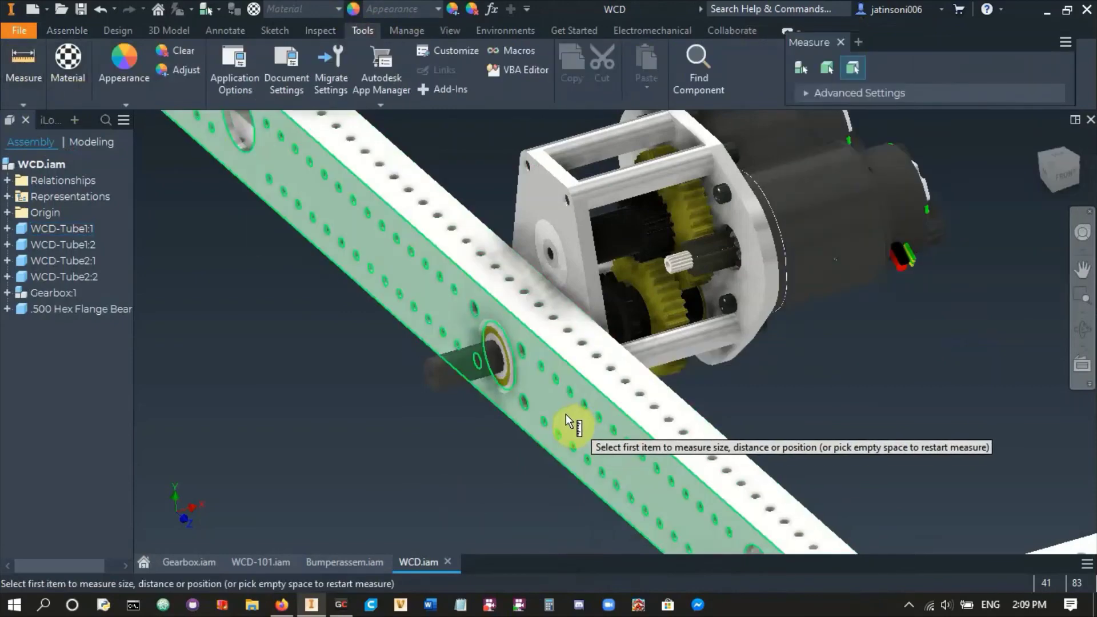
{"action": "left_click", "coordinate": [563, 413]}
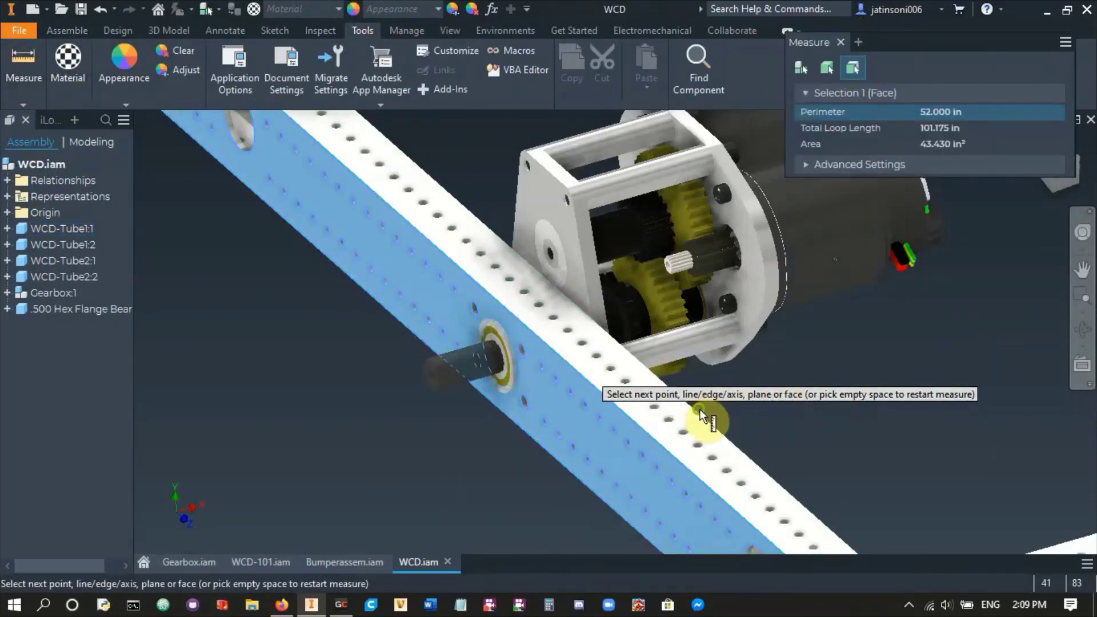
{"action": "middle_click_drag", "start_coordinate": [700, 409], "coordinate": [625, 379], "text": "shift"}
{"action": "left_click", "coordinate": [563, 325]}
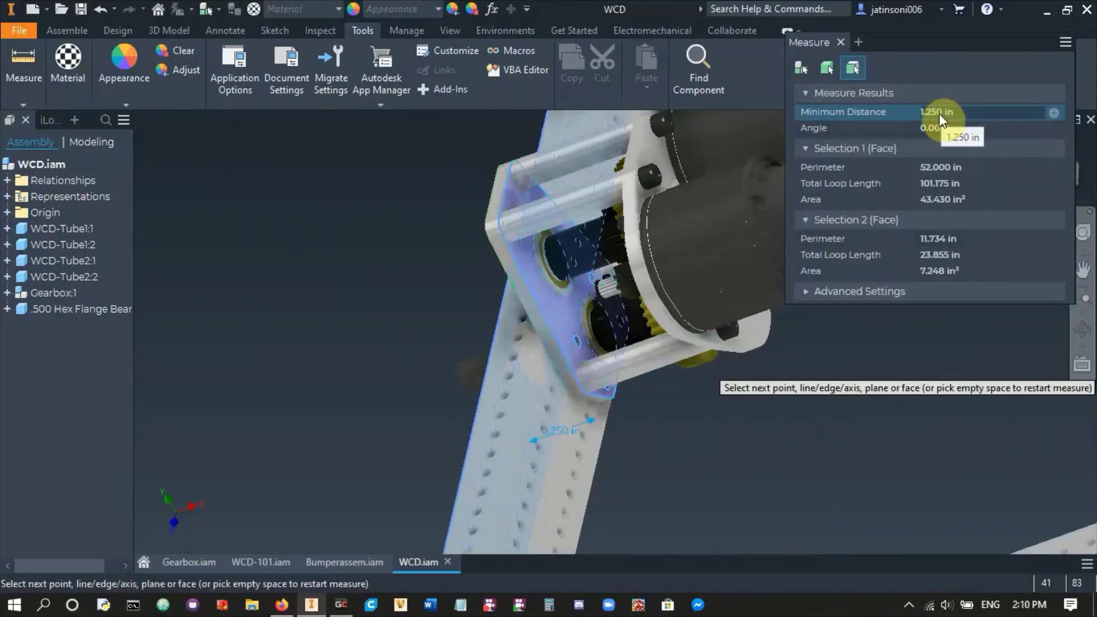
{"action": "key", "text": "Escape"}
{"action": "middle_click_drag", "start_coordinate": [754, 338], "coordinate": [760, 417], "text": "shift"}
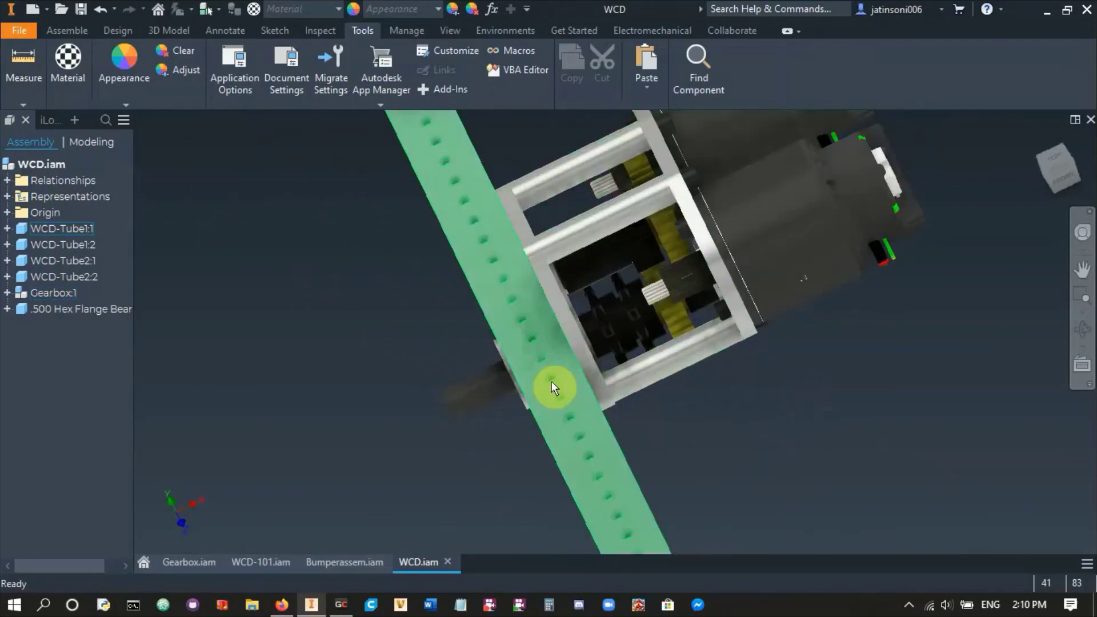
{"action": "middle_click_drag", "start_coordinate": [670, 372], "coordinate": [543, 308], "text": "shift"}
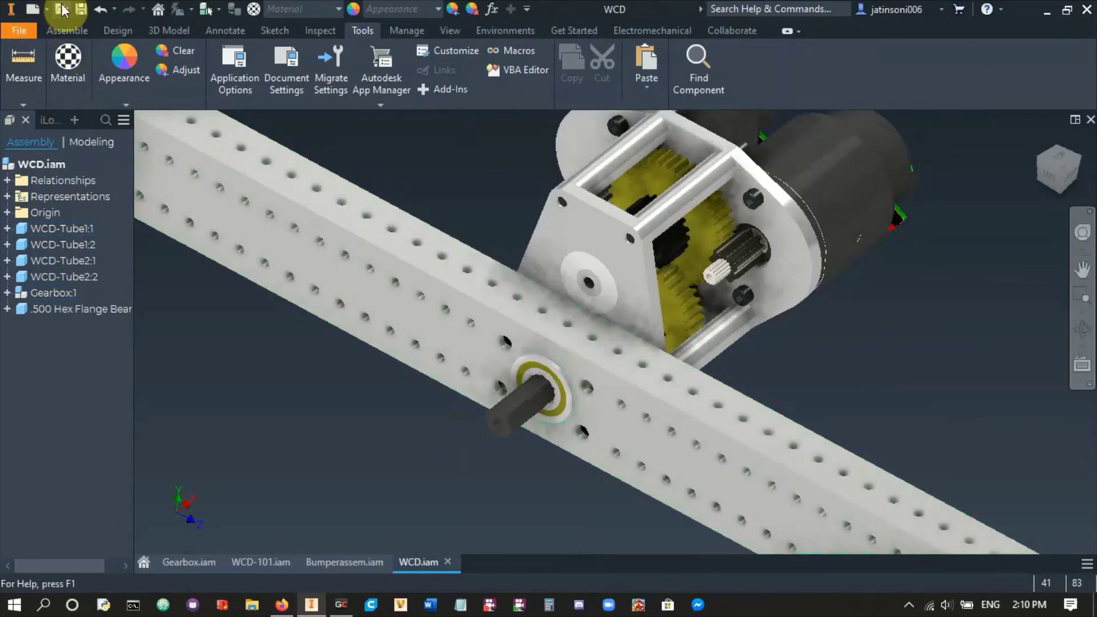
- Place four 0.25-20 x 1.25in socket screws from the library's Hardware Screws and Nuts folder in front of the tube
{"action": "left_click", "coordinate": [50, 34]}
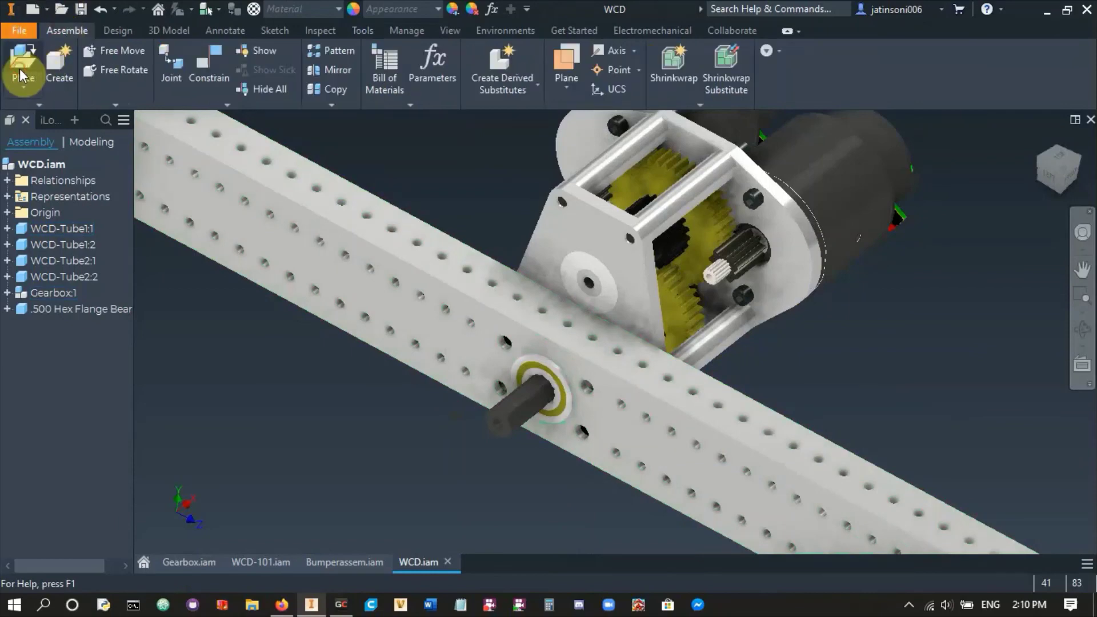
{"action": "left_click", "coordinate": [19, 68]}
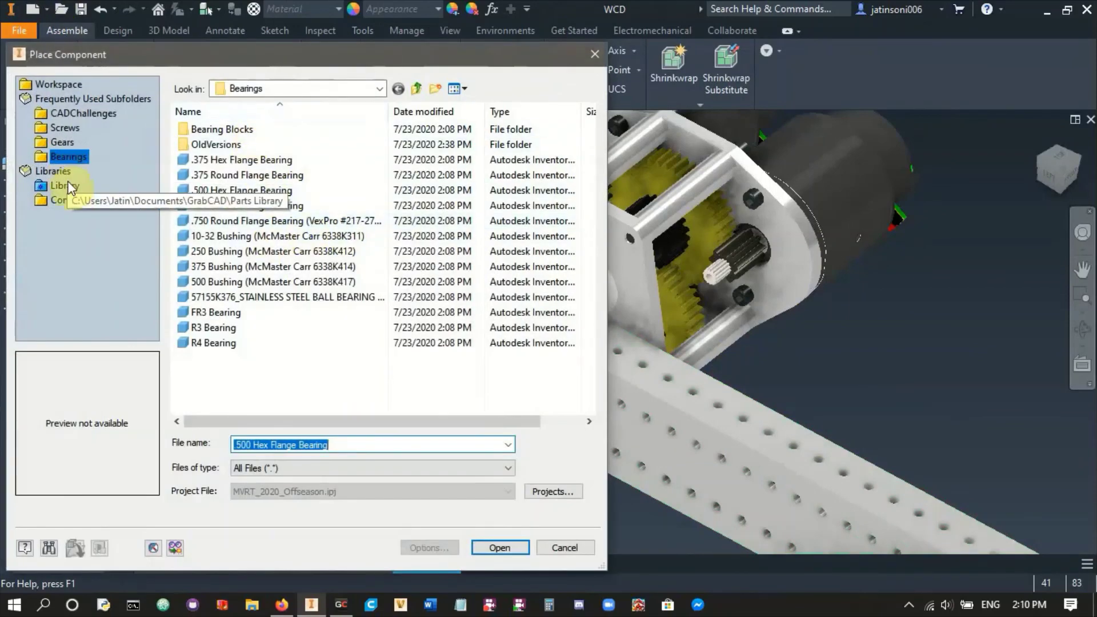
{"action": "left_click", "coordinate": [68, 184]}
{"action": "double_click", "coordinate": [224, 179]}
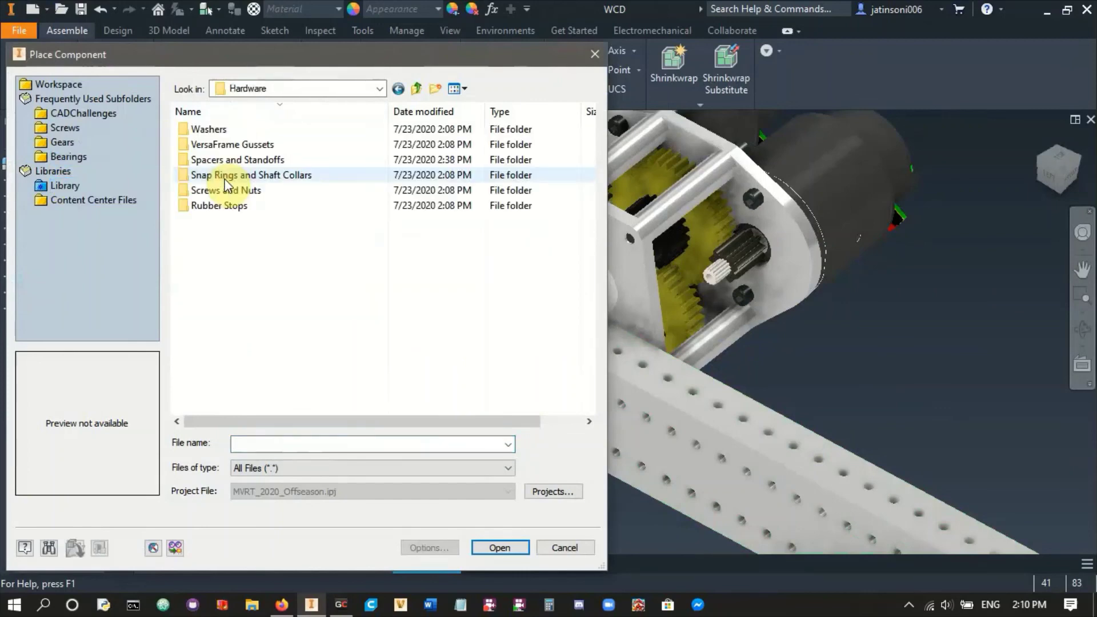
{"action": "double_click", "coordinate": [224, 191]}
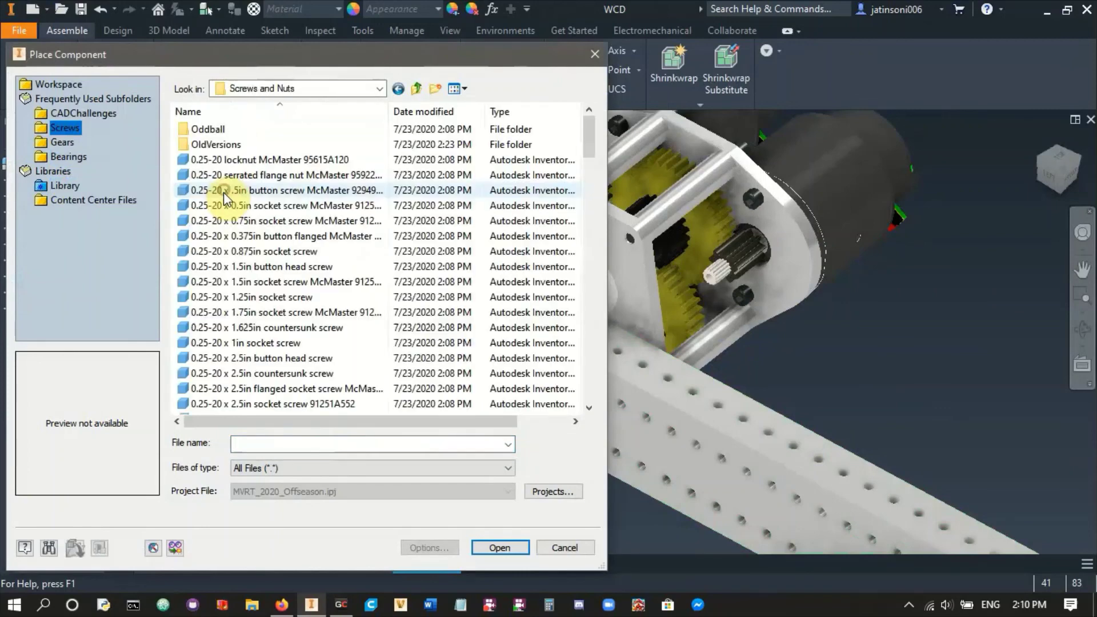
{"action": "left_click", "coordinate": [257, 296]}
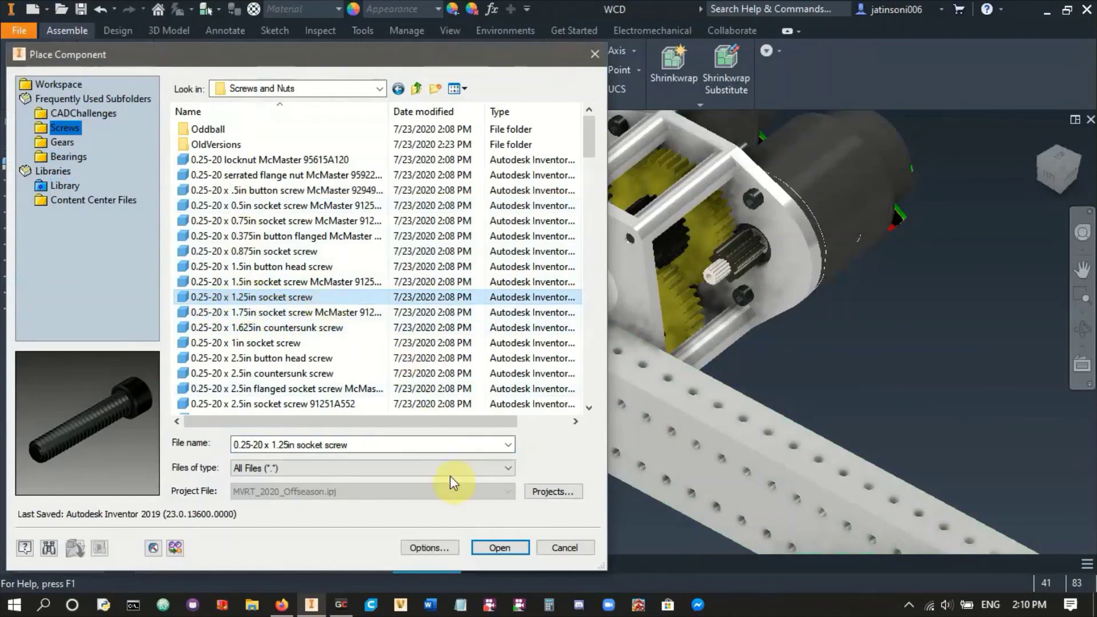
{"action": "left_click", "coordinate": [505, 555]}
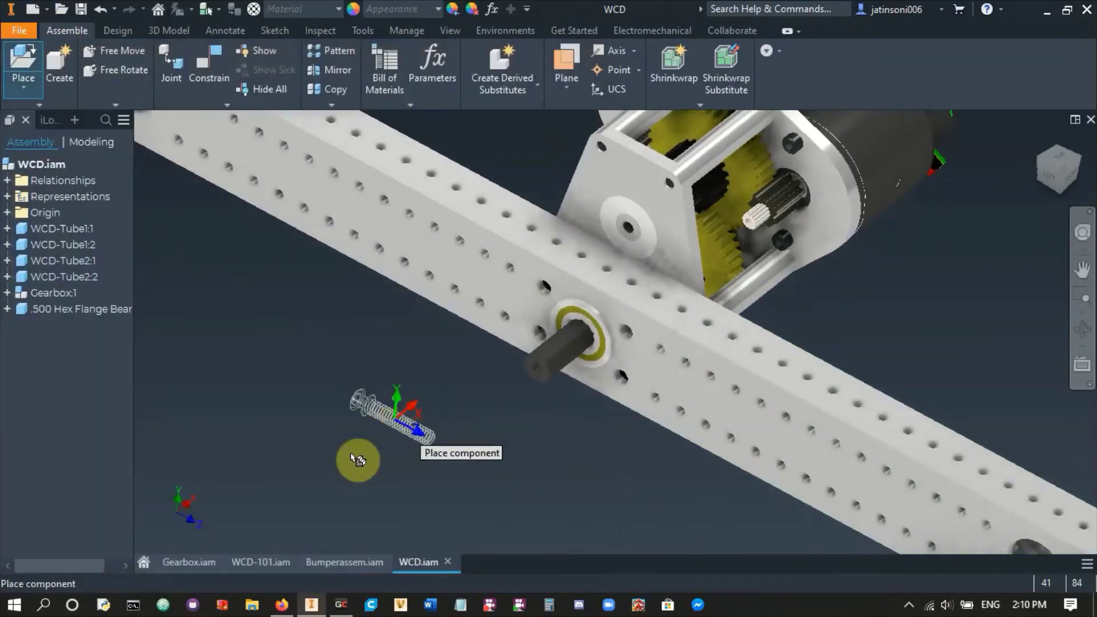
{"action": "left_click", "coordinate": [365, 394]}
{"action": "left_click", "coordinate": [391, 347]}
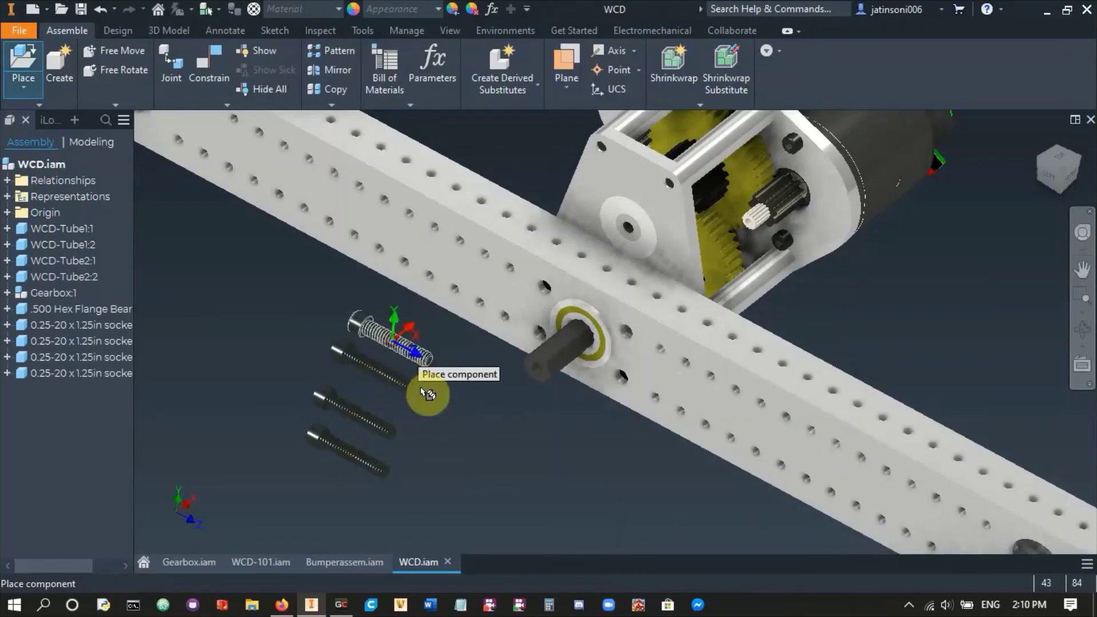
{"action": "left_click", "coordinate": [407, 325]}
{"action": "key", "text": "Escape"}
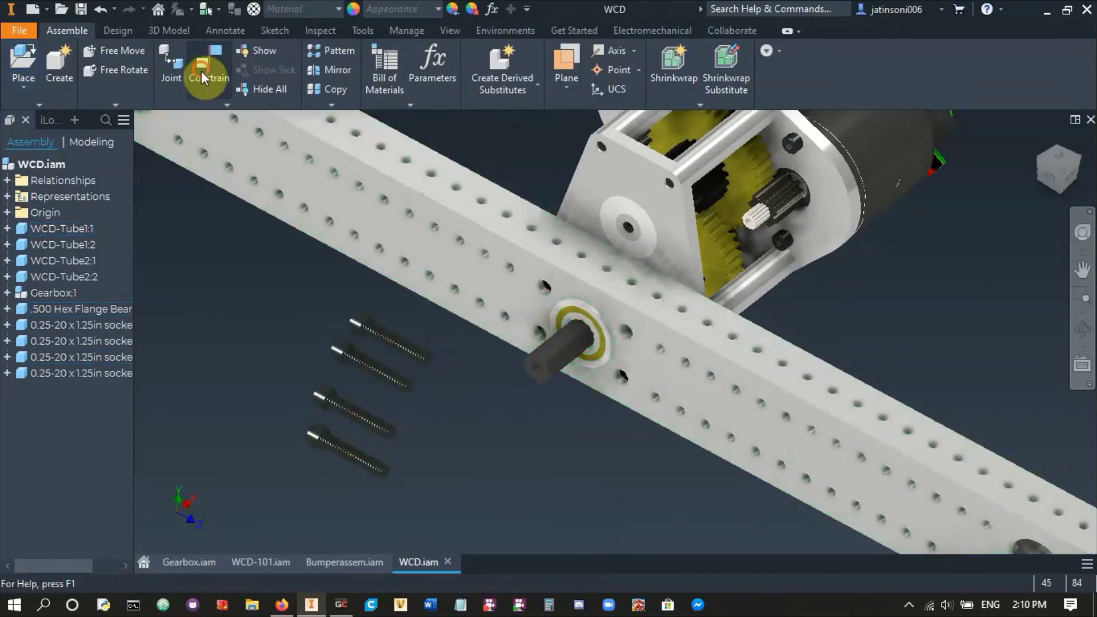
- Insert-constrain the first socket screw's head into the lower-left mounting hole beside the flange bearing with 0.000 in offset
{"action": "left_click", "coordinate": [202, 69]}
{"action": "left_click", "coordinate": [200, 440]}
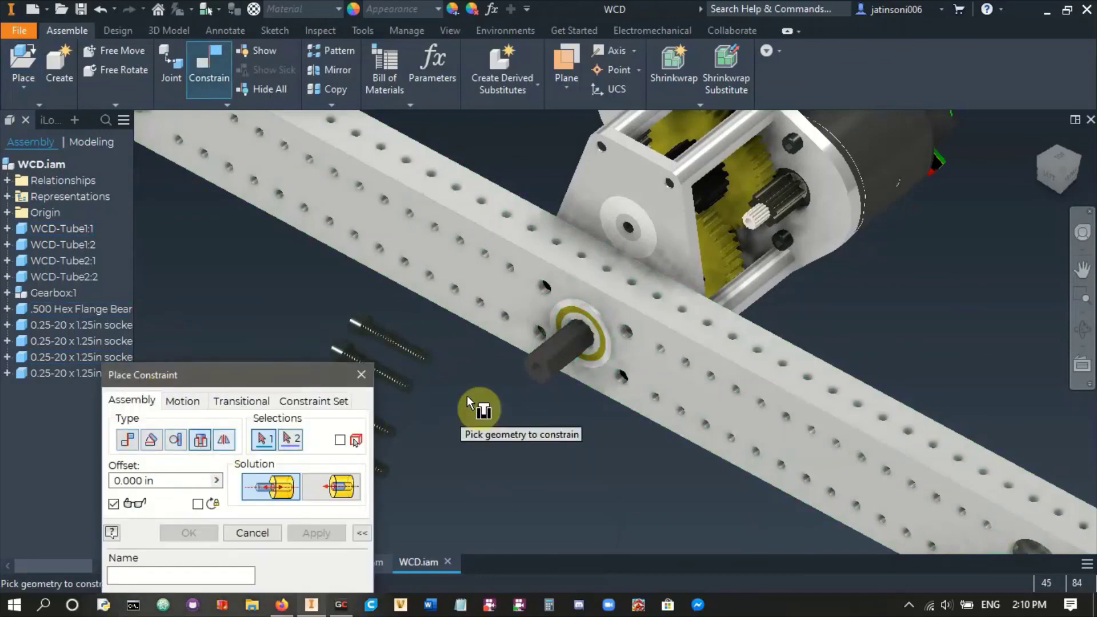
{"action": "scroll", "coordinate": [565, 426], "scroll_direction": "up", "scroll_amount": 10}
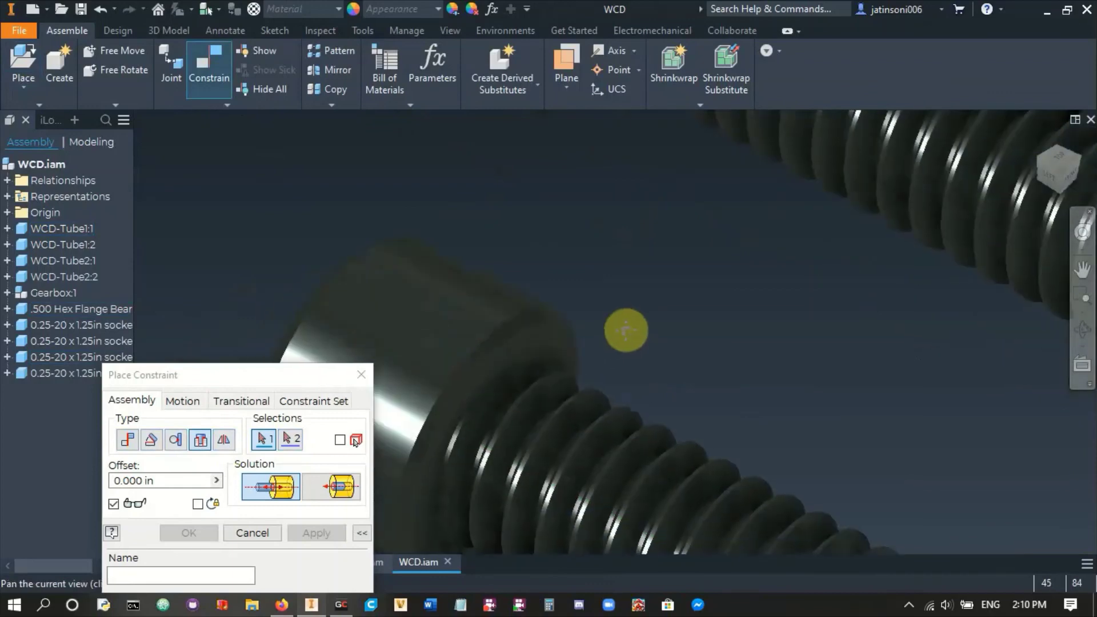
{"action": "left_click", "coordinate": [574, 338]}
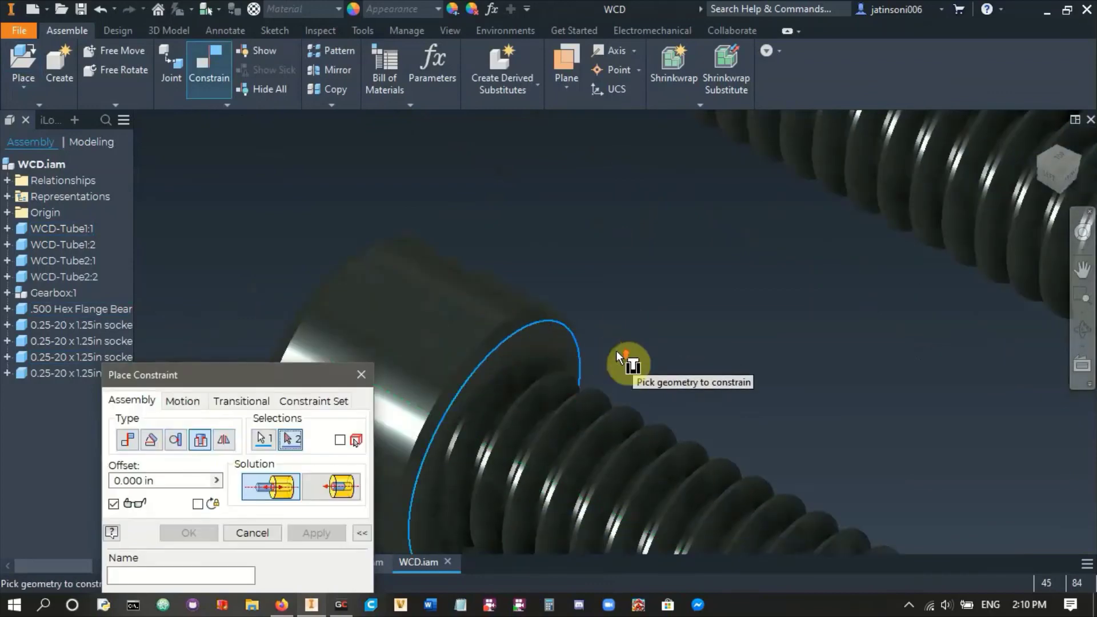
{"action": "scroll", "coordinate": [617, 351], "scroll_direction": "down", "scroll_amount": 5}
{"action": "scroll", "coordinate": [779, 307], "scroll_direction": "up", "scroll_amount": 8}
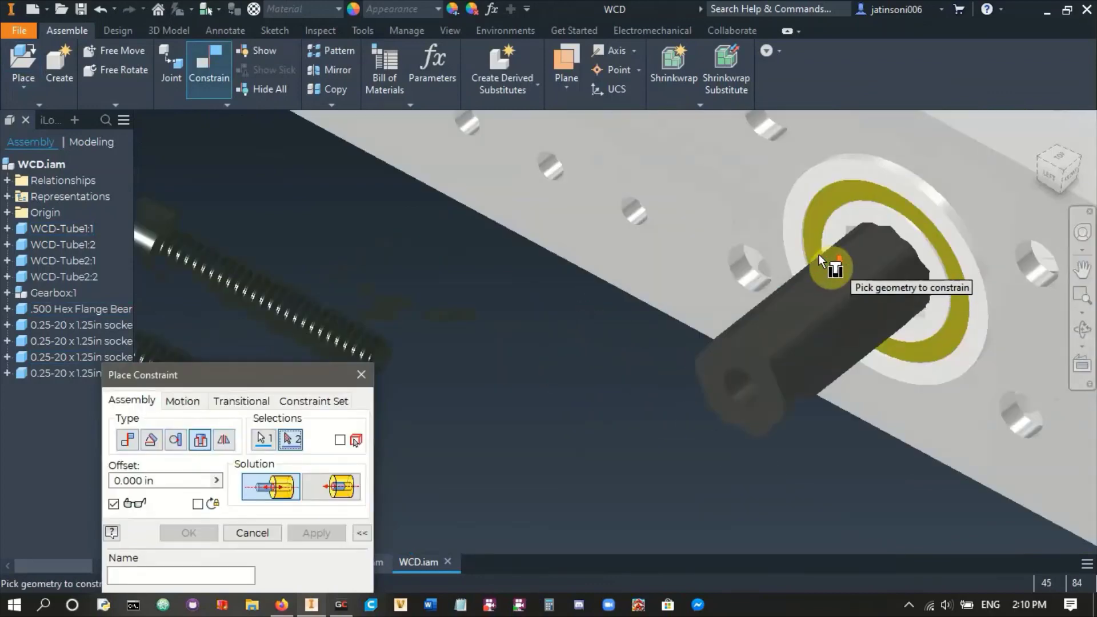
{"action": "left_click", "coordinate": [765, 266]}
{"action": "key", "text": "Return"}
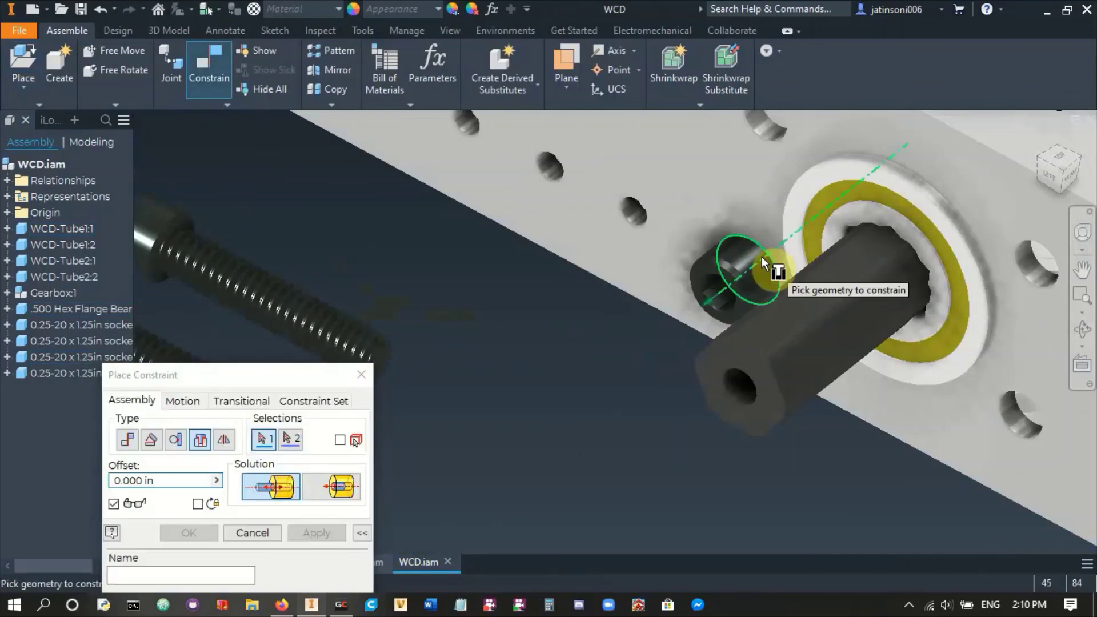
- Insert-constrain a second socket screw into the upper-left mounting hole beside the flange bearing with 0.000 in offset
{"action": "left_click", "coordinate": [759, 138]}
{"action": "scroll", "coordinate": [578, 264], "scroll_direction": "down", "scroll_amount": 5}
{"action": "middle_click_drag", "start_coordinate": [657, 261], "coordinate": [677, 259]}
{"action": "scroll", "coordinate": [551, 311], "scroll_direction": "down", "scroll_amount": 3}
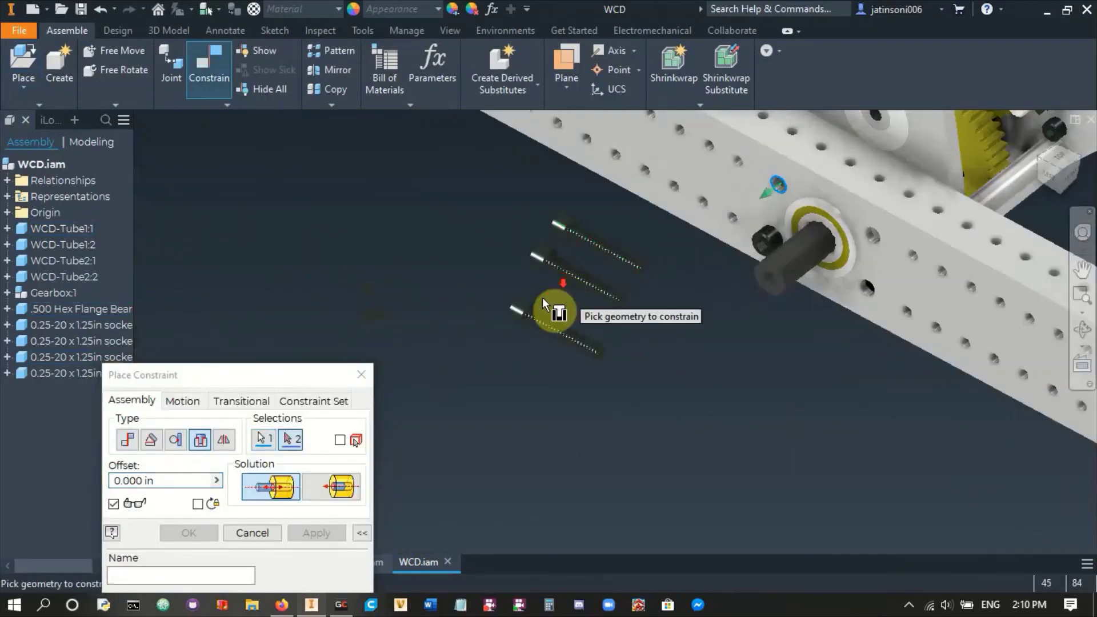
{"action": "scroll", "coordinate": [478, 372], "scroll_direction": "up", "scroll_amount": 10}
{"action": "left_click", "coordinate": [516, 310]}
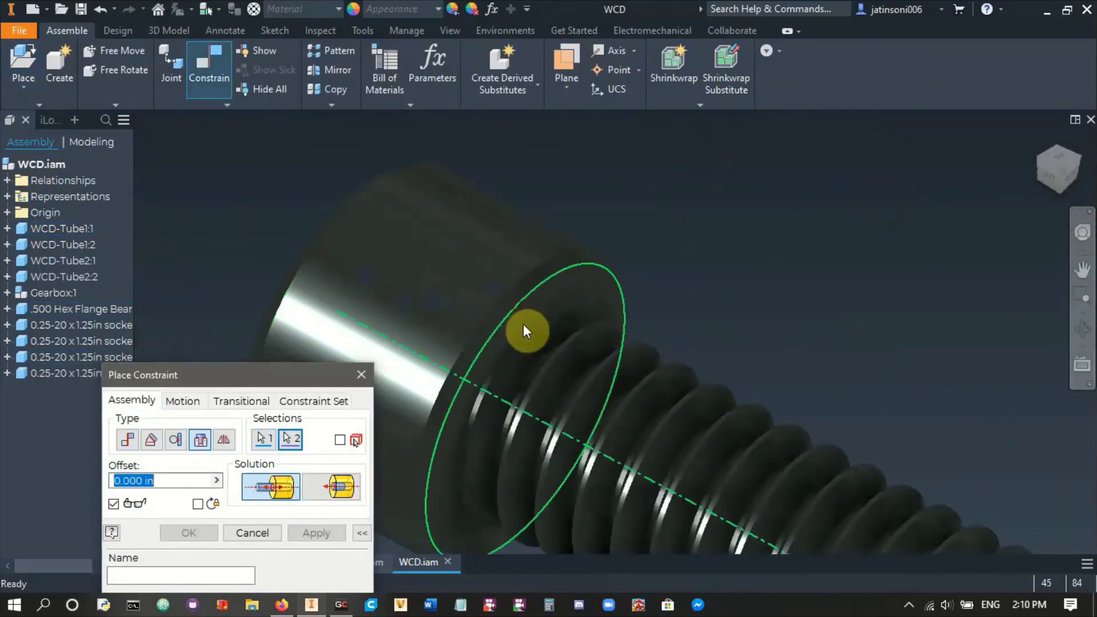
{"action": "key", "text": "Return"}
- Insert-constrain a third socket screw into the lower-right mounting hole beside the flange bearing with 0.000 in offset
{"action": "scroll", "coordinate": [524, 325], "scroll_direction": "down", "scroll_amount": 8}
{"action": "middle_click_drag", "start_coordinate": [559, 337], "coordinate": [531, 466]}
{"action": "scroll", "coordinate": [568, 350], "scroll_direction": "up", "scroll_amount": 5}
{"action": "scroll", "coordinate": [569, 343], "scroll_direction": "up", "scroll_amount": 5}
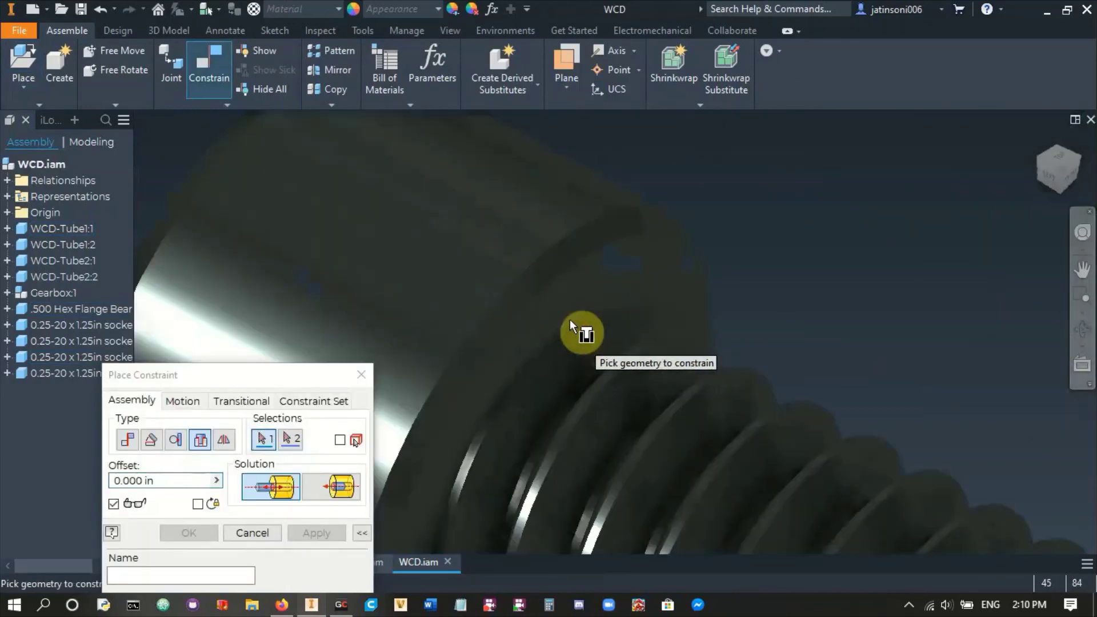
{"action": "left_click", "coordinate": [572, 268]}
{"action": "scroll", "coordinate": [571, 278], "scroll_direction": "down", "scroll_amount": 5}
{"action": "scroll", "coordinate": [657, 294], "scroll_direction": "down", "scroll_amount": 5}
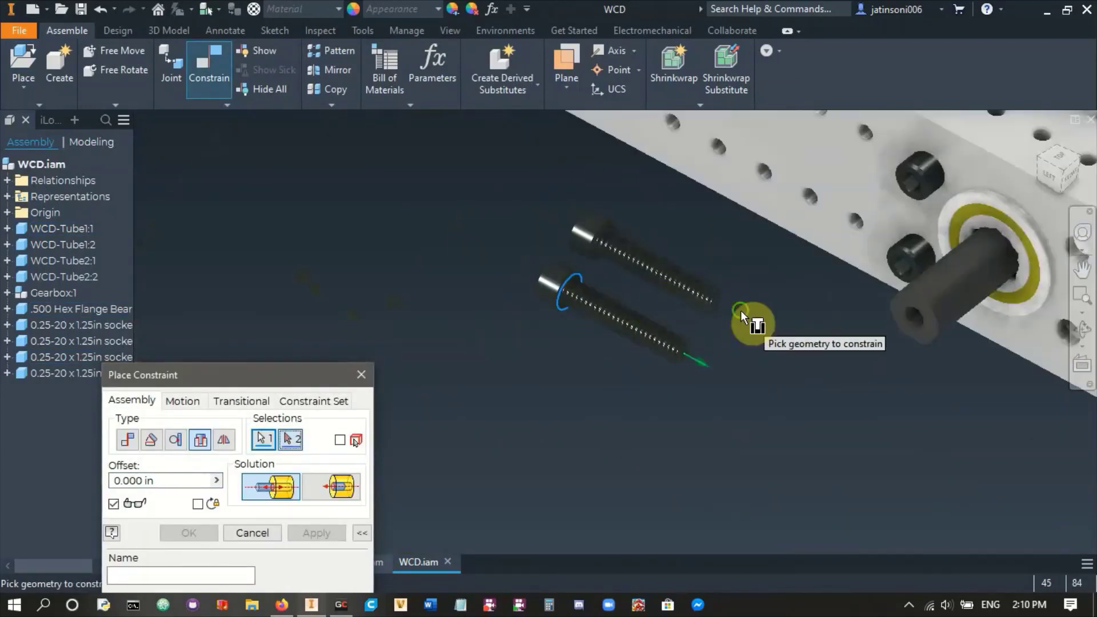
{"action": "scroll", "coordinate": [948, 360], "scroll_direction": "up", "scroll_amount": 8}
{"action": "left_click", "coordinate": [886, 324]}
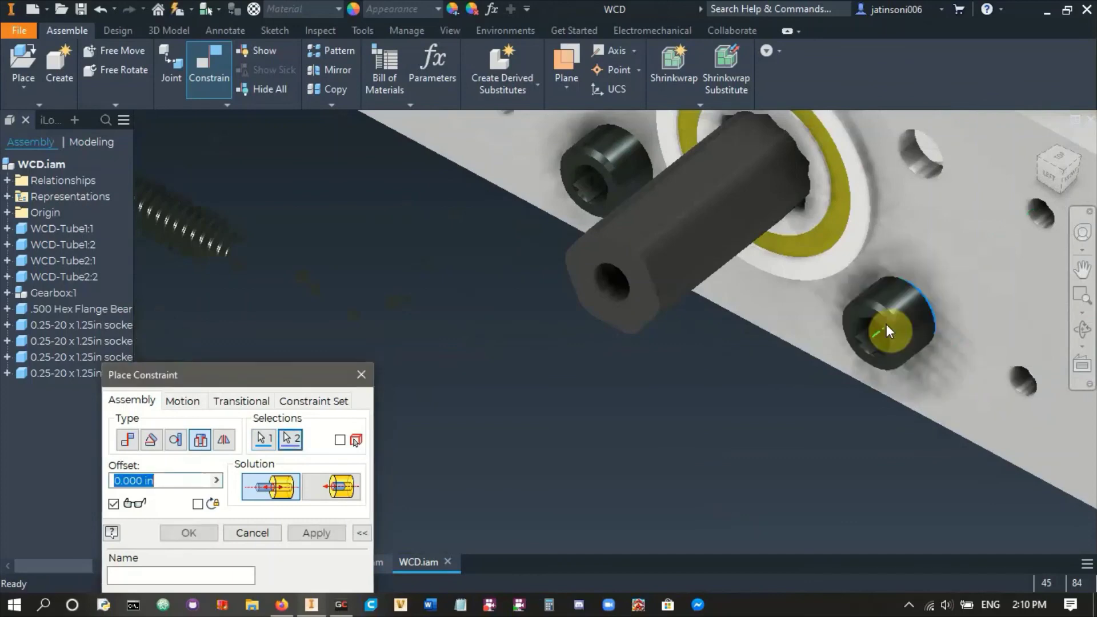
{"action": "key", "text": "Return"}
- Insert-constrain the last socket screw into the upper-right mounting hole beside the flange bearing with 0.000 in offset
{"action": "left_click", "coordinate": [920, 172]}
{"action": "scroll", "coordinate": [745, 271], "scroll_direction": "down", "scroll_amount": 5}
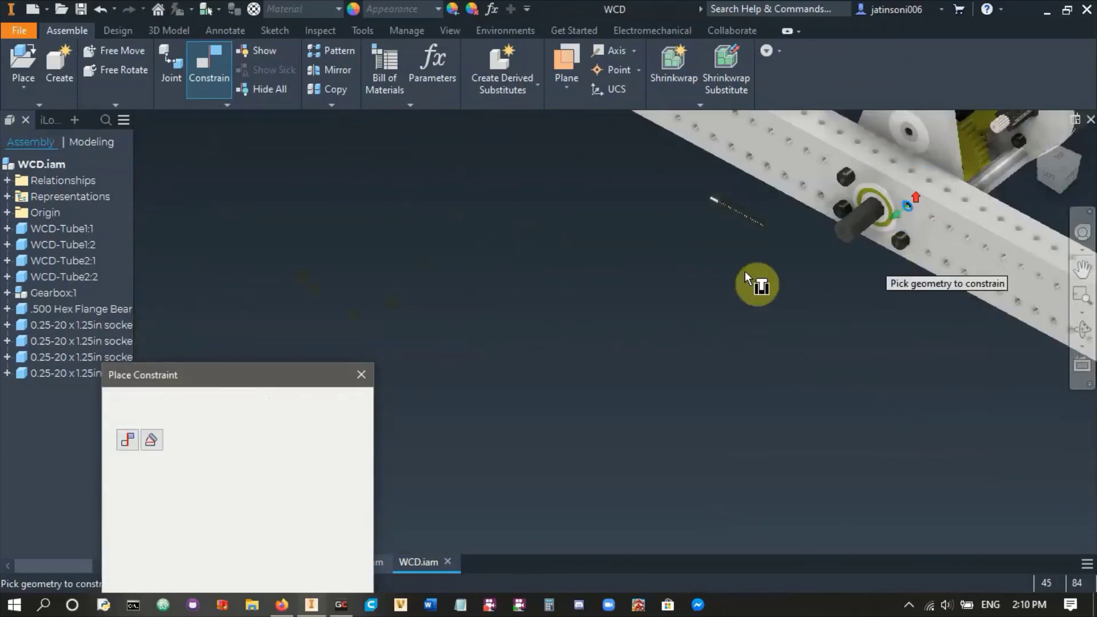
{"action": "scroll", "coordinate": [724, 197], "scroll_direction": "up", "scroll_amount": 8}
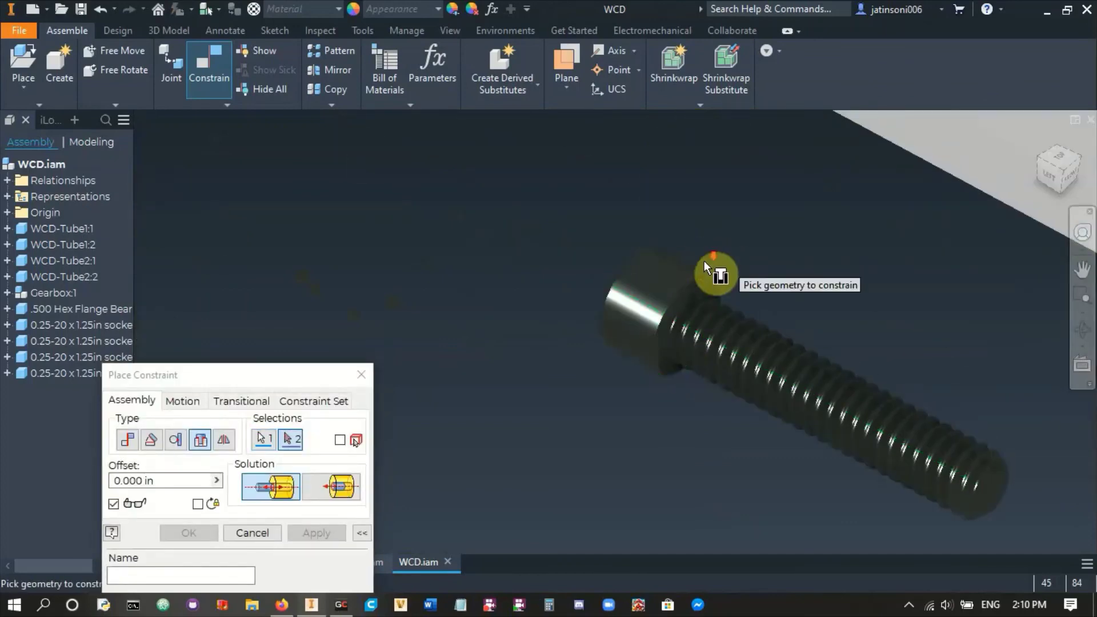
{"action": "scroll", "coordinate": [704, 260], "scroll_direction": "up", "scroll_amount": 8}
{"action": "left_click", "coordinate": [718, 306]}
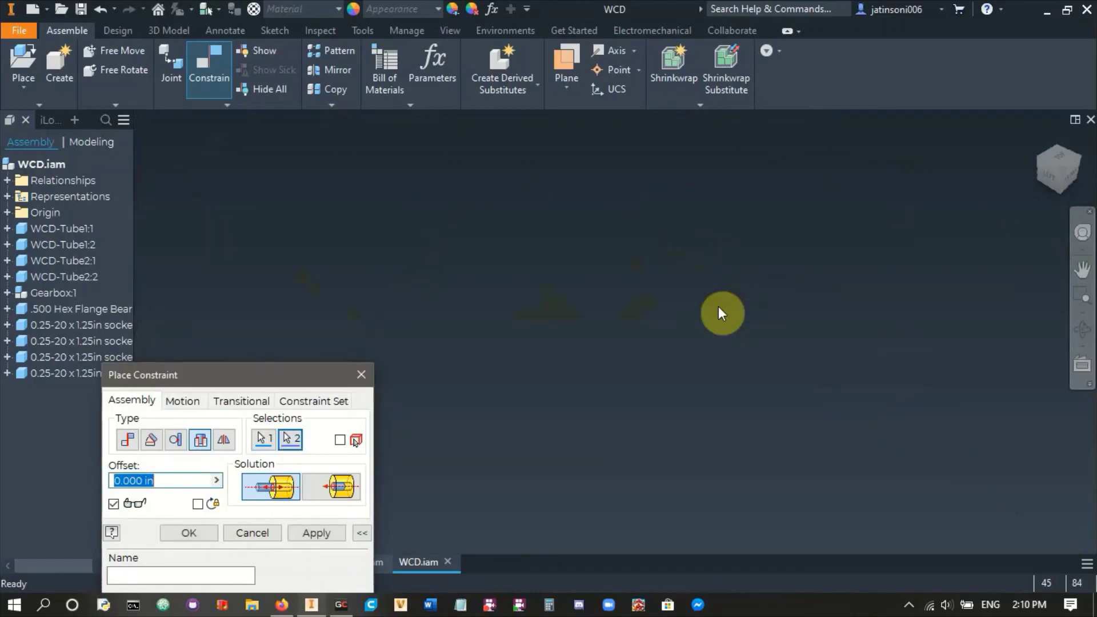
{"action": "key", "text": "Return"}
{"action": "scroll", "coordinate": [718, 307], "scroll_direction": "down", "scroll_amount": 10}
{"action": "key", "text": "Escape"}
{"action": "scroll", "coordinate": [634, 387], "scroll_direction": "down", "scroll_amount": 5}
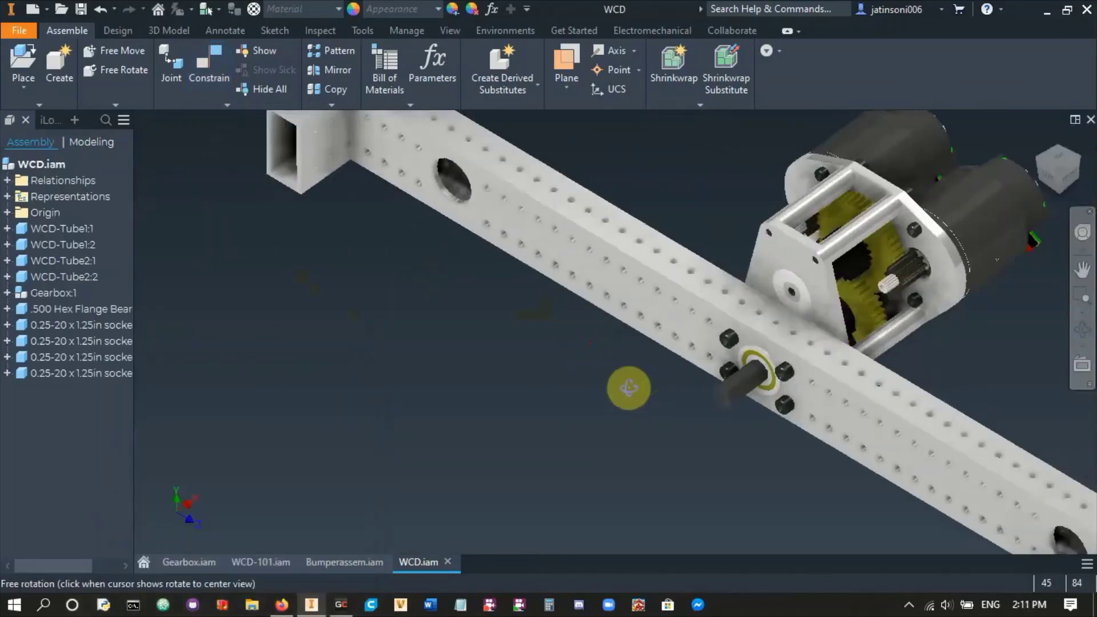
{"action": "middle_click_drag", "start_coordinate": [629, 387], "coordinate": [593, 385], "text": "shift"}
{"action": "scroll", "coordinate": [773, 407], "scroll_direction": "up", "scroll_amount": 10}
{"action": "middle_click_drag", "start_coordinate": [669, 469], "coordinate": [609, 352], "text": "shift"}
{"action": "middle_click_drag", "start_coordinate": [587, 396], "coordinate": [151, 203], "text": "shift"}
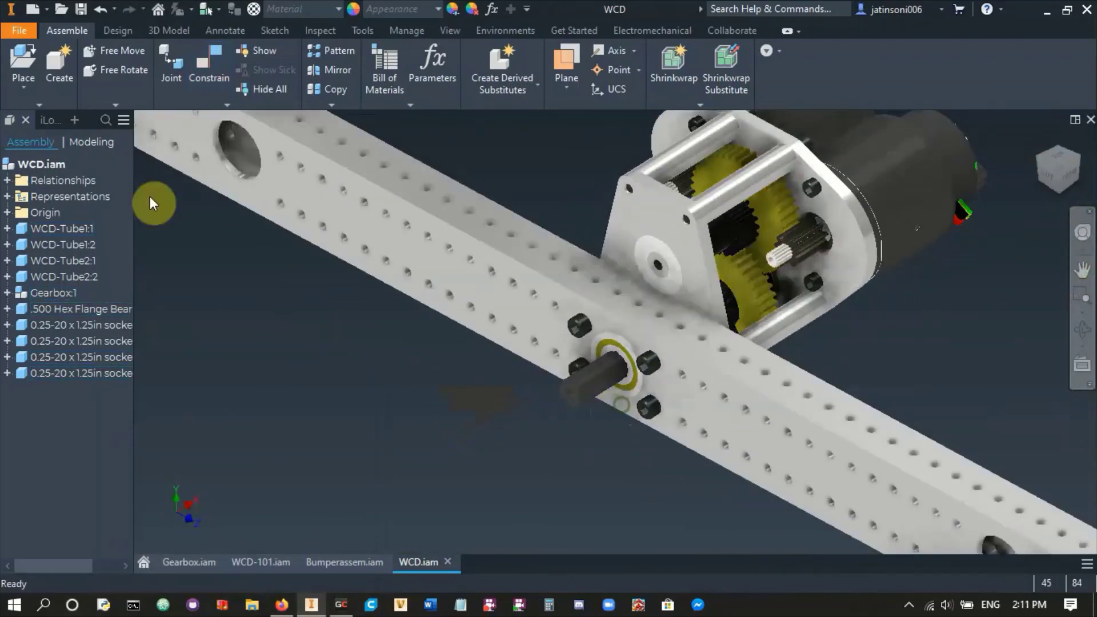
- Place a hex spacer from the library's Hardware Spacers and Standoffs folder in front of the tube
{"action": "left_click", "coordinate": [25, 64]}
{"action": "left_click", "coordinate": [69, 189]}
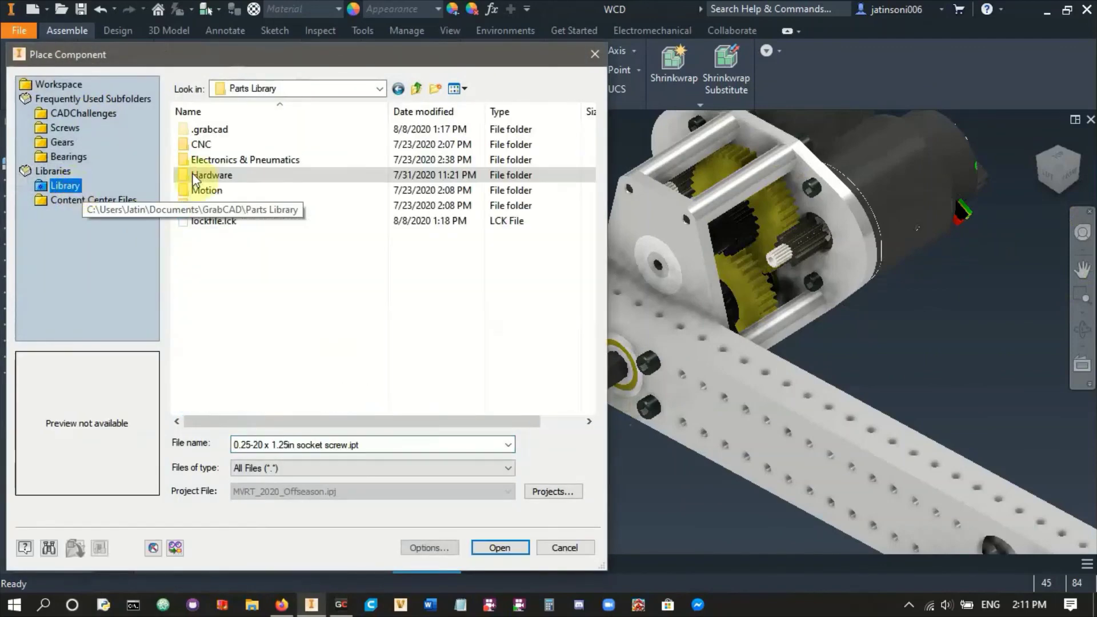
{"action": "double_click", "coordinate": [217, 175]}
{"action": "left_click", "coordinate": [226, 165]}
{"action": "double_click", "coordinate": [226, 162]}
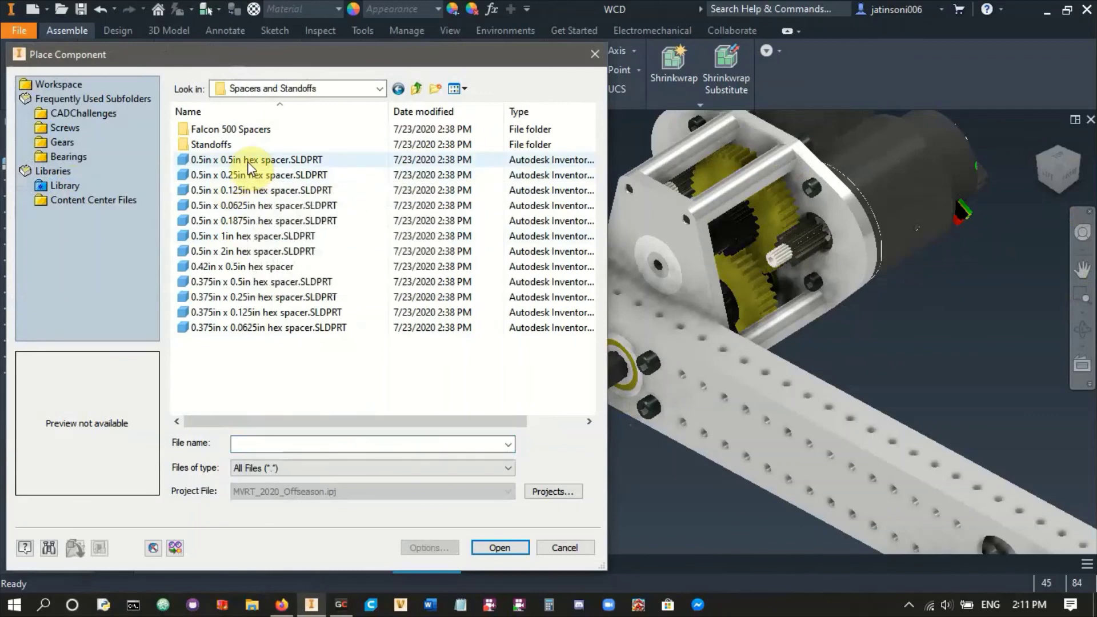
{"action": "left_click", "coordinate": [497, 543]}
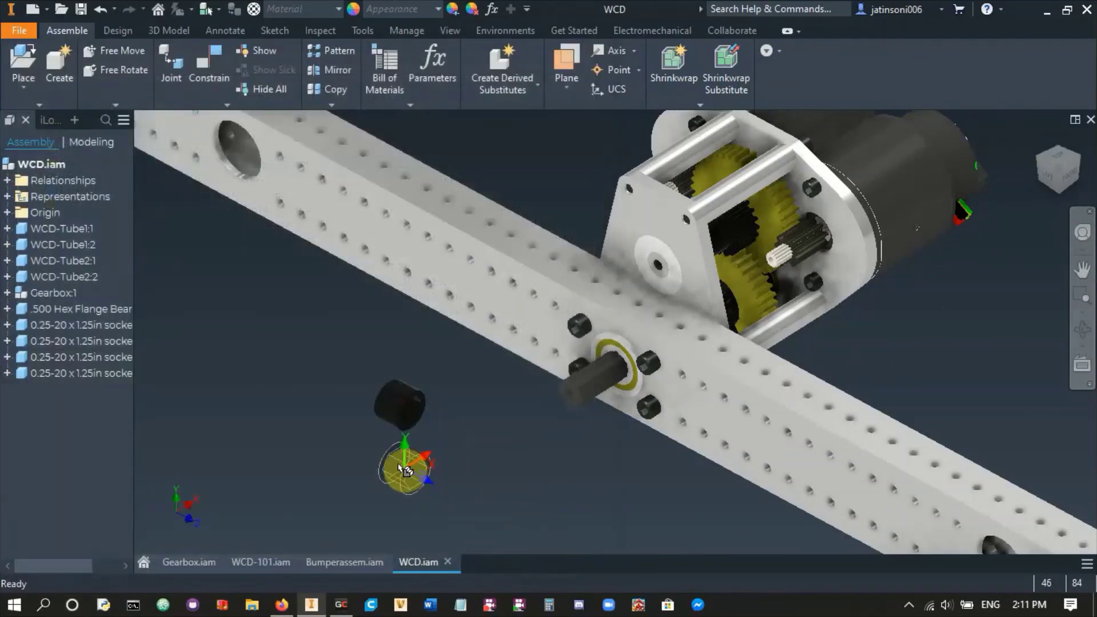
- Insert-constrain the 0.5in x 0.5in hex spacer over the hex shaft against the flange bearing's inner ring with 0.000 in offset
{"action": "left_click", "coordinate": [400, 462]}
{"action": "scroll", "coordinate": [398, 460], "scroll_direction": "up", "scroll_amount": 3}
{"action": "scroll", "coordinate": [398, 460], "scroll_direction": "up", "scroll_amount": 4}
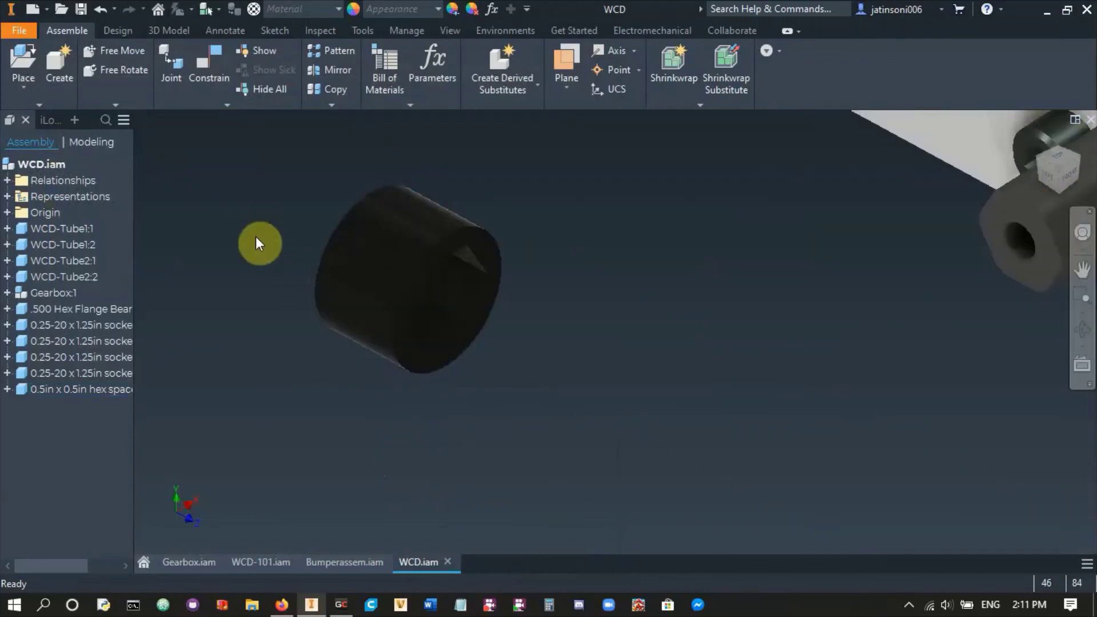
{"action": "left_click", "coordinate": [216, 73]}
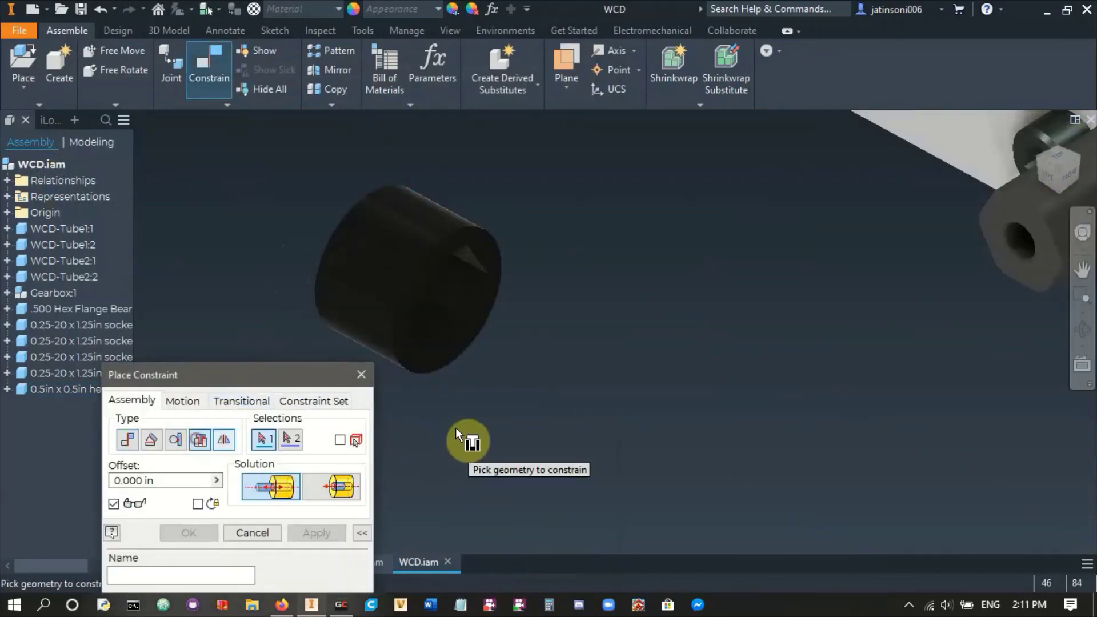
{"action": "left_click", "coordinate": [420, 373]}
{"action": "scroll", "coordinate": [424, 379], "scroll_direction": "down", "scroll_amount": 5}
{"action": "scroll", "coordinate": [726, 383], "scroll_direction": "up", "scroll_amount": 6}
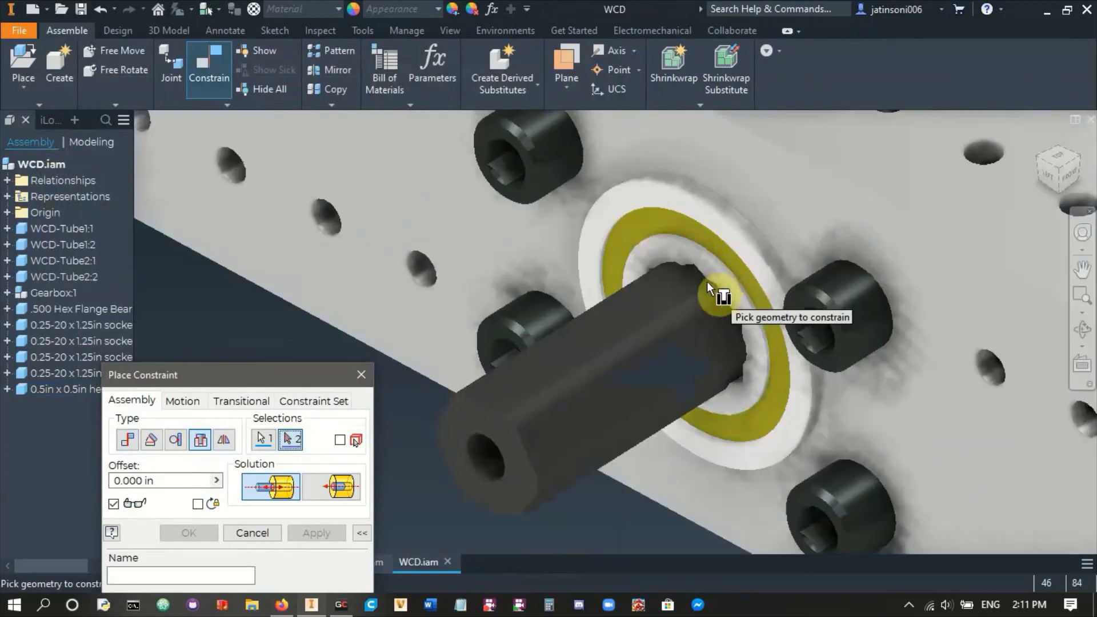
{"action": "scroll", "coordinate": [736, 249], "scroll_direction": "up", "scroll_amount": 4}
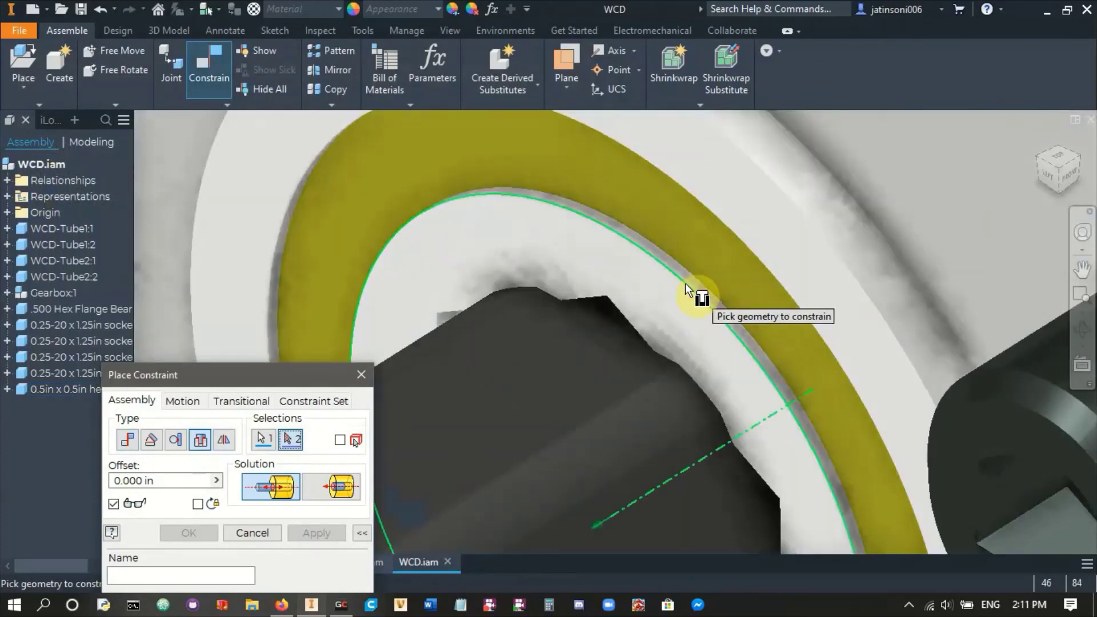
{"action": "left_click", "coordinate": [685, 284]}
{"action": "scroll", "coordinate": [684, 289], "scroll_direction": "down", "scroll_amount": 5}
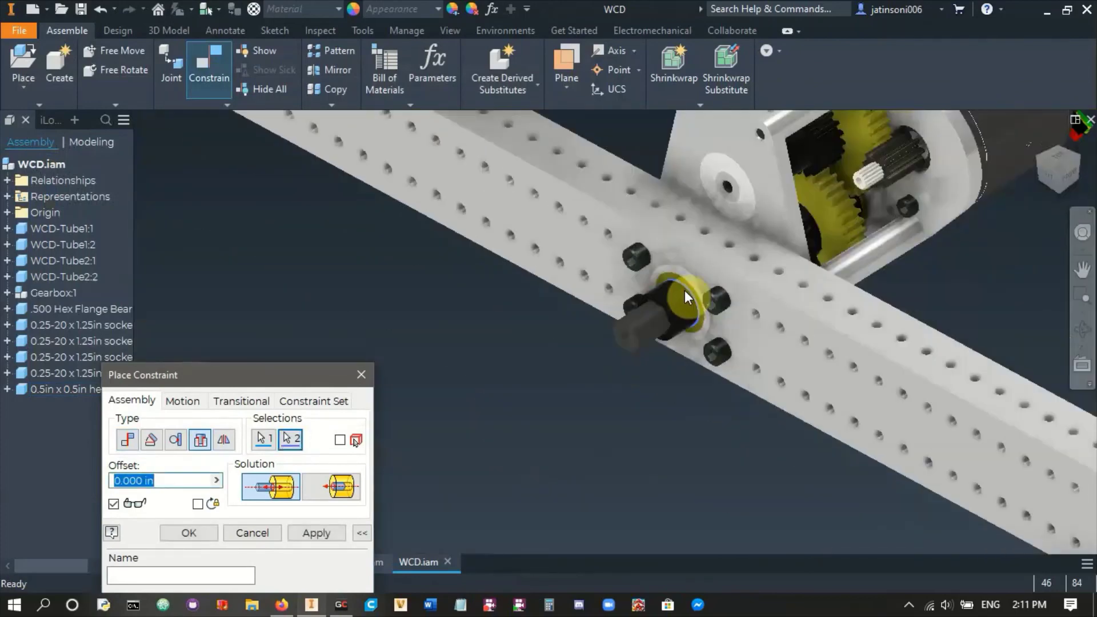
{"action": "left_click", "coordinate": [330, 534]}
{"action": "scroll", "coordinate": [675, 369], "scroll_direction": "up", "scroll_amount": 4}
{"action": "mouse_move", "coordinate": [666, 375]}
{"action": "middle_mouse_down", "text": "shift"}
{"action": "mouse_move", "coordinate": [694, 348]}
{"action": "mouse_move", "coordinate": [693, 368]}
{"action": "mouse_move", "coordinate": [651, 386]}
{"action": "mouse_move", "coordinate": [694, 392]}
{"action": "mouse_move", "coordinate": [684, 378]}
{"action": "middle_mouse_up", "text": "shift"}
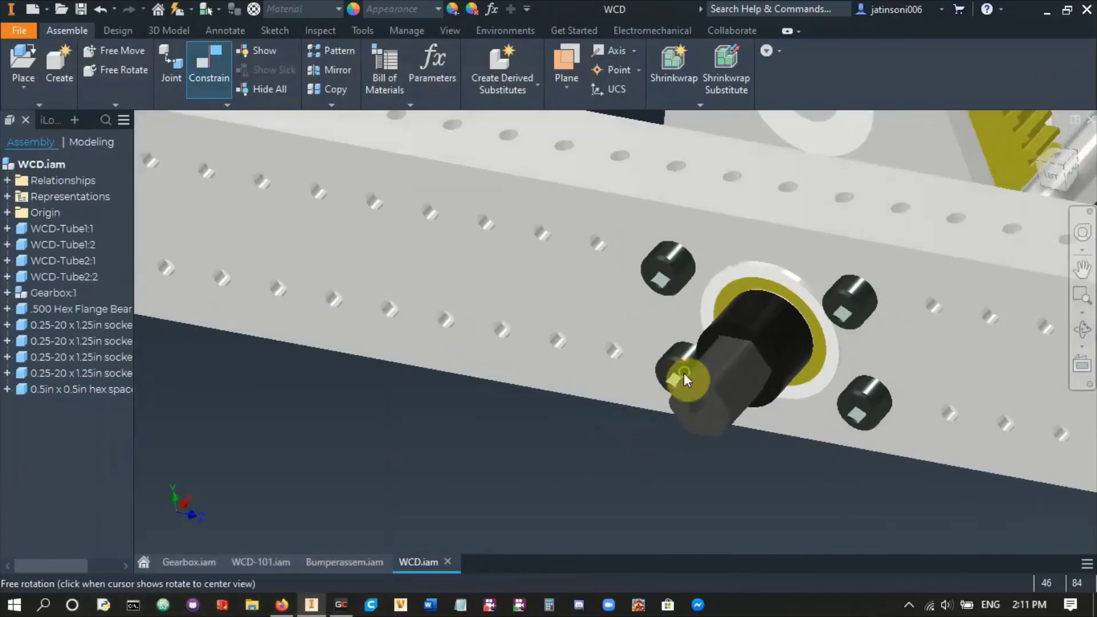